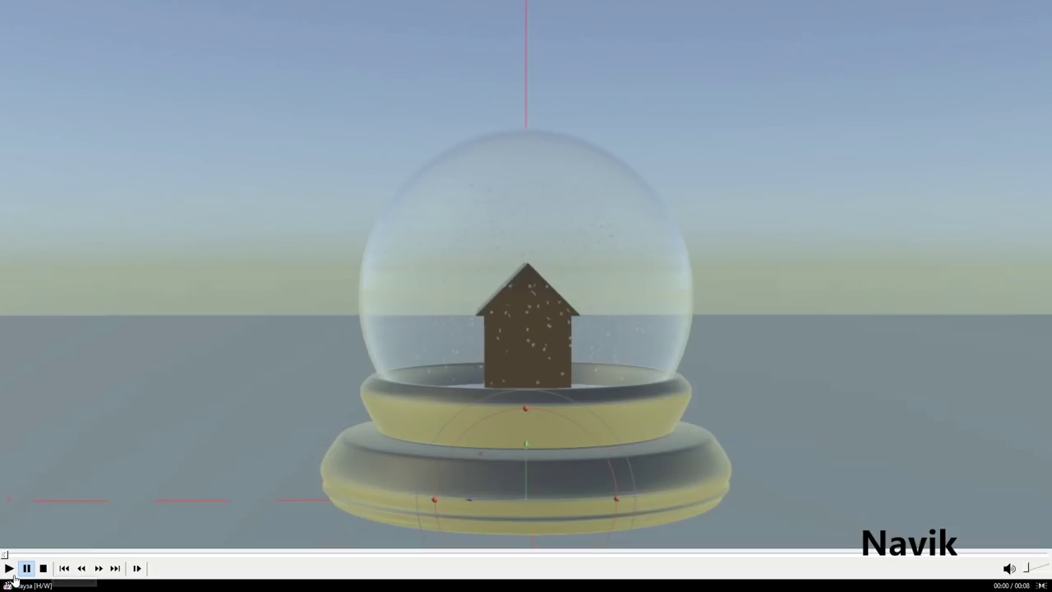
Play the snow globe preview to the end and leave fullscreen playback
left_click(9, 568)
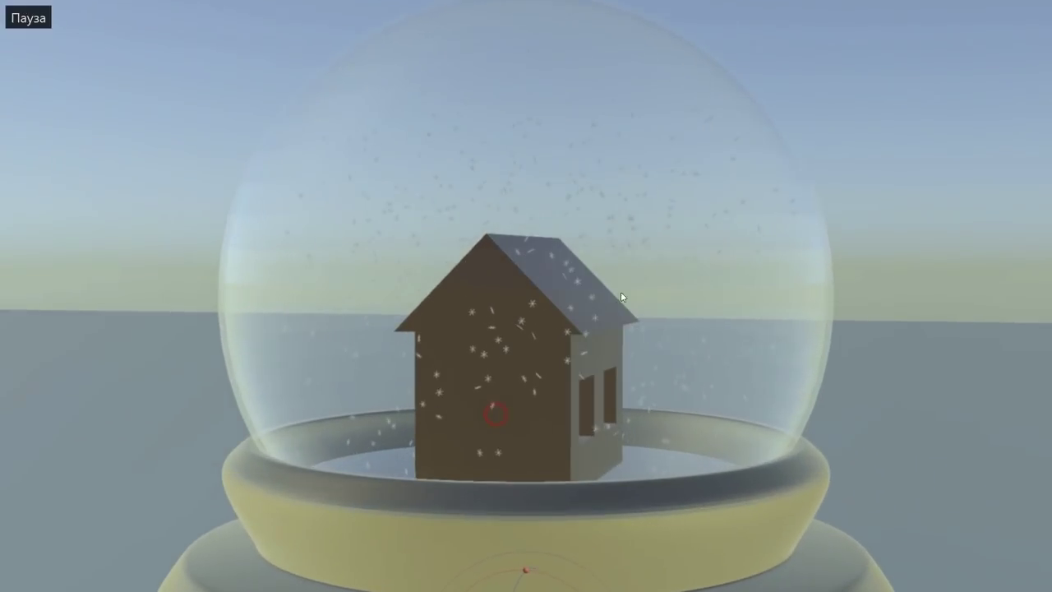
double_click(621, 294)
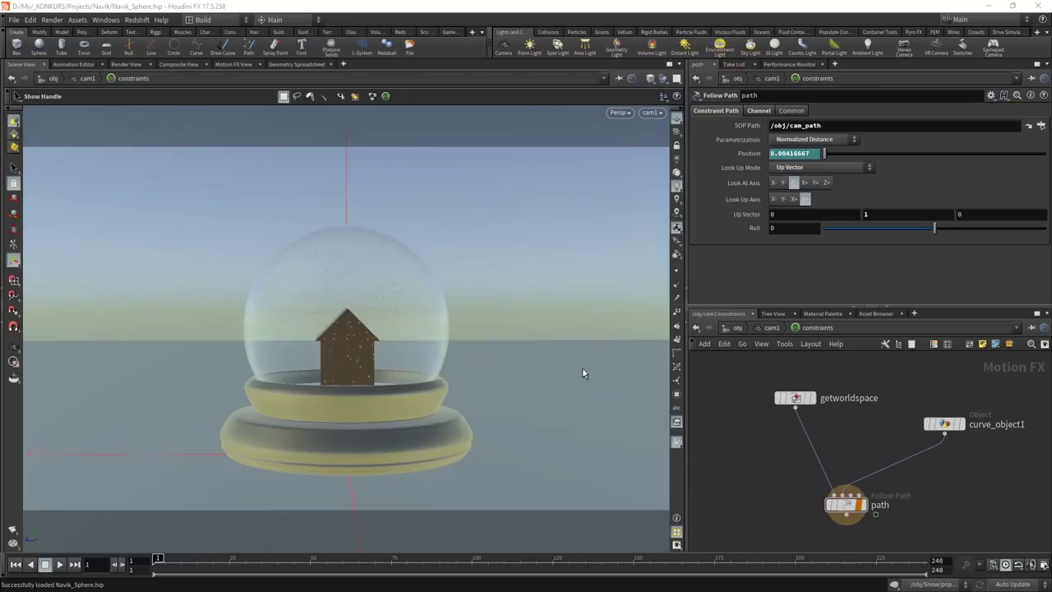
Move the cloud node directly under null1 in the /obj network
left_click(735, 327)
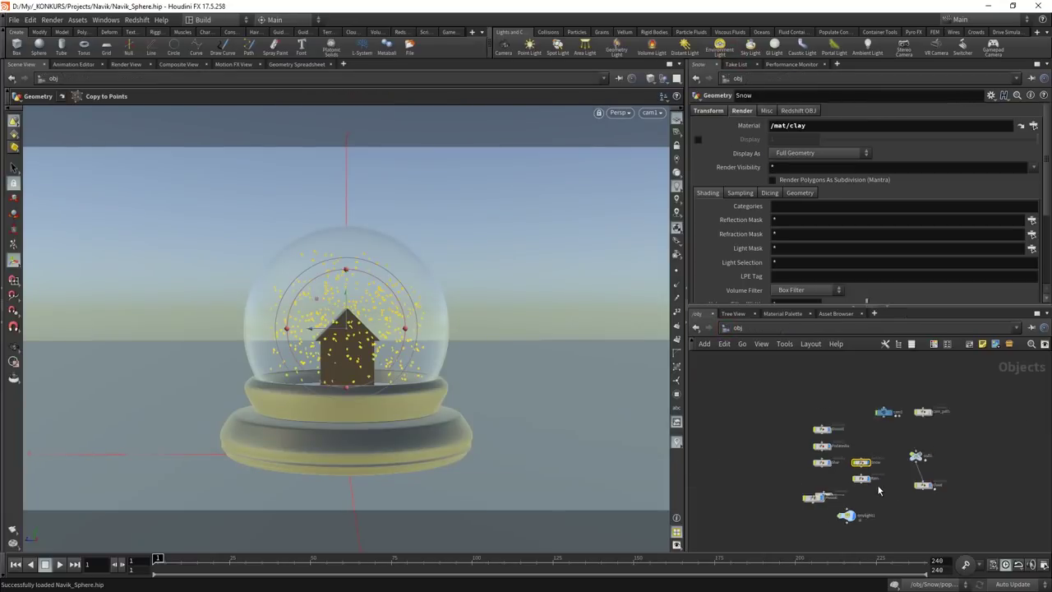
scroll(919, 501, "up", 3)
left_click_drag(907, 480, 891, 465)
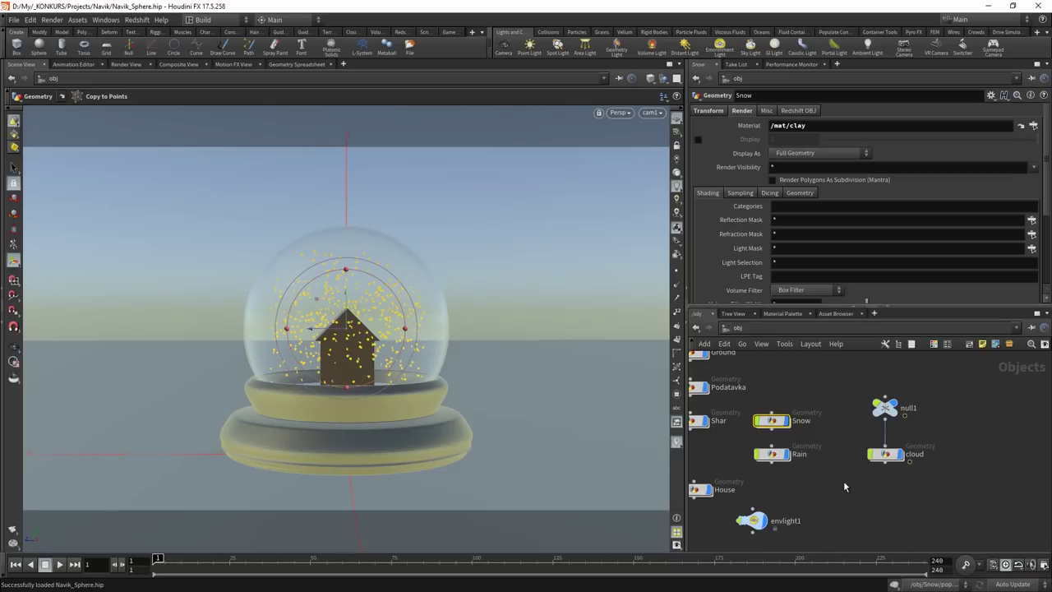
scroll(843, 481, "down", 4)
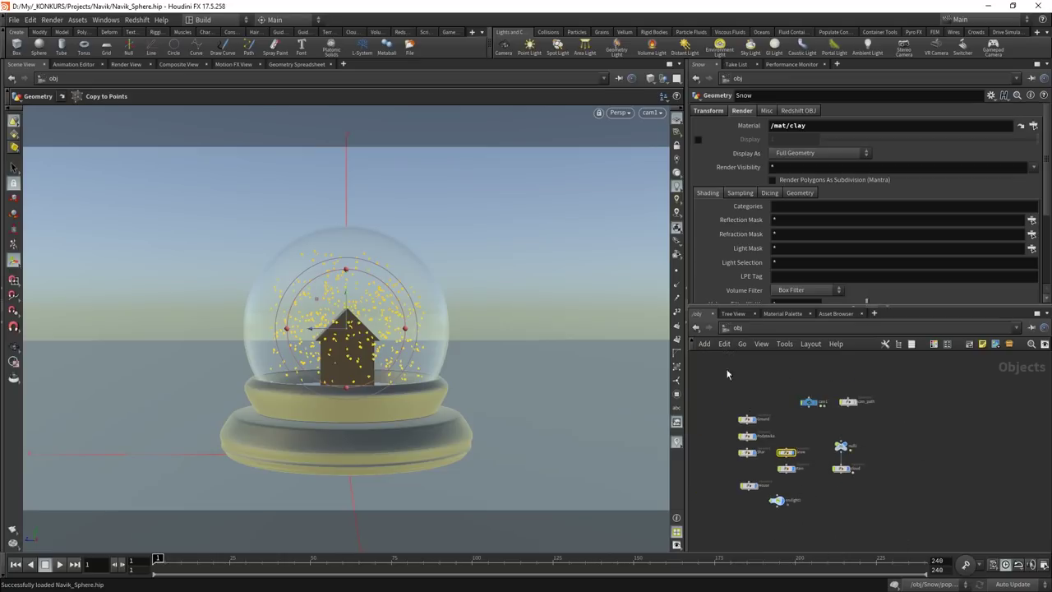
Maximise the network pane with Ctrl+B and recentre the object nodes
key("ctrl+b")
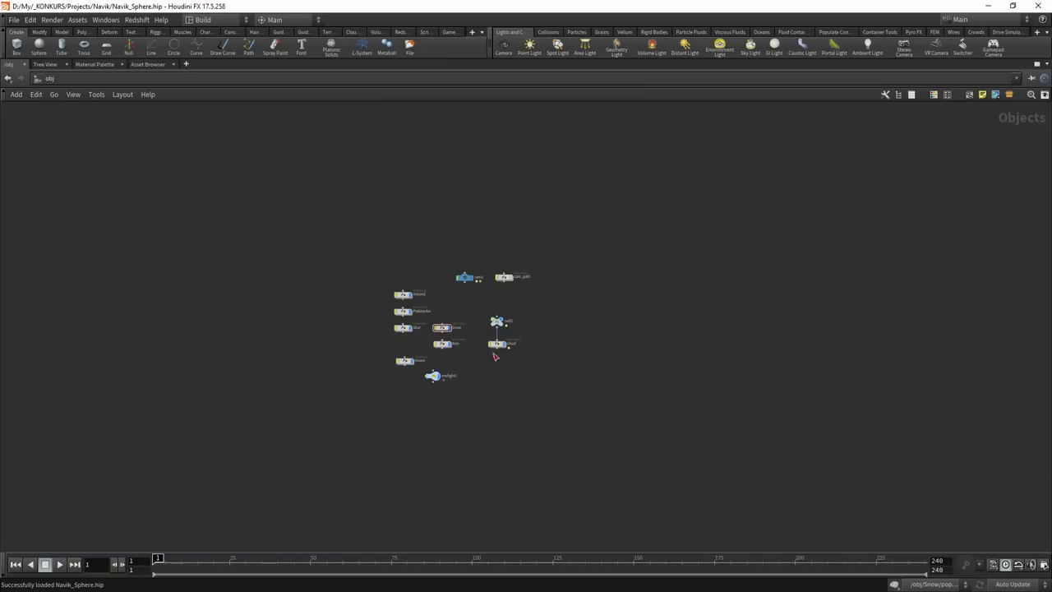
key("p")
scroll(452, 350, "down", 3)
scroll(310, 344, "up", 3)
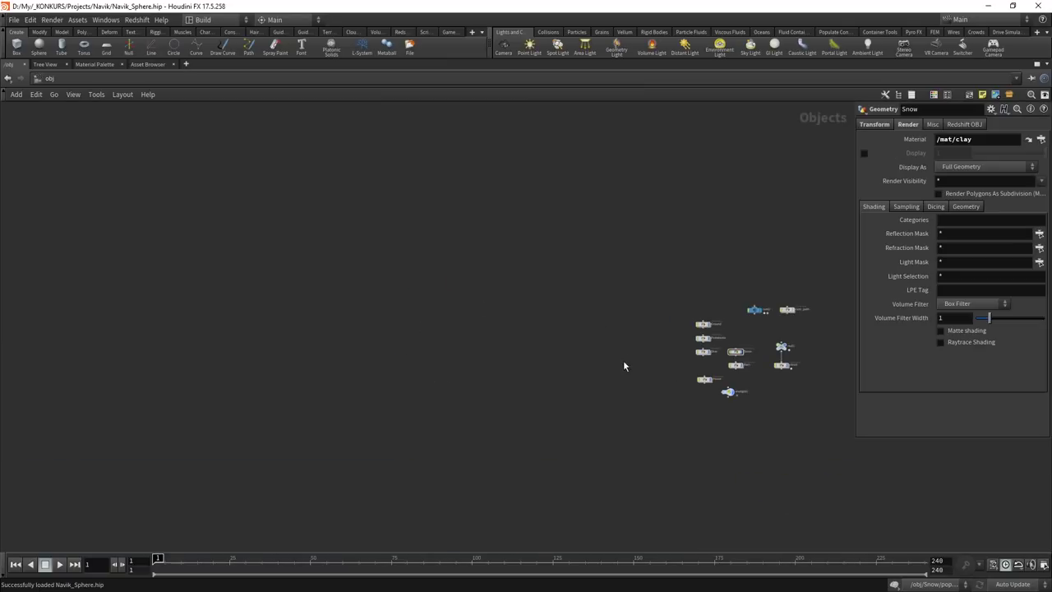
middle_click_drag(623, 364, 550, 312)
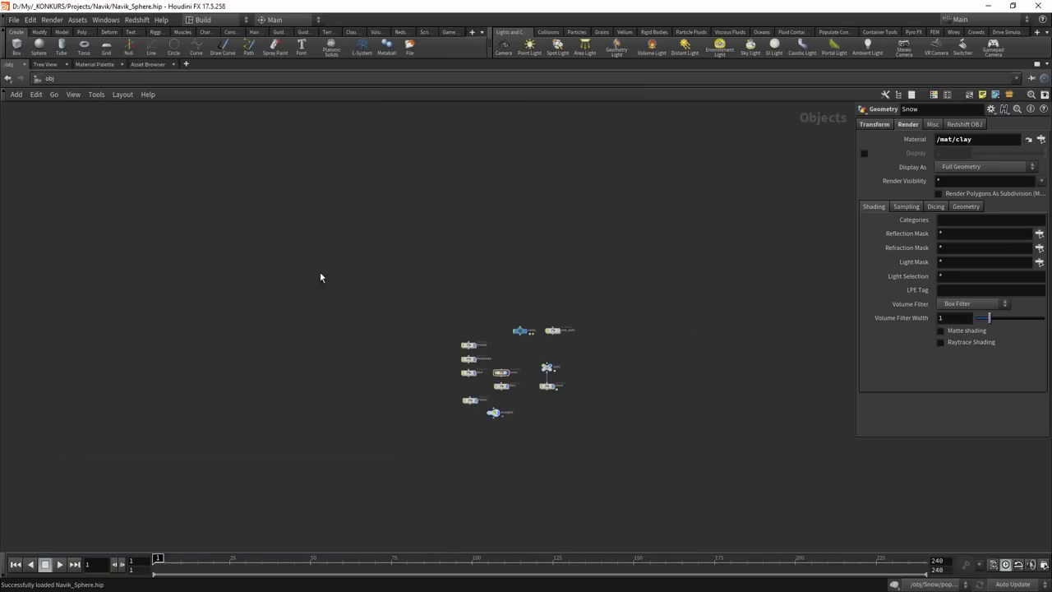
Restore the 3D view layout and add Environment Light envlight1 at intensity 0.9
key("ctrl+b")
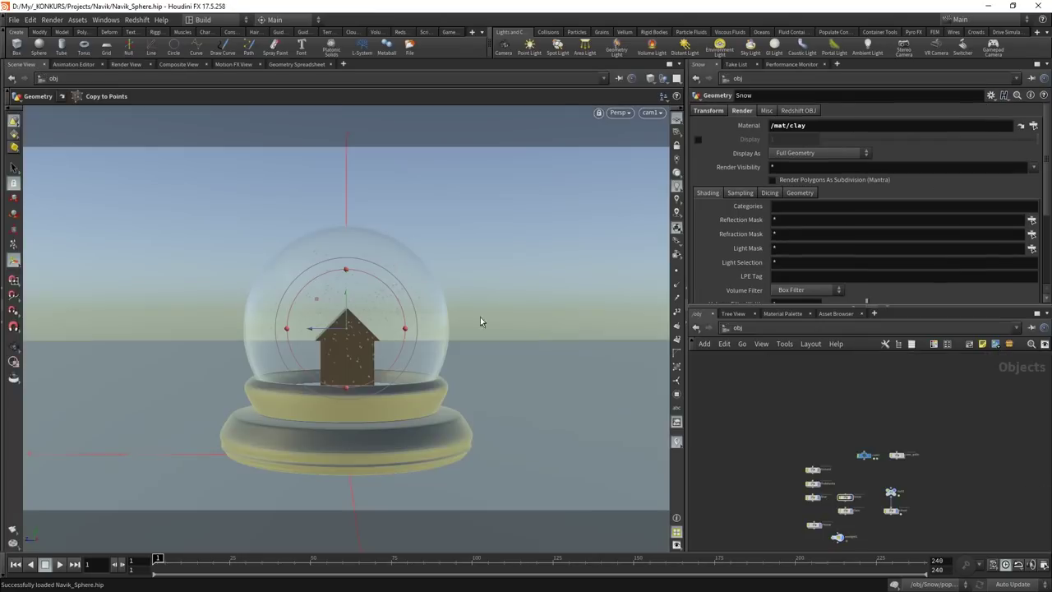
scroll(861, 455, "up", 2)
scroll(813, 440, "up", 3)
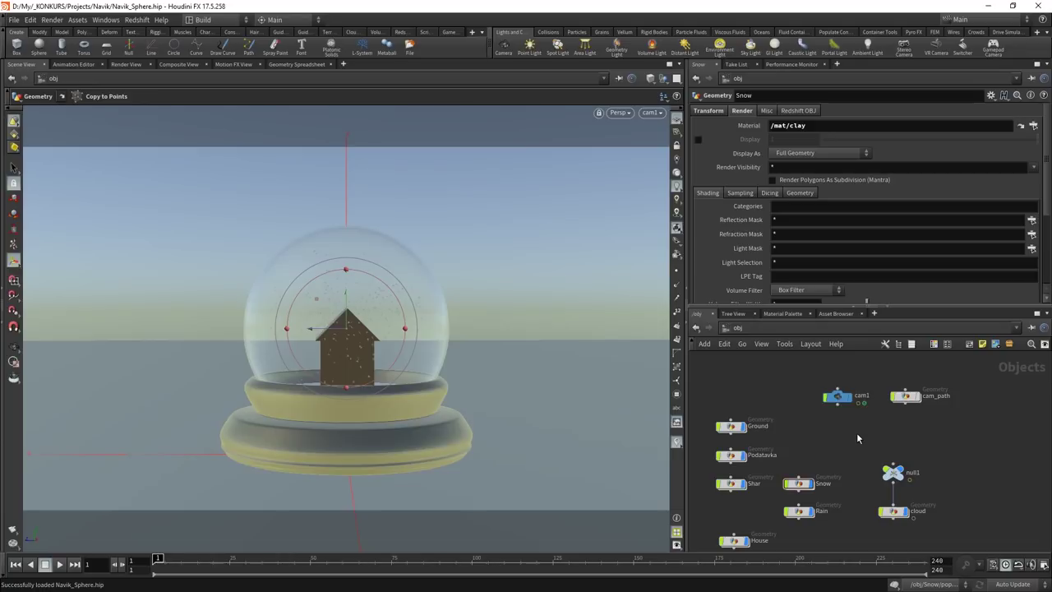
left_click(719, 47)
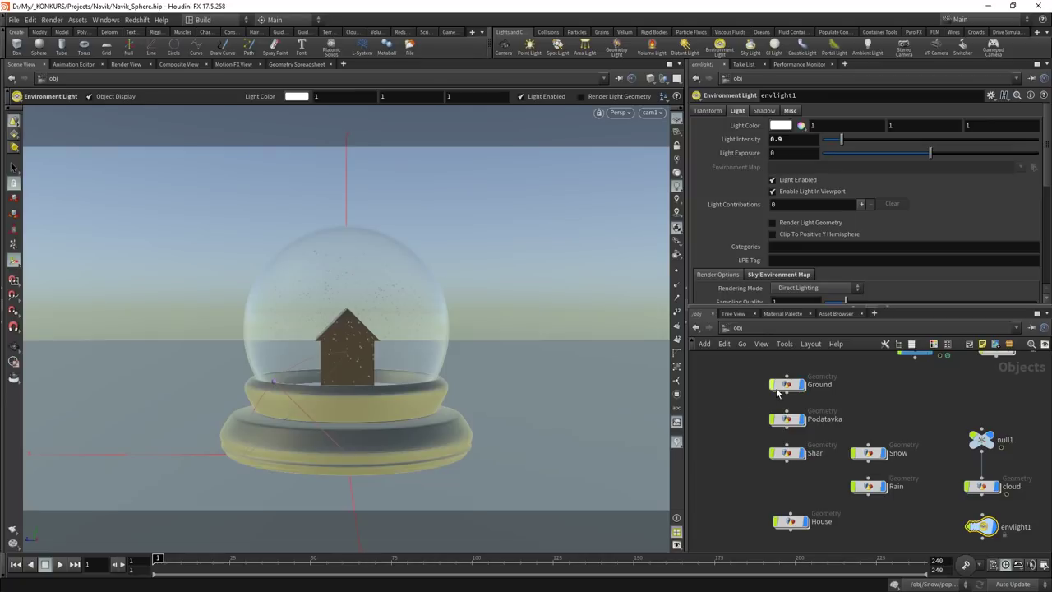
Peek inside Ground, then enter Podatavka and display the curve1 profile on its own
double_click(786, 384)
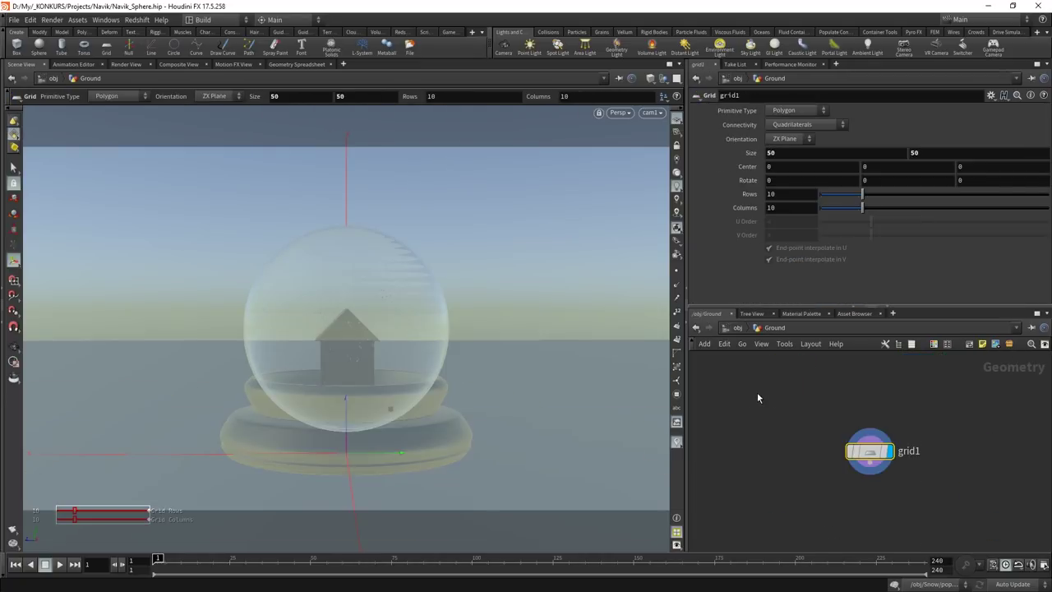
left_click(737, 329)
double_click(794, 423)
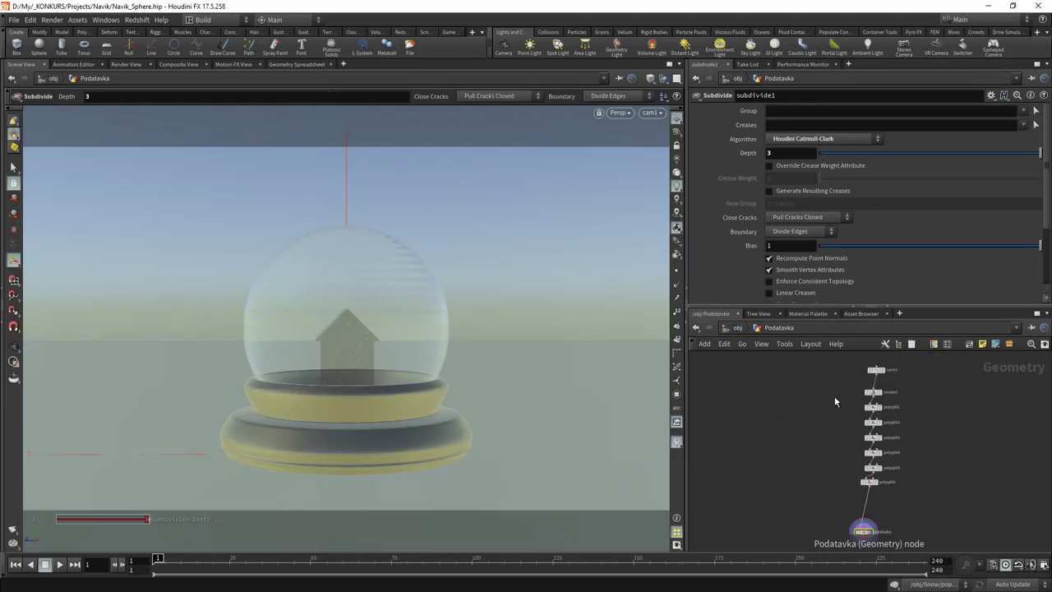
scroll(901, 379, "up", 3)
middle_click_drag(823, 381, 823, 409)
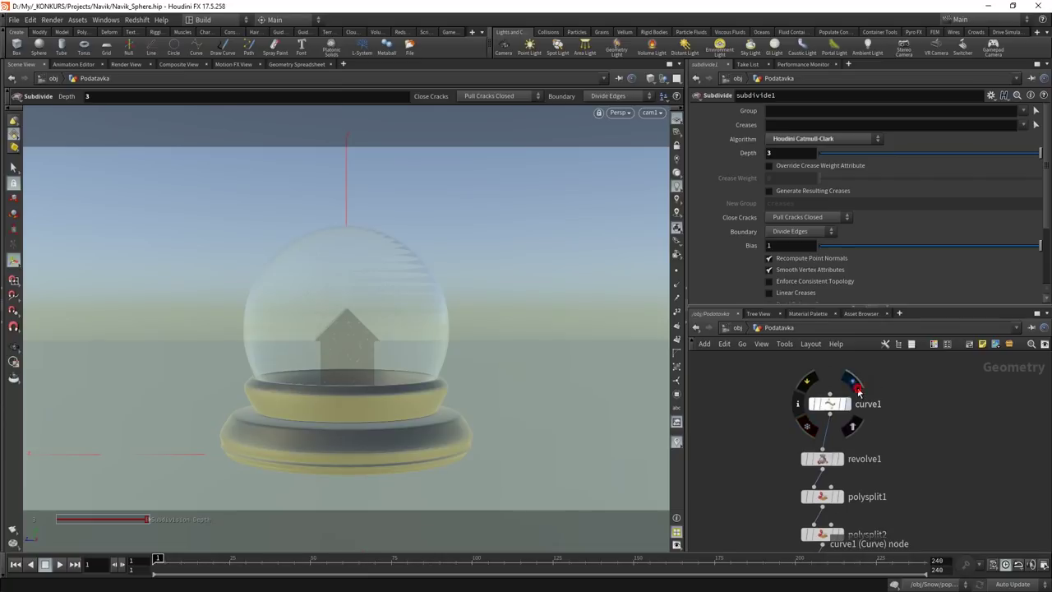
left_click(855, 384)
left_click(830, 403)
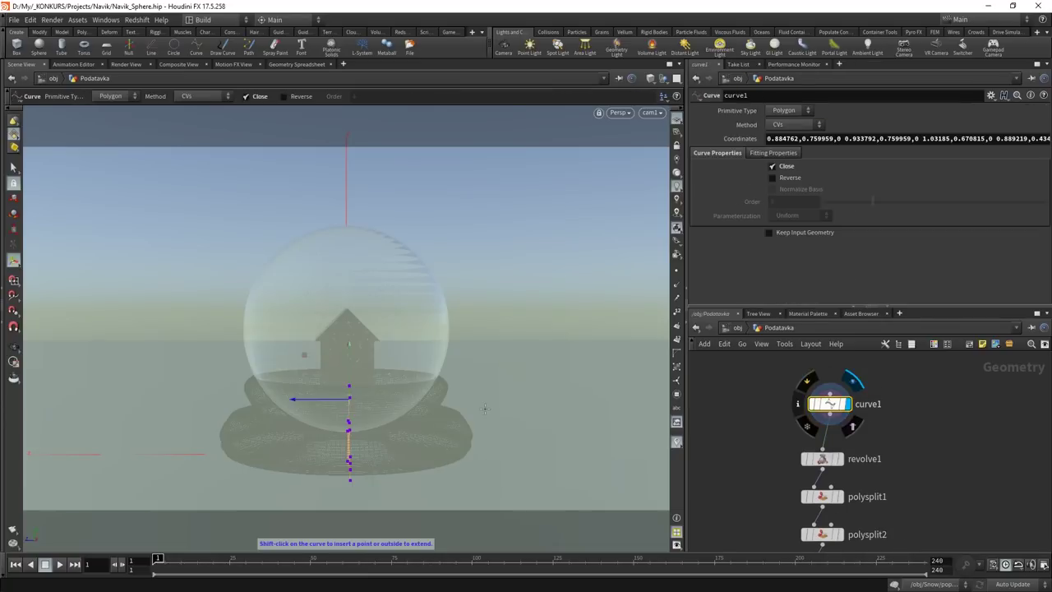
left_click(677, 118)
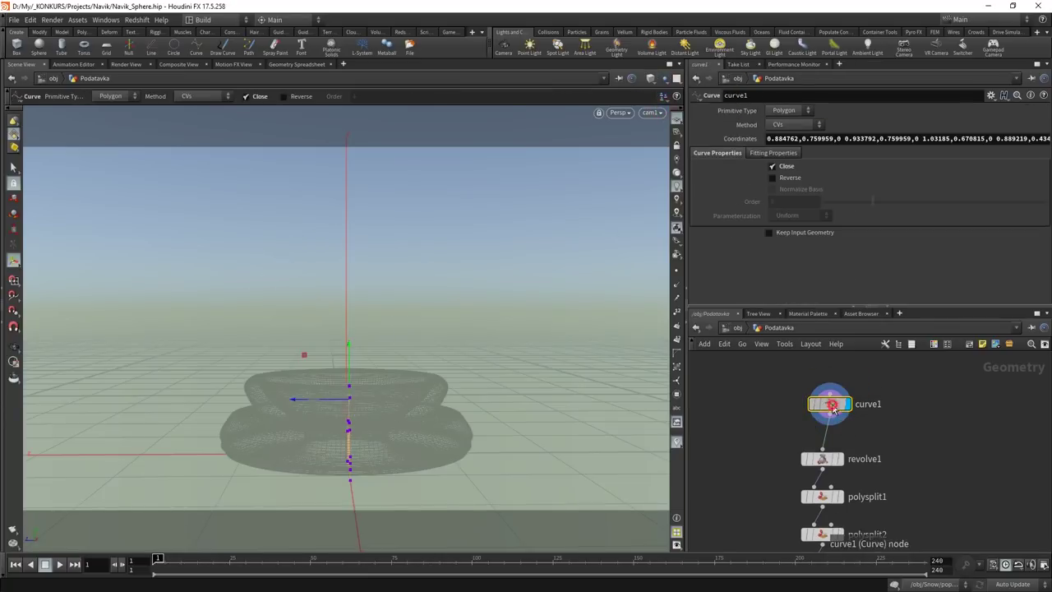
key("Return")
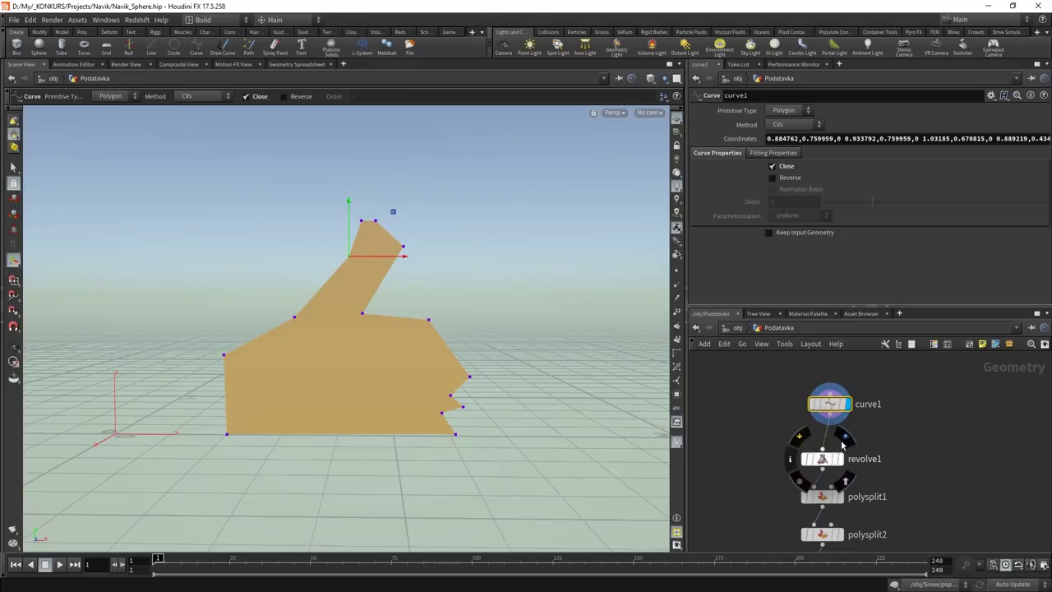
Display revolve1's closed 24-division revolved ring and orbit around it
left_click(838, 459)
left_click(822, 459)
mouse_move(396, 326)
left_mouse_down()
mouse_move(284, 430)
mouse_move(423, 371)
mouse_move(430, 378)
mouse_move(456, 227)
mouse_move(460, 418)
left_mouse_up()
key("Return")
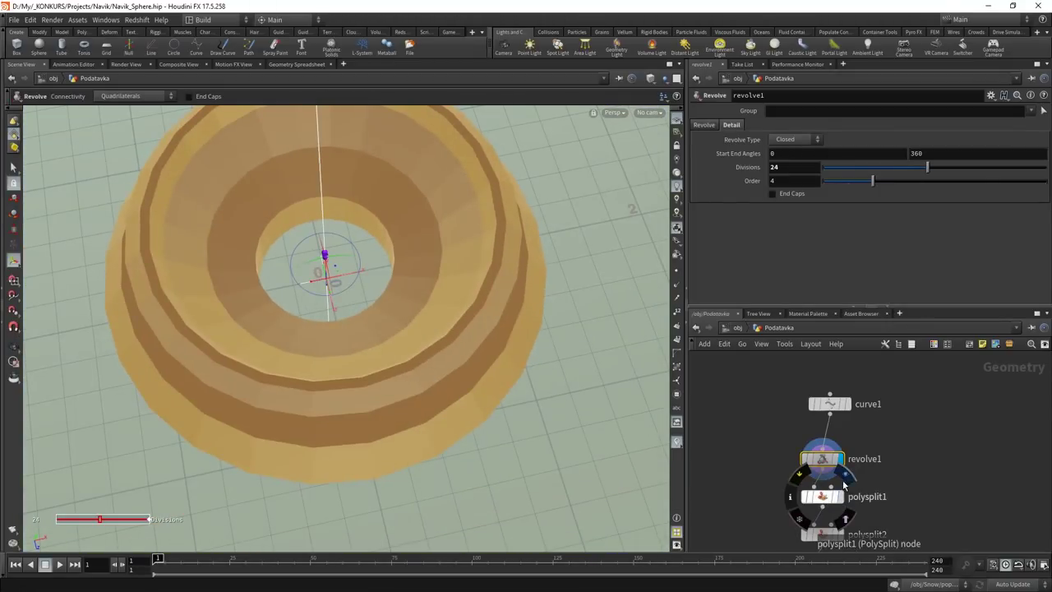
Step through the polysplit edge-loop nodes on the stand, down to polysplit6
left_click(839, 497)
key("Escape")
mouse_move(471, 389)
left_mouse_down()
mouse_move(445, 291)
mouse_move(494, 216)
left_mouse_up()
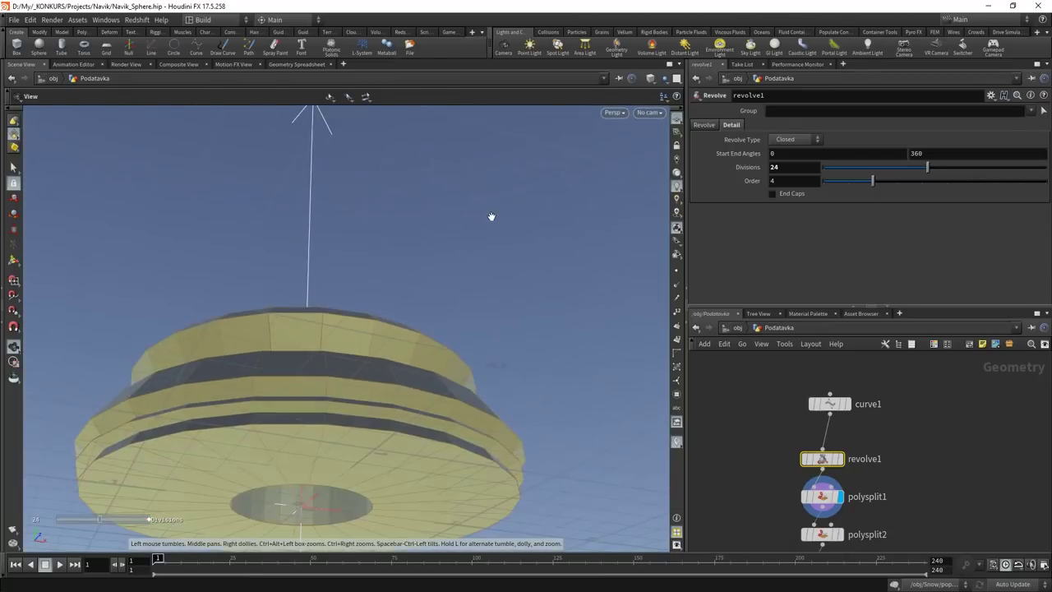
key("Return")
left_click(818, 461)
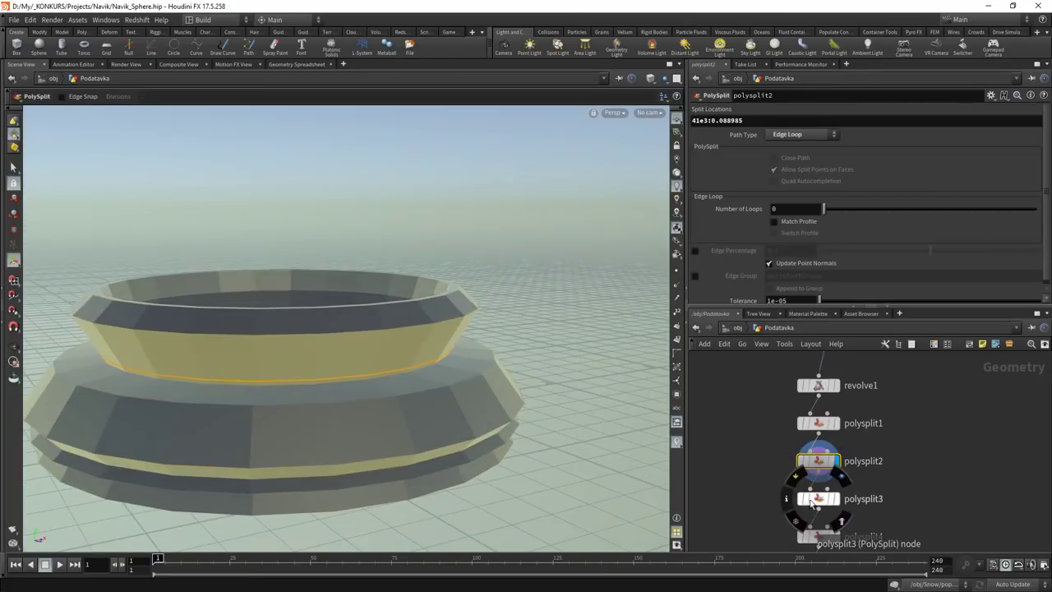
left_click(840, 481)
middle_click_drag(831, 493, 819, 411)
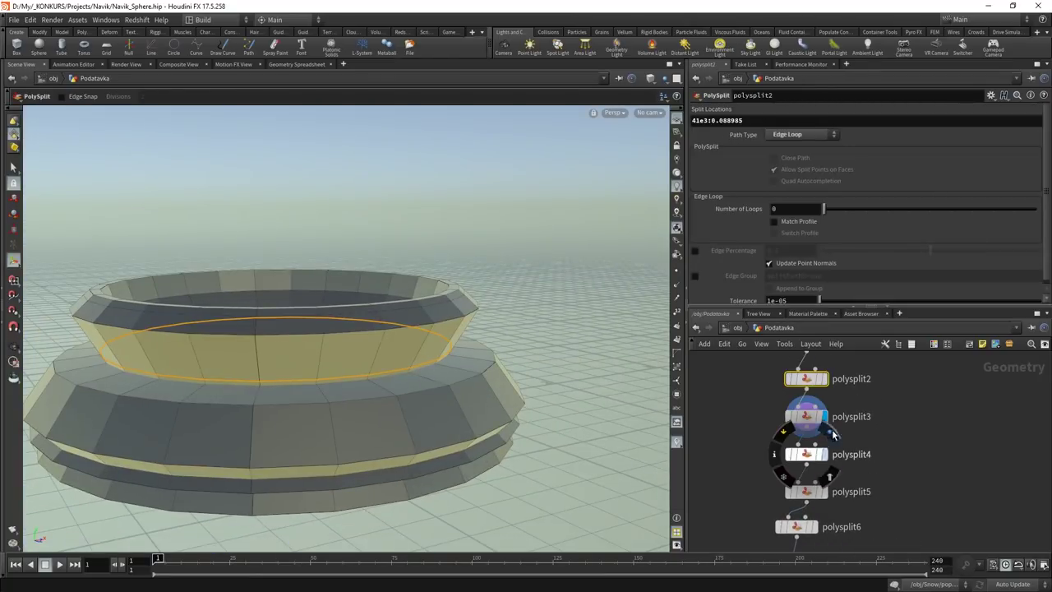
middle_click_drag(755, 474, 754, 432)
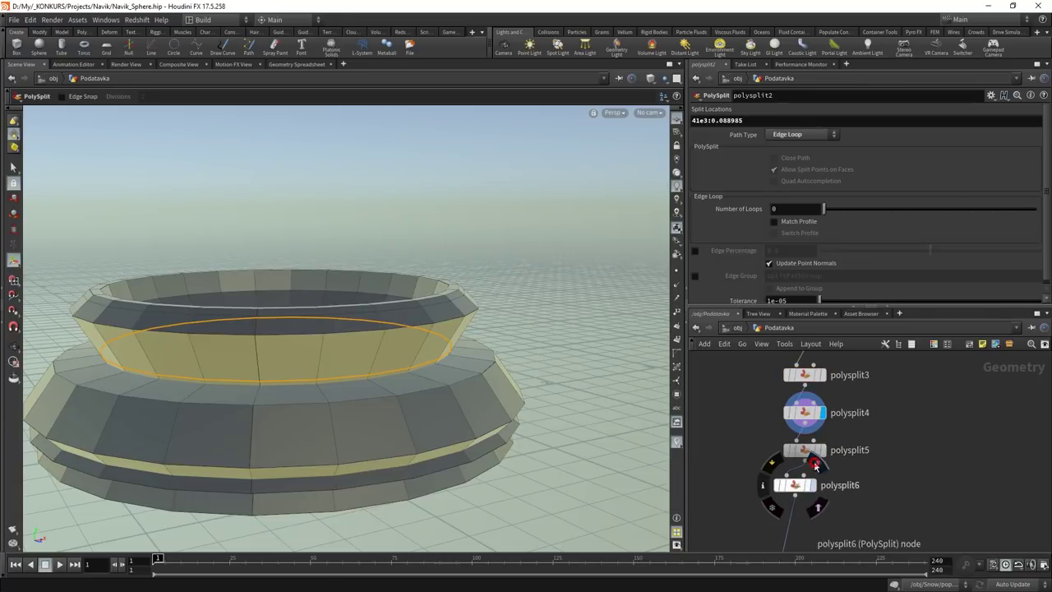
Display subdivide1 with Catmull-Clark depth 3 and show its depth handles
left_click(824, 497)
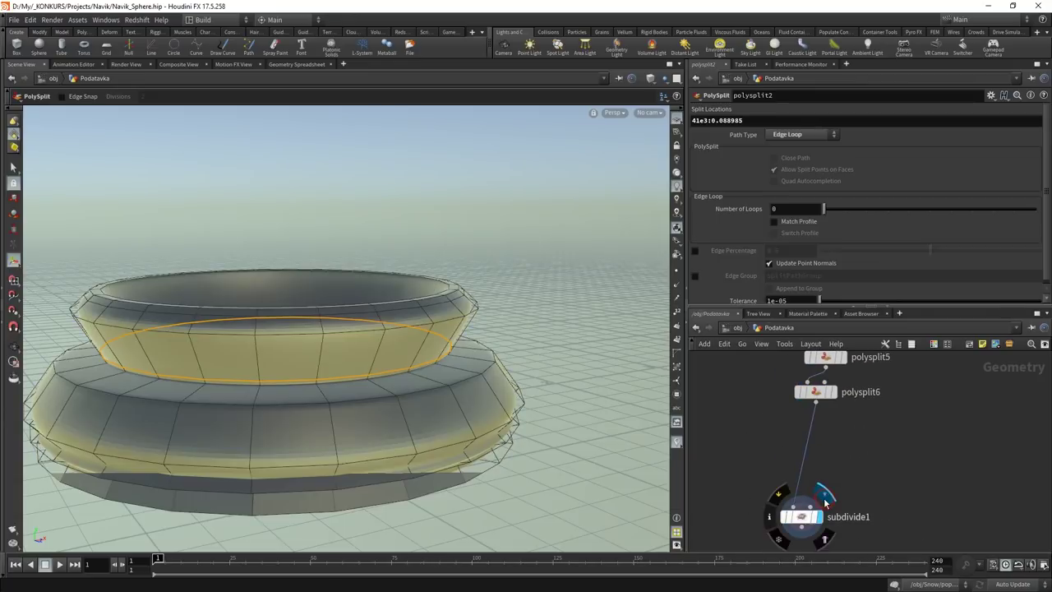
left_click(802, 516)
key("Return")
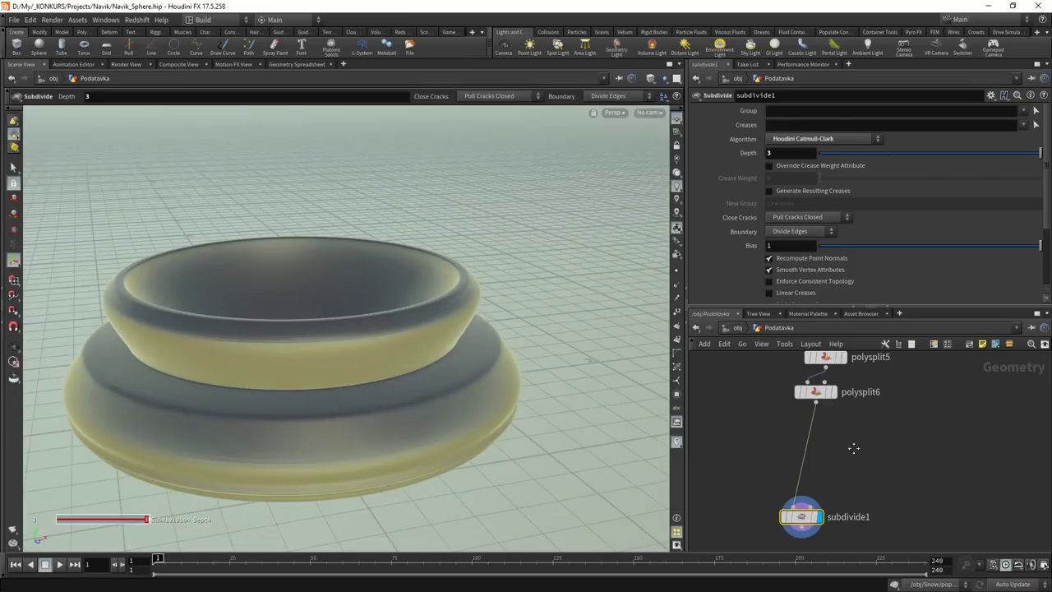
scroll(853, 448, "up", 3)
scroll(866, 429, "up", 3)
scroll(842, 409, "down", 3)
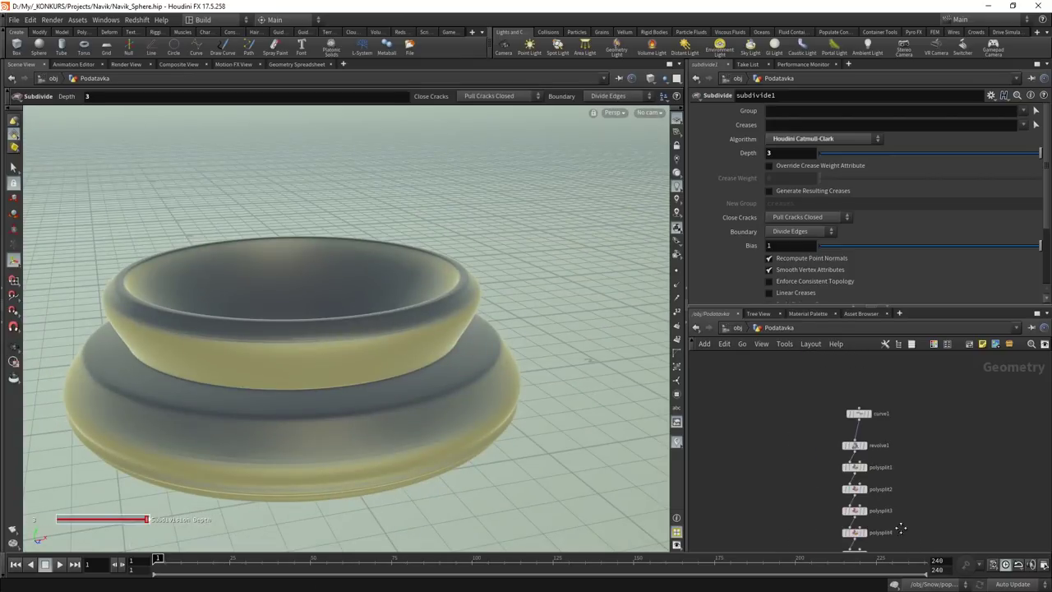
Rearrange the six polysplit nodes and place subdivide1 below them
mouse_move(847, 519)
left_mouse_down()
mouse_move(783, 378)
mouse_move(863, 383)
left_mouse_up()
left_click(791, 543)
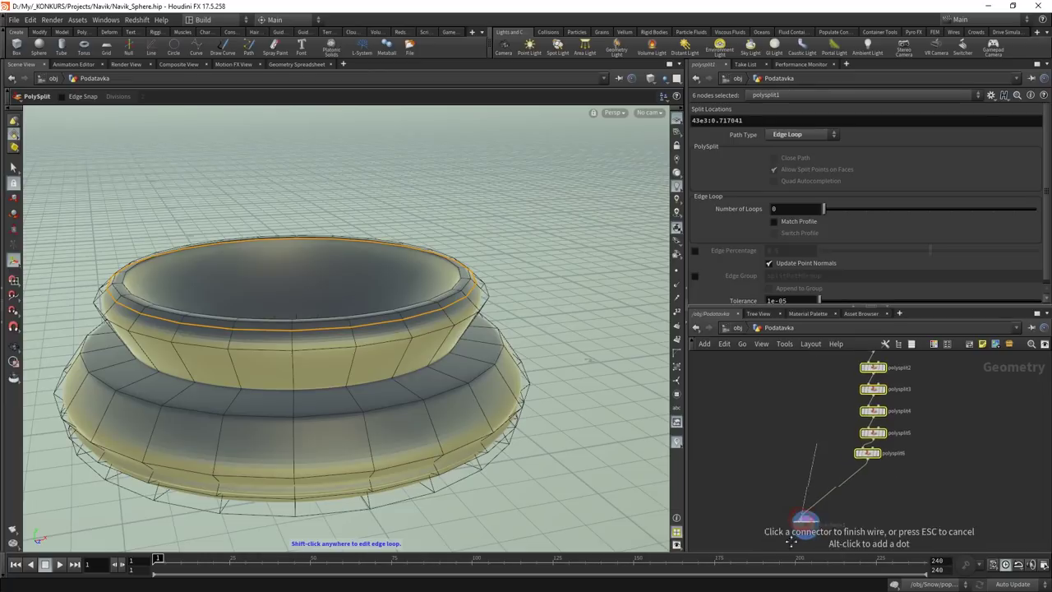
left_click(785, 452)
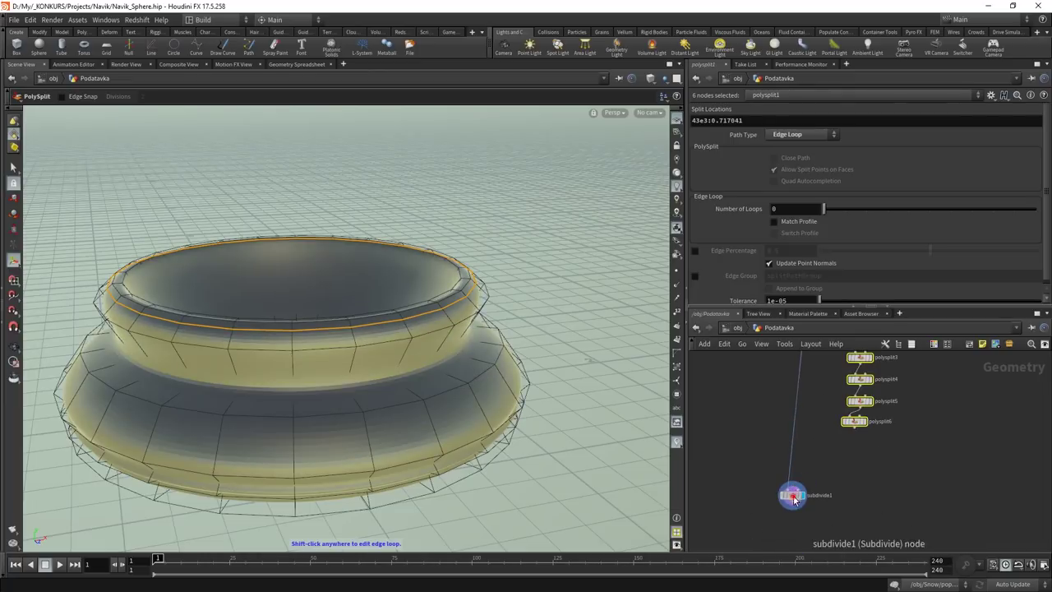
left_click(793, 495)
key("Escape")
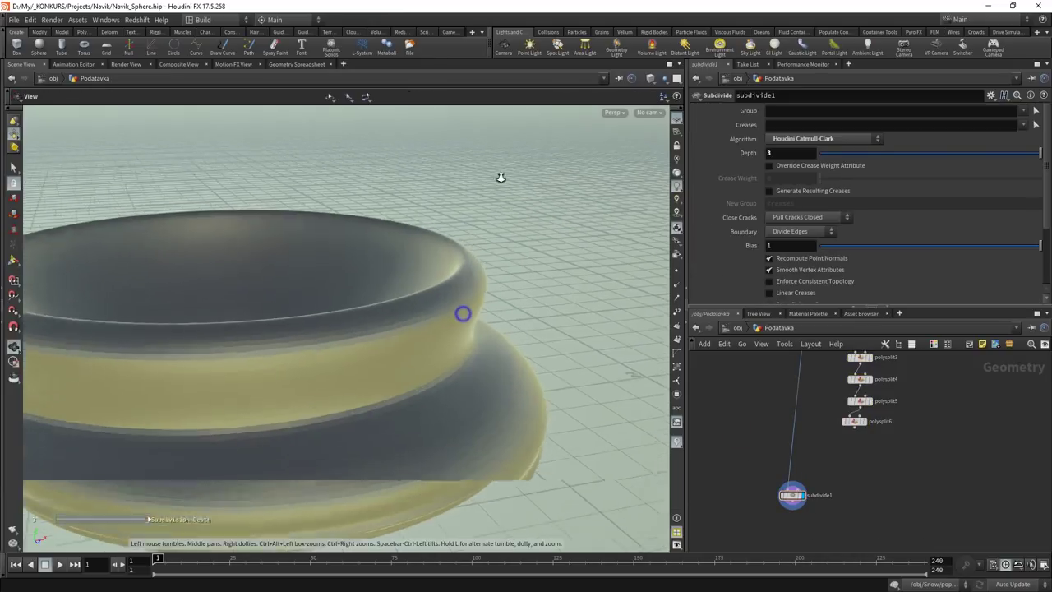
left_click_drag(443, 275, 439, 284)
key("Return")
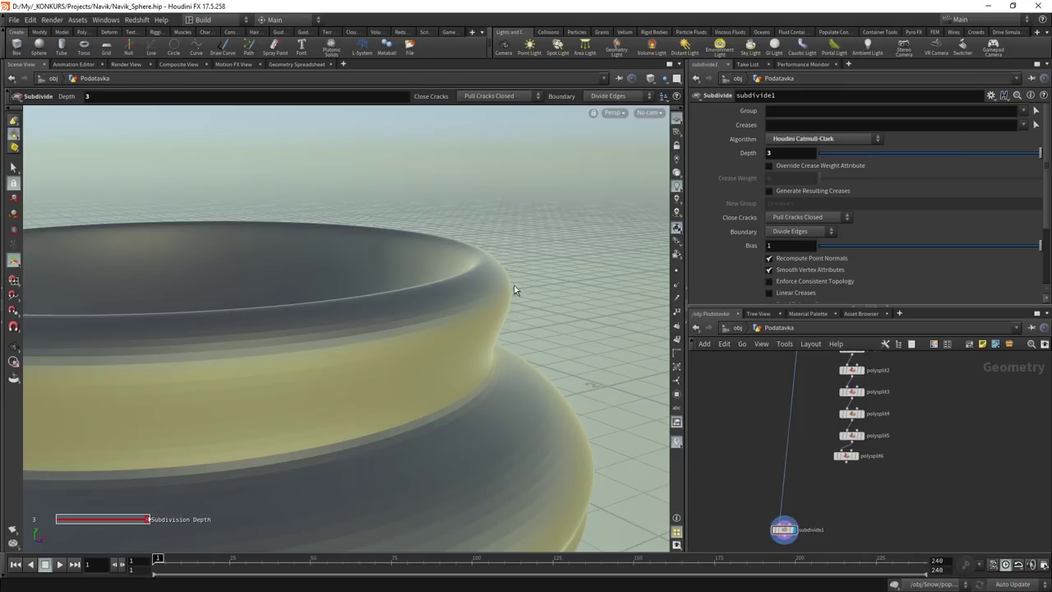
Wire polysplit6's output into subdivide1 and frame the smoothed torus
left_click_drag(847, 466, 783, 520)
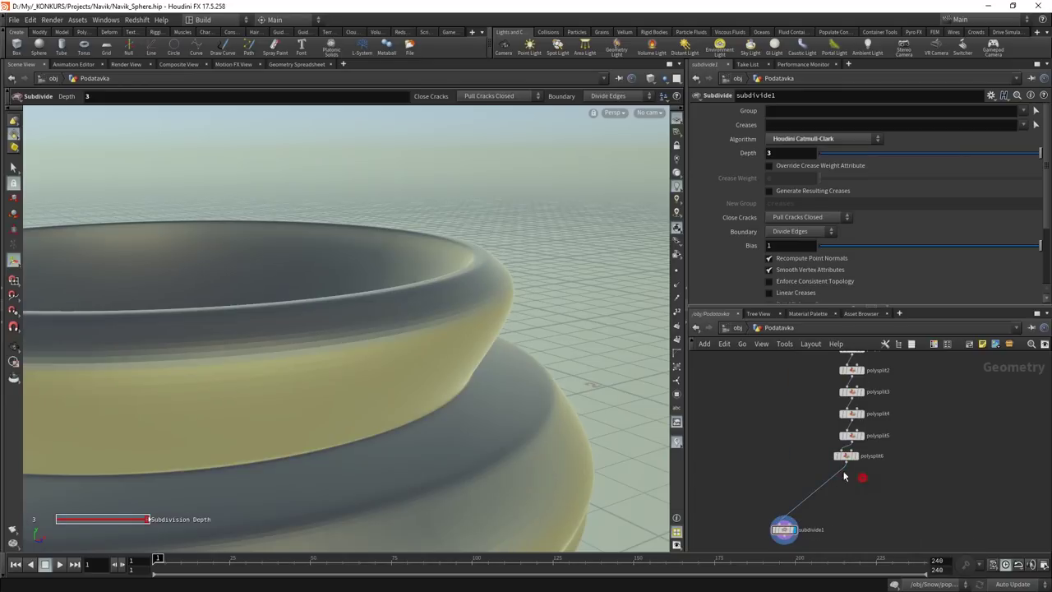
mouse_move(490, 340)
left_mouse_down()
mouse_move(526, 321)
mouse_move(557, 365)
mouse_move(510, 357)
mouse_move(380, 445)
mouse_move(427, 411)
left_mouse_up()
key("Escape")
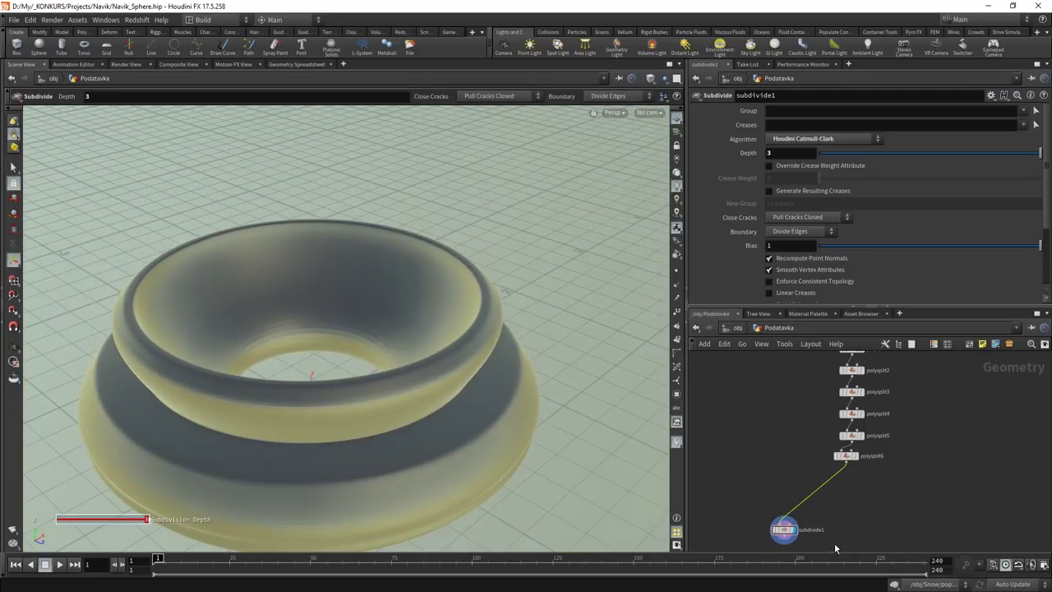
Go up to /obj, enter the Shar object, and fit all its nodes in view
left_click(737, 327)
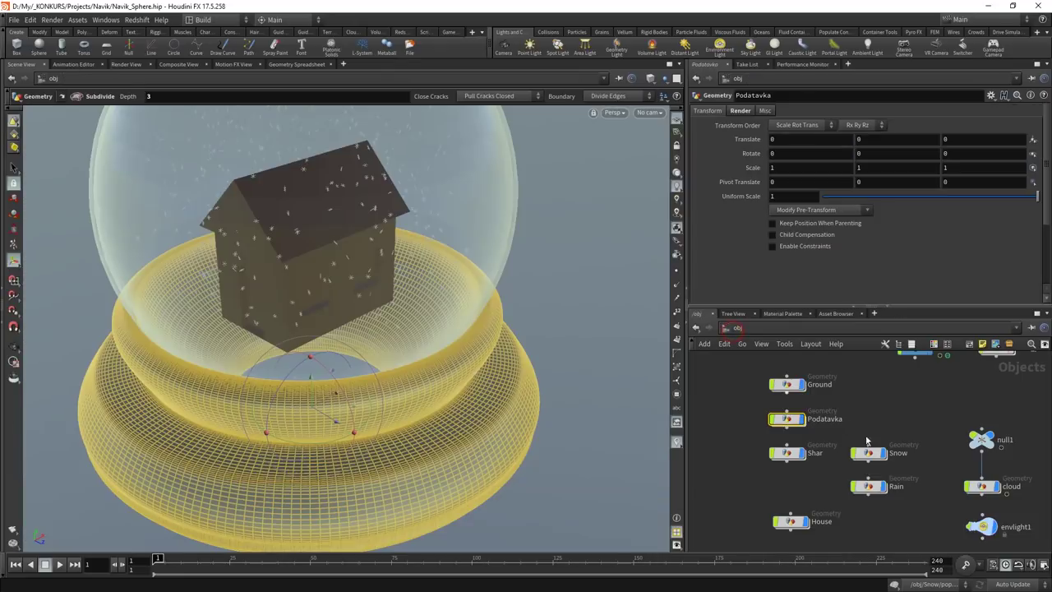
double_click(790, 461)
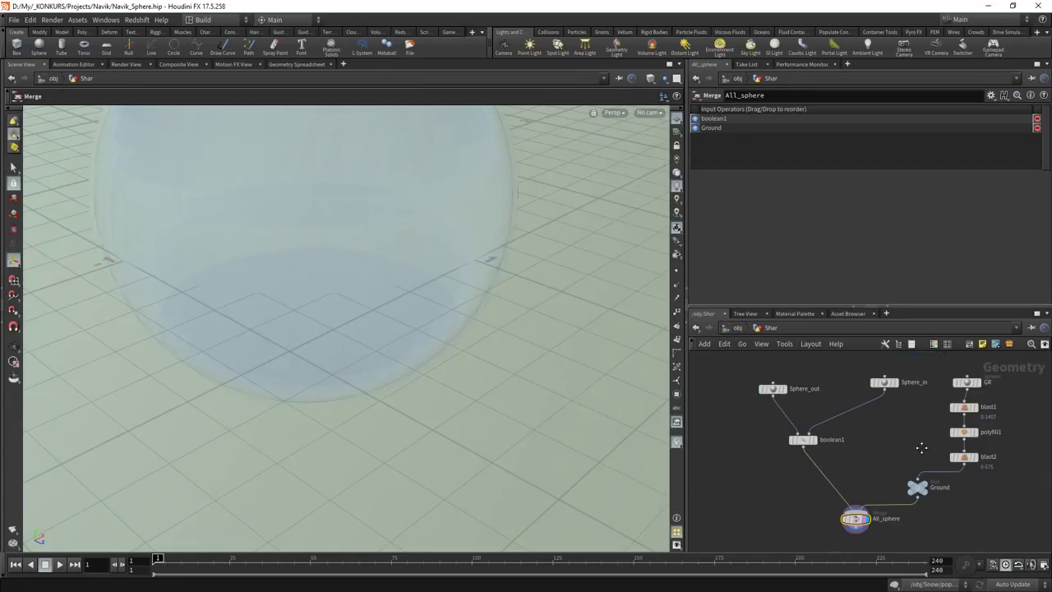
middle_click_drag(921, 448, 889, 485)
key("h")
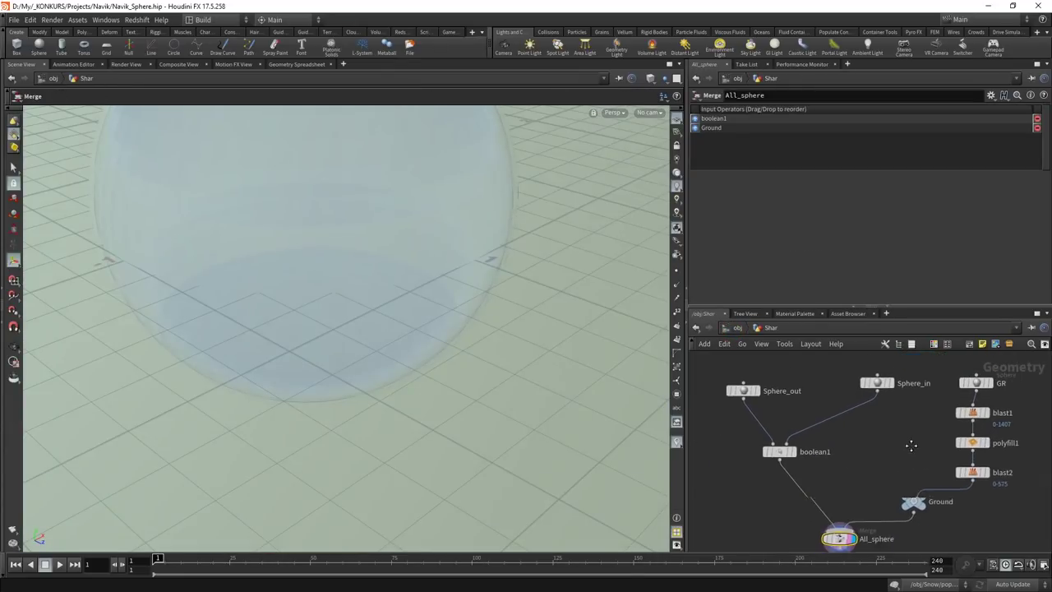
Template Sphere_out and Sphere_in and inspect boolean1 subtracting Sphere_in from Sphere_out
left_click(764, 383)
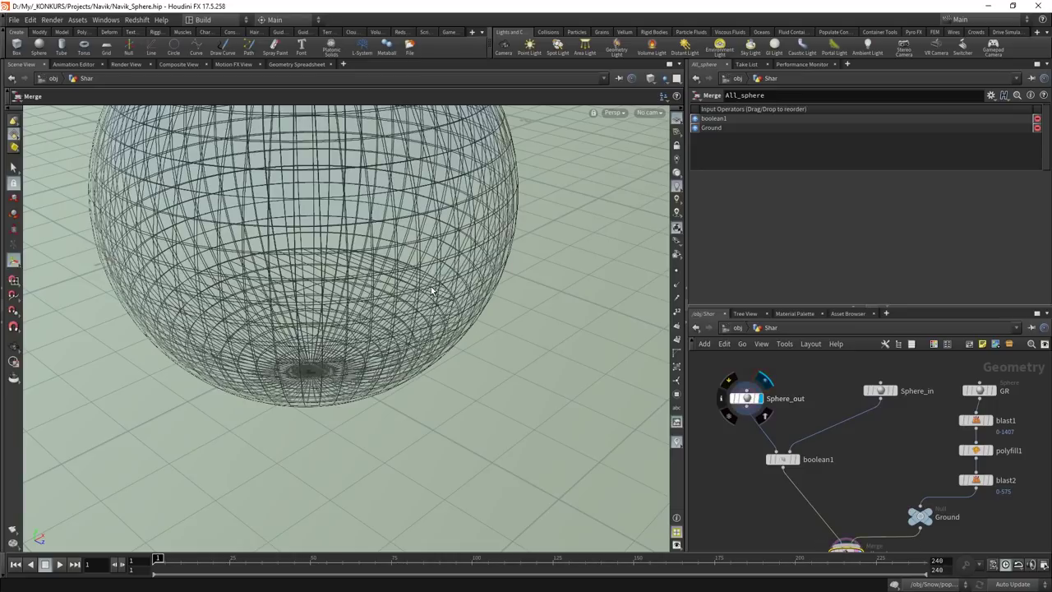
left_click(902, 375)
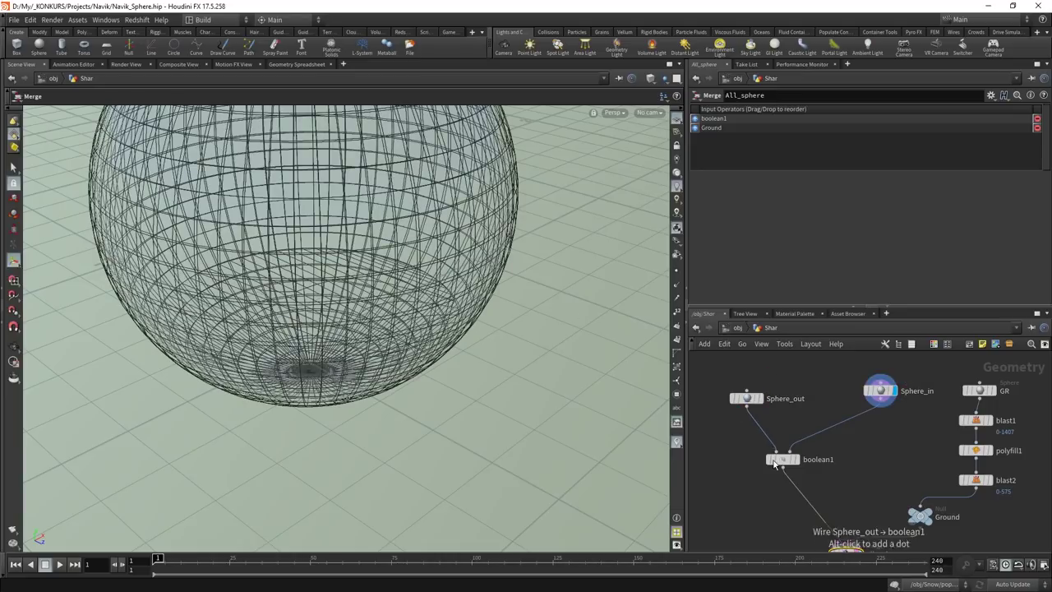
left_click(806, 448)
left_click(782, 458)
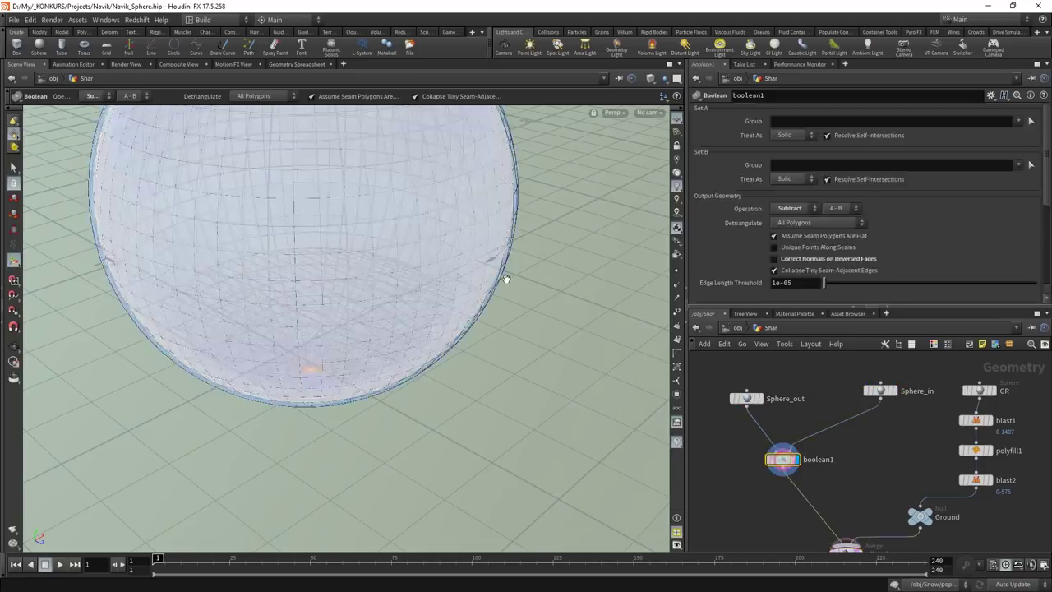
left_click_drag(561, 305, 444, 441)
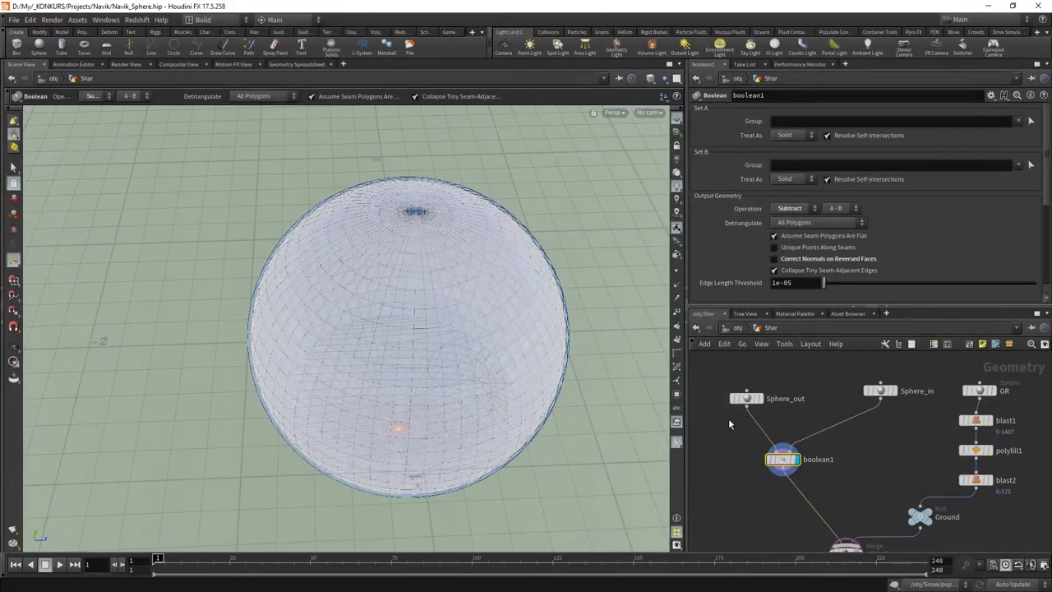
left_click(745, 399)
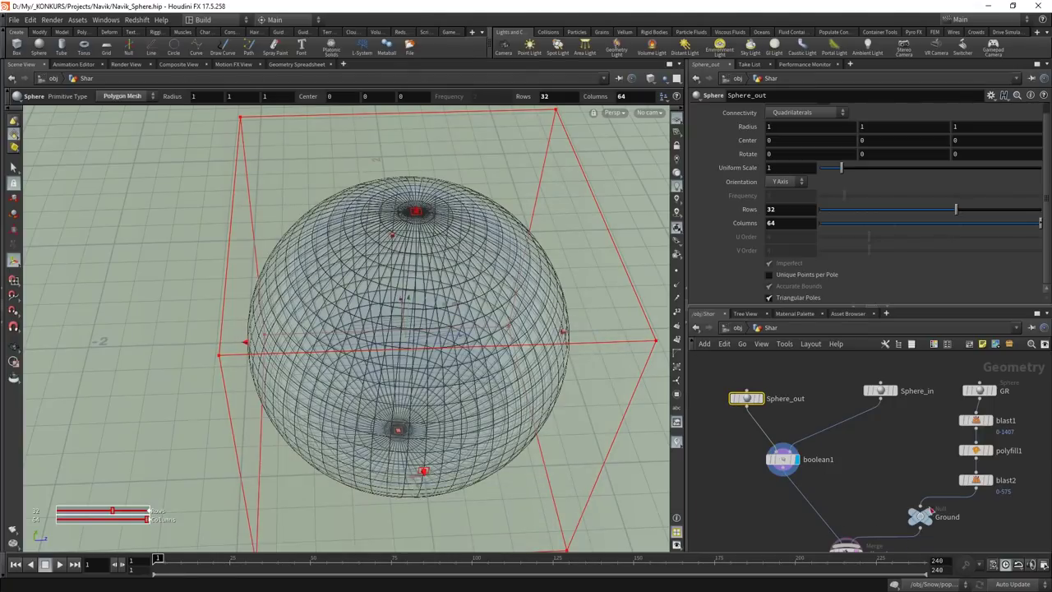
mouse_move(868, 508)
middle_mouse_down()
mouse_move(840, 440)
mouse_move(834, 509)
middle_mouse_up()
left_click(750, 460)
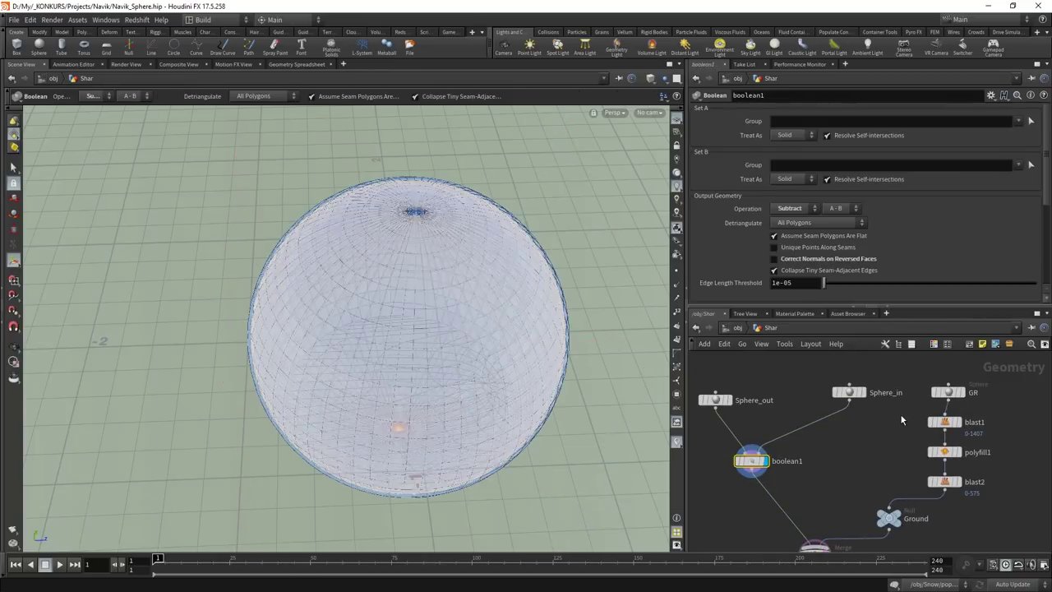
middle_click_drag(904, 470, 827, 485)
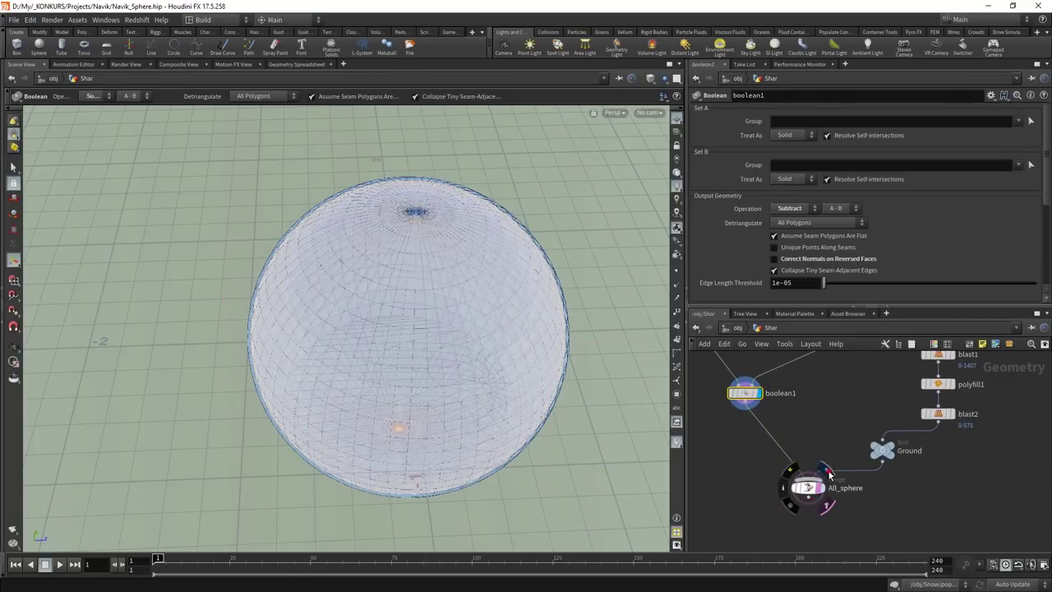
Display the merged All_sphere, then the GR sphere and its parameters
left_click(827, 484)
middle_click_drag(959, 456, 918, 515)
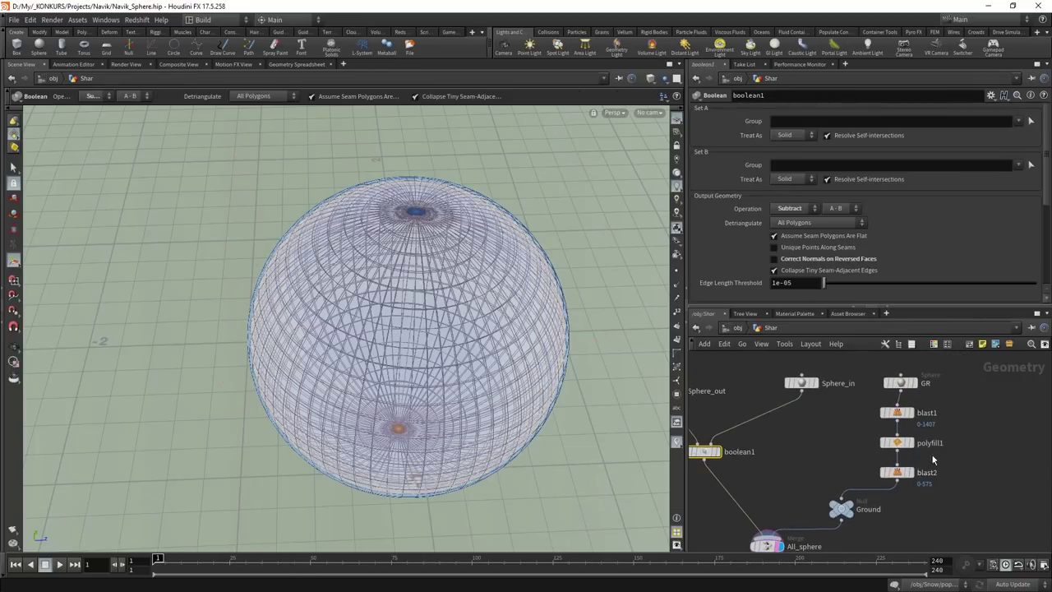
scroll(933, 461, "up", 2)
middle_click_drag(903, 352, 887, 419)
left_click(906, 400)
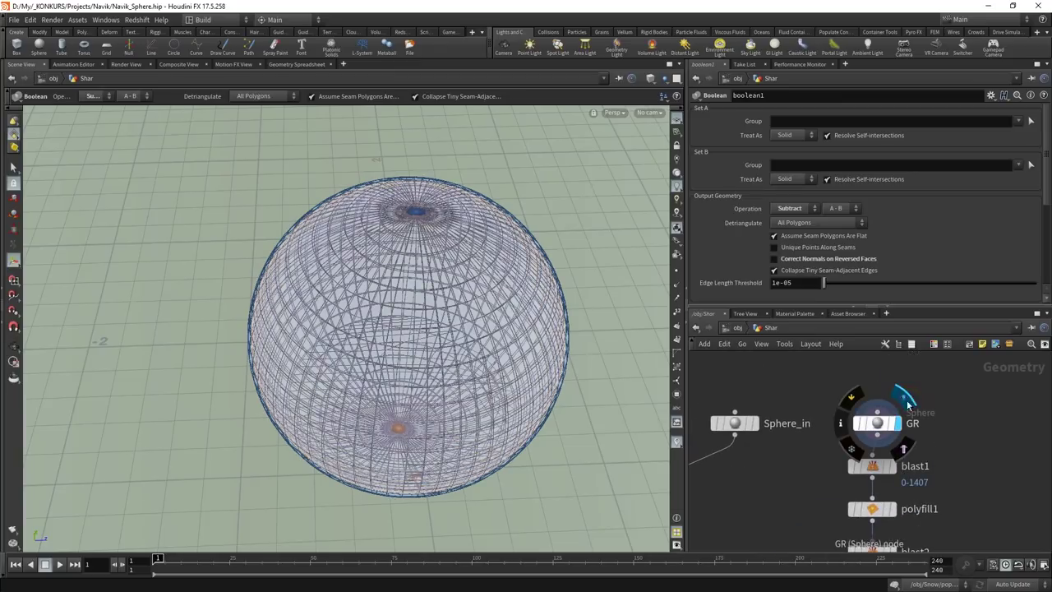
left_click(880, 424)
Inspect blast1's deletion settings and display the remaining bowl shape
middle_click_drag(877, 468, 882, 420)
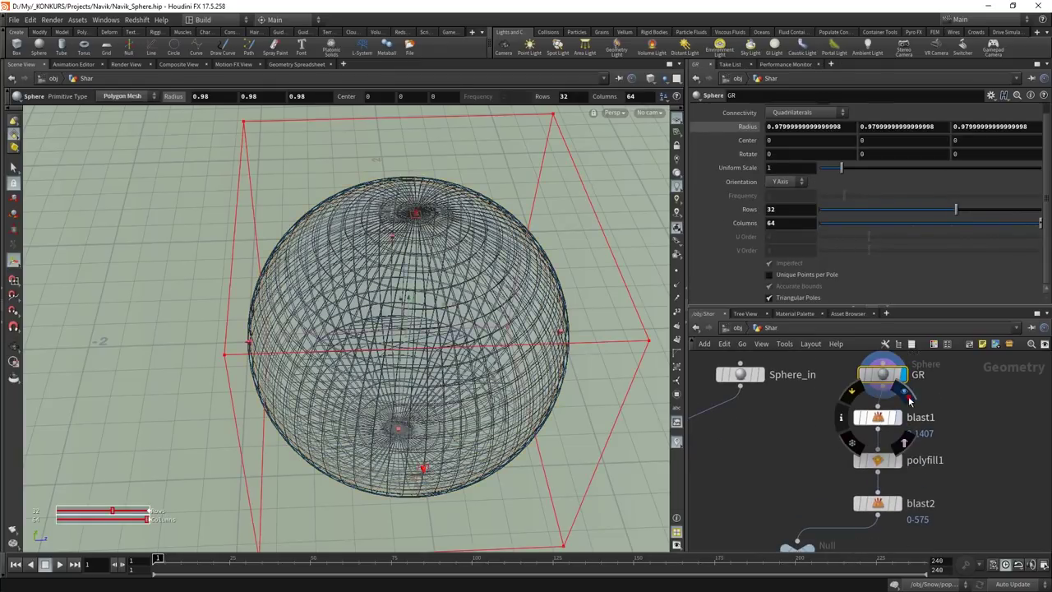
left_click(880, 418)
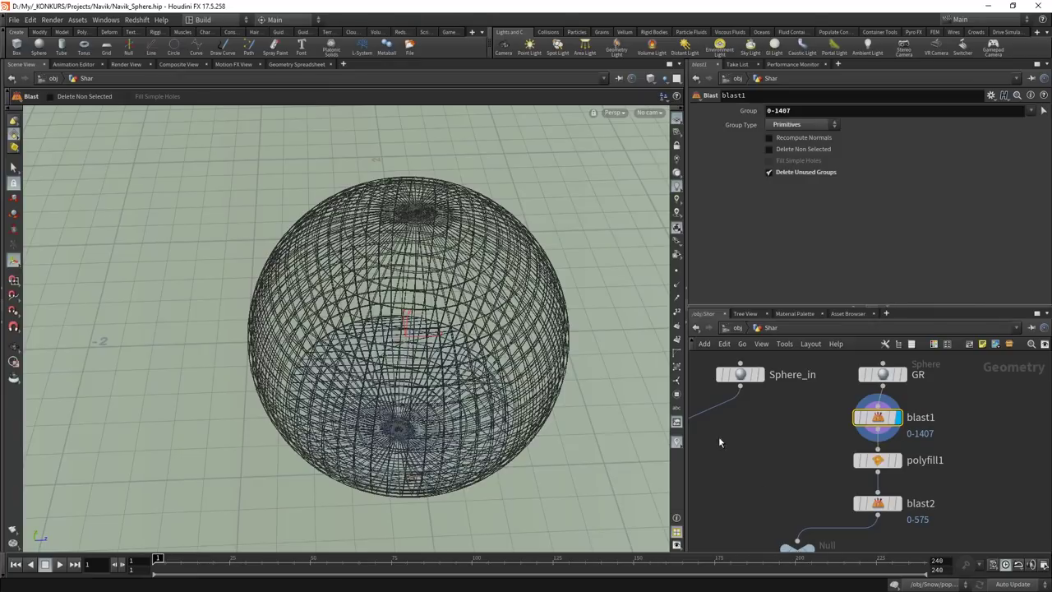
scroll(785, 500, "down", 2)
scroll(888, 427, "down", 2)
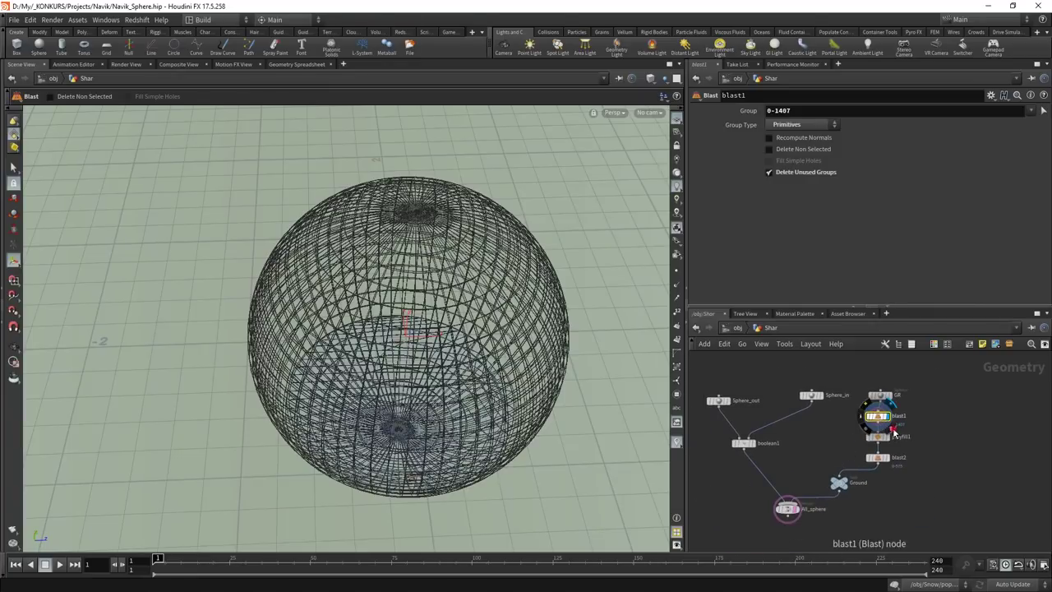
left_click(893, 429)
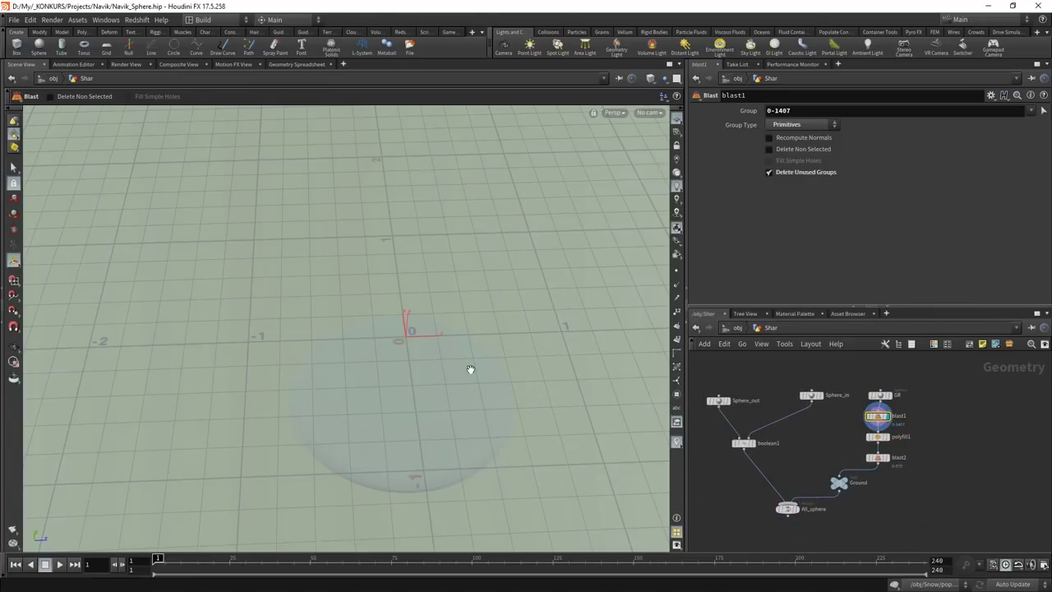
key("Escape")
left_click_drag(470, 369, 448, 372)
key("Return")
scroll(943, 442, "up", 3)
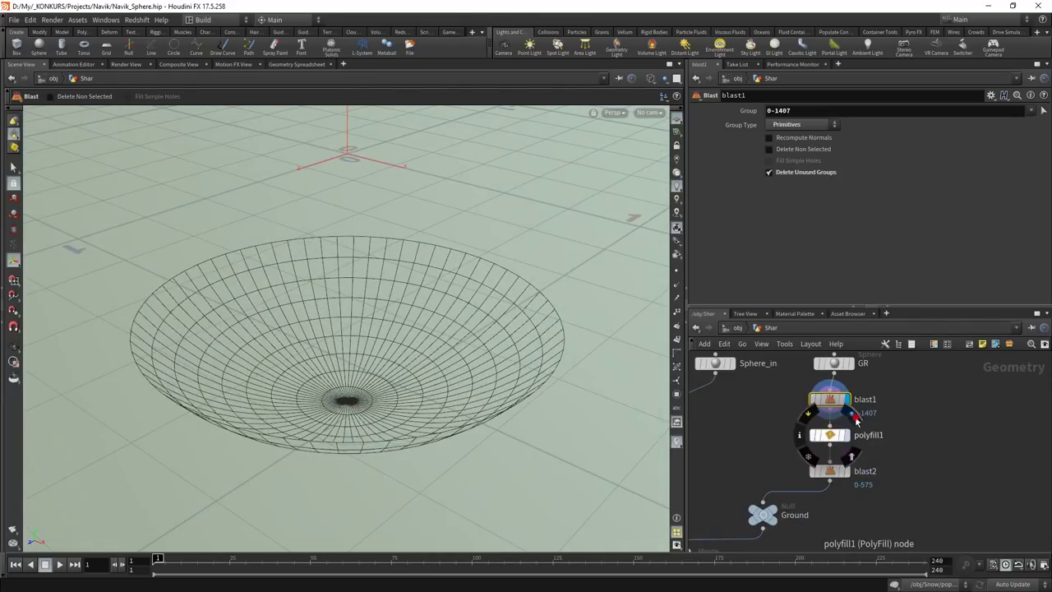
Display polyfill1's filled bowl, then blast2's flat disc (primitives 0-575 deleted)
left_click(856, 420)
left_click(831, 436)
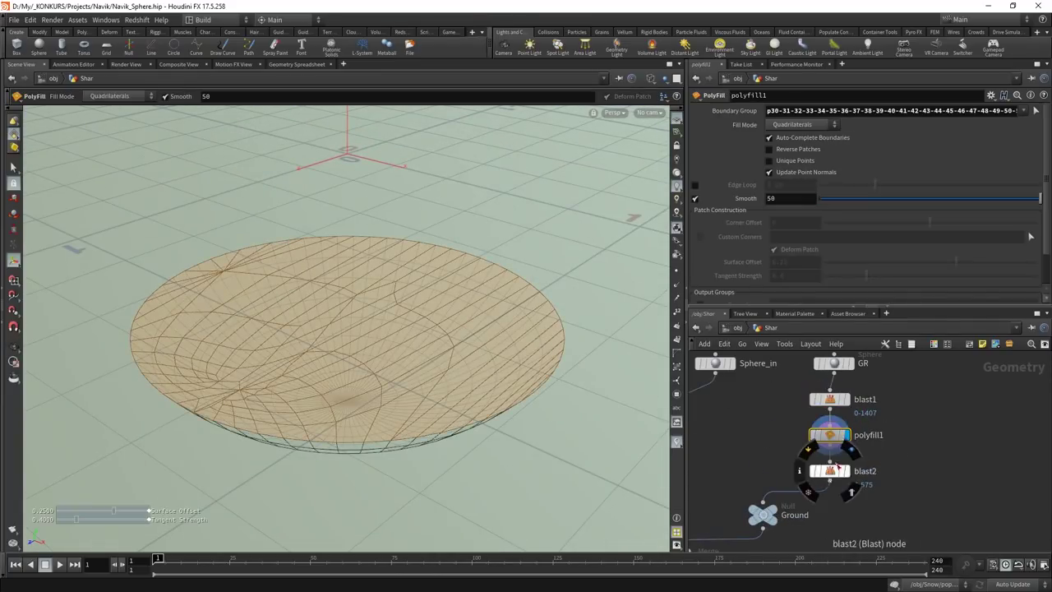
left_click(851, 451)
left_click(831, 475)
left_click(855, 451)
Orbit around the blast2 disc, toggling wireframe, and refit the Shar nodes
mouse_move(648, 453)
left_mouse_down()
mouse_move(390, 286)
mouse_move(400, 342)
mouse_move(398, 418)
mouse_move(387, 418)
left_mouse_up()
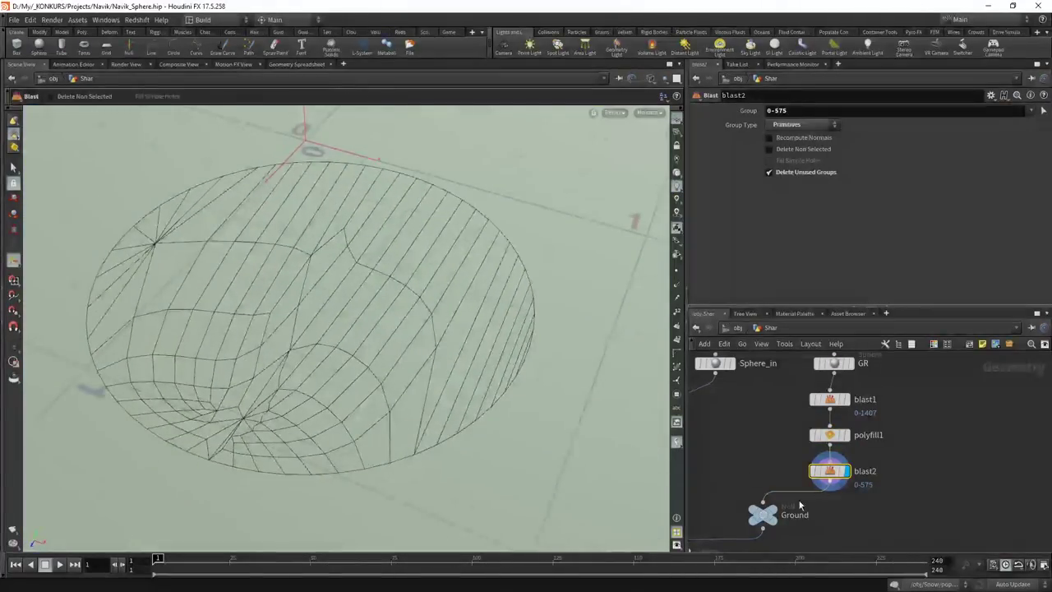
scroll(716, 501, "down", 3)
mouse_move(408, 367)
left_mouse_down()
mouse_move(435, 371)
mouse_move(470, 304)
left_mouse_up()
mouse_move(309, 384)
left_mouse_down()
mouse_move(299, 411)
mouse_move(371, 289)
left_mouse_up()
key("w")
key("w")
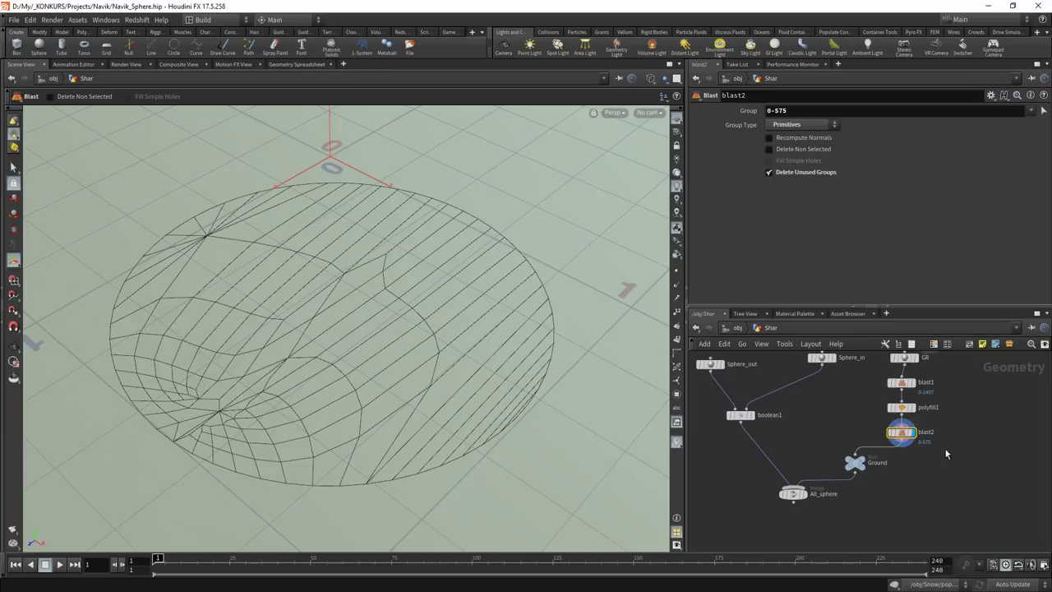
middle_click_drag(924, 443, 881, 493)
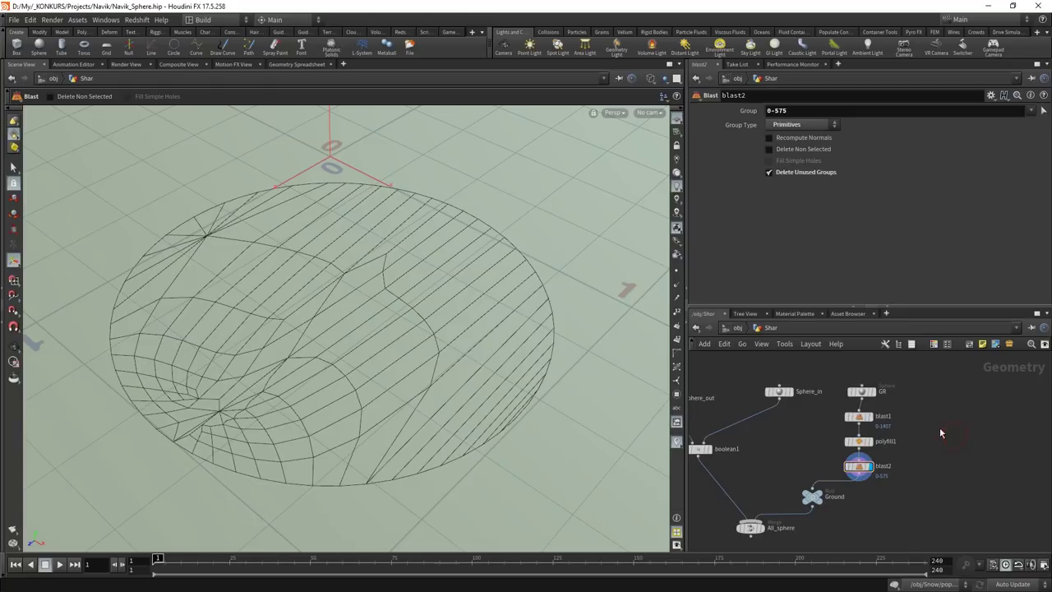
Add a 10×10 Grid, grid1, with its center Y at -0.59301
key("Tab")
type("gr")
key("Return")
left_click(949, 404)
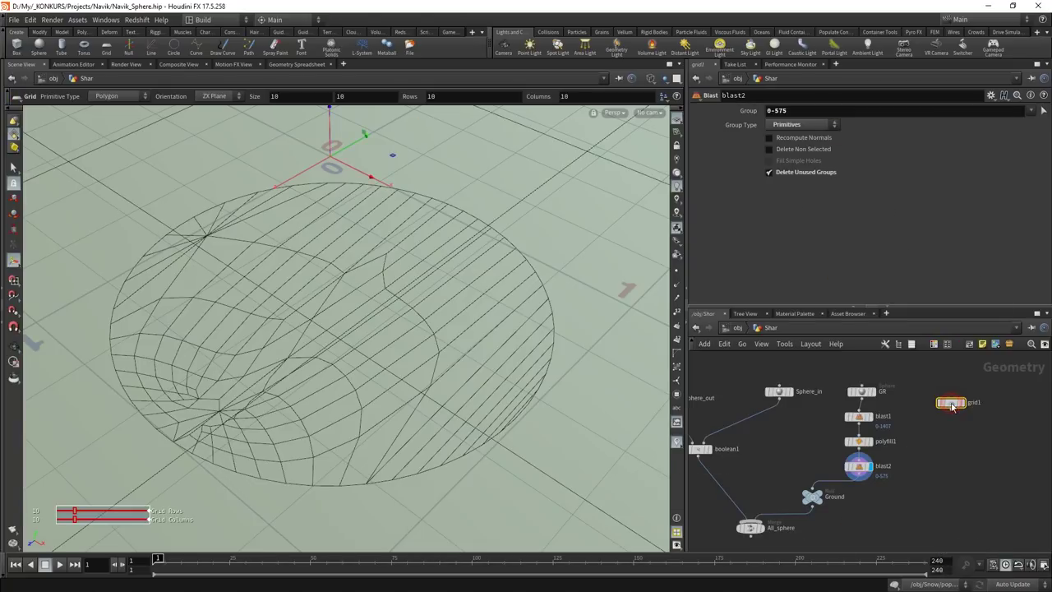
mouse_move(481, 340)
left_mouse_down()
mouse_move(430, 275)
mouse_move(509, 301)
mouse_move(445, 248)
mouse_move(449, 347)
left_mouse_up()
key("Return")
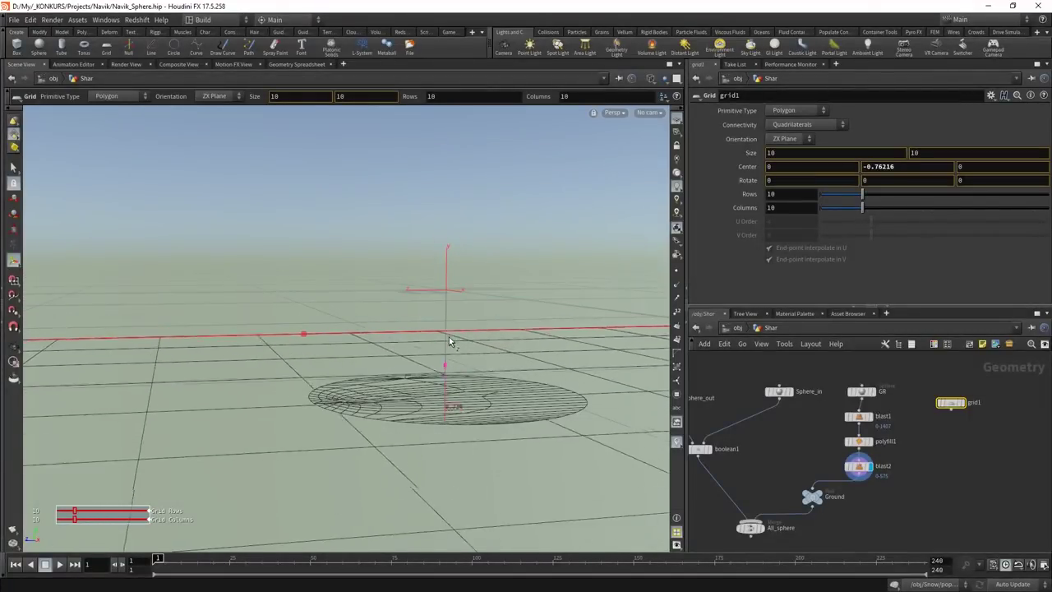
Add boolean2 intersecting blast1 with grid1 and display its result
key("Tab")
key("Escape")
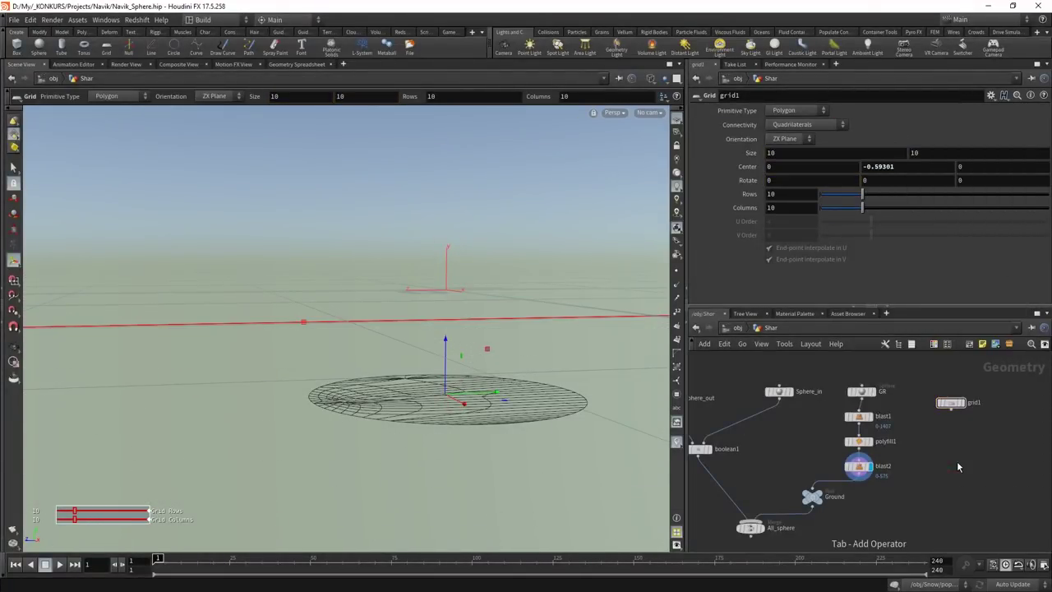
key("Tab")
key("Escape")
key("ctrl+v")
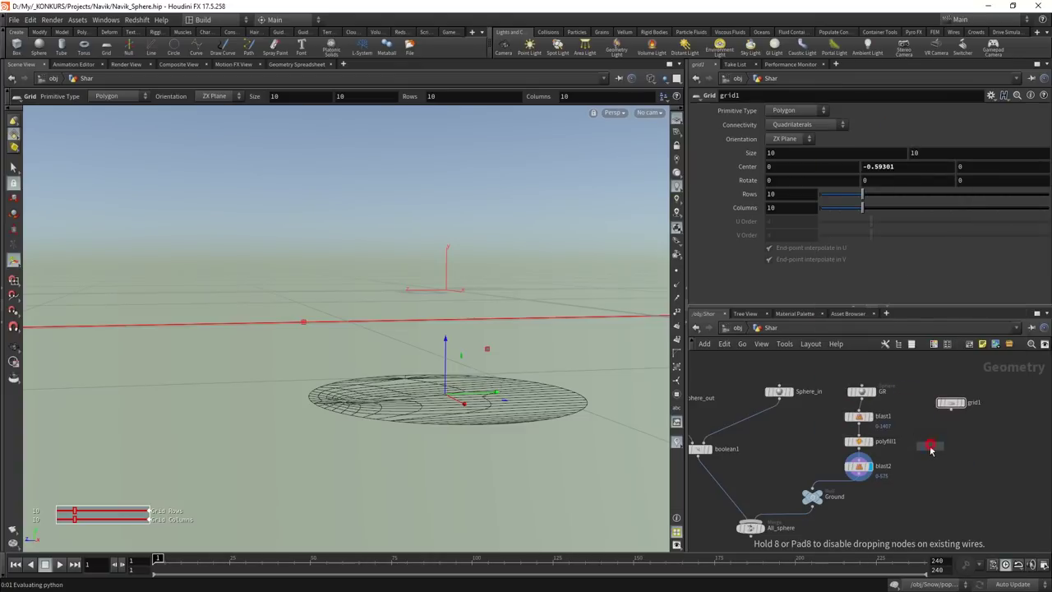
left_click(931, 450)
left_click_drag(859, 422, 937, 440)
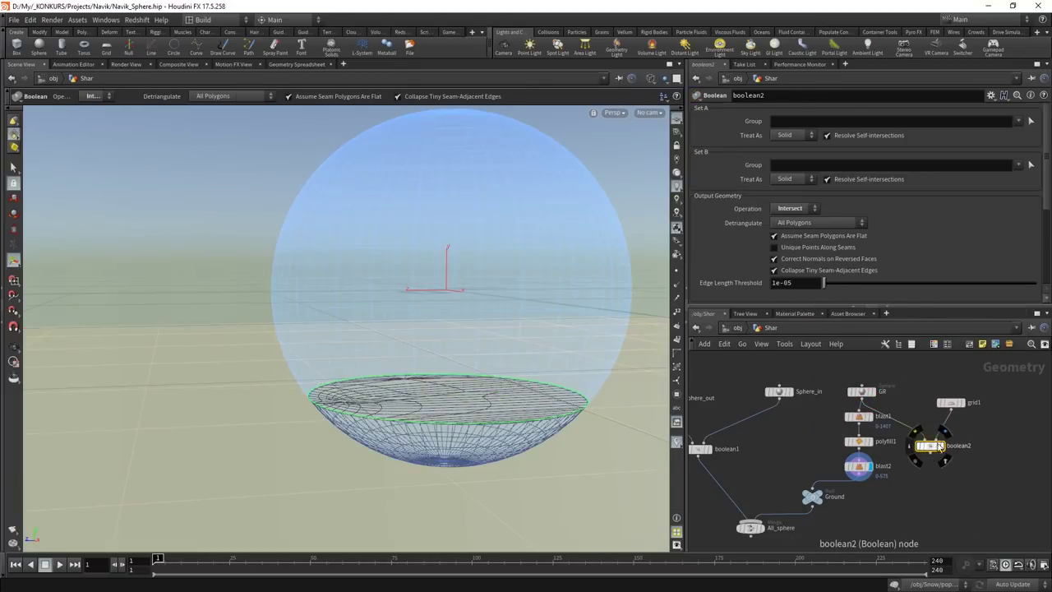
left_click(940, 446)
Set boolean2's Set B Treat As to Surface and inspect the intersection up close
left_click(791, 180)
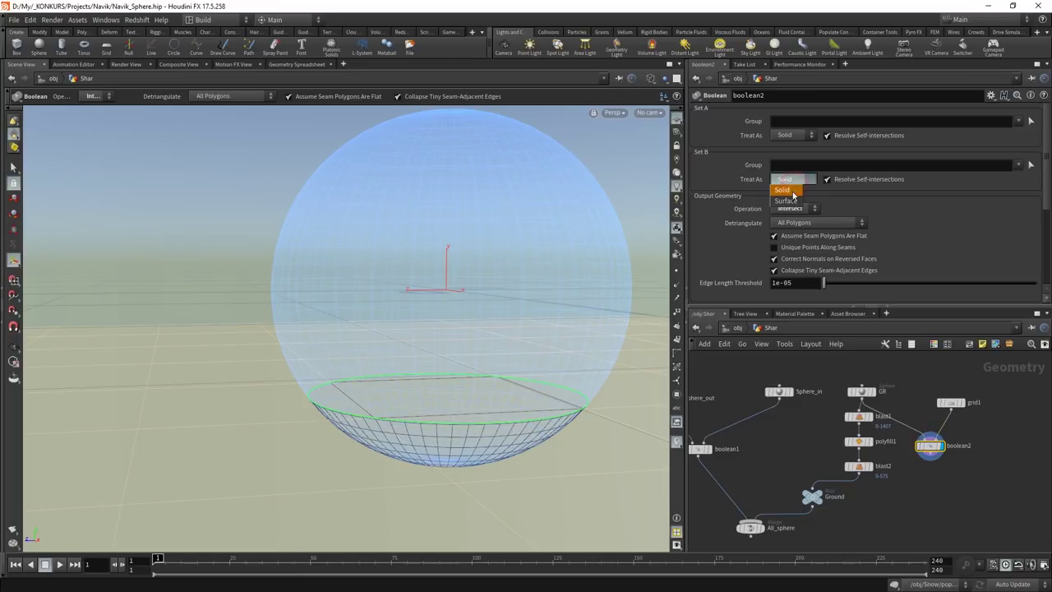
left_click(787, 203)
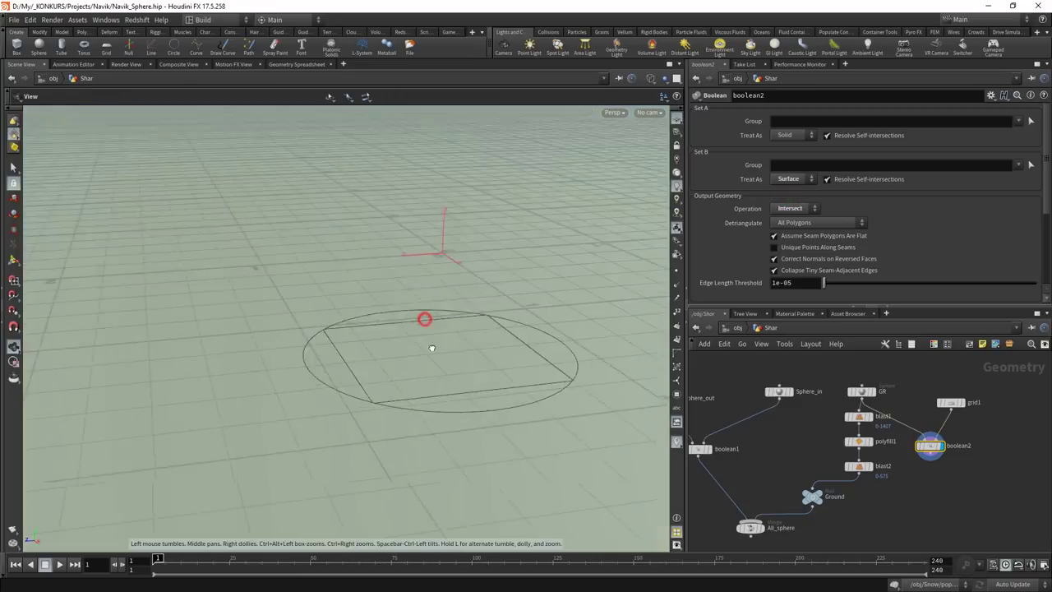
left_click_drag(430, 348, 482, 380, "alt")
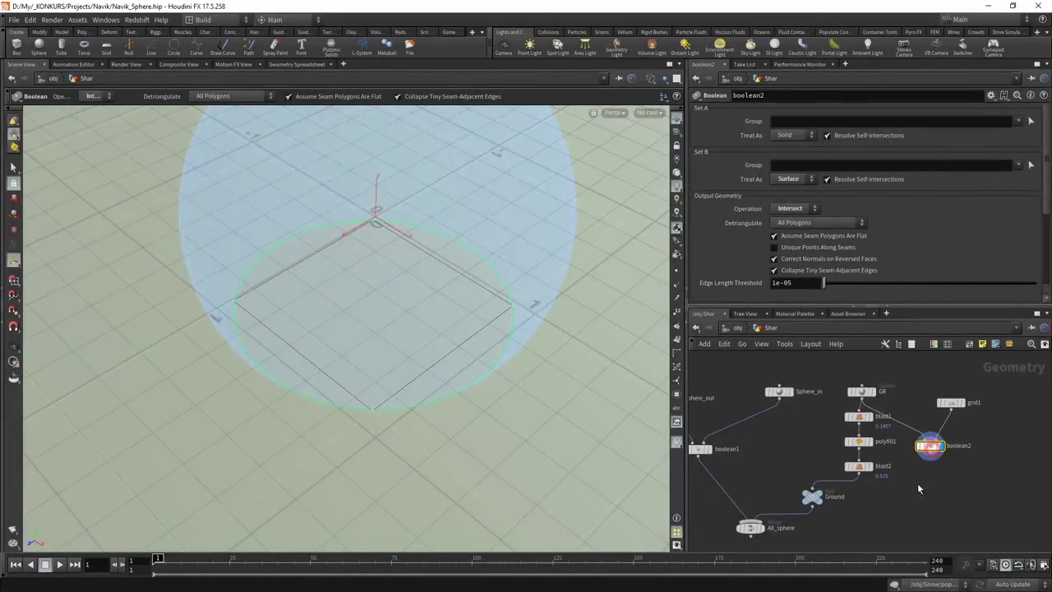
left_click(820, 497)
Set grid1's Rows and Columns to 2
left_click(951, 402)
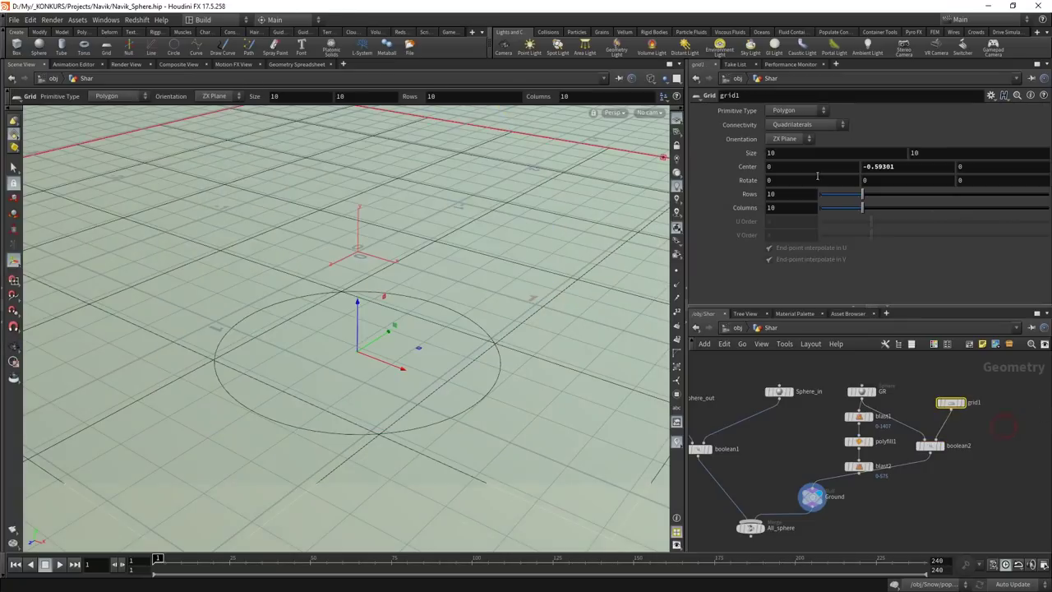
double_click(798, 201)
type("2")
key("Return")
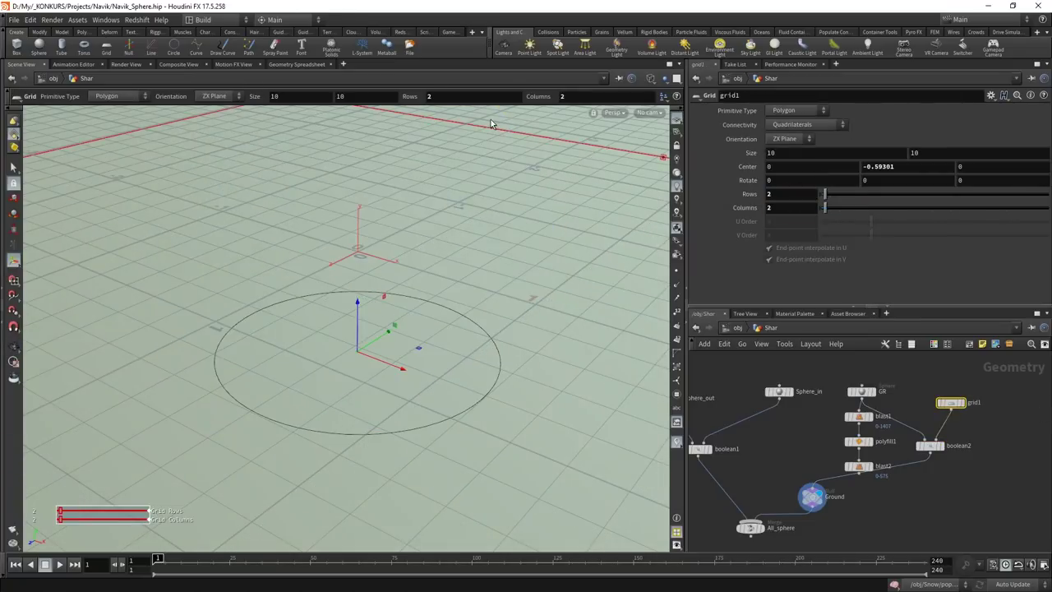
Move the Ground null under boolean2 and orbit to check the result
left_click_drag(814, 498, 935, 513)
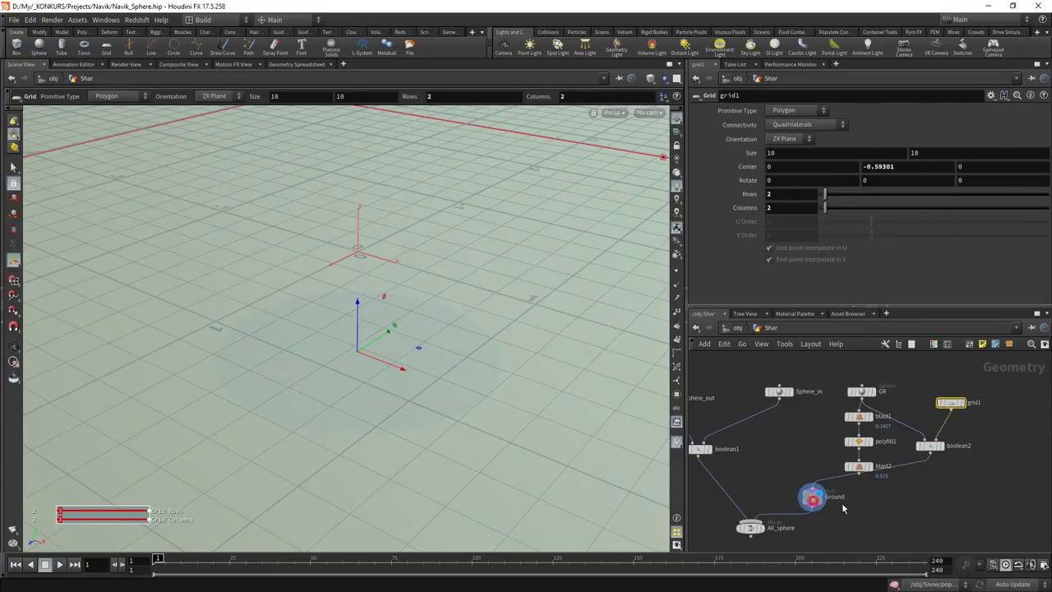
key("Escape")
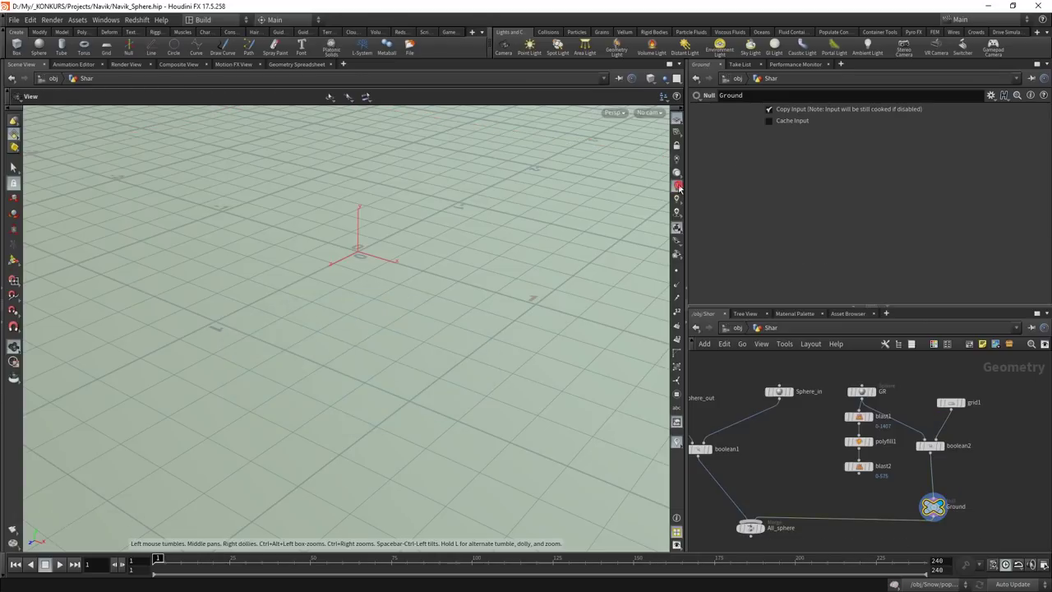
left_click_drag(370, 337, 390, 392)
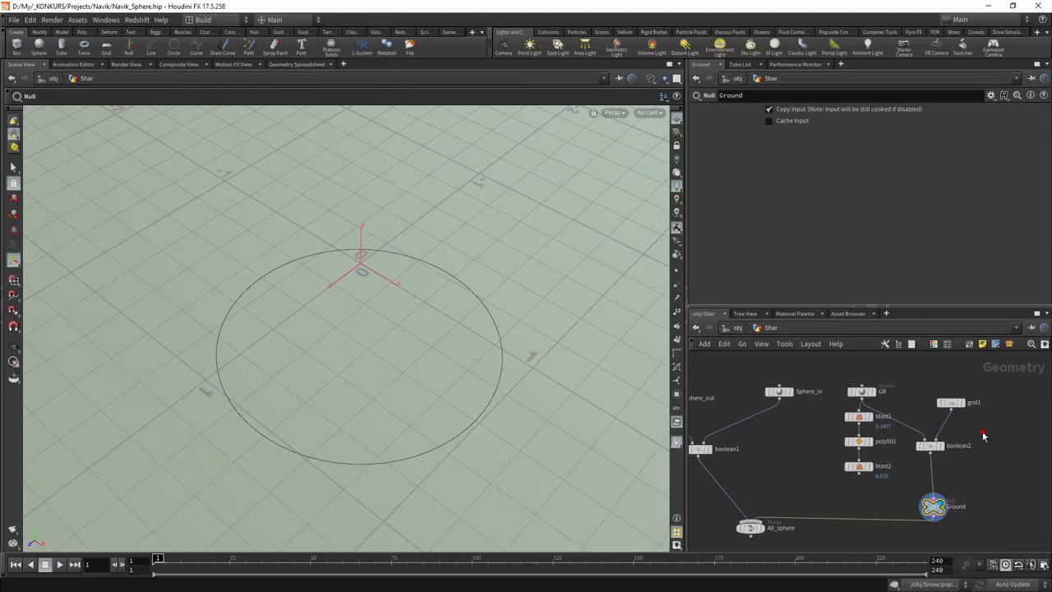
left_click(951, 402)
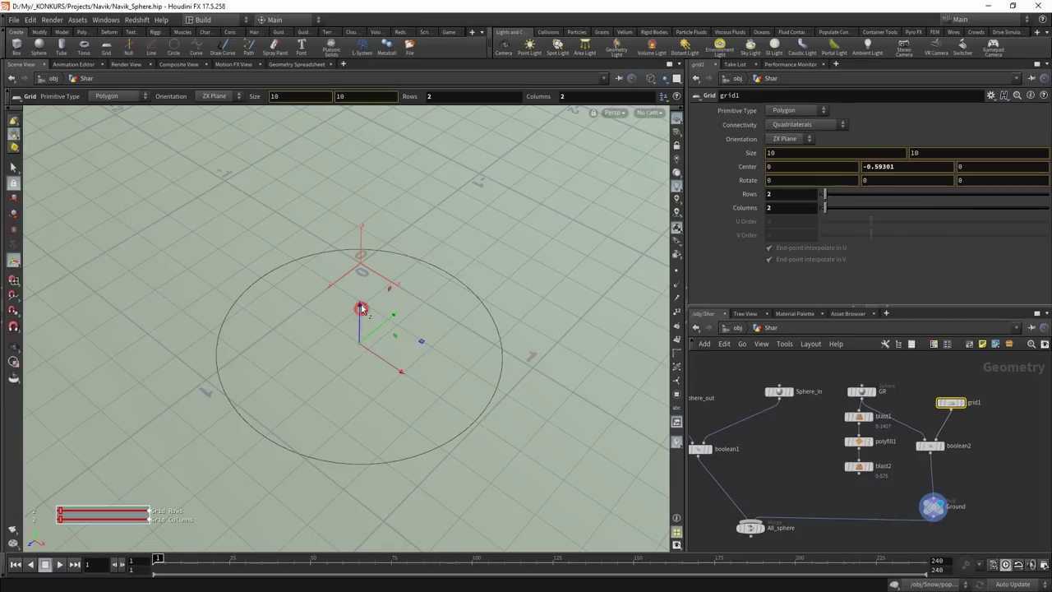
left_click_drag(362, 313, 366, 298)
Review blast1 and GR settings, display All_sphere, and return to the object level
left_click(863, 416)
scroll(901, 440, "up", 2)
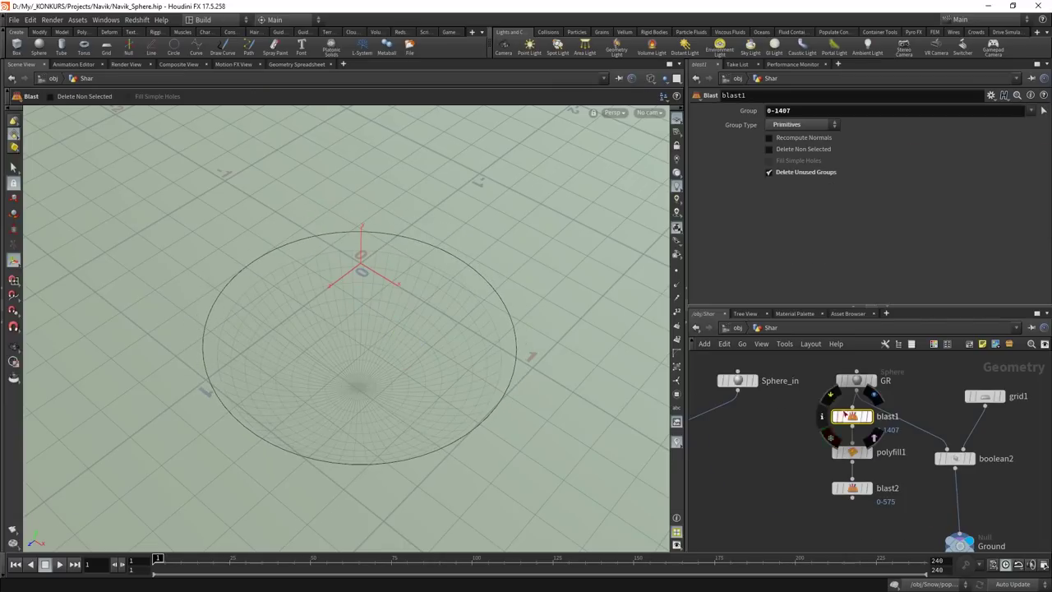
left_click_drag(805, 404, 950, 455)
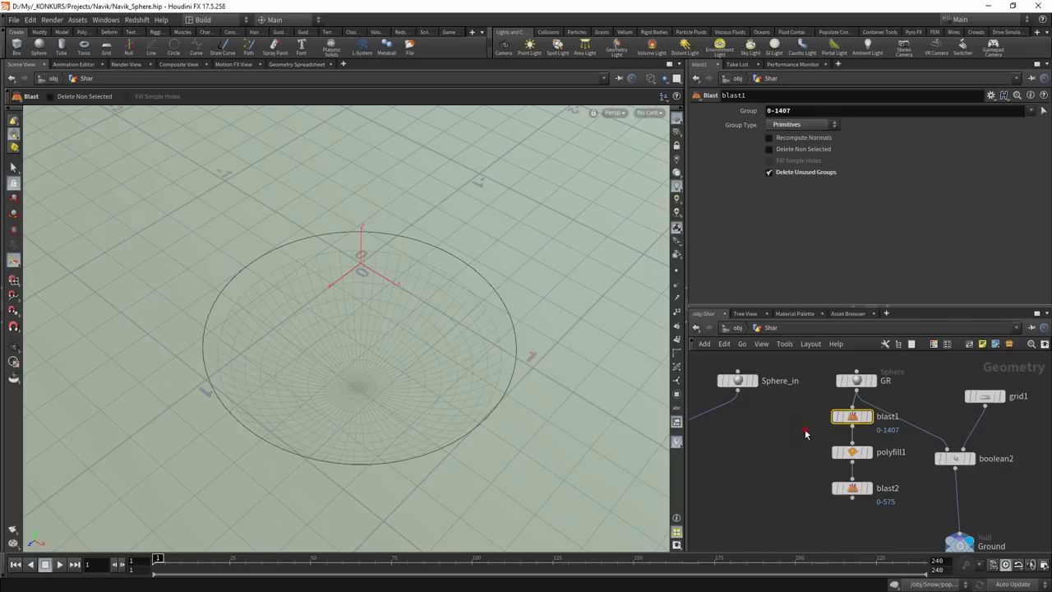
left_click(856, 380)
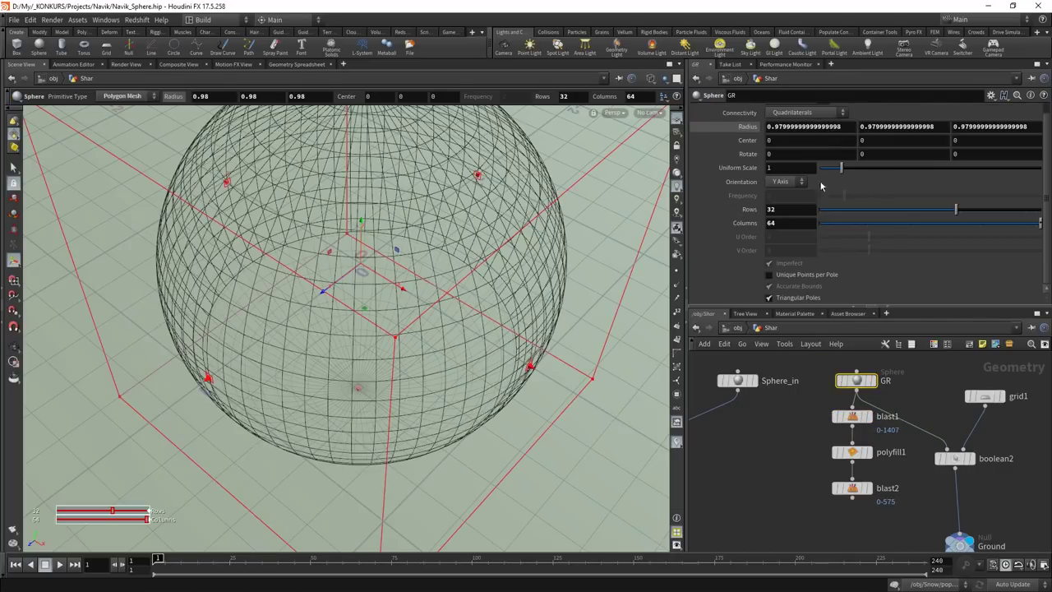
scroll(821, 185, "up", 1)
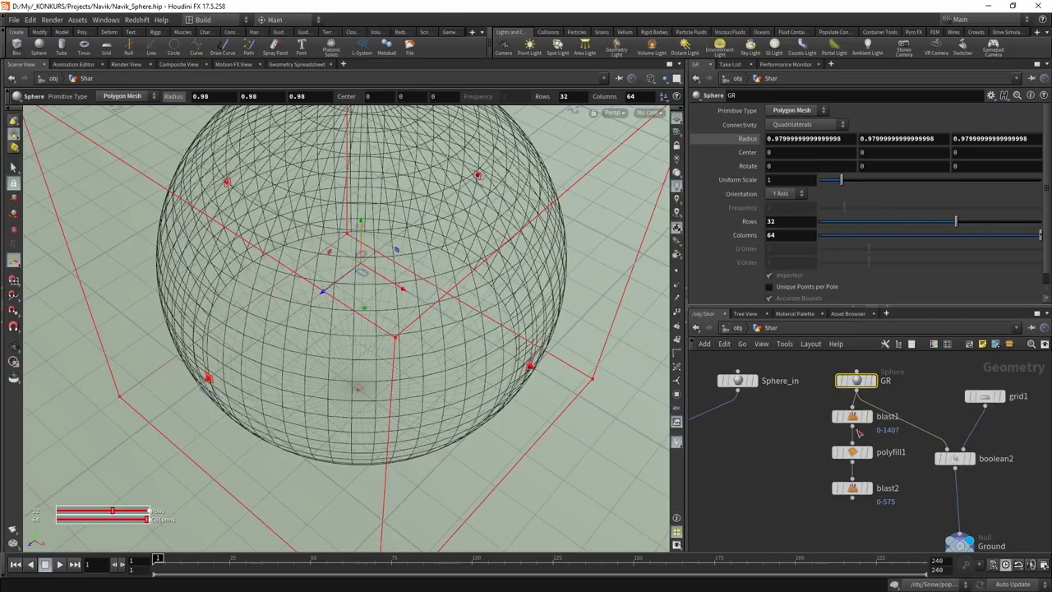
scroll(858, 432, "down", 3)
scroll(805, 473, "down", 1)
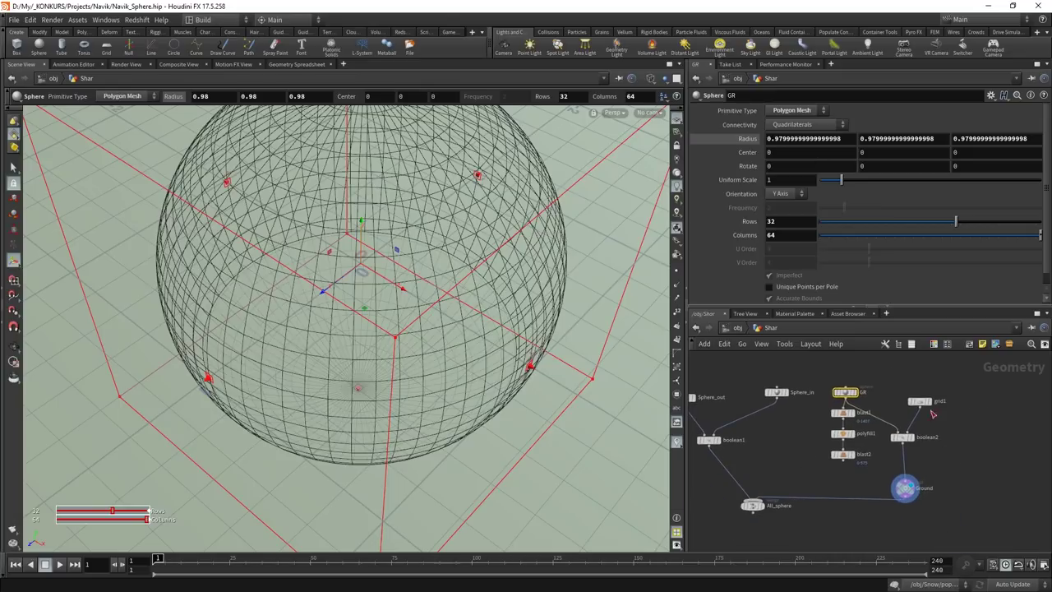
left_click(761, 505)
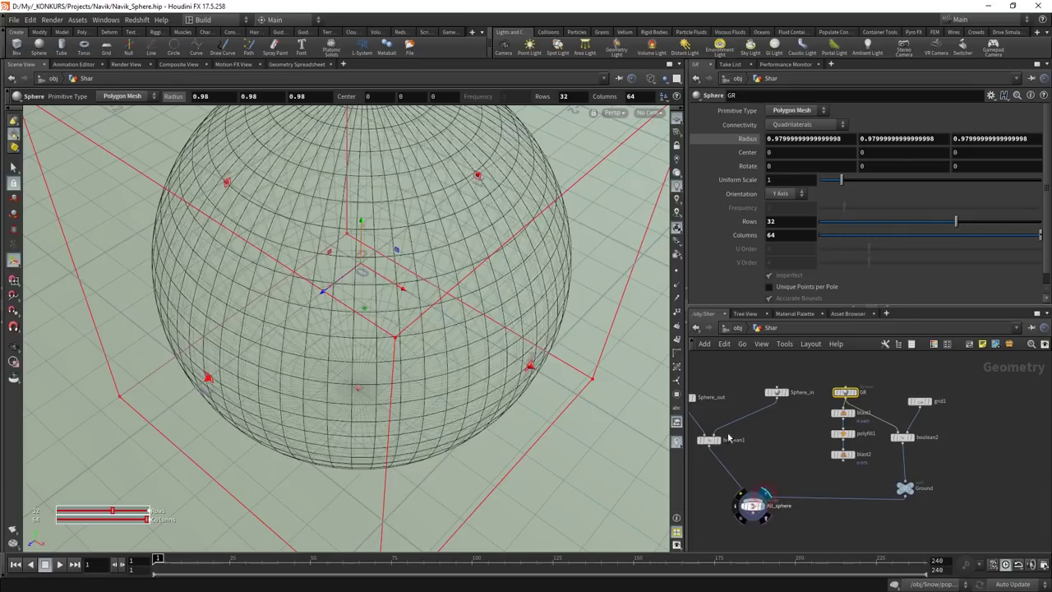
left_click(738, 328)
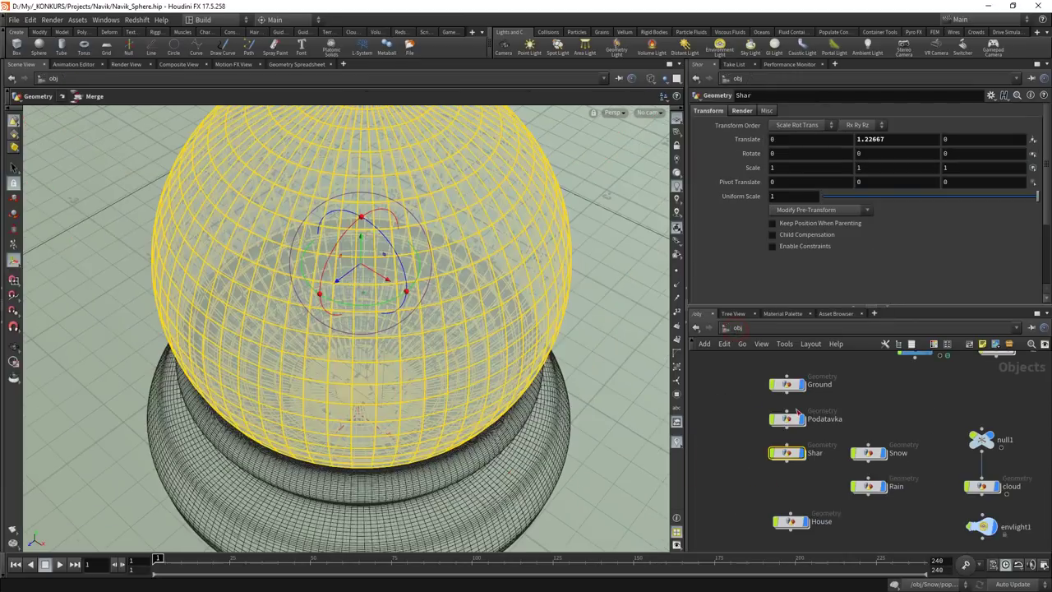
Enter House and display merge2's window boxes, then boolean1's walls with windows cut
double_click(825, 475)
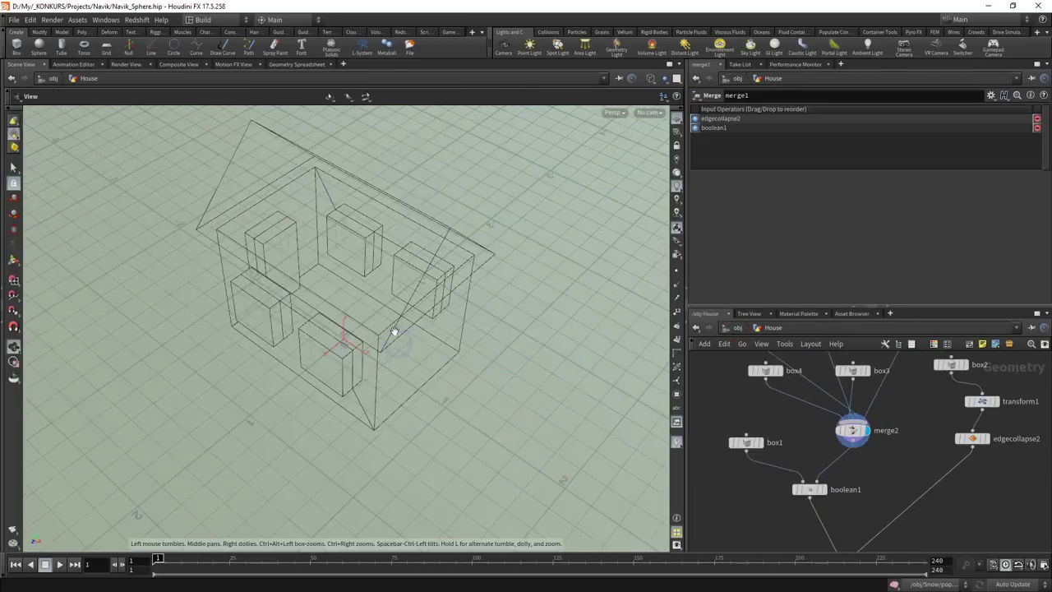
left_click(853, 430)
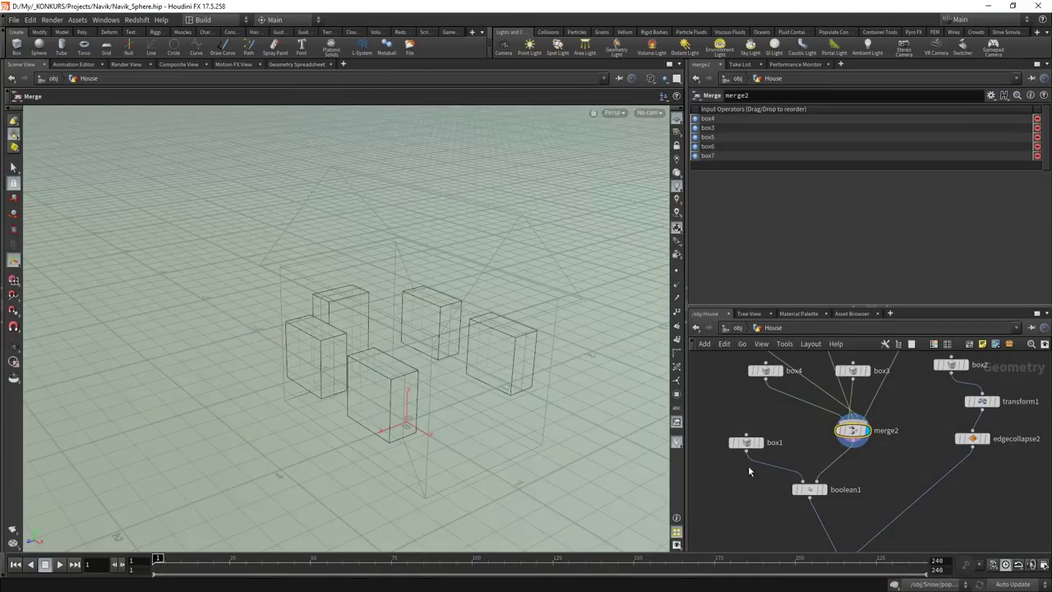
left_click(822, 489)
left_click(808, 489)
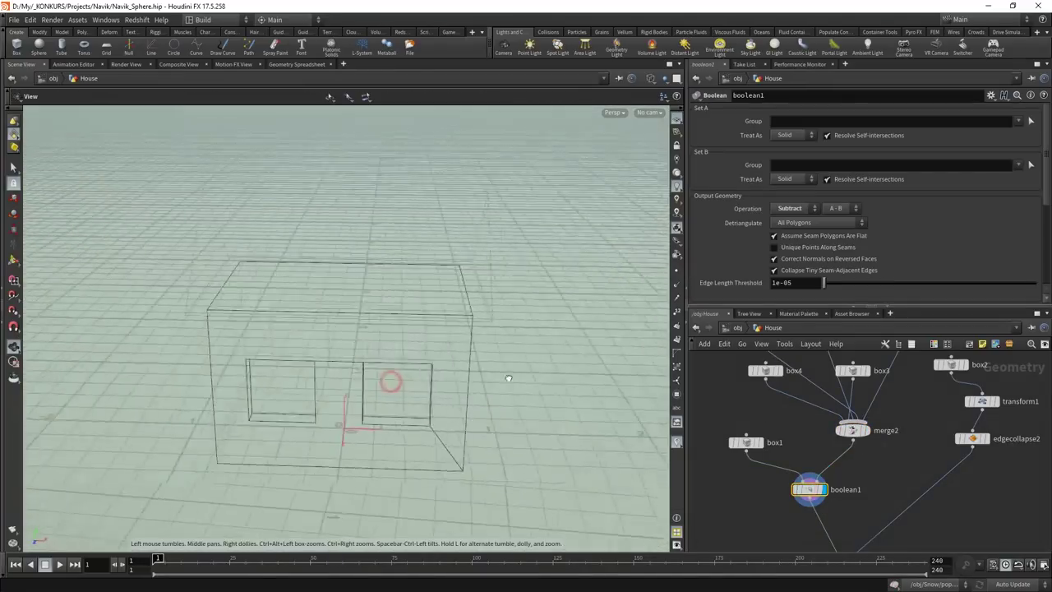
Orbit the house and display the roof from edgecollapse2
left_click_drag(508, 378, 494, 386)
key("Return")
middle_click_drag(964, 434, 894, 485)
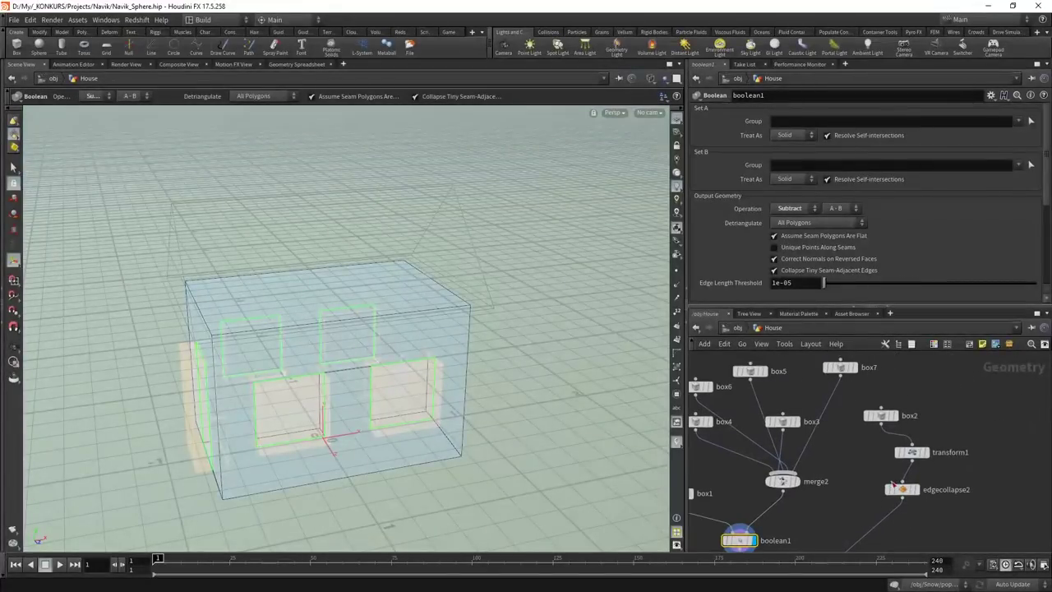
left_click(913, 489)
middle_click_drag(810, 549, 835, 458)
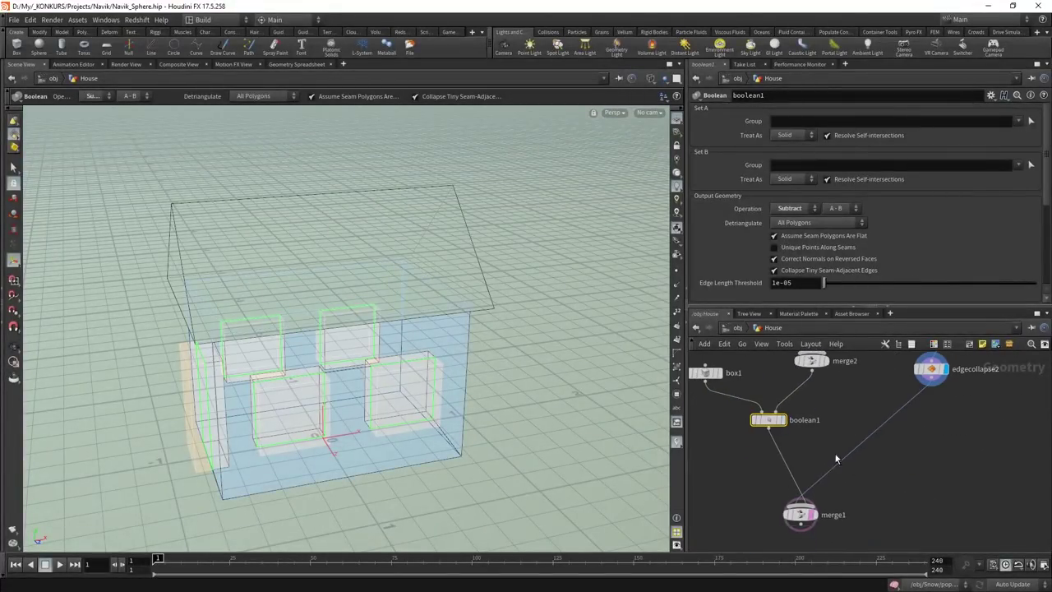
Enter the Snow network and display sphere2, then the isooffset1 fog volume
key("u")
double_click(800, 439)
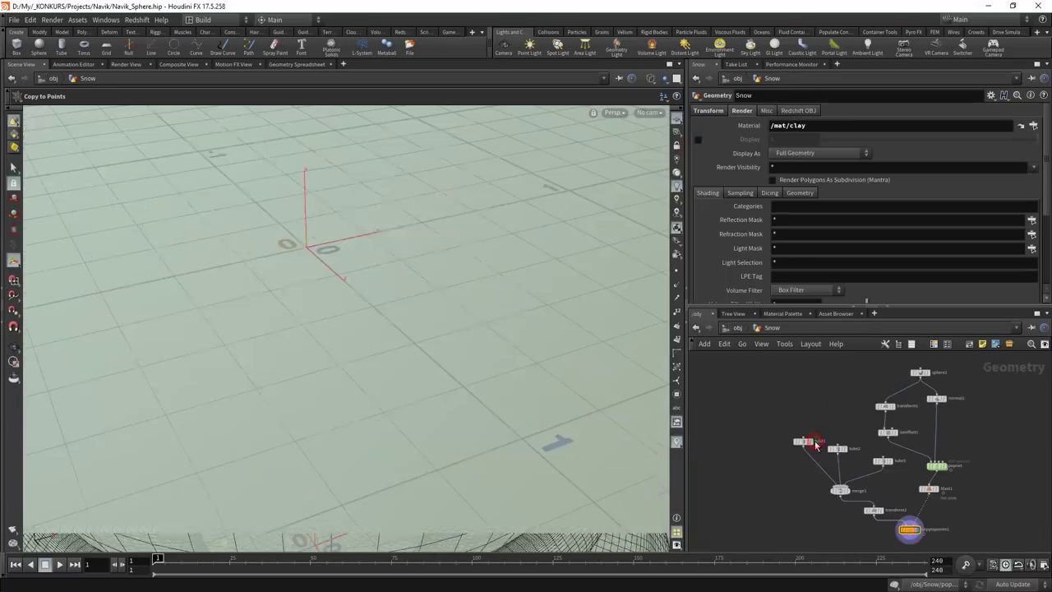
scroll(915, 471, "up", 2)
scroll(874, 495, "up", 2)
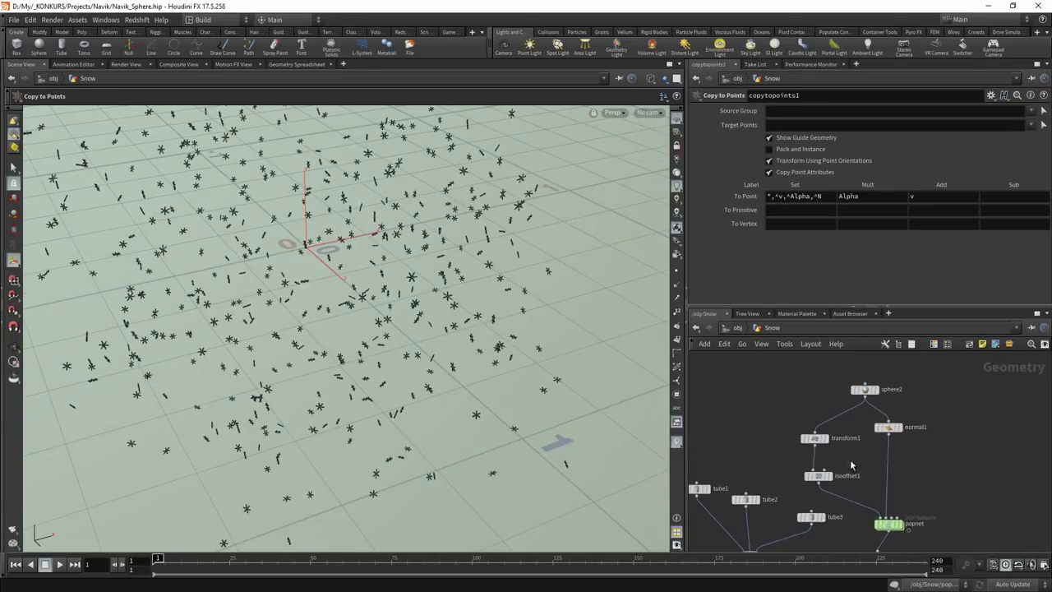
left_click(875, 390)
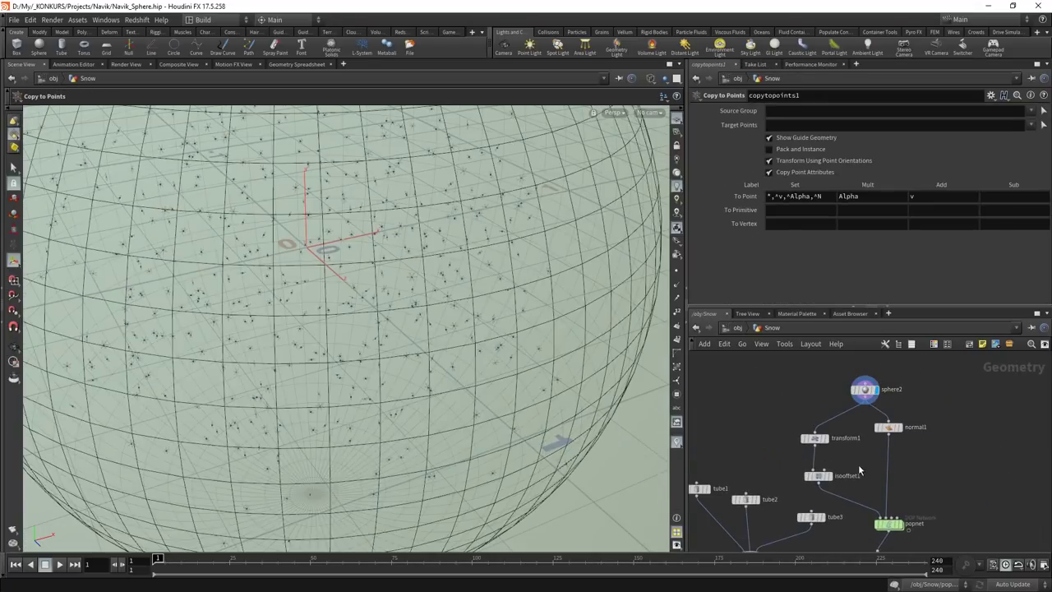
middle_click_drag(860, 470, 881, 431)
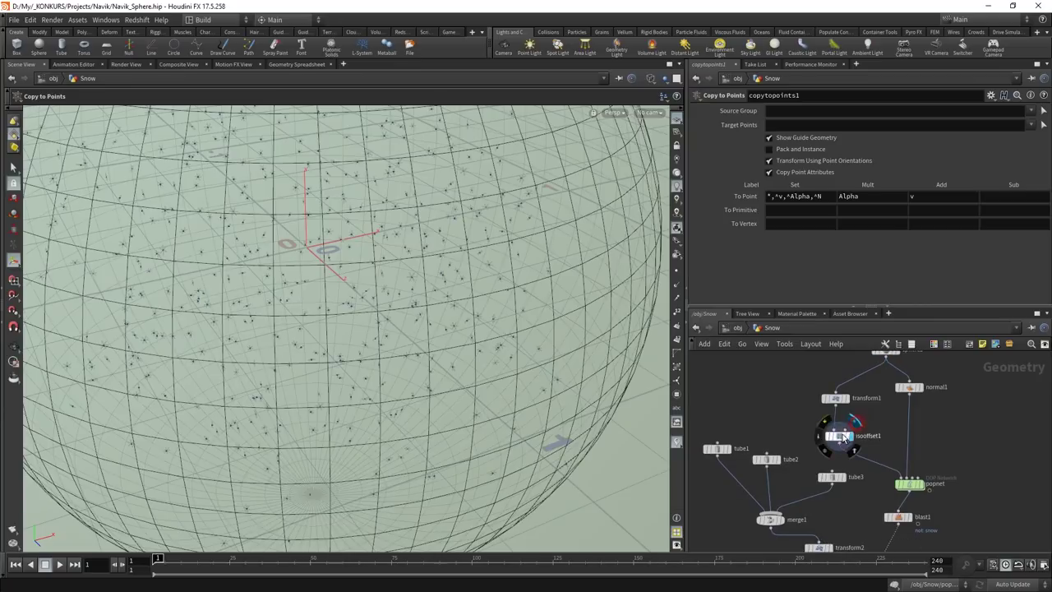
left_click(842, 439)
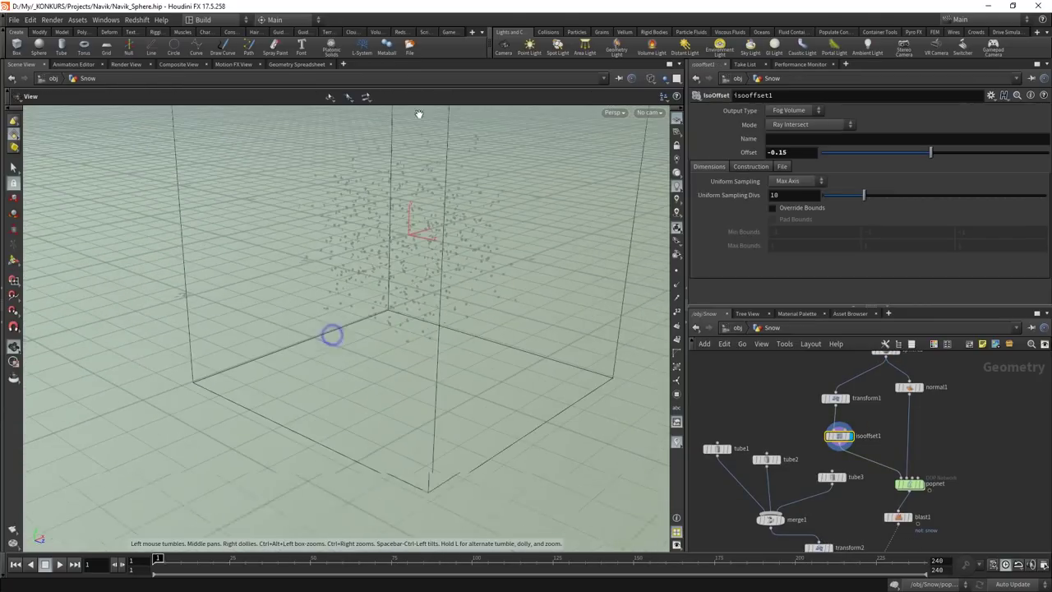
Show the iso offset handles, switch to shaded view, and display the popnet simulation output
left_click_drag(419, 113, 395, 165)
key("Return")
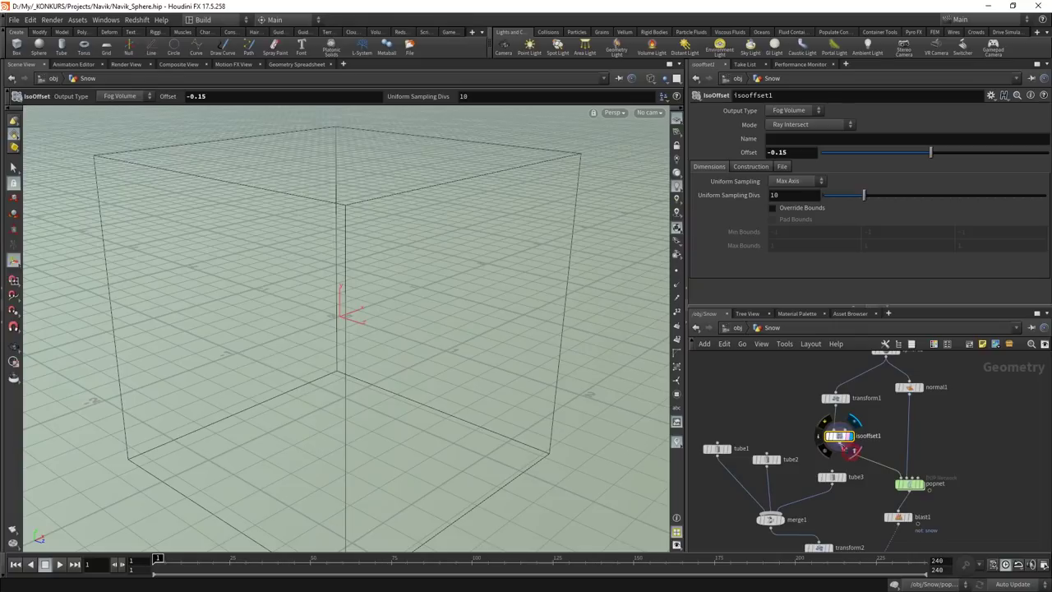
key("w")
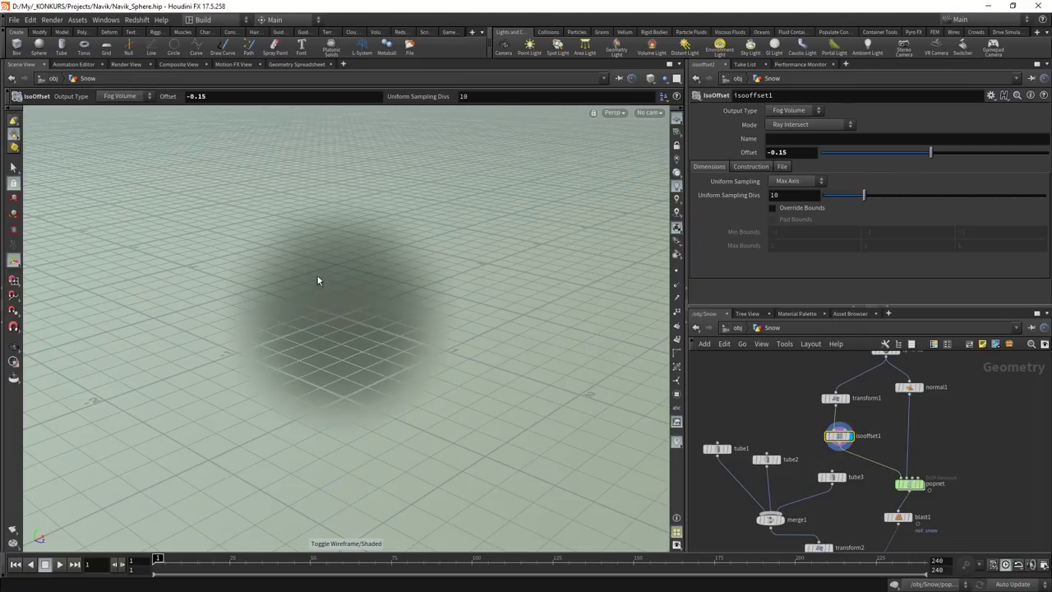
scroll(954, 493, "up", 3)
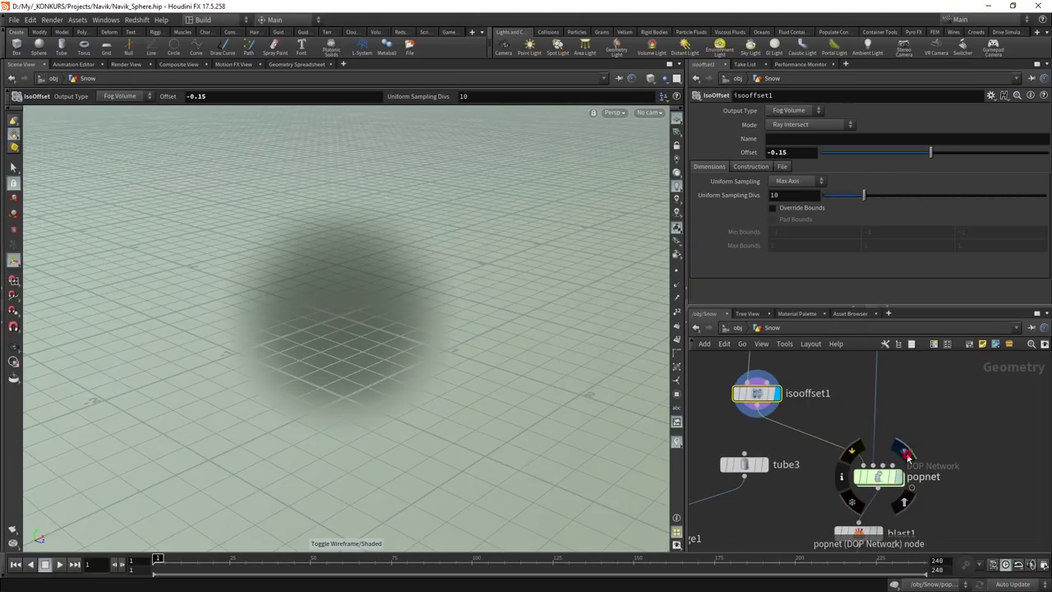
left_click(904, 452)
left_click(878, 475)
scroll(893, 413, "down", 2)
Enter popnet, maximize the network editor, and stack the static object nodes in a column
scroll(861, 467, "up", 2)
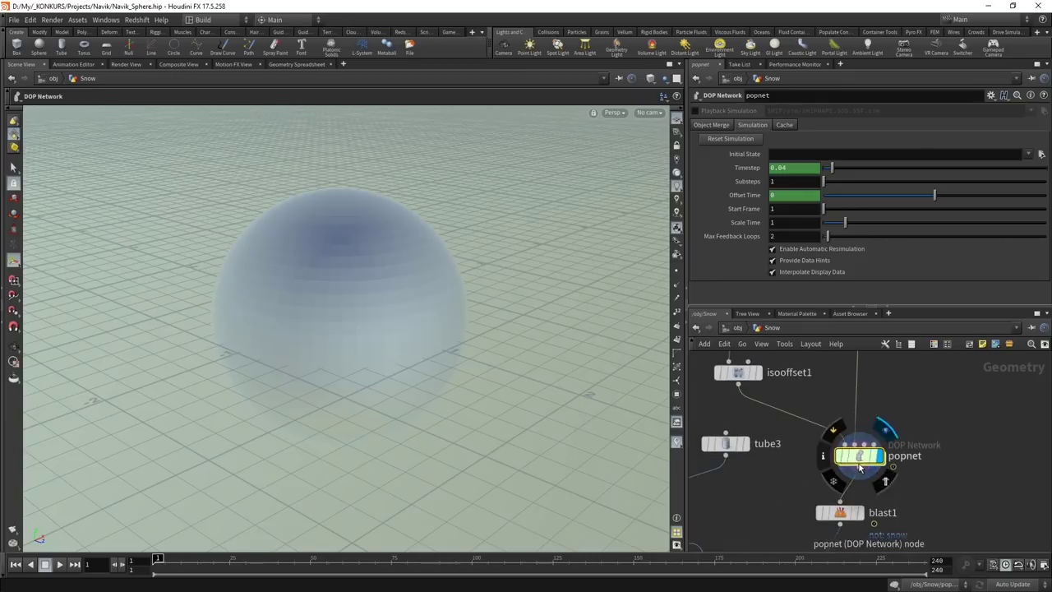
double_click(860, 465)
scroll(818, 403, "up", 2)
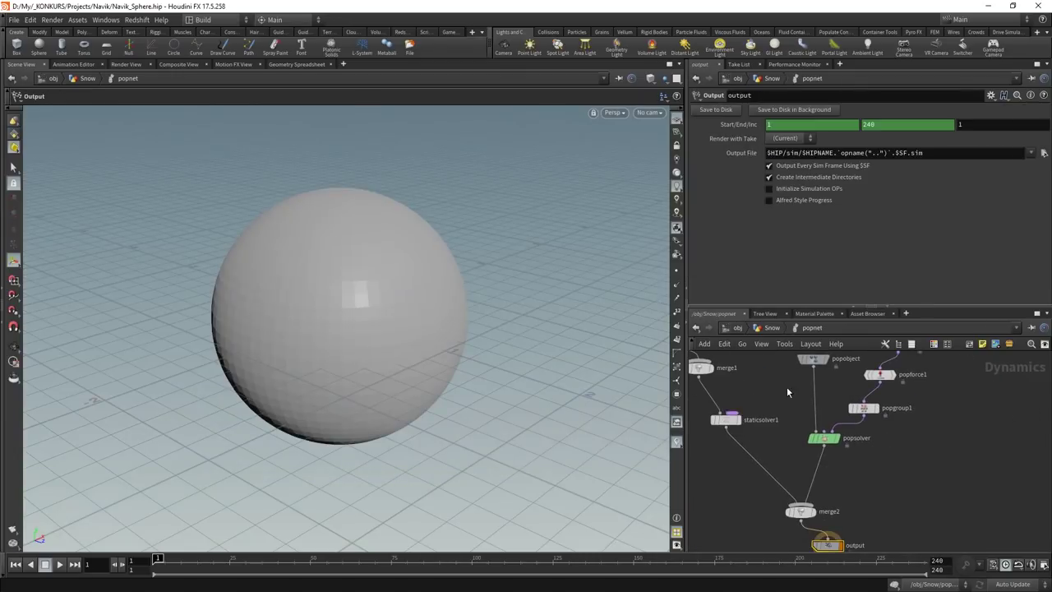
key("ctrl+b")
key("p")
scroll(365, 261, "up", 2)
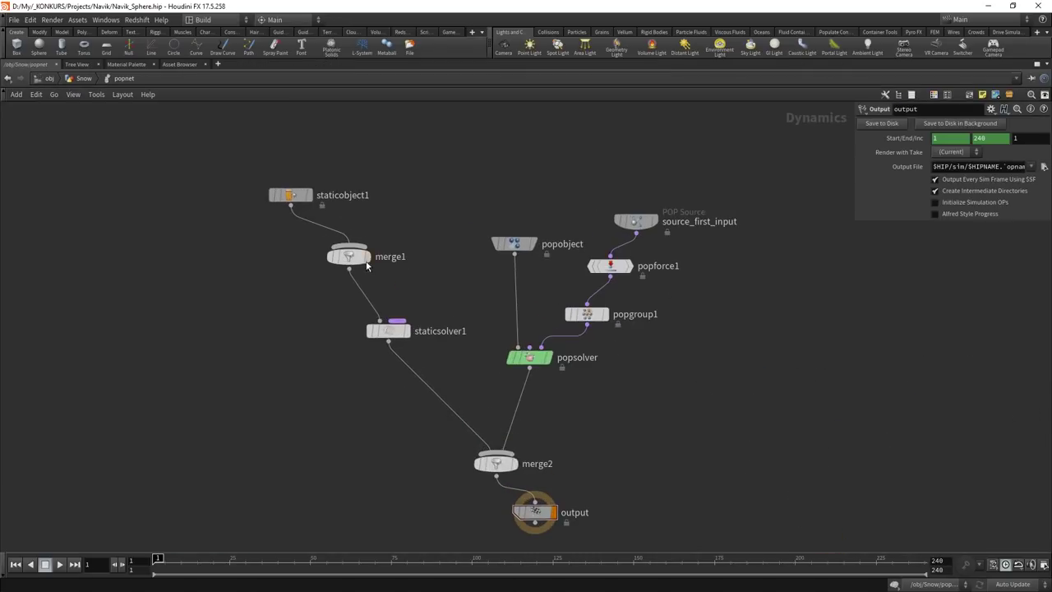
left_click_drag(382, 333, 352, 374)
left_click_drag(349, 257, 357, 314)
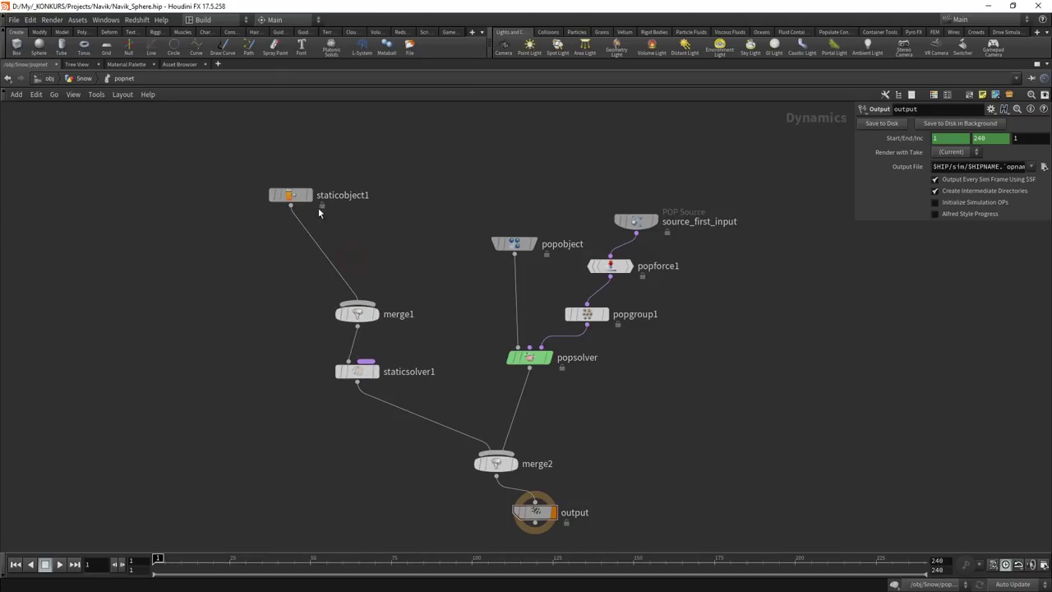
left_click_drag(286, 191, 374, 270)
On source_first_input, set Const. Activation to 0 and review initial velocity attributes (variance 0.18)
left_click(636, 220)
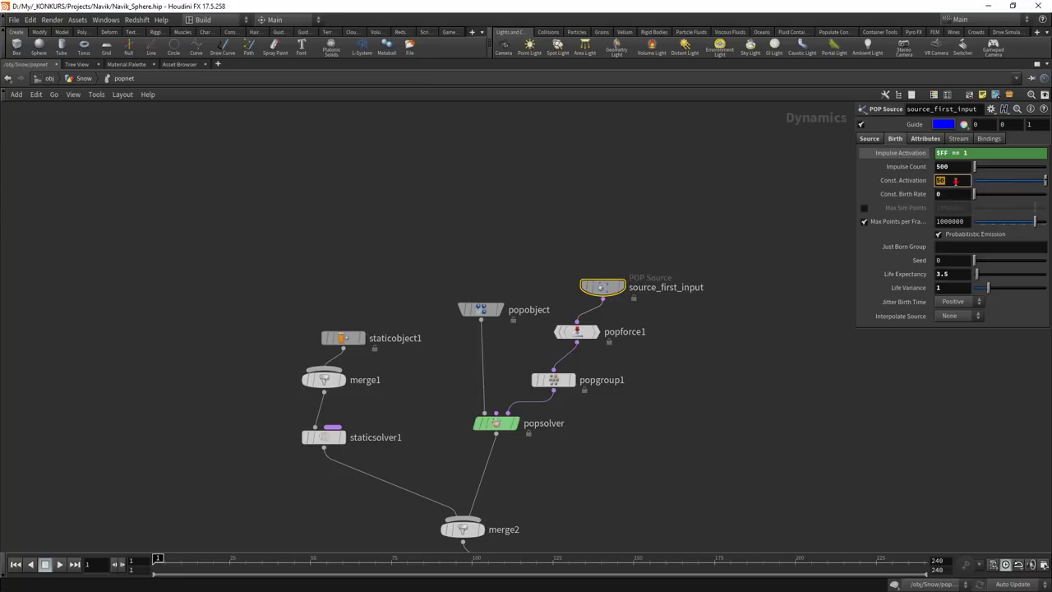
left_click(965, 181)
type("0")
key("Return")
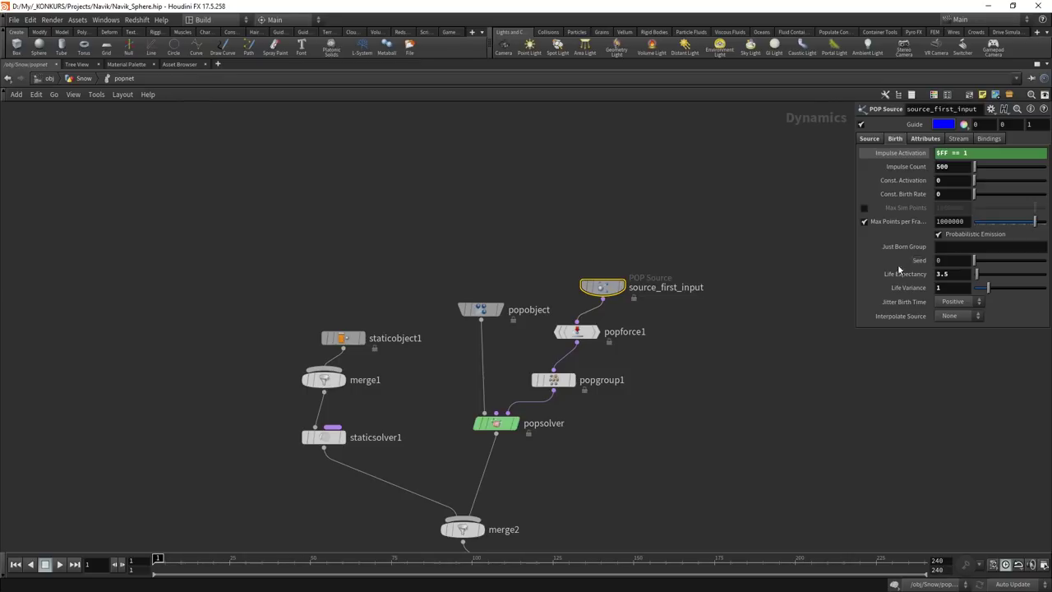
left_click(869, 139)
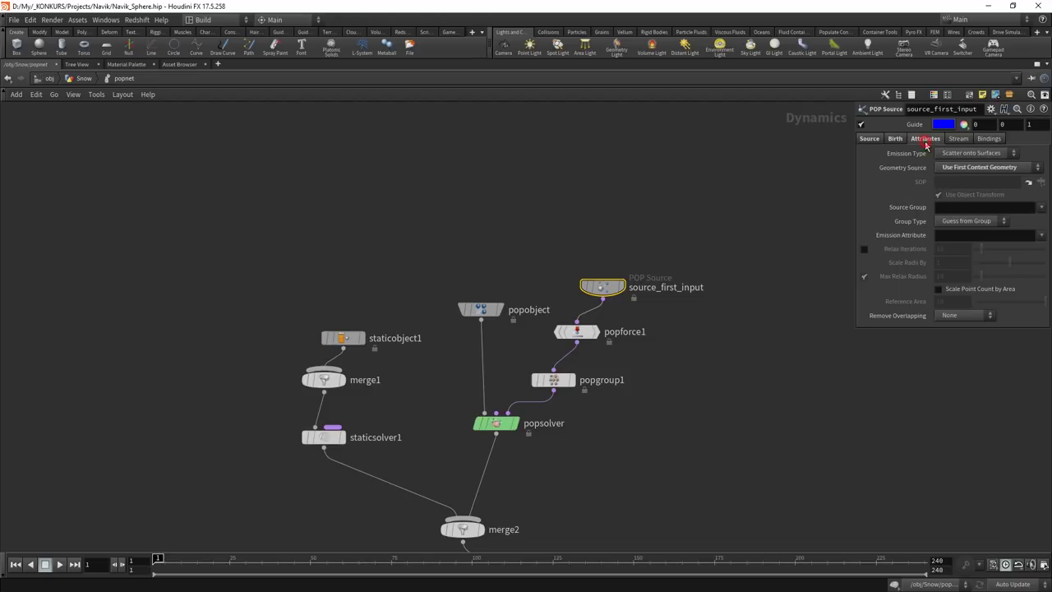
left_click(924, 139)
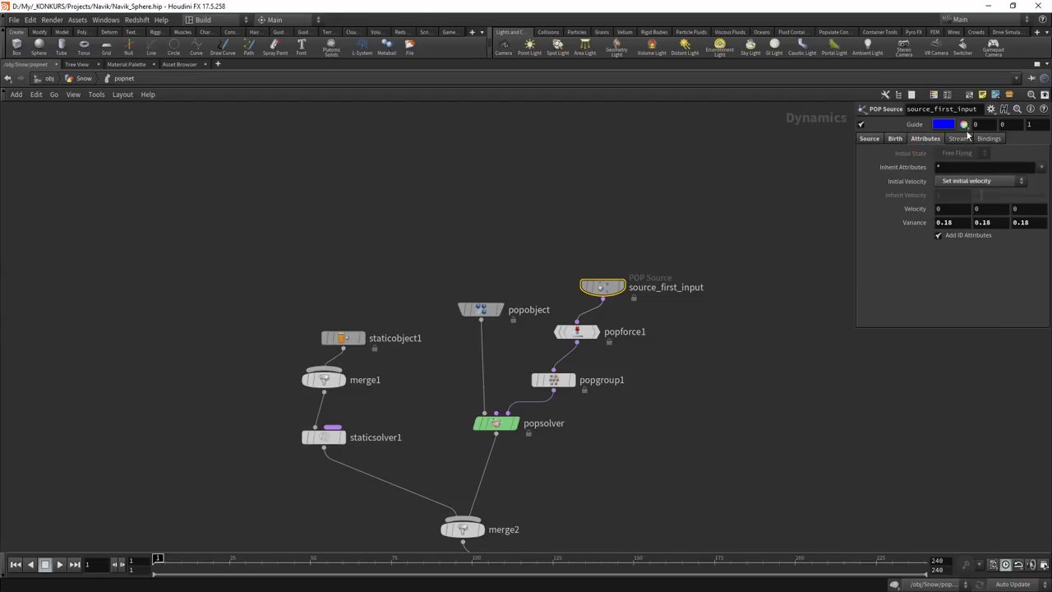
scroll(638, 321, "up", 3)
Select popforce1 and enlarge the parameter pane to view its Noise settings
left_click(550, 338)
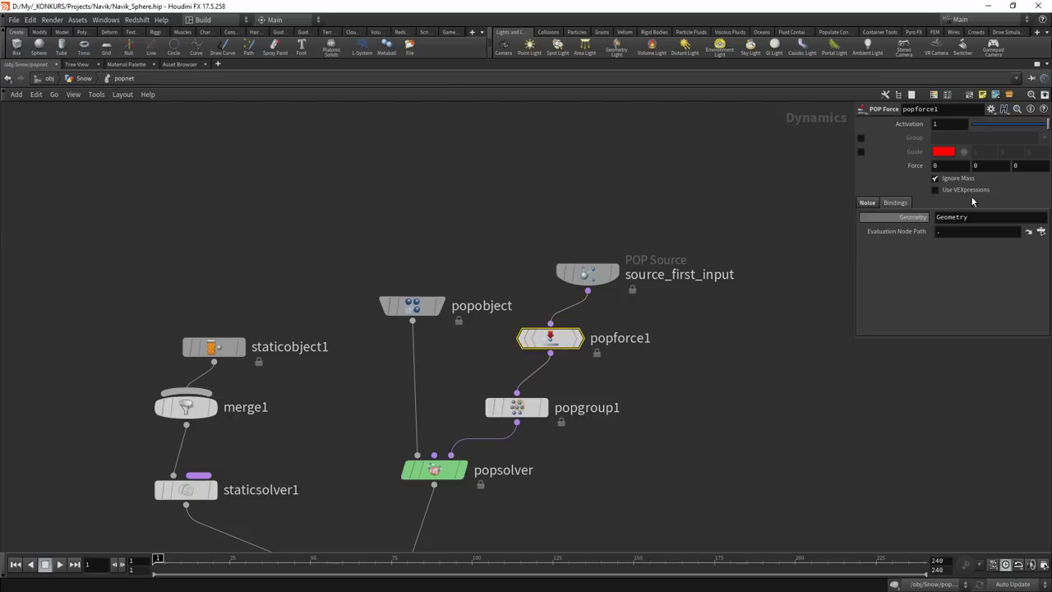
left_click(870, 204)
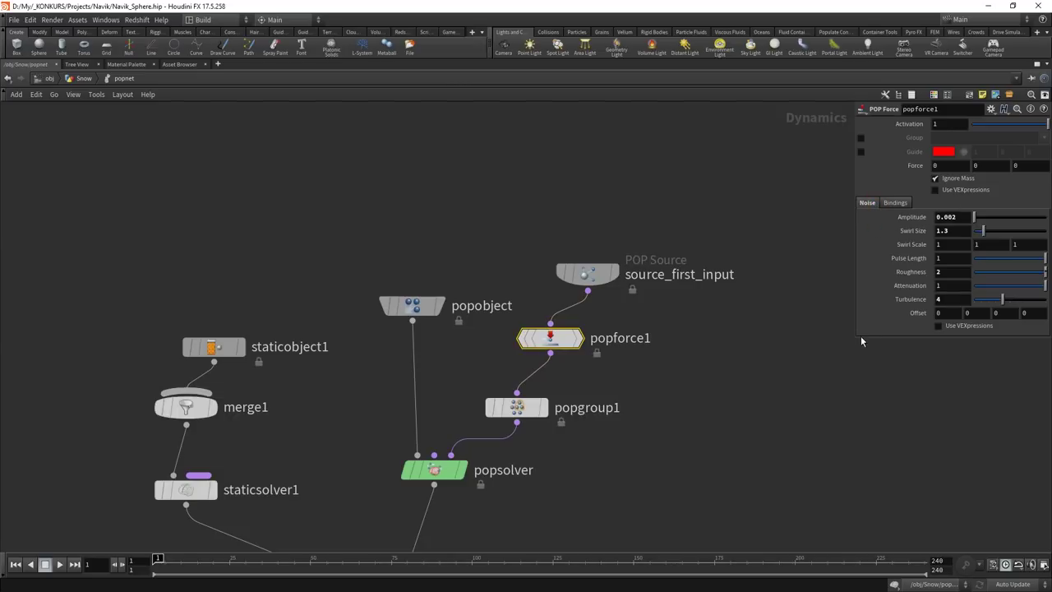
left_click_drag(857, 341, 789, 388)
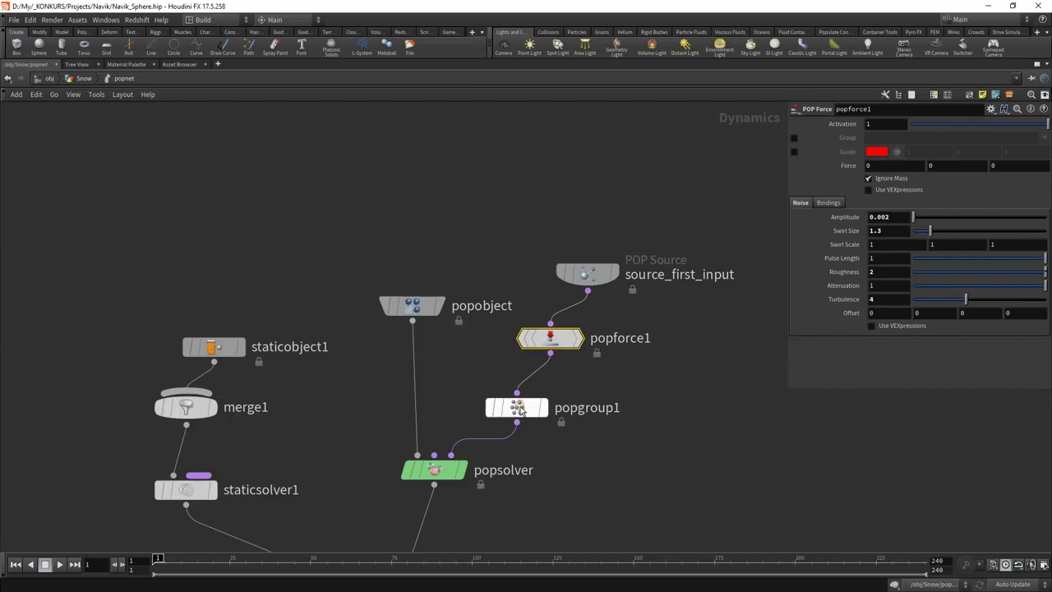
Check popgroup1's snow group, then select staticobject1 to view its collider settings
left_click(517, 407)
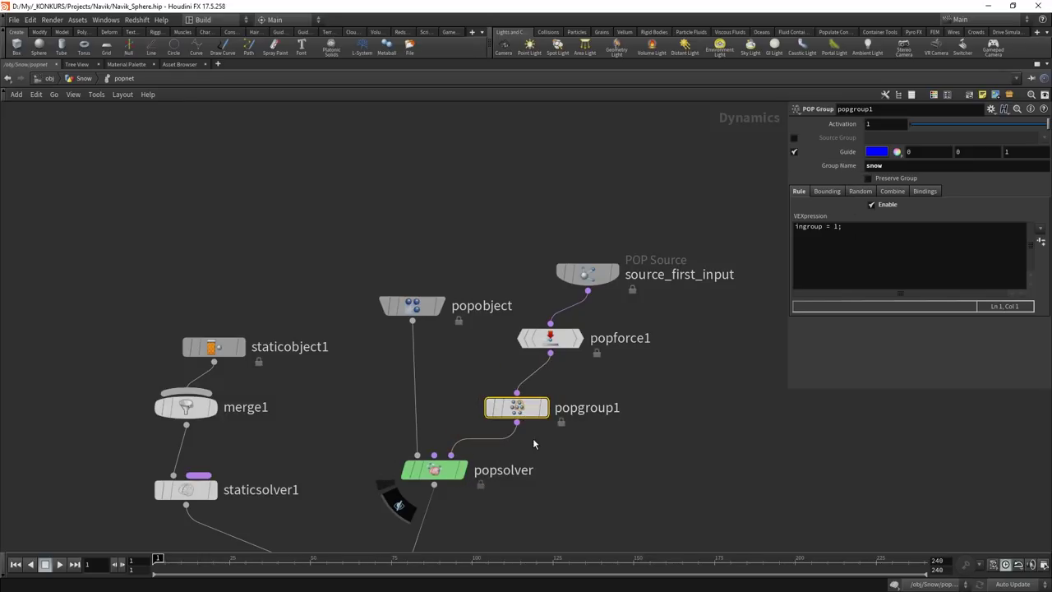
middle_click_drag(533, 444, 650, 293)
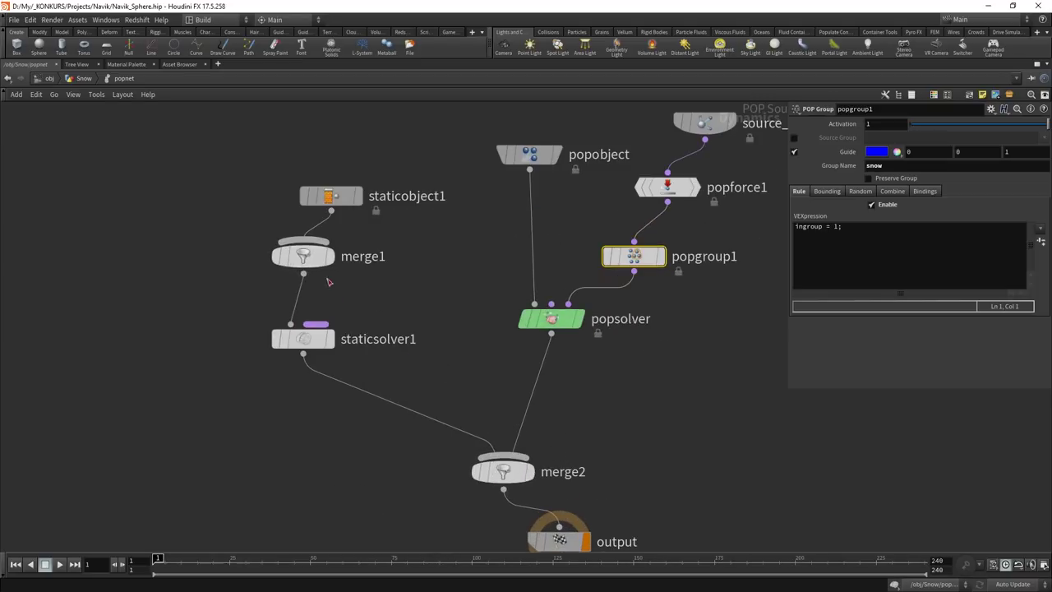
left_click(329, 196)
left_click_drag(248, 165, 453, 210)
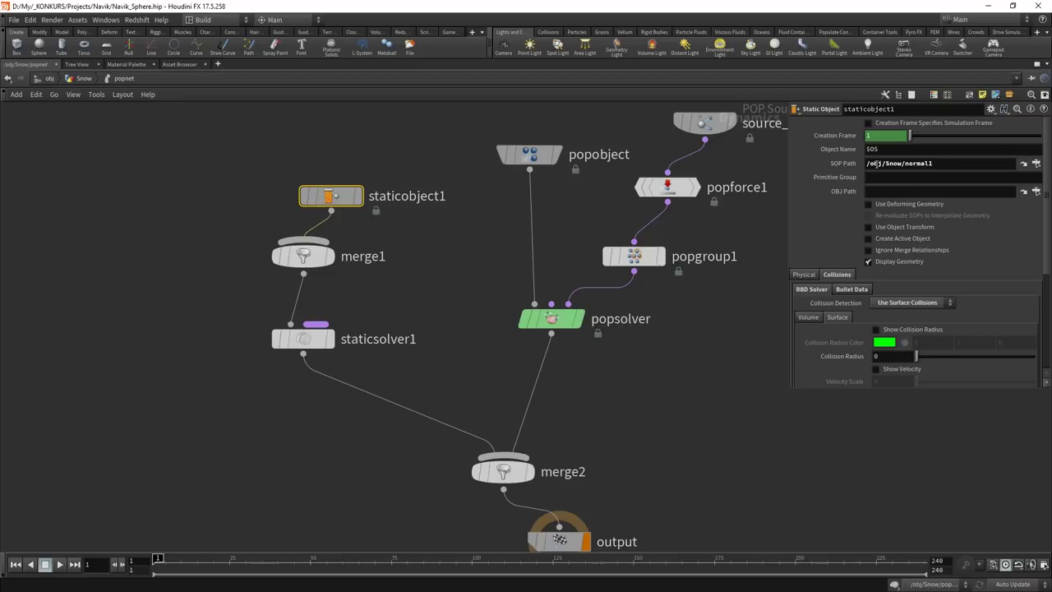
Restore the 3D viewport in wireframe and play the snow simulation
key("ctrl+b")
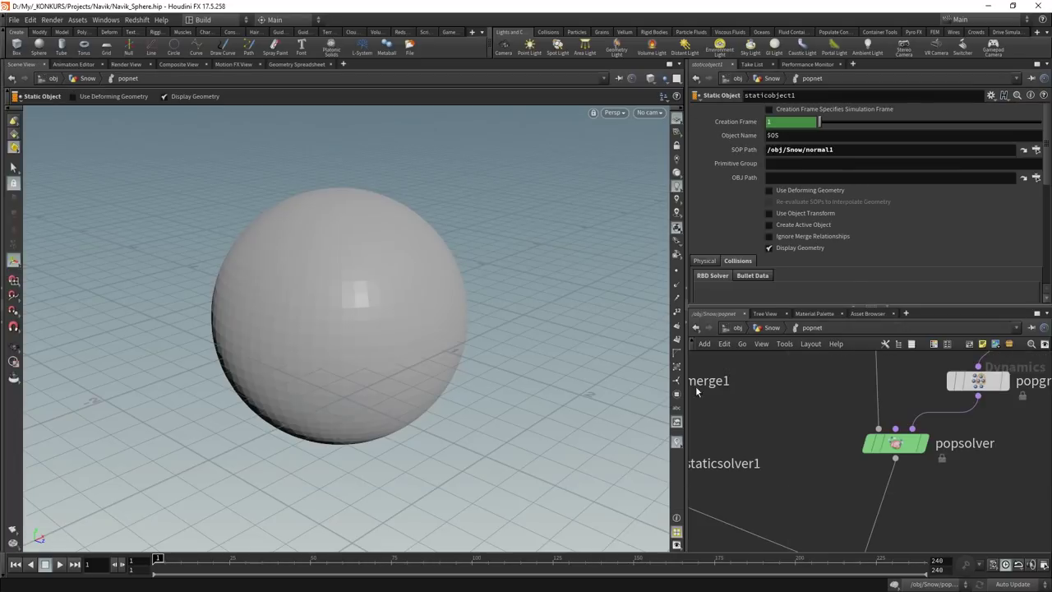
key("w")
scroll(450, 192, "up", 3)
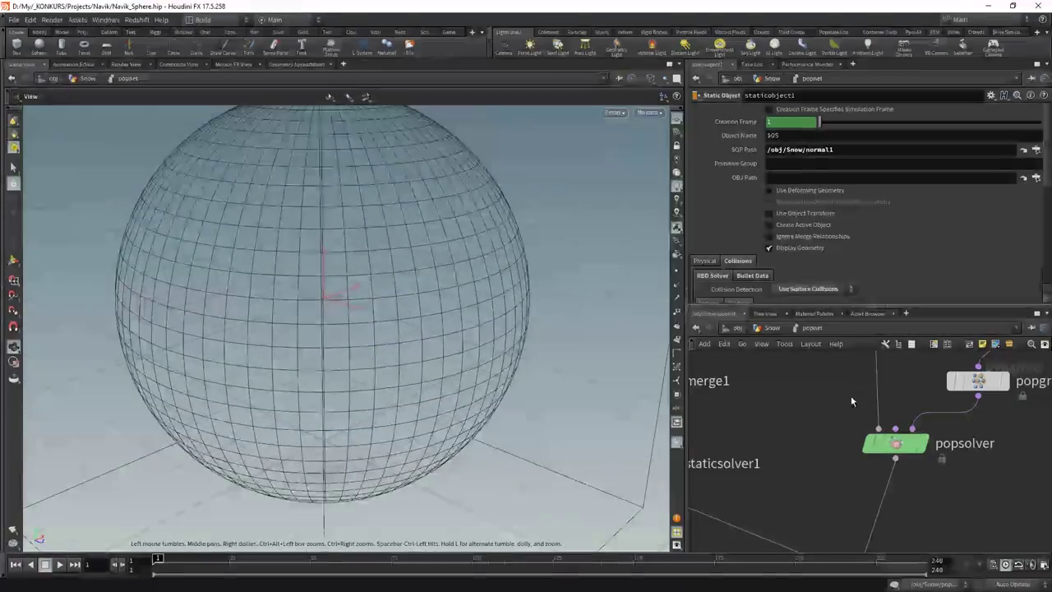
middle_click_drag(851, 395, 924, 451)
left_click(840, 419)
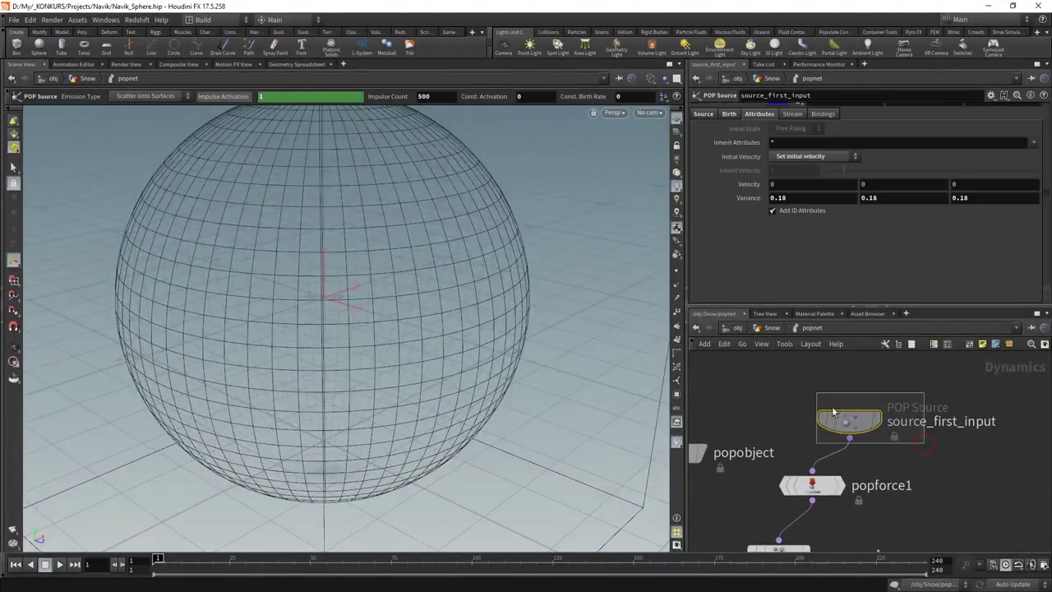
scroll(807, 504, "down", 3)
middle_click_drag(863, 460, 805, 461)
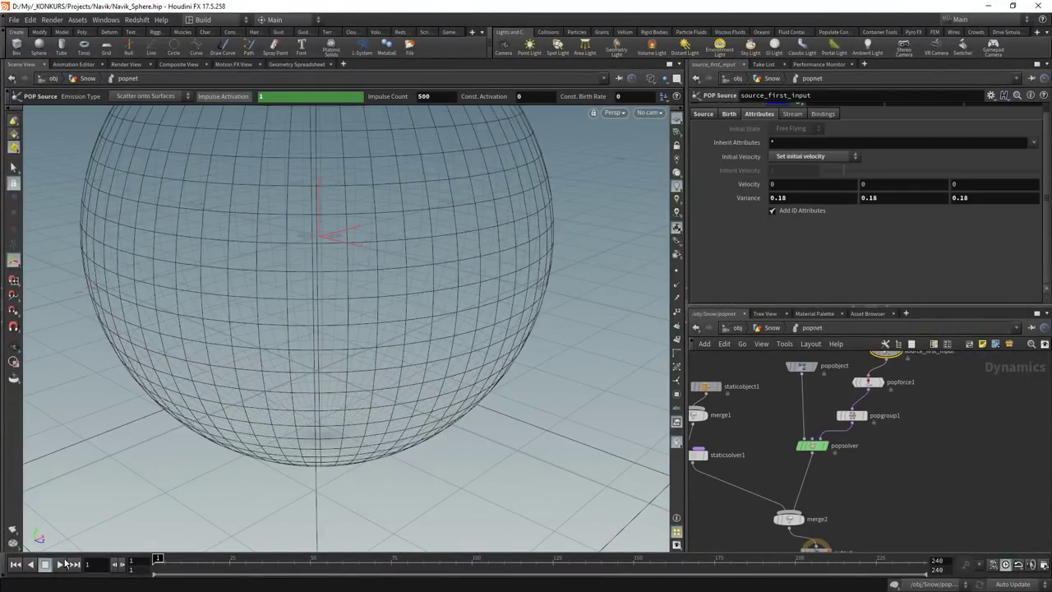
left_click(59, 564)
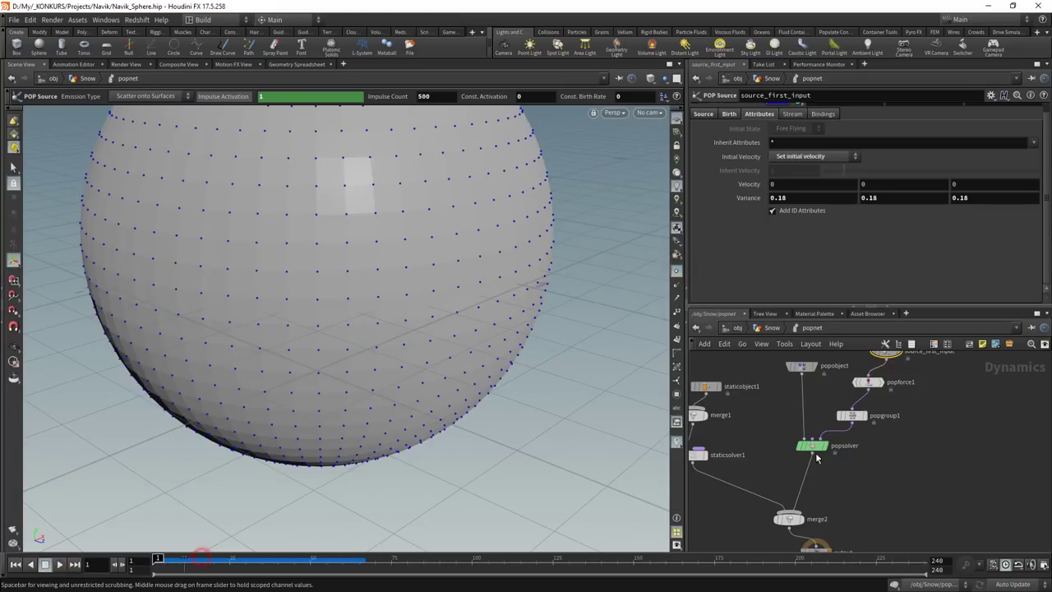
Turn off staticobject1's Display Geometry, replay the sim, and move to frame 52
left_click(705, 386)
left_click(787, 248)
key("Up")
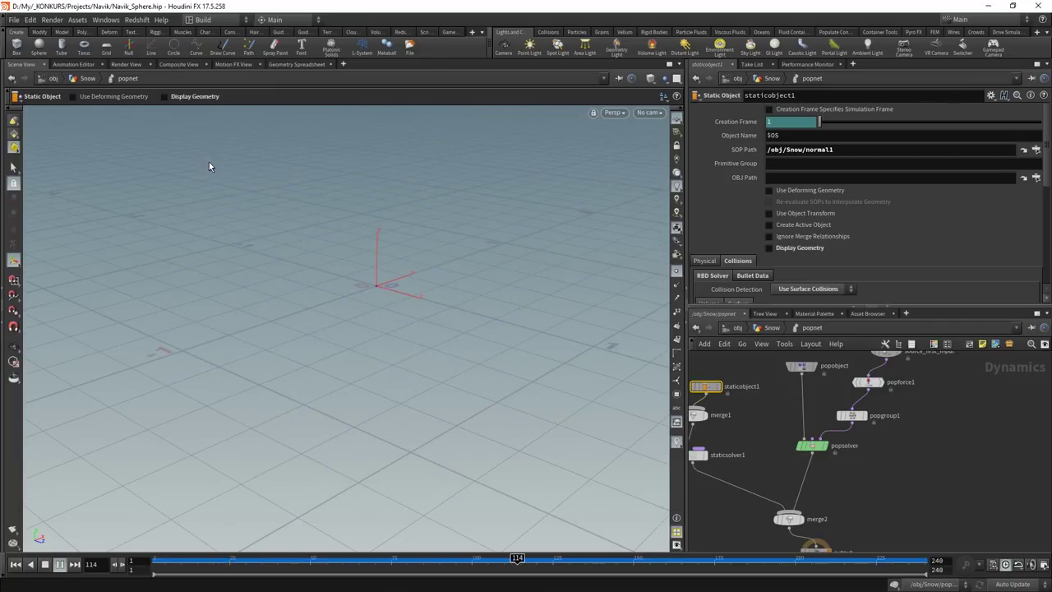
key("ctrl+Up")
left_click_drag(258, 565, 339, 566)
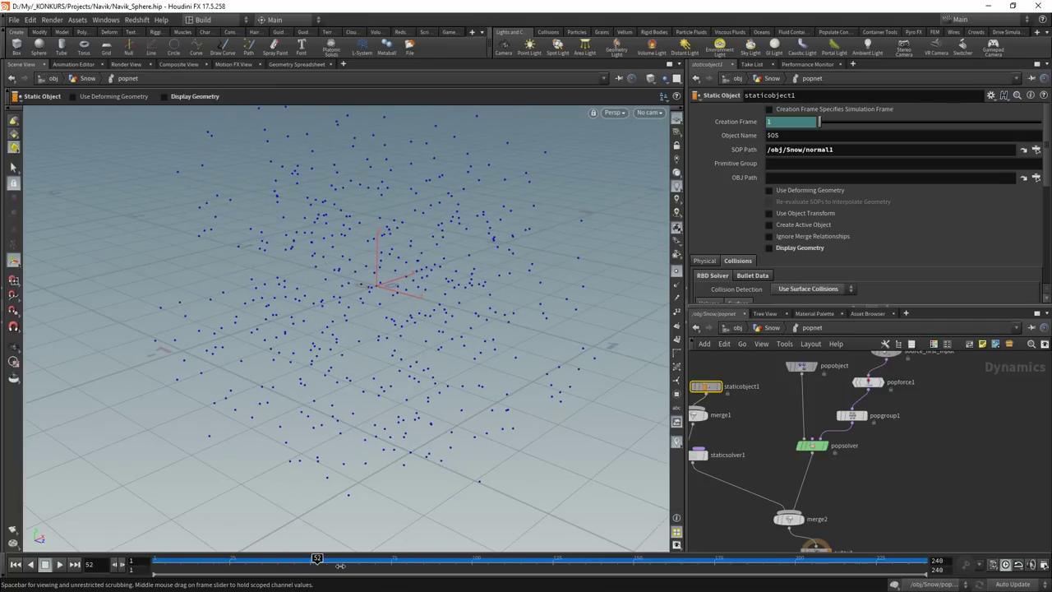
middle_click_drag(759, 430, 781, 452)
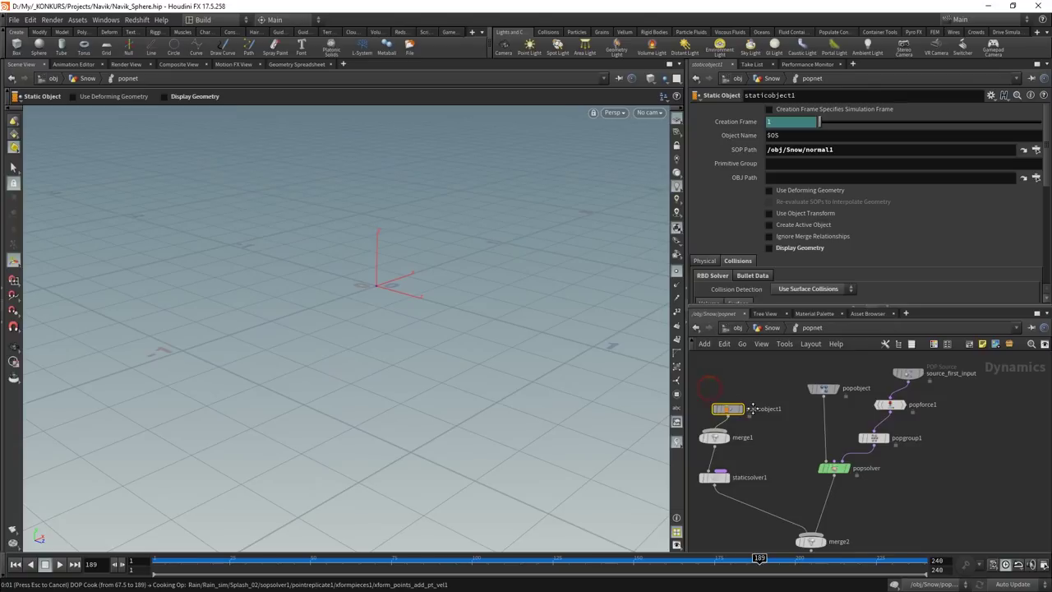
scroll(707, 280, "down", 3)
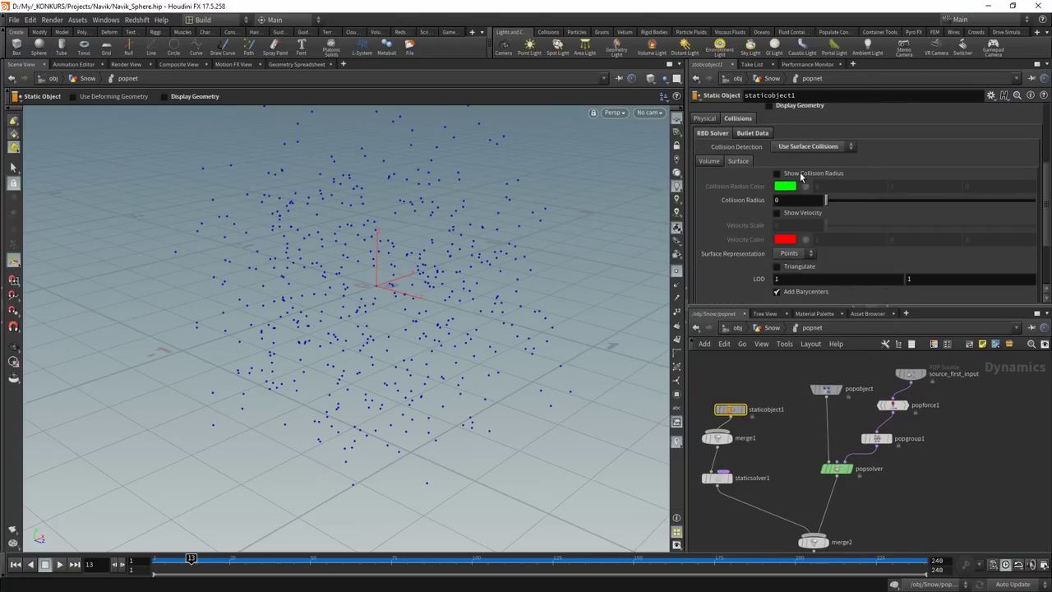
Switch staticobject1's collision detection to Volume Collisions and toggle the collision guide
scroll(750, 254, "down", 1)
scroll(749, 254, "up", 2)
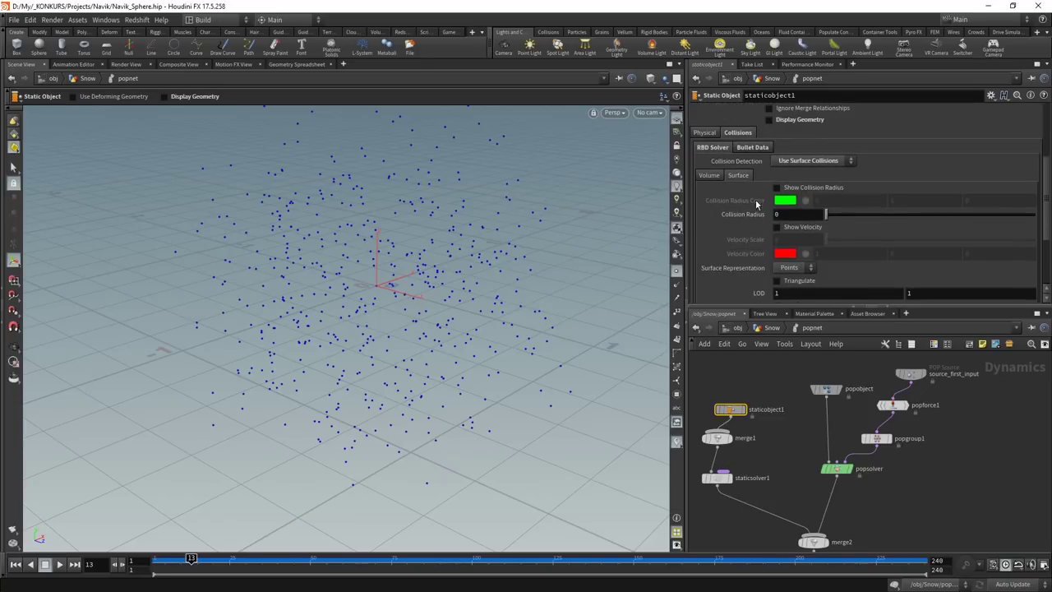
left_click(796, 162)
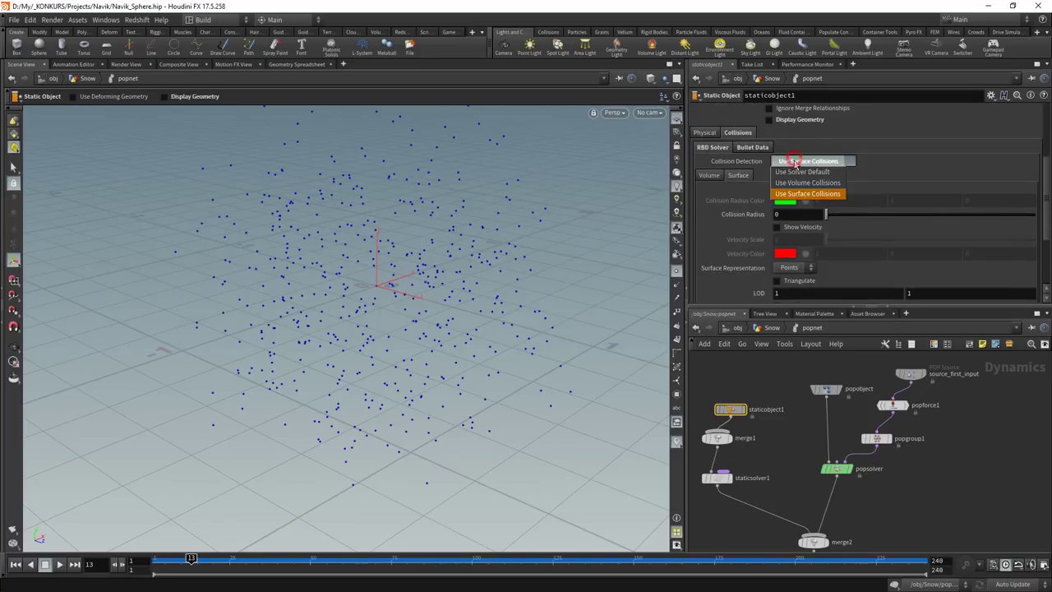
left_click(785, 182)
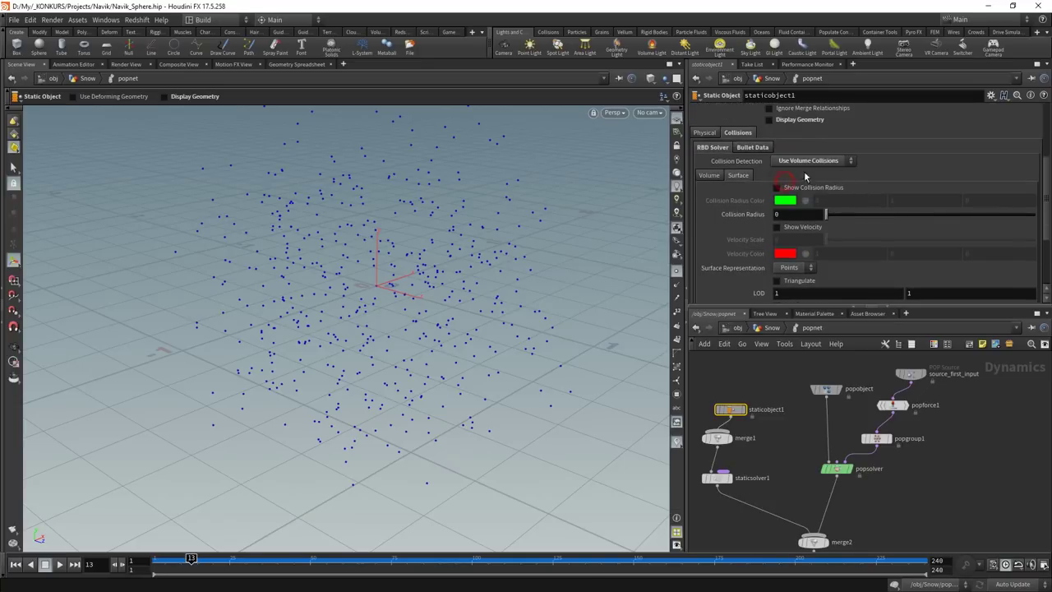
left_click(708, 176)
scroll(750, 238, "down", 1)
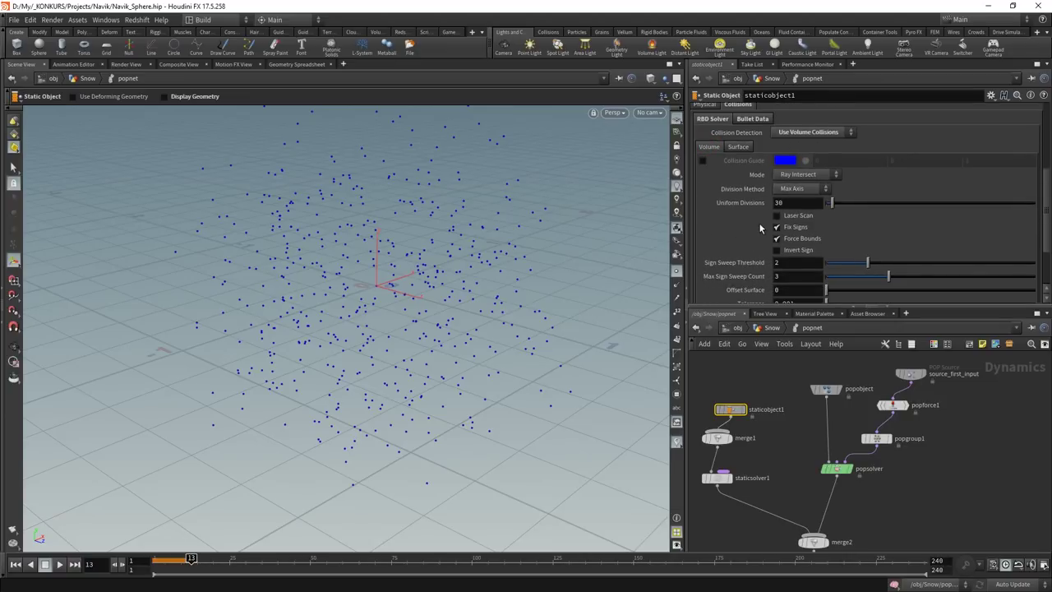
left_click(703, 162)
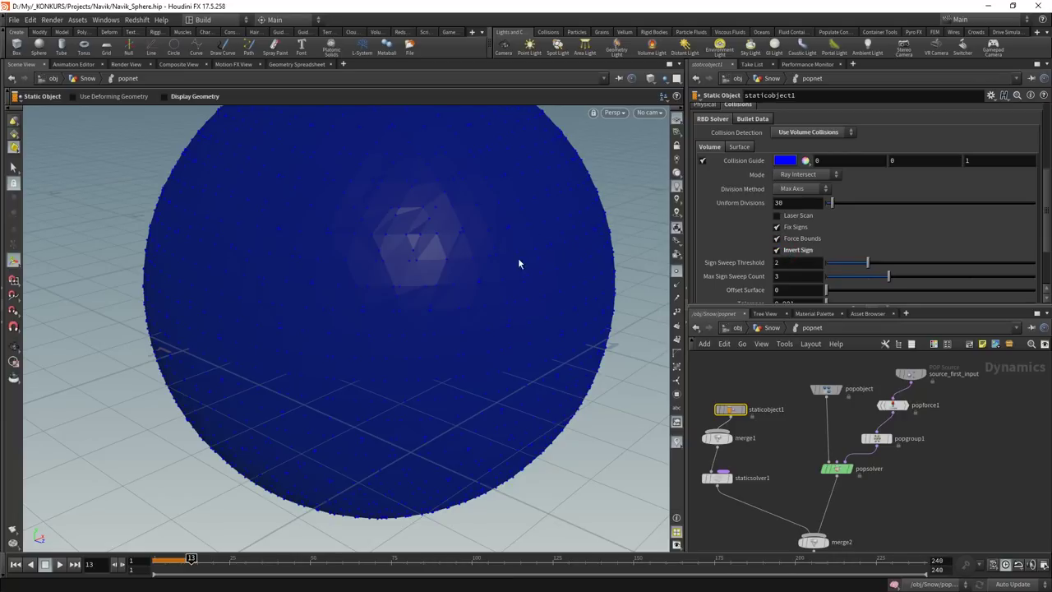
left_click(704, 163)
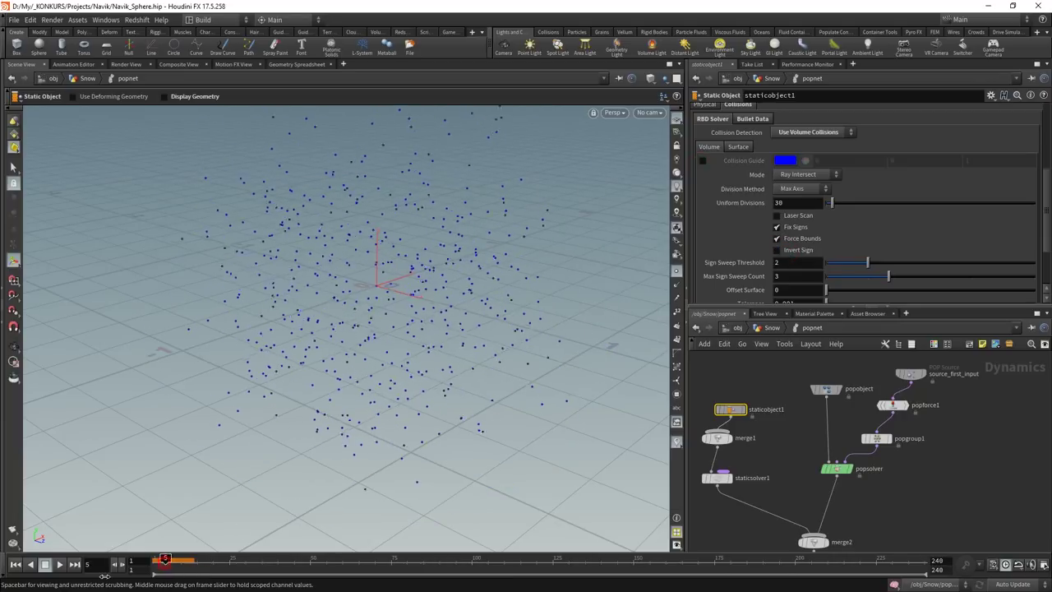
Rewind and replay the simulation, inverting the collision volume to keep particles inside
left_click(159, 561)
left_click(59, 565)
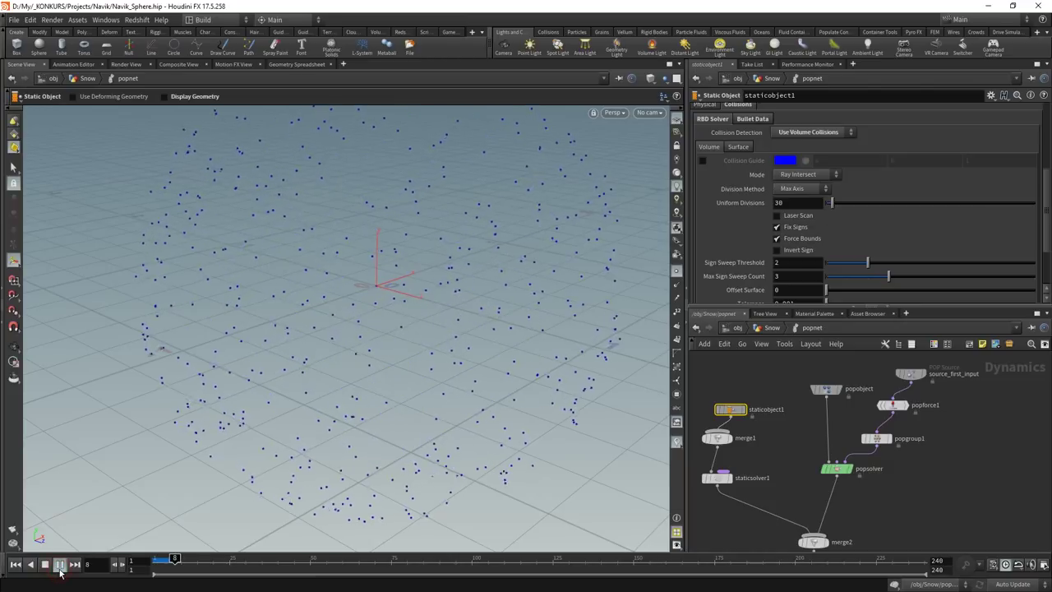
left_click_drag(154, 568, 179, 574)
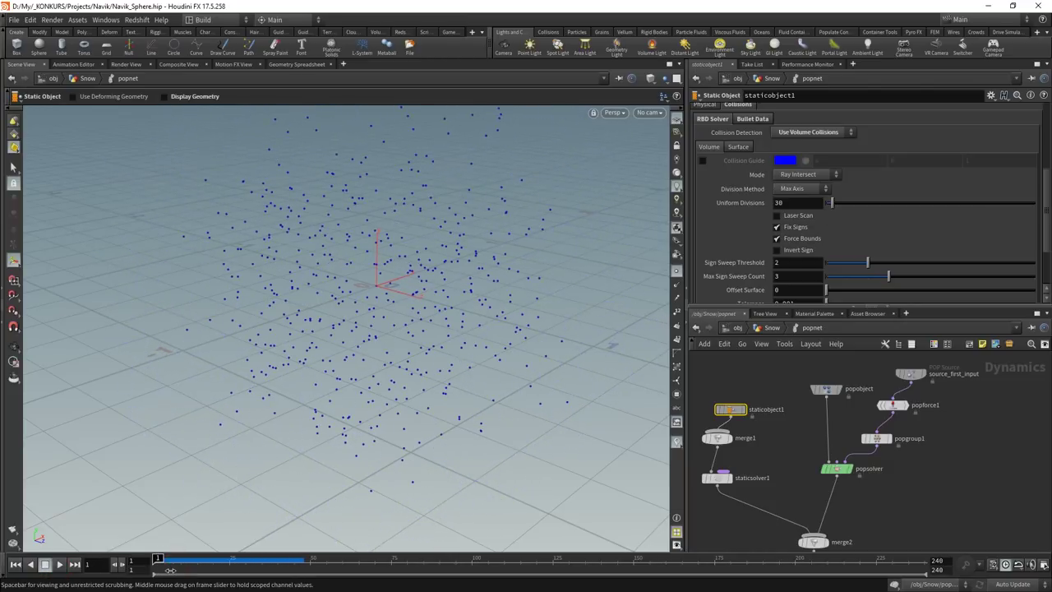
left_click(59, 564)
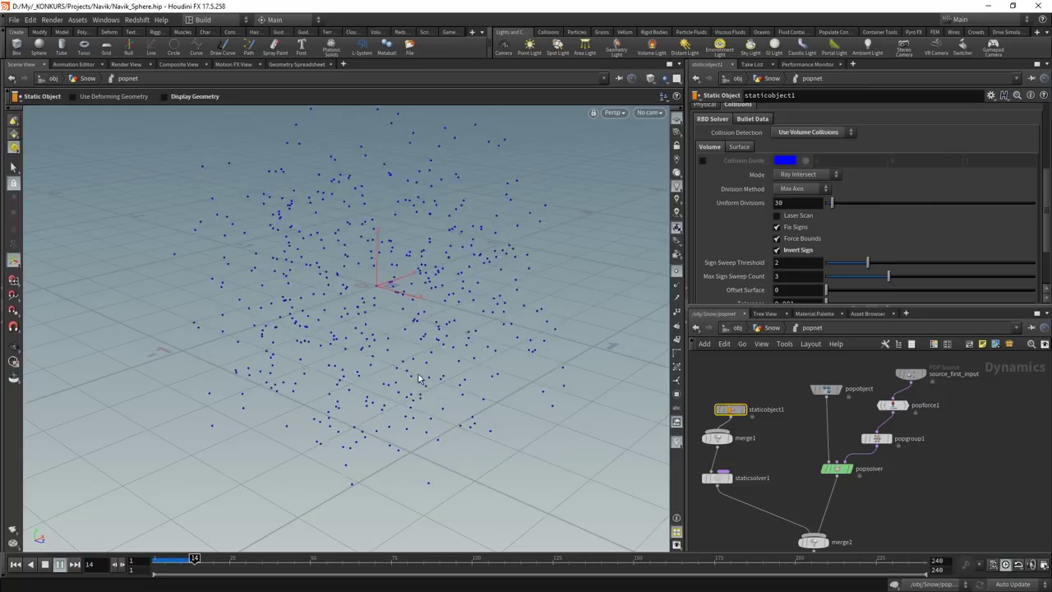
left_click(814, 251)
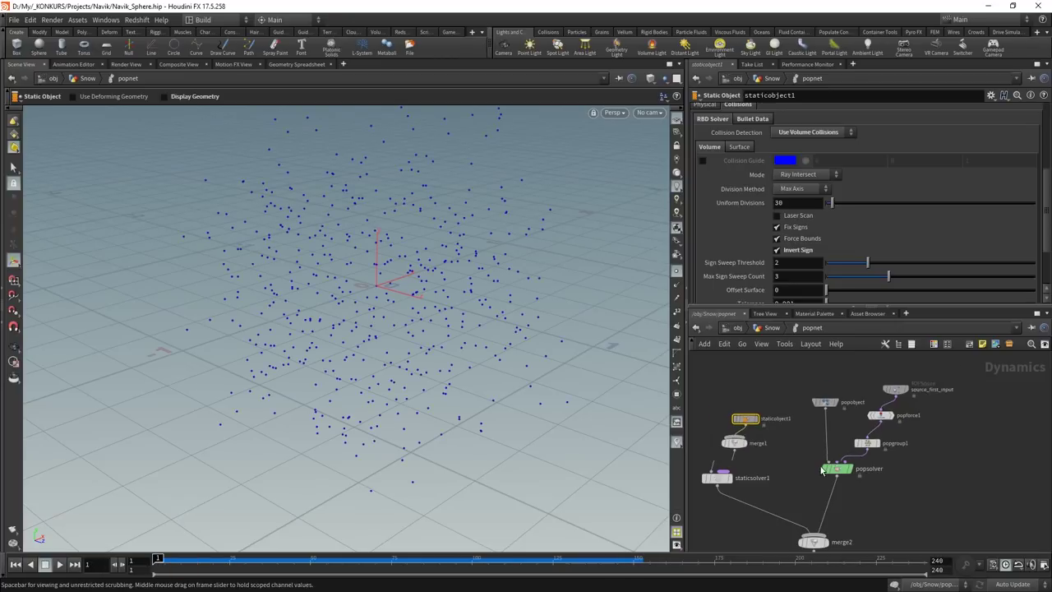
Move between the Snow network and popnet, framing the sphere and selecting the staticobject and merge nodes
left_click(772, 327)
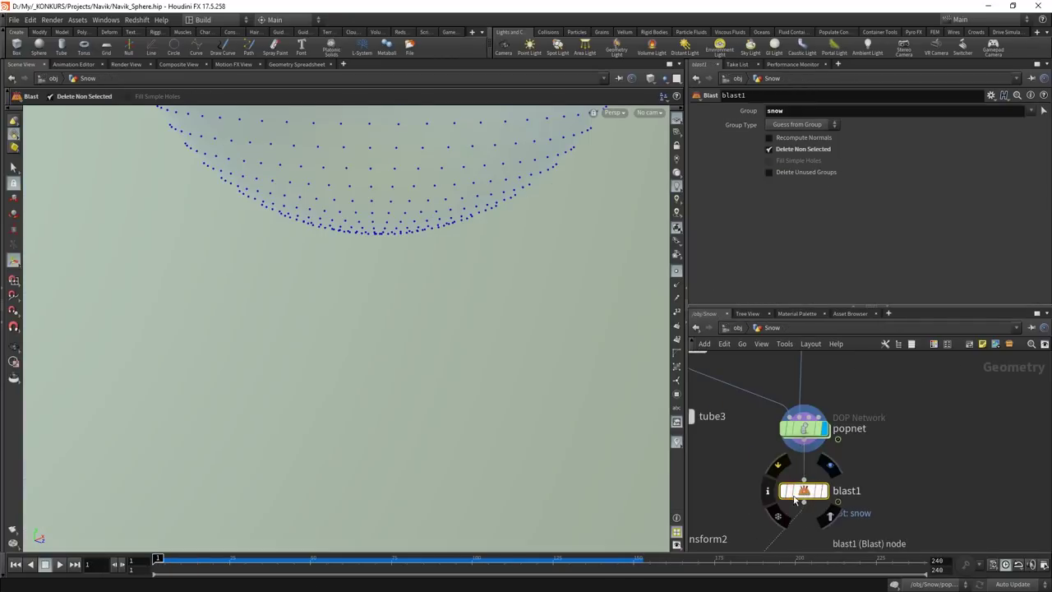
key("Escape")
key("g")
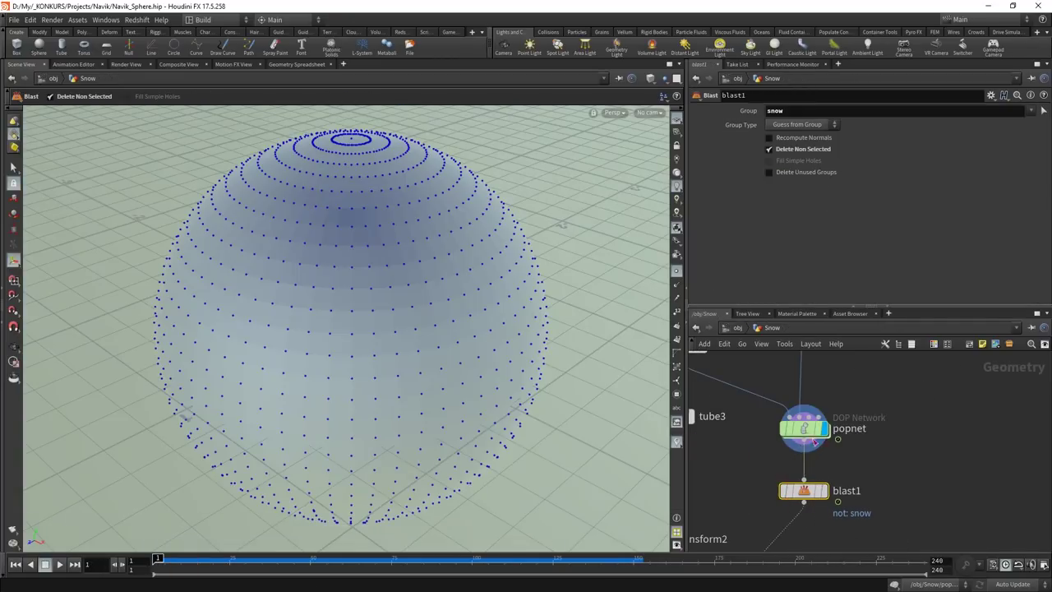
double_click(804, 427)
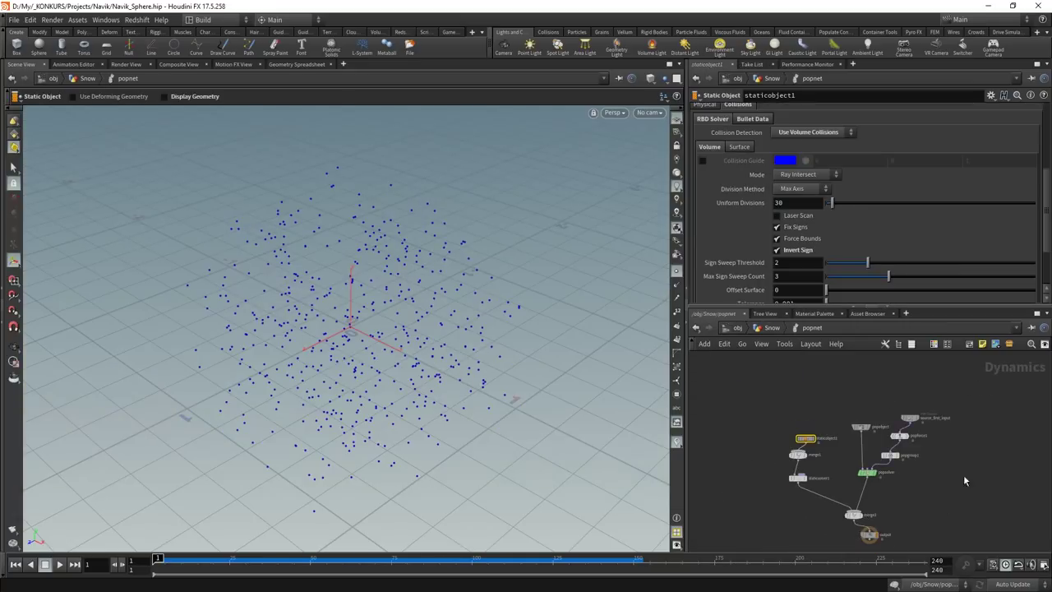
left_click_drag(803, 462, 811, 462)
left_click(772, 328)
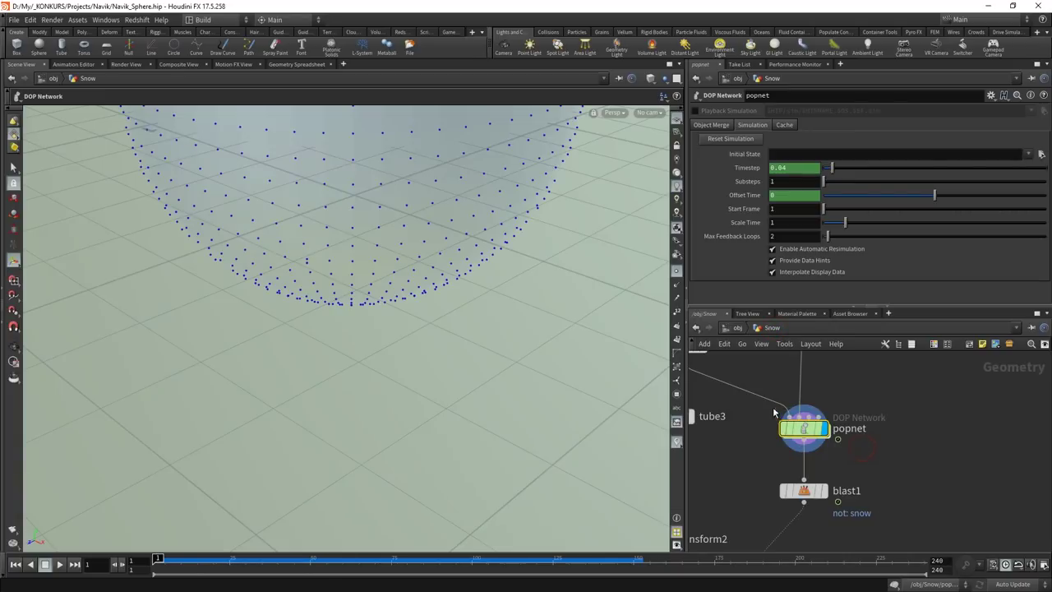
double_click(804, 428)
left_click_drag(776, 420, 825, 491)
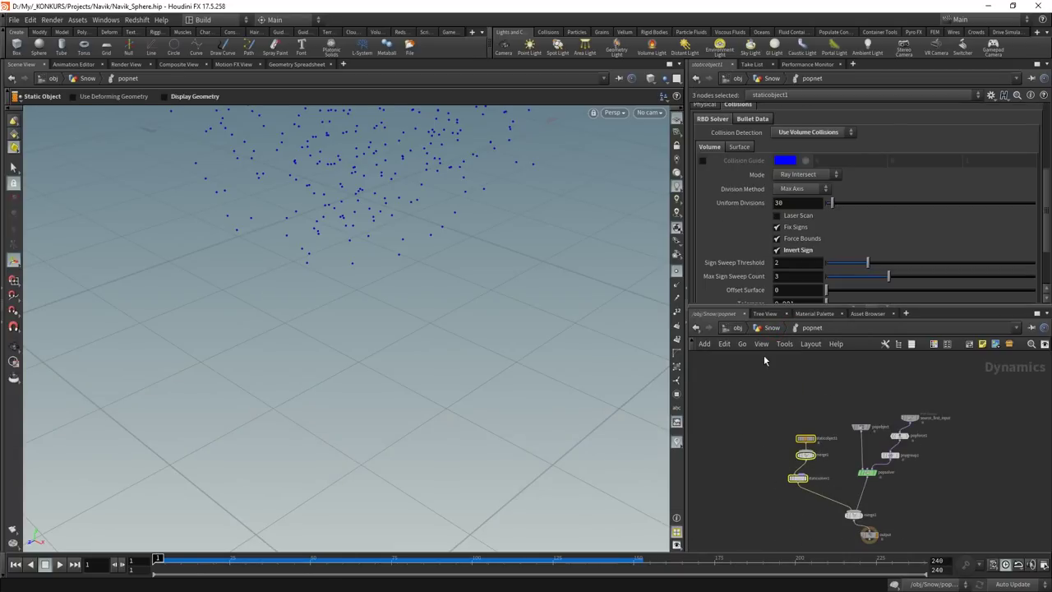
left_click(773, 328)
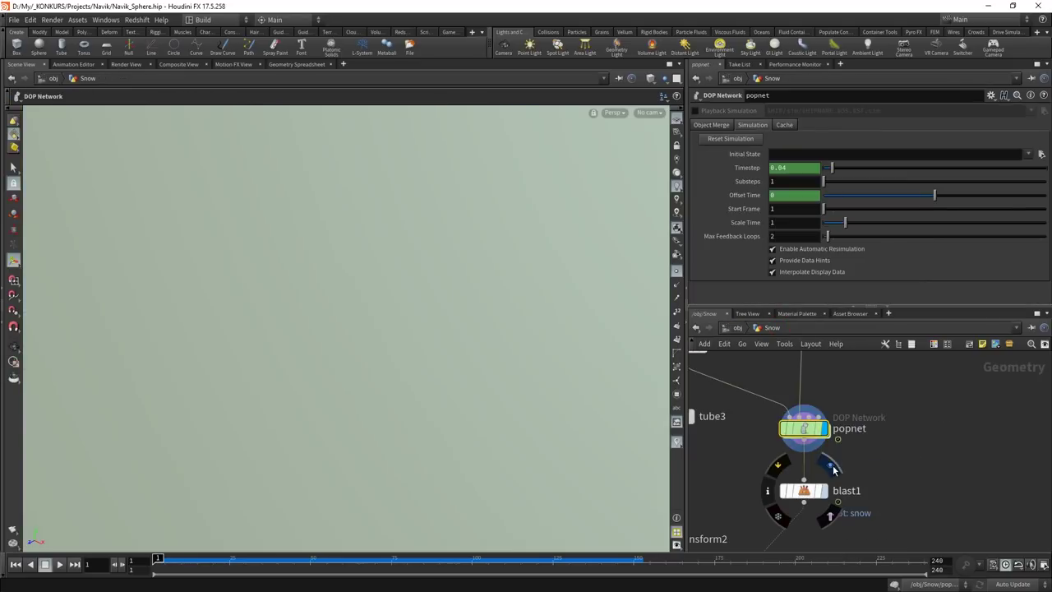
Inspect blast1, then display popnet's snow particles inside the wireframe globe
left_click(804, 491)
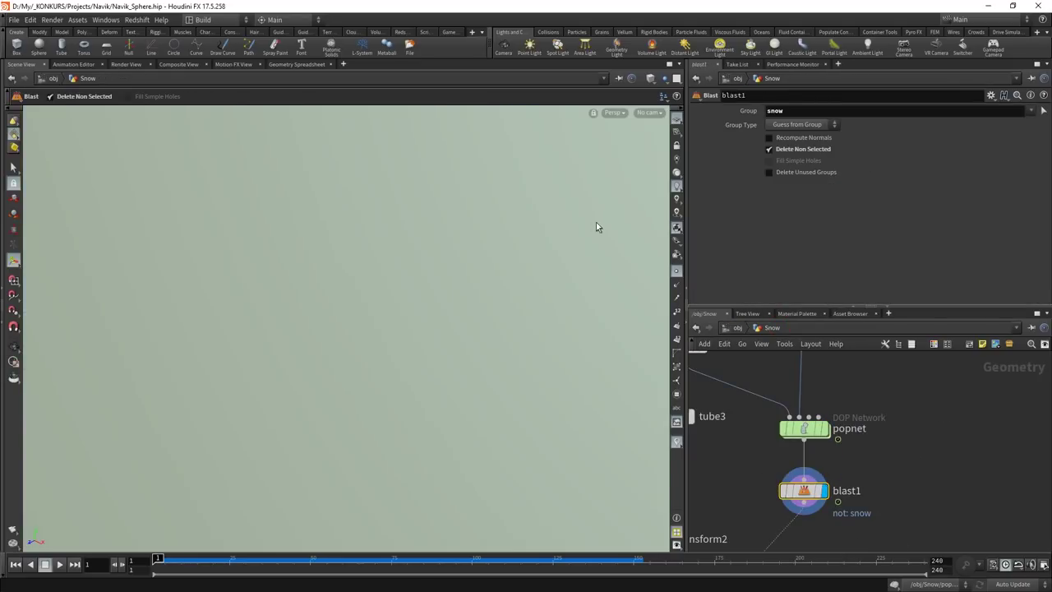
left_click_drag(435, 328, 441, 348)
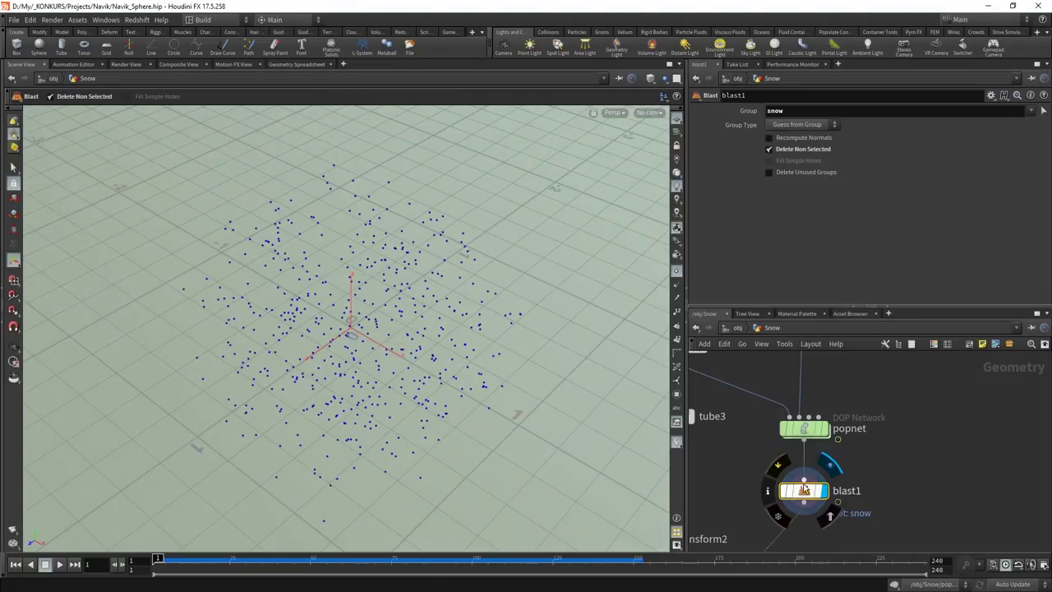
left_click(804, 428)
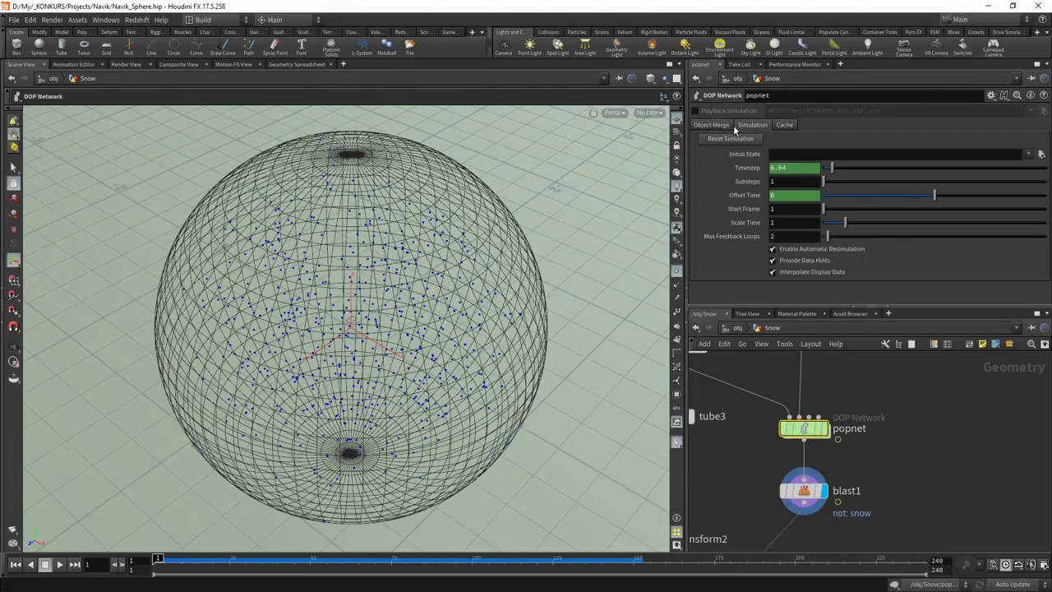
Set popnet's Object Merge Object field to popobject*
left_click(717, 125)
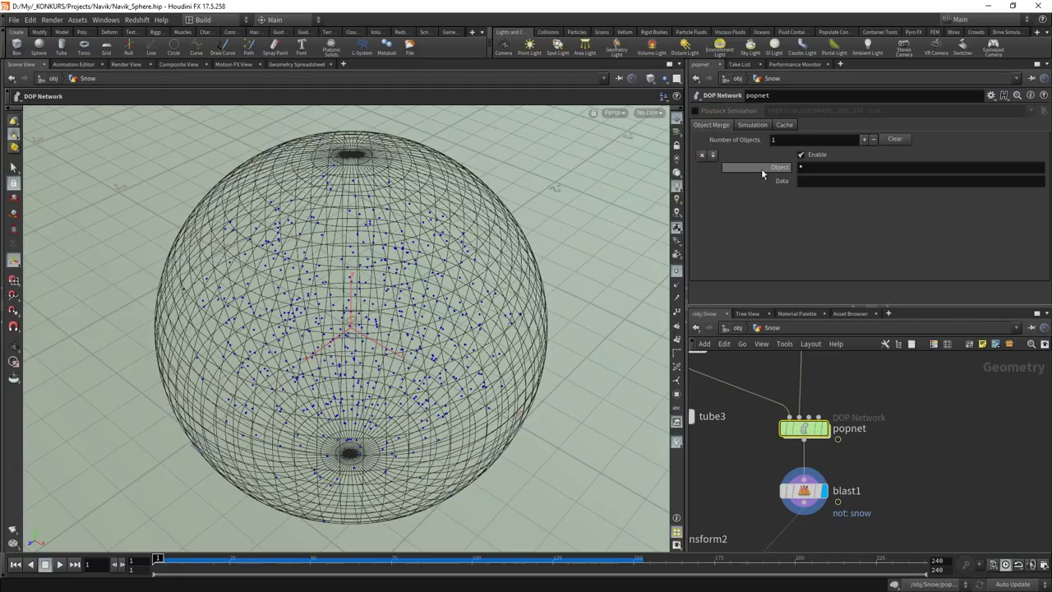
left_click(818, 169)
type("popobject")
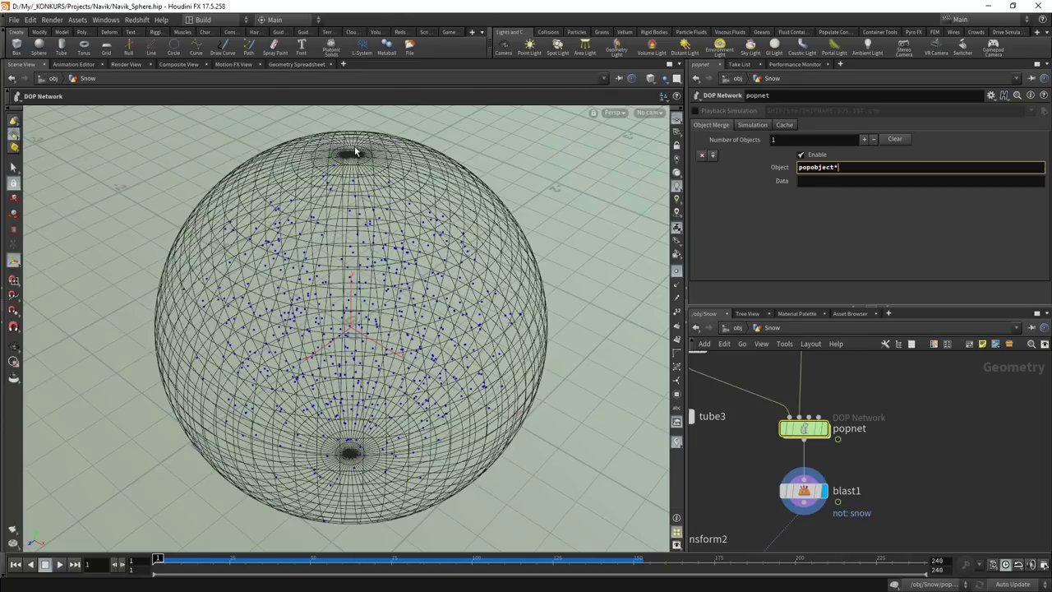
key("Return")
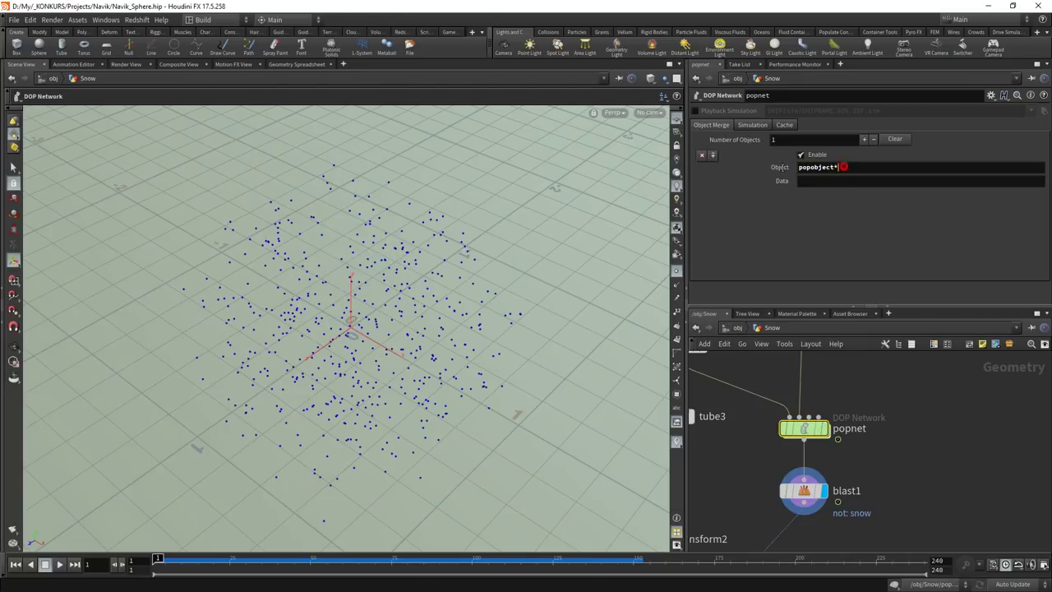
Delete the blast1 node
left_click(839, 167)
left_click(839, 535)
key("Delete")
Play the snow simulation and frame the copied snowflakes for a close look
left_click_drag(438, 364, 455, 345)
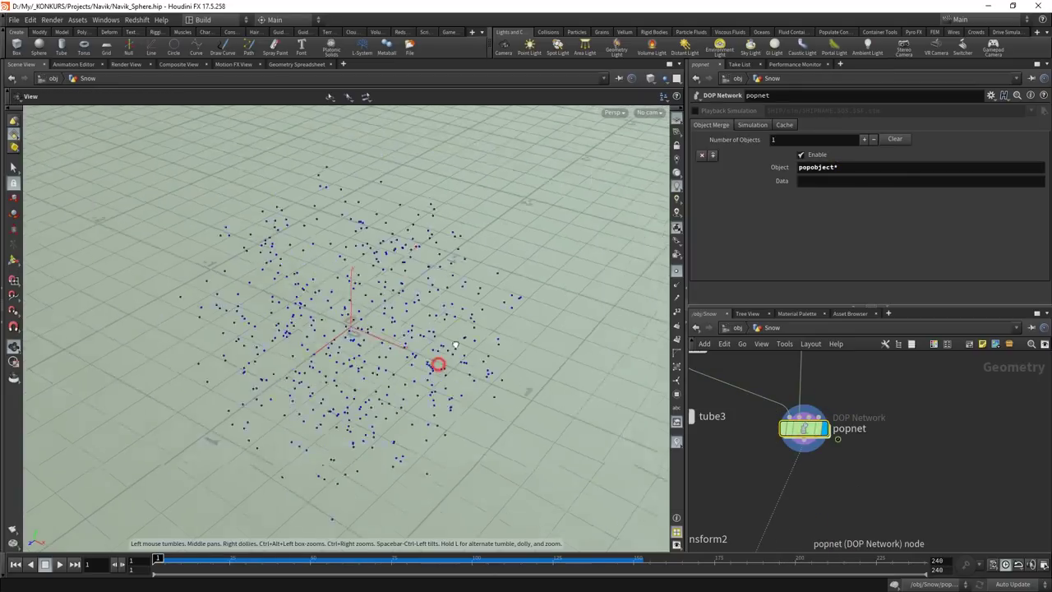
key("Up")
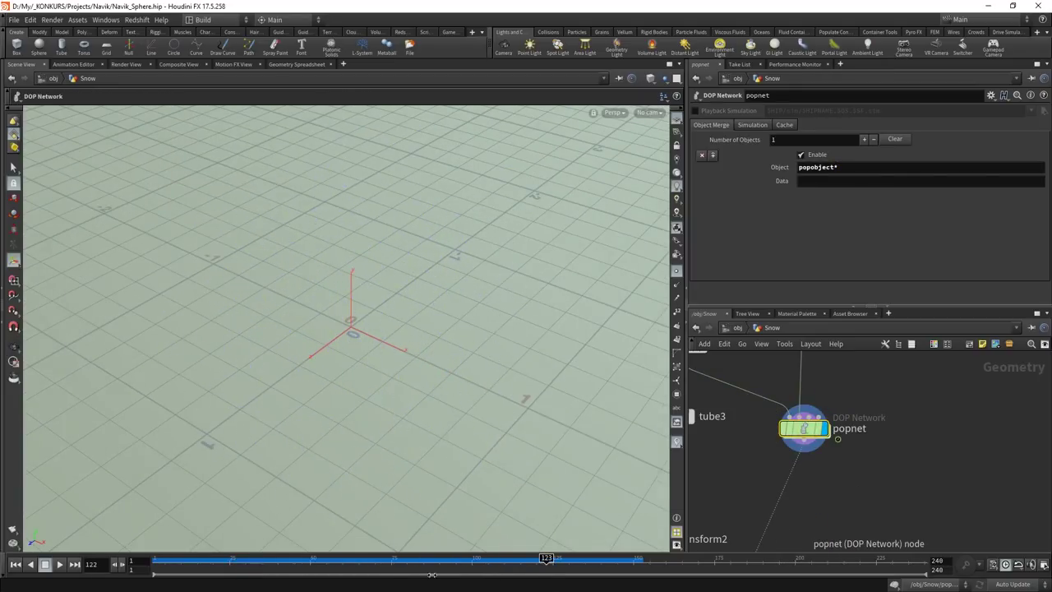
key("Up")
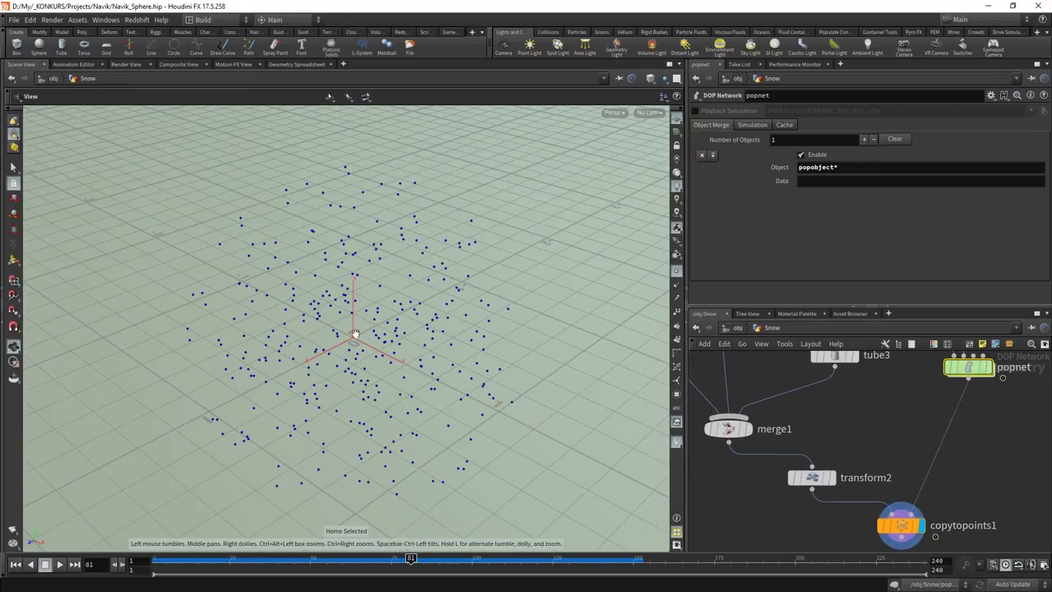
key("g")
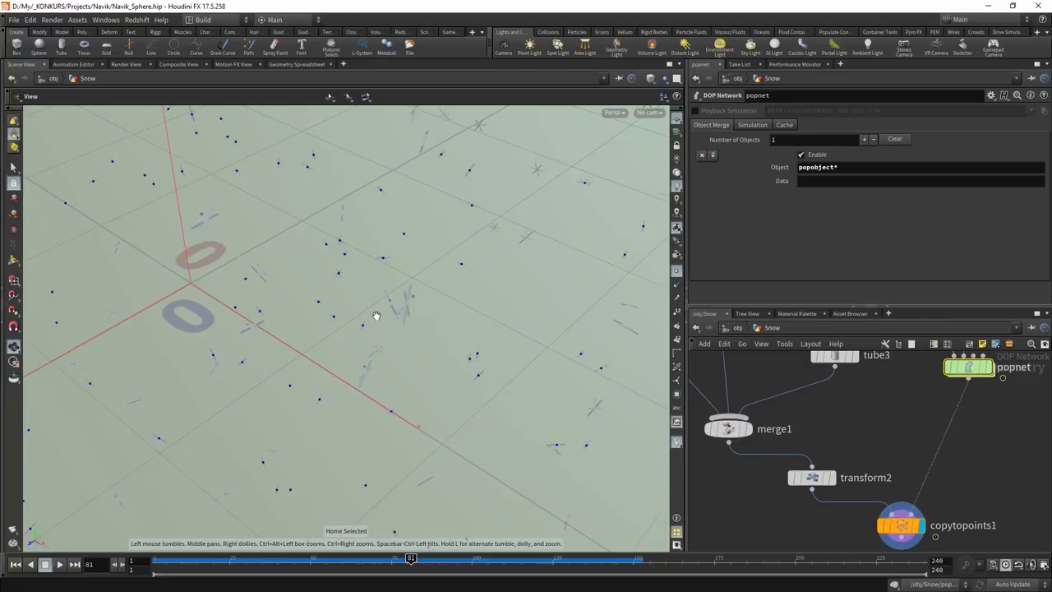
left_click_drag(365, 310, 394, 331)
Enter the Rain object, display mountain1 and subdivide1, and wire subdivide1 into Rain_sim
key("u")
double_click(869, 430)
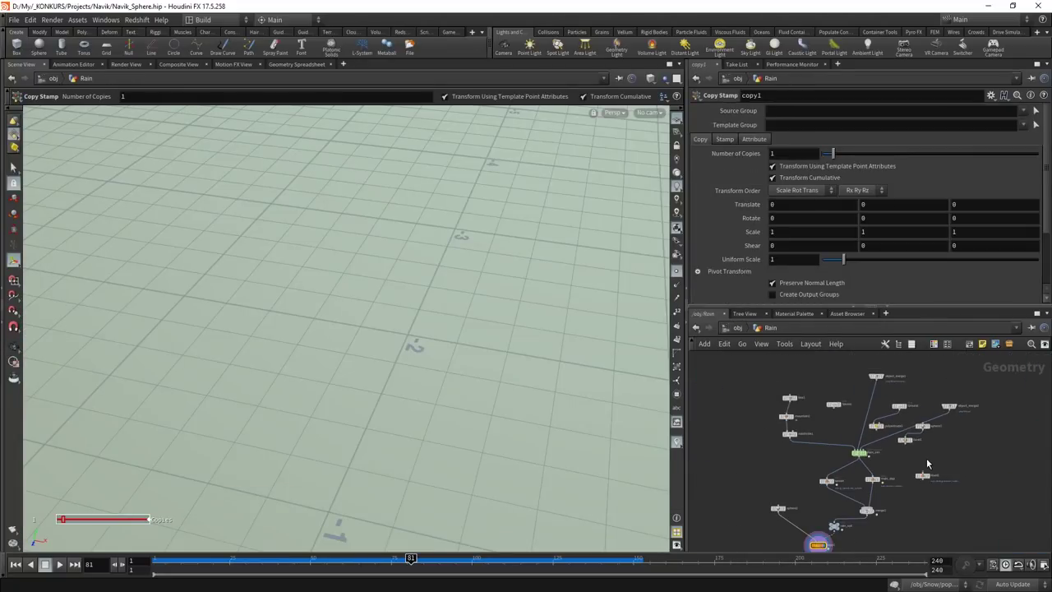
mouse_move(552, 348)
left_mouse_down()
mouse_move(417, 331)
mouse_move(416, 206)
mouse_move(532, 246)
mouse_move(493, 345)
left_mouse_up()
key("Return")
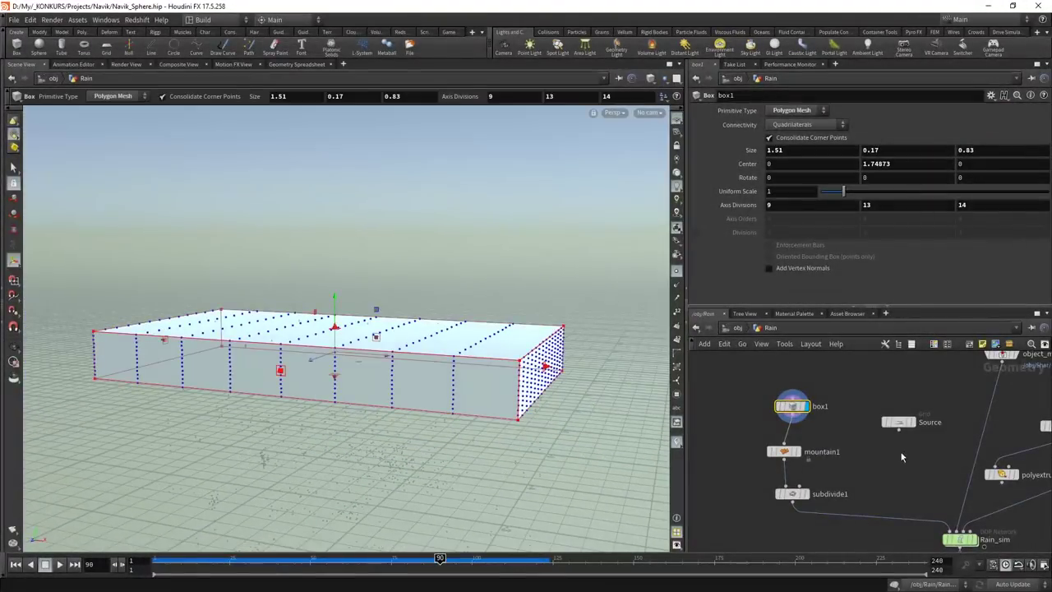
left_click(797, 454)
left_click(779, 457)
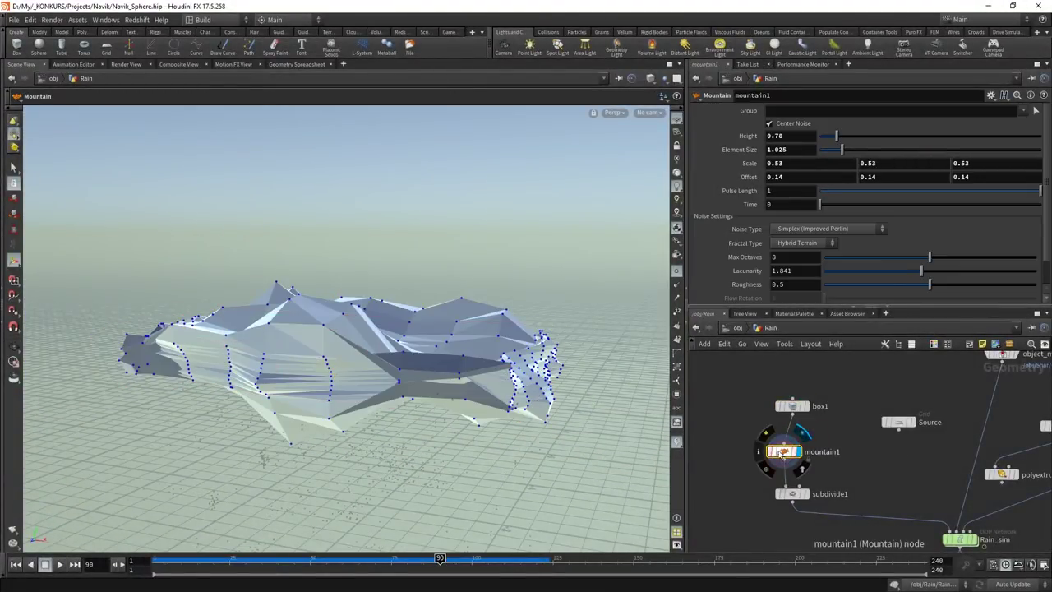
left_click(792, 495)
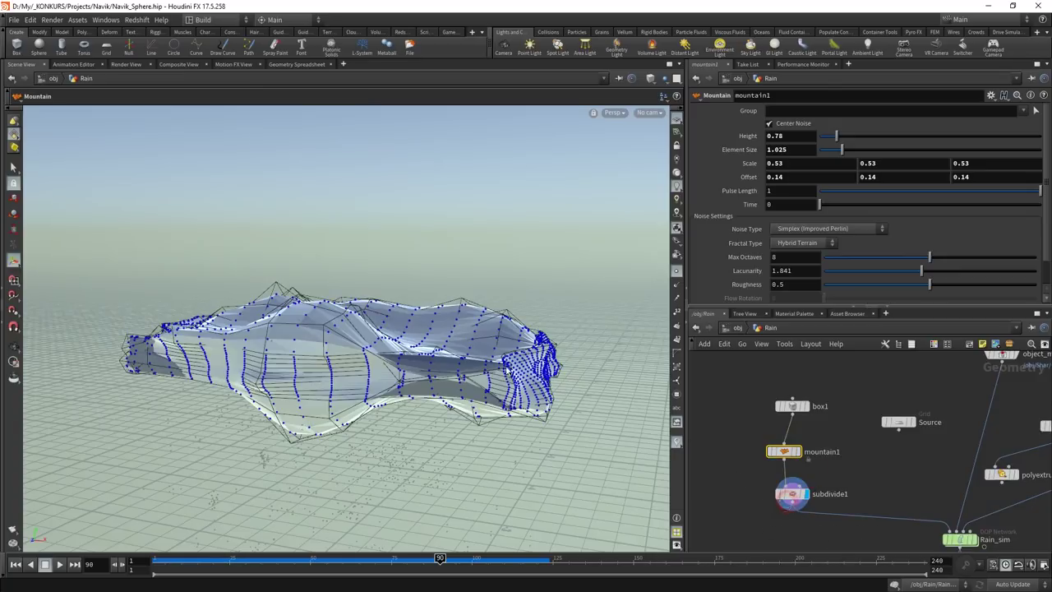
left_click(793, 509)
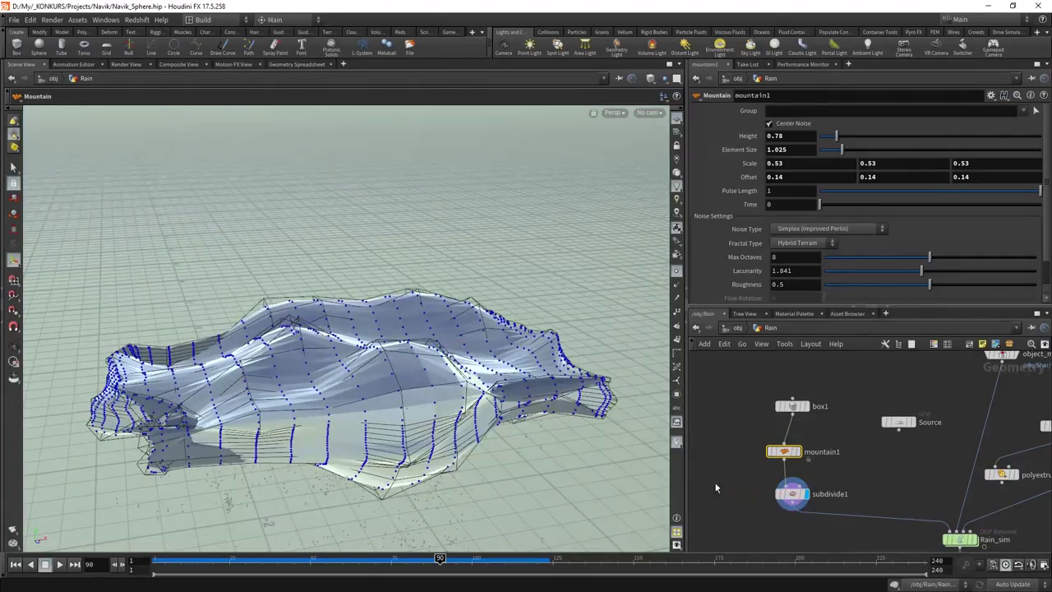
left_click(793, 493)
Display the merged ground geometry, then the house from object_merge2
middle_click_drag(1041, 399, 856, 485)
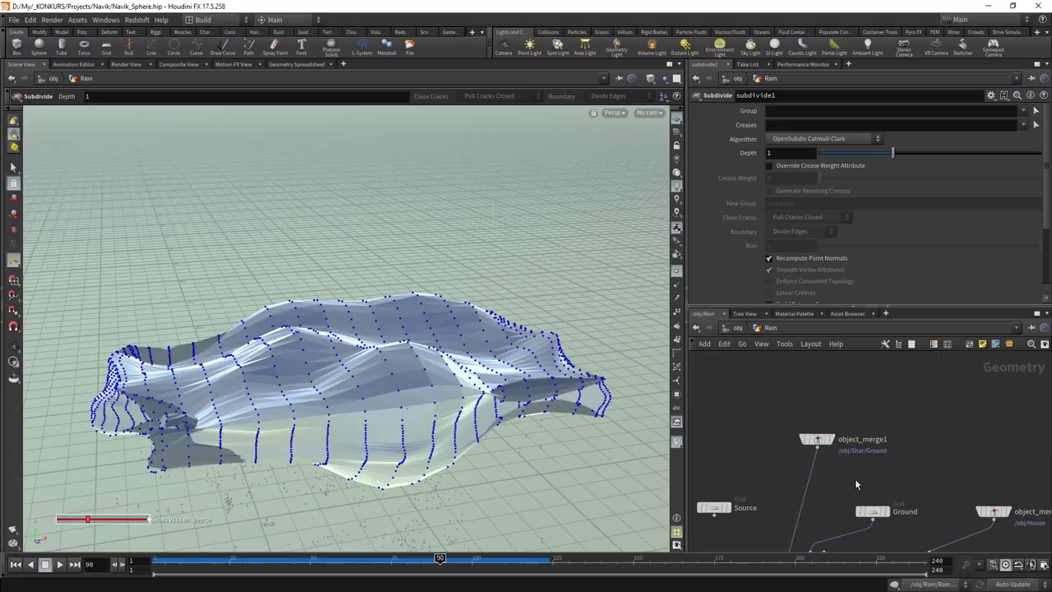
left_click(822, 439)
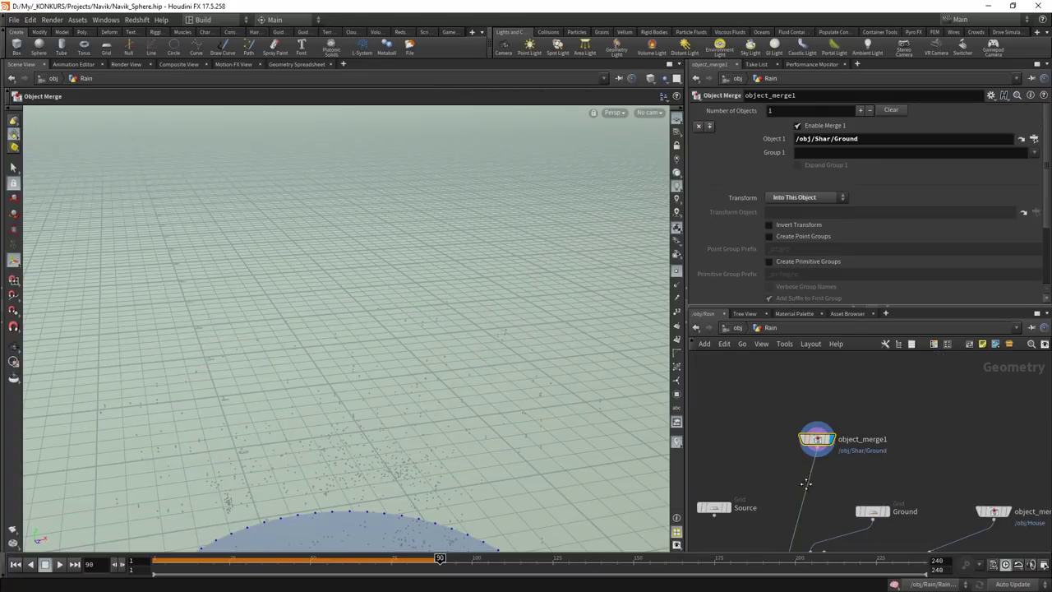
middle_click_drag(805, 483, 834, 352)
key("Escape")
mouse_move(462, 491)
left_mouse_down()
mouse_move(417, 374)
mouse_move(420, 403)
left_mouse_up()
middle_click_drag(904, 462, 844, 500)
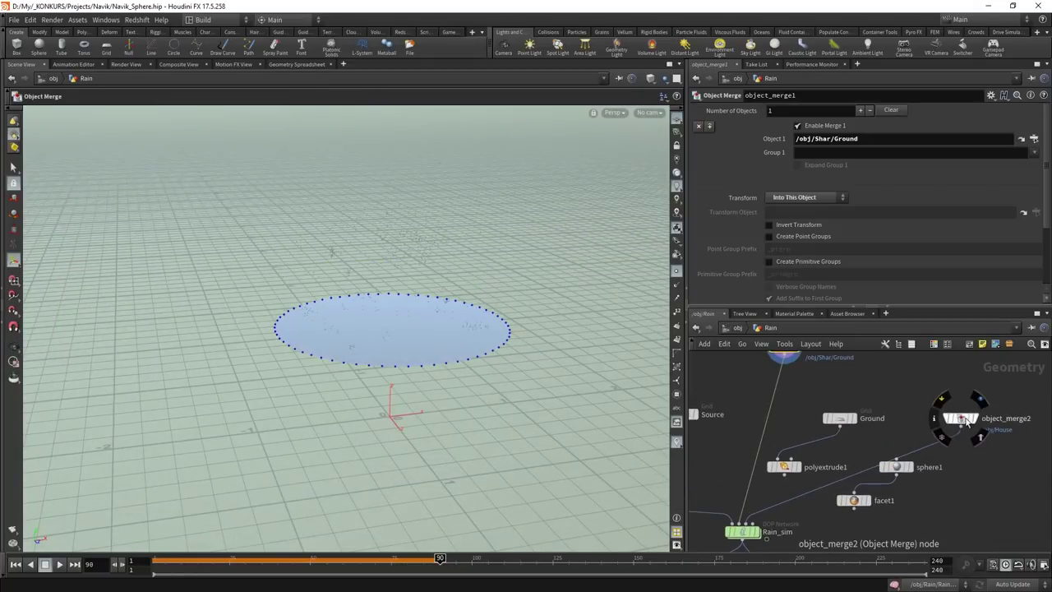
left_click(977, 401)
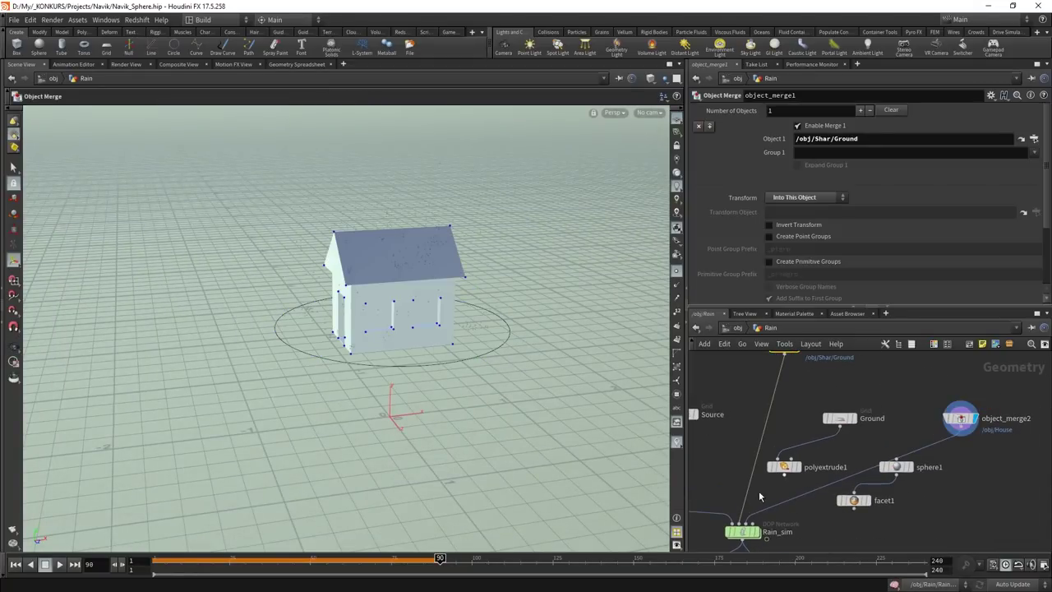
Go inside the Rain_sim DOP network to see rain falling from the cloud
middle_click_drag(761, 497, 806, 484)
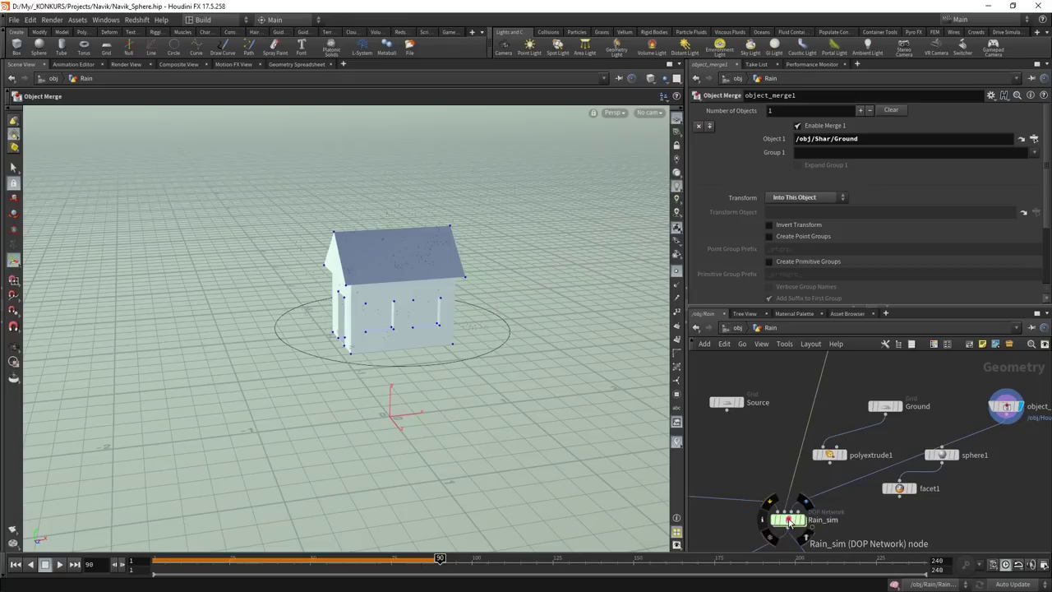
double_click(789, 520)
scroll(922, 378, "up", 3)
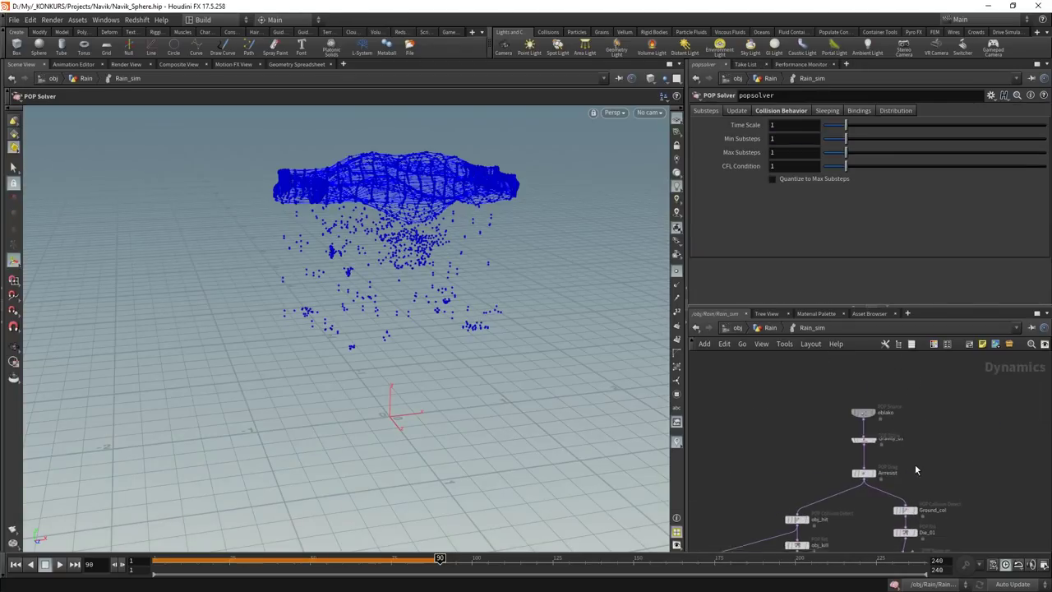
Review the oblako emission, Gravity_01 force and Airresist drag settings
scroll(910, 424, "up", 2)
left_click(833, 402)
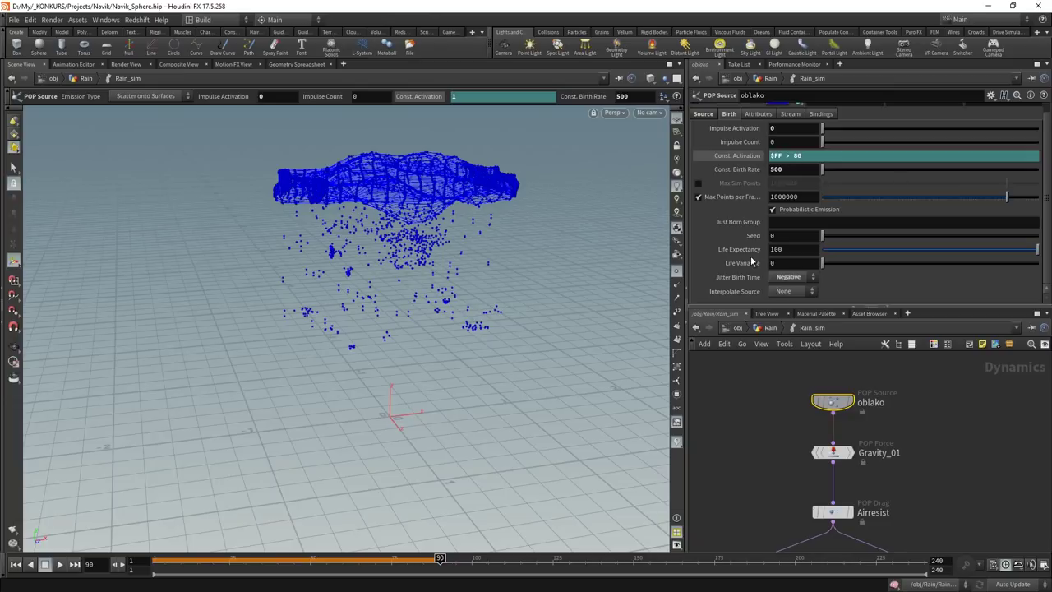
left_click(698, 115)
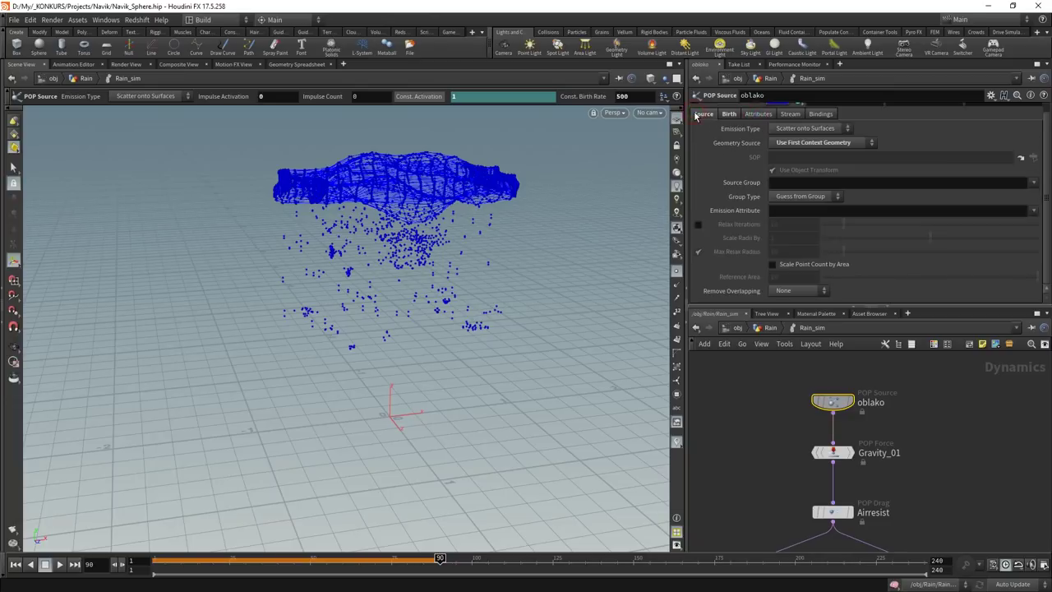
left_click(831, 453)
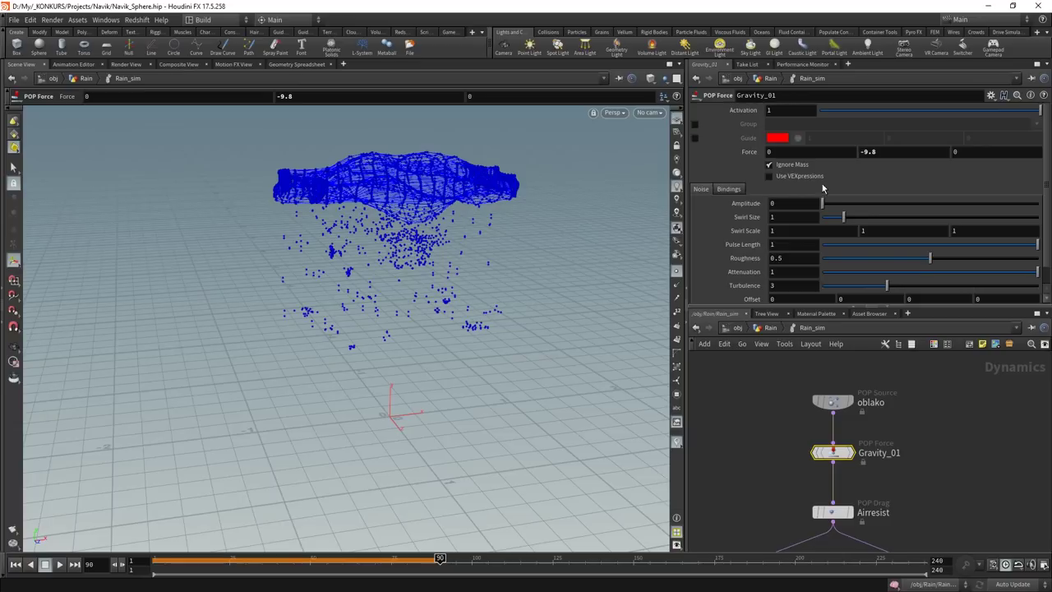
middle_click_drag(759, 480, 800, 399)
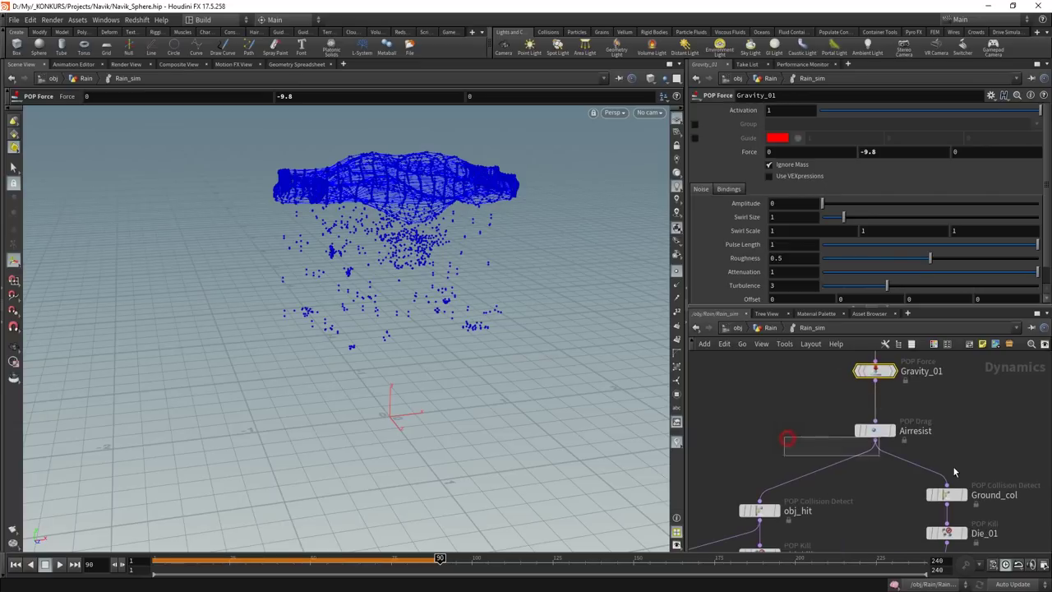
left_click(875, 431)
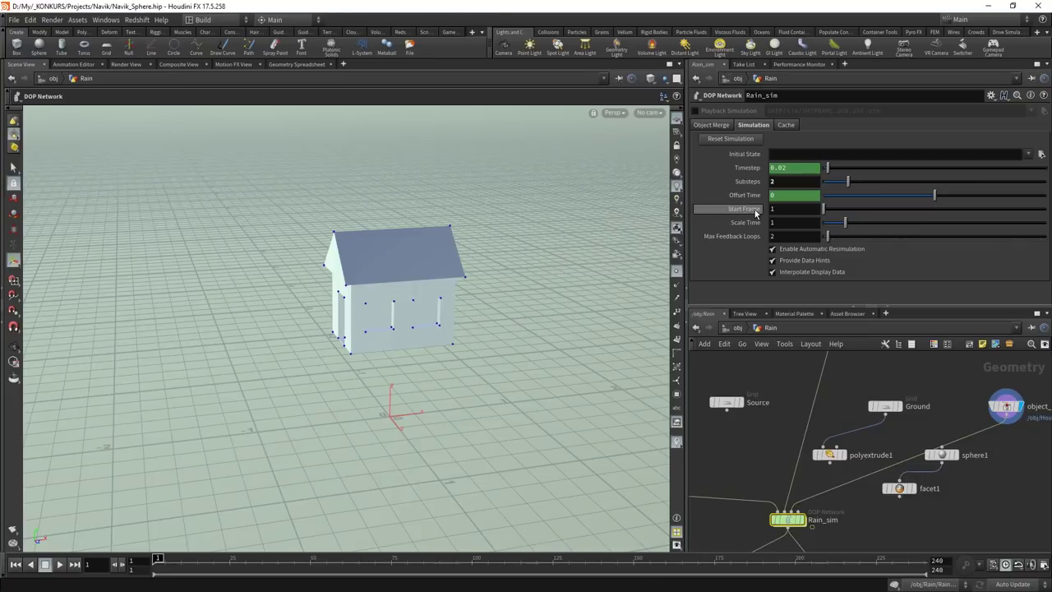
Inside Rain_sim, check oblako's birth settings: the frame-80 activation threshold and start frame
double_click(787, 520)
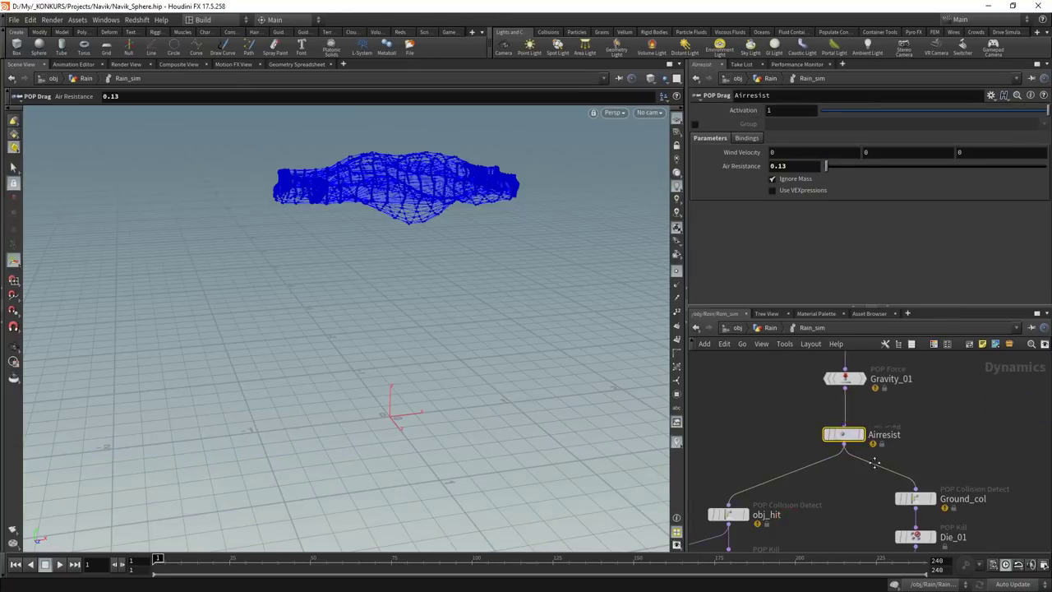
middle_click_drag(897, 354, 878, 451)
left_click(825, 427)
left_click(728, 114)
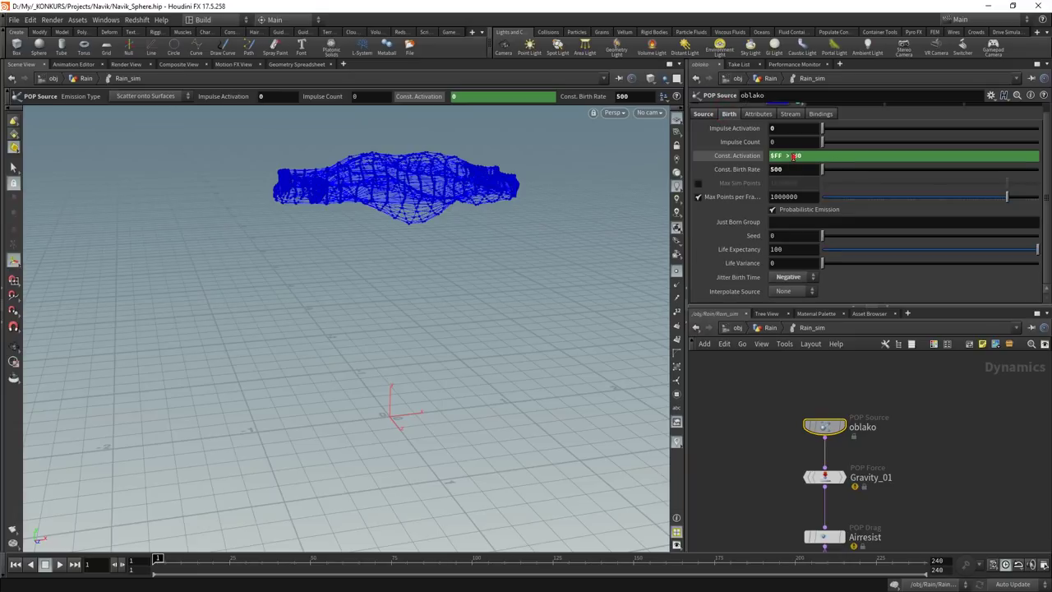
left_click_drag(794, 156, 805, 155)
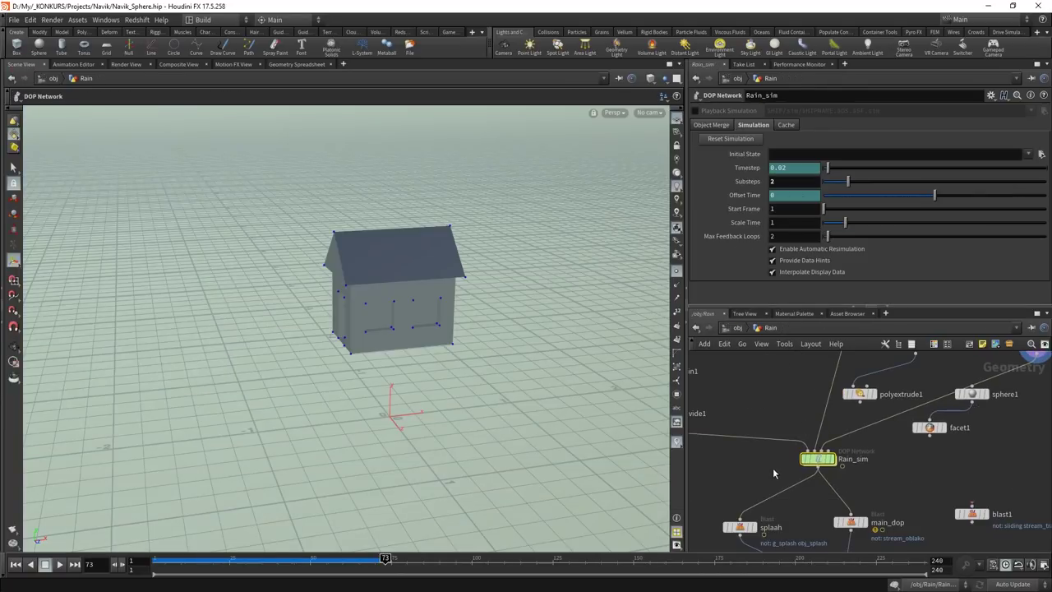
double_click(788, 208)
Dive into the particle network and scrub the timeline so rain falls from the cloud
double_click(824, 458)
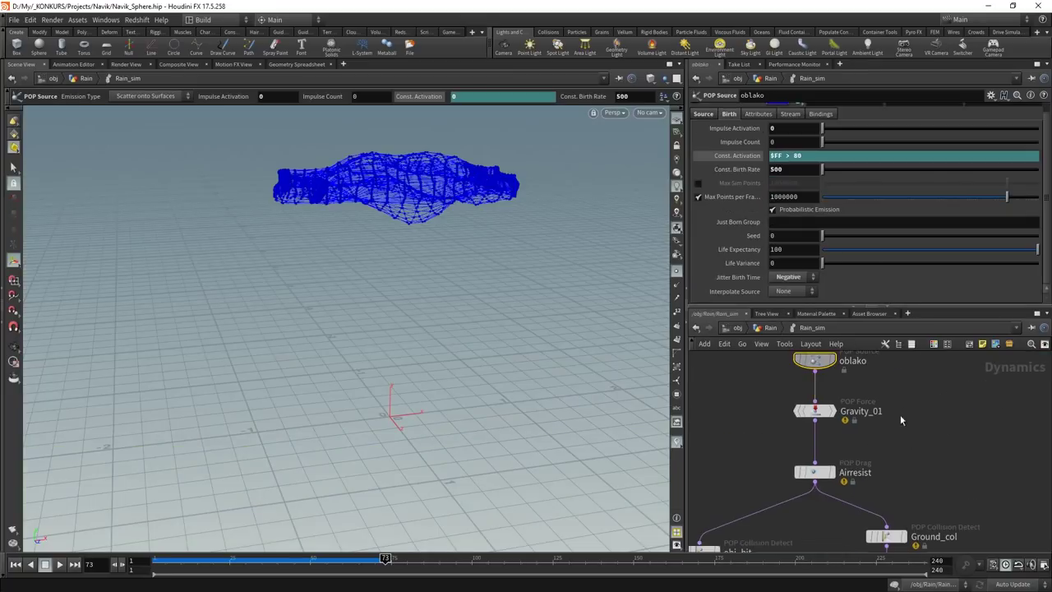
left_click_drag(894, 434, 741, 417)
middle_click_drag(742, 417, 781, 378)
left_click_drag(377, 569, 444, 560)
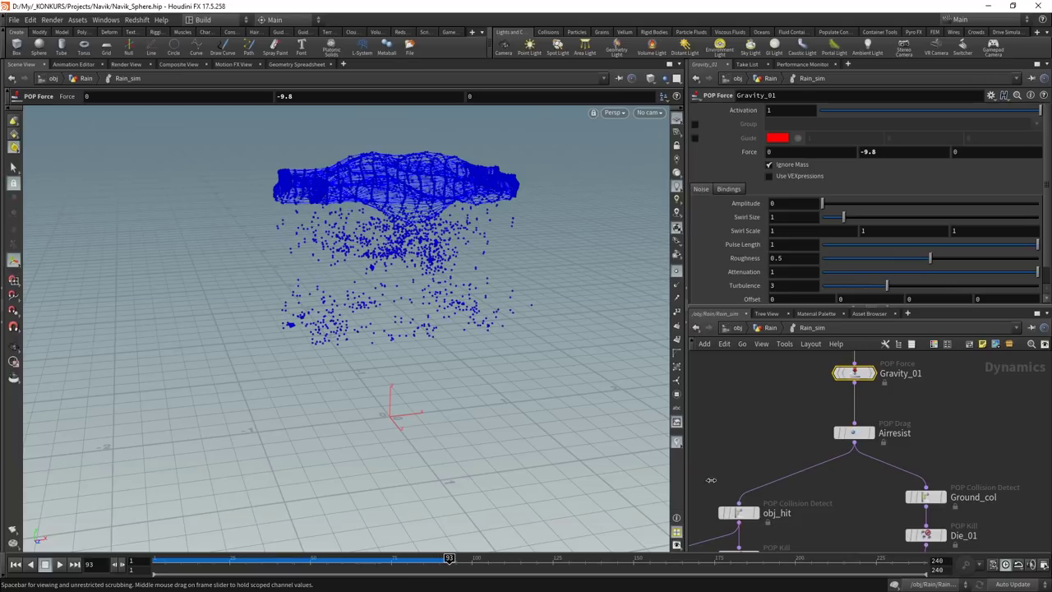
Inspect the Airresist, obj_hit and obj_kill node settings
middle_click_drag(924, 408, 930, 373)
left_click(860, 398)
middle_click_drag(785, 483, 876, 428)
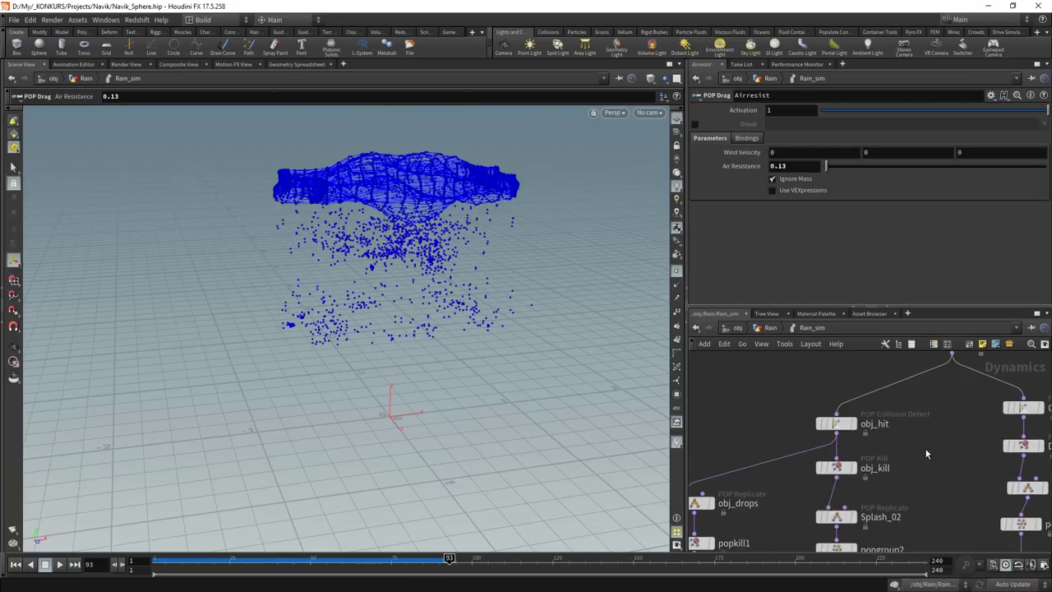
left_click(836, 423)
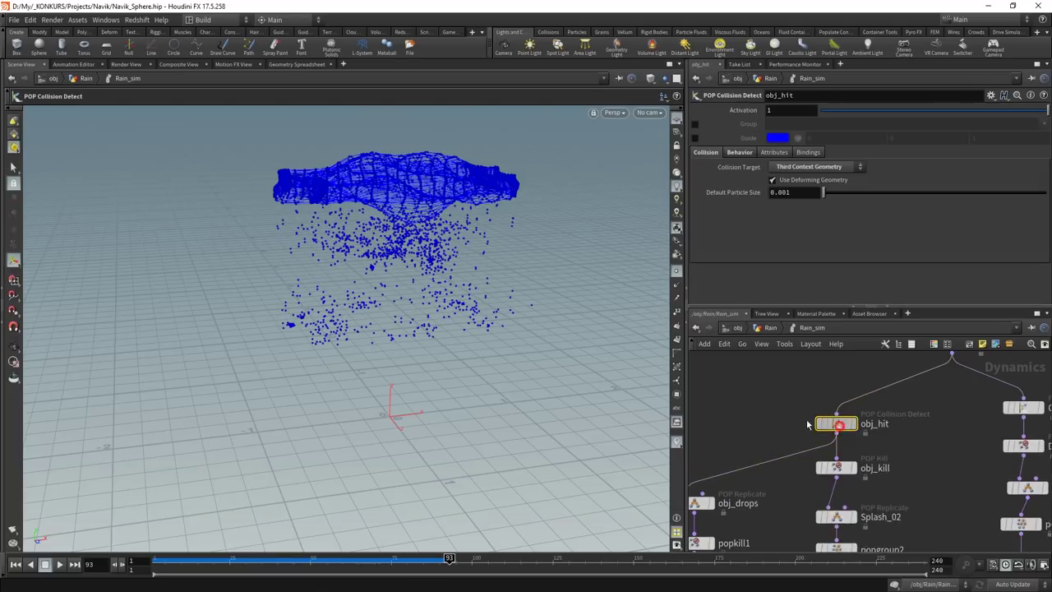
left_click_drag(836, 424, 777, 361)
mouse_move(780, 462)
middle_mouse_down()
mouse_move(879, 401)
mouse_move(808, 441)
mouse_move(855, 404)
middle_mouse_up()
left_click(870, 437)
Review the popkill1 node and the obj_drops replicate and birth settings
left_click_drag(786, 428, 786, 393)
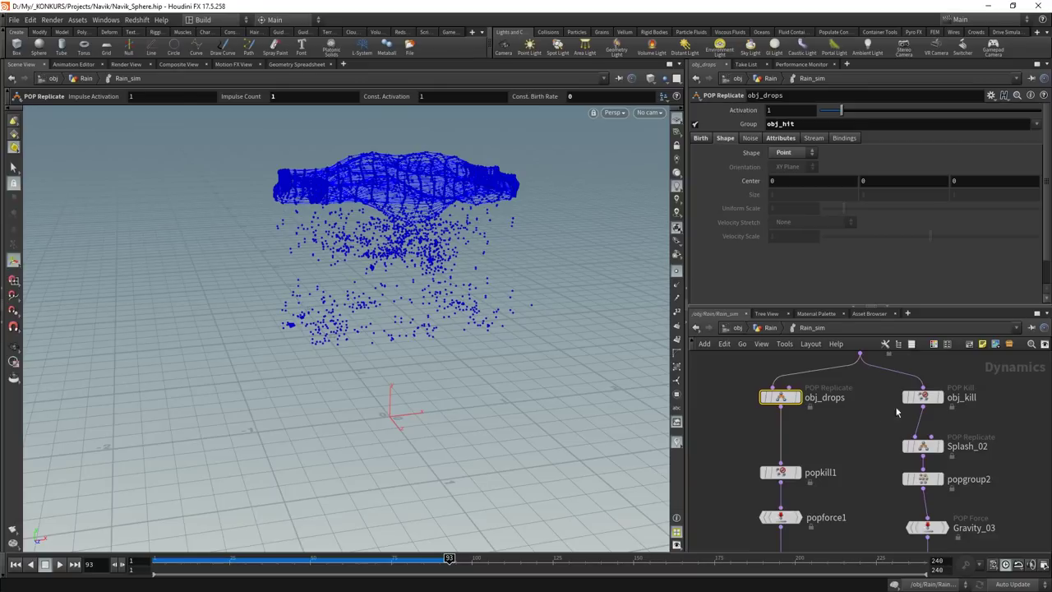
scroll(869, 440, "down", 3)
mouse_move(861, 466)
middle_mouse_down()
mouse_move(852, 413)
mouse_move(724, 450)
middle_mouse_up()
left_click(822, 410)
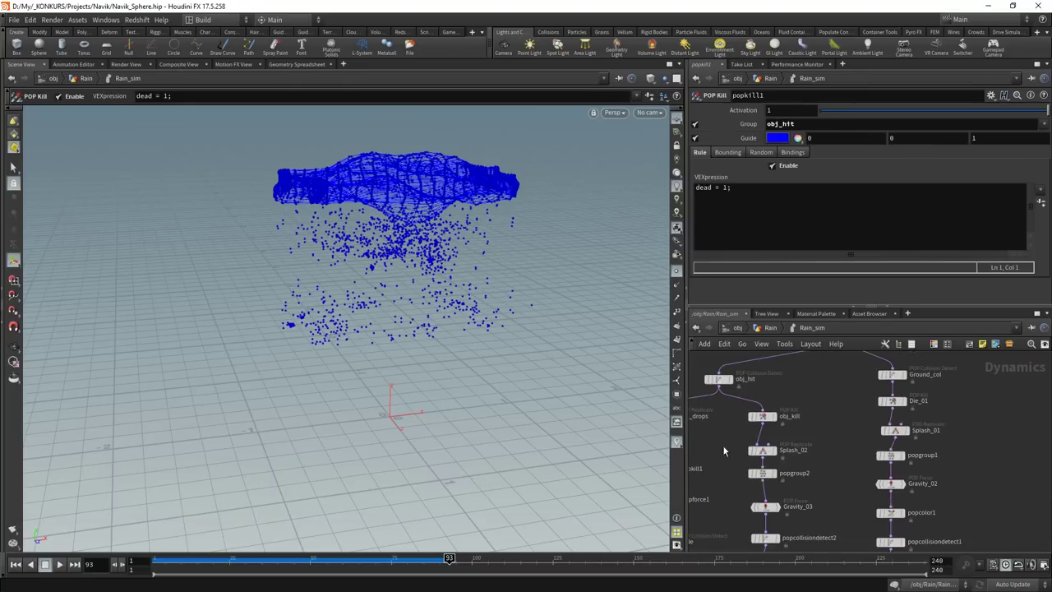
middle_click_drag(814, 448, 759, 496)
scroll(799, 432, "up", 2)
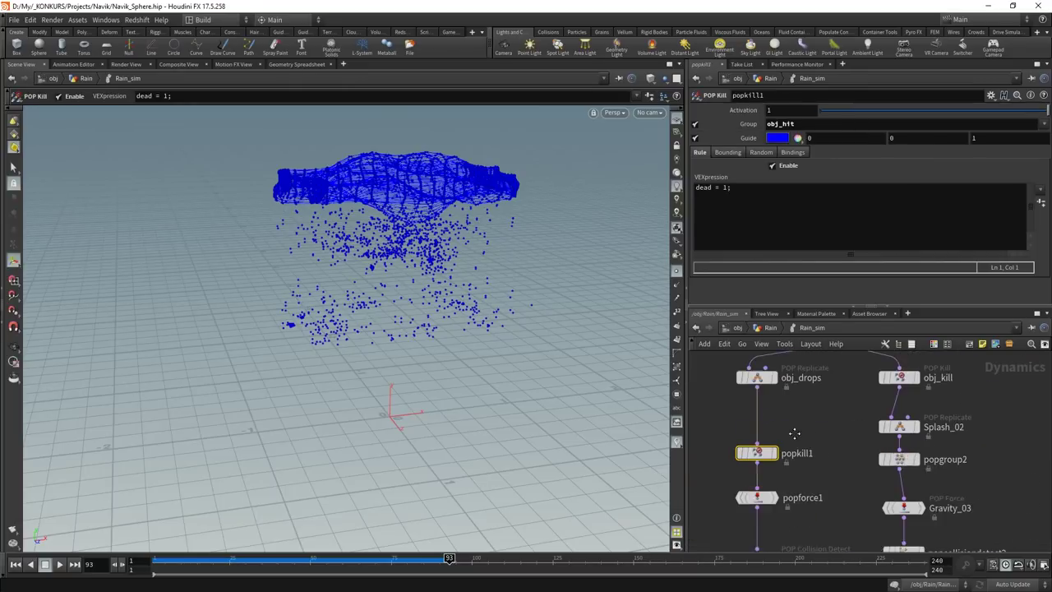
scroll(810, 423, "up", 1)
left_click(758, 393)
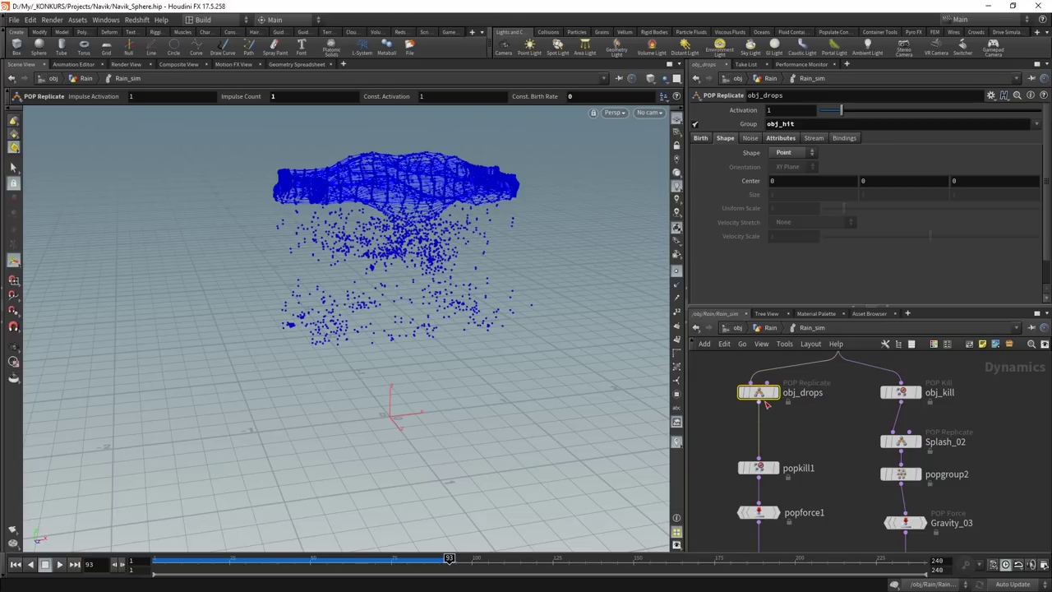
left_click(701, 139)
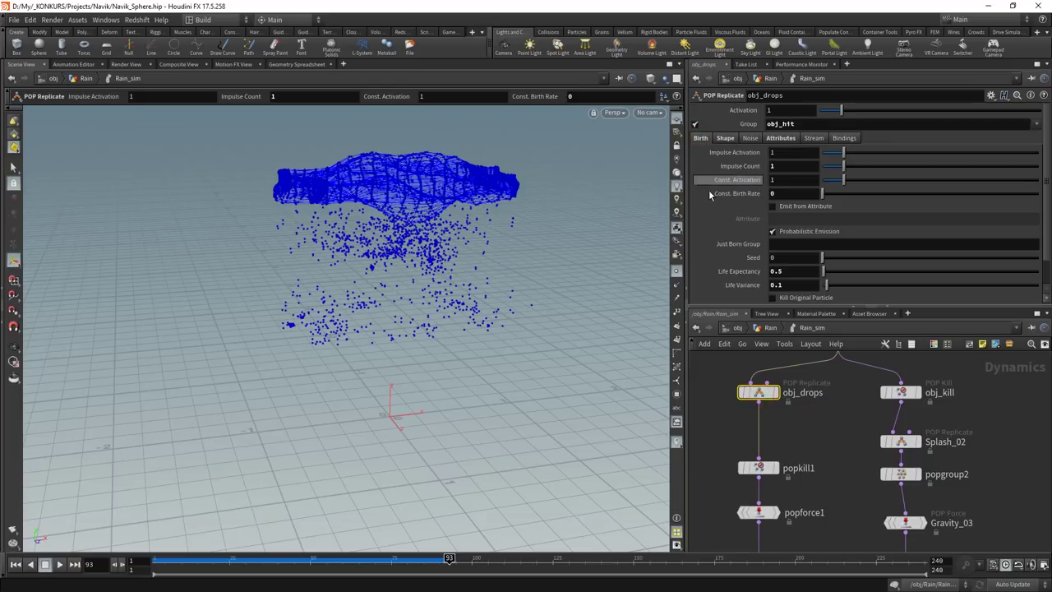
scroll(743, 265, "down", 1)
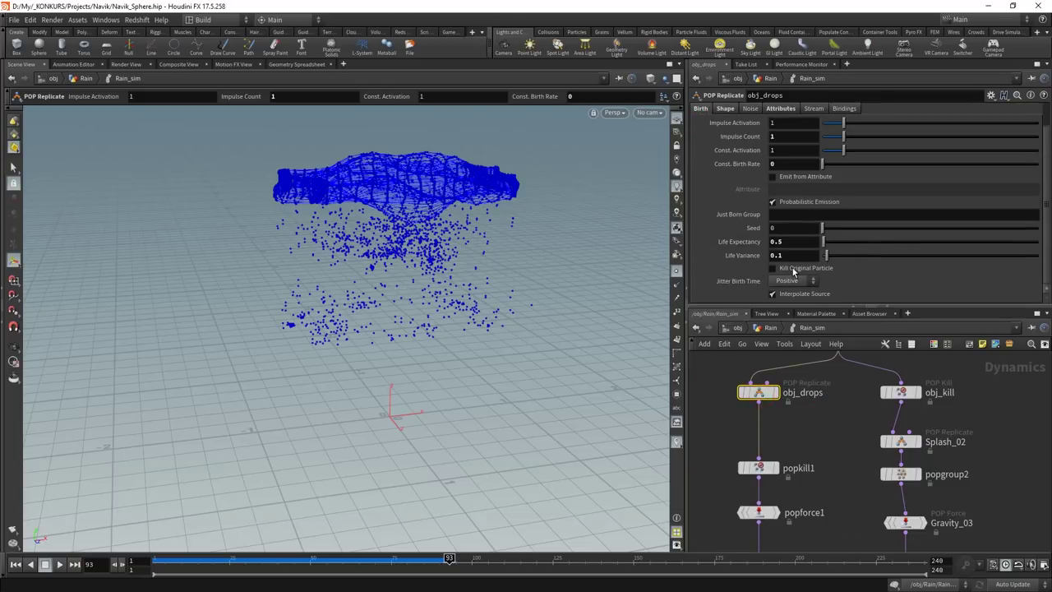
Bypass the popkill1 and obj_kill nodes
left_click(759, 467)
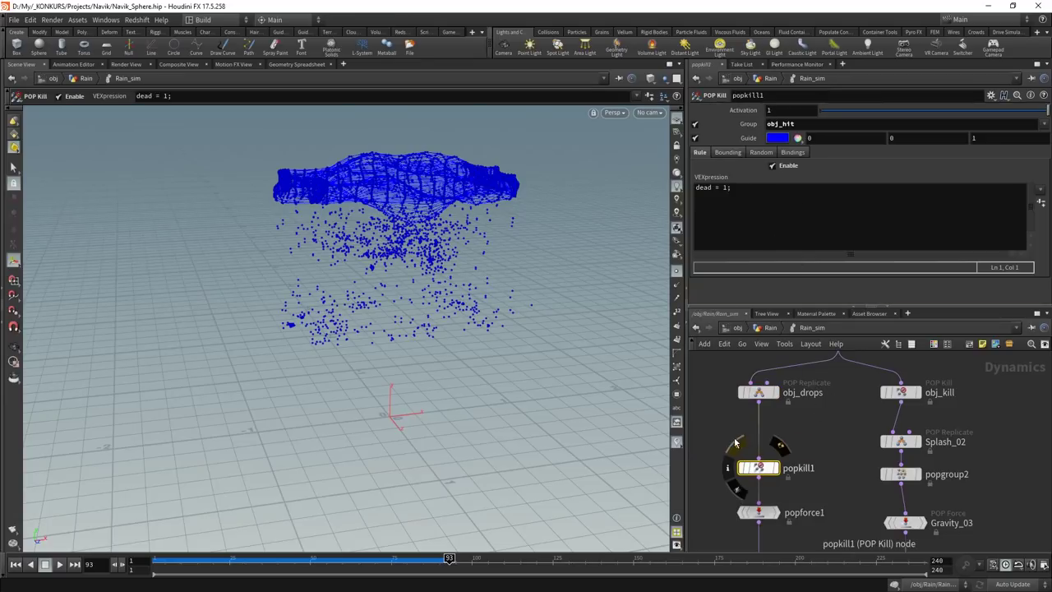
left_click(744, 468)
left_click(885, 392)
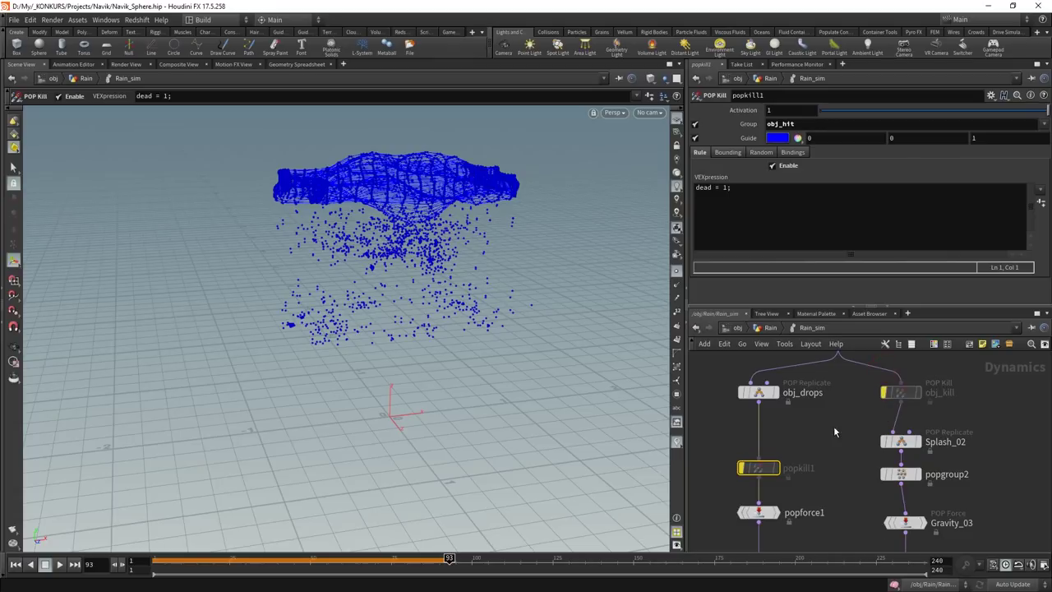
Turn on Kill Original Particle on Splash_02
left_click(907, 445)
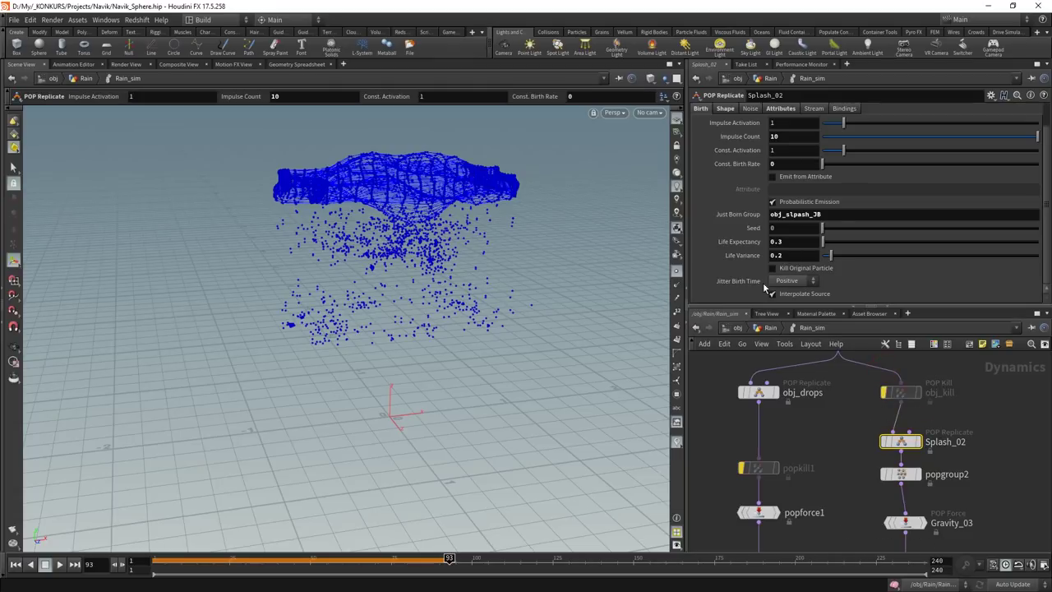
left_click(809, 269)
left_click_drag(803, 410, 736, 386)
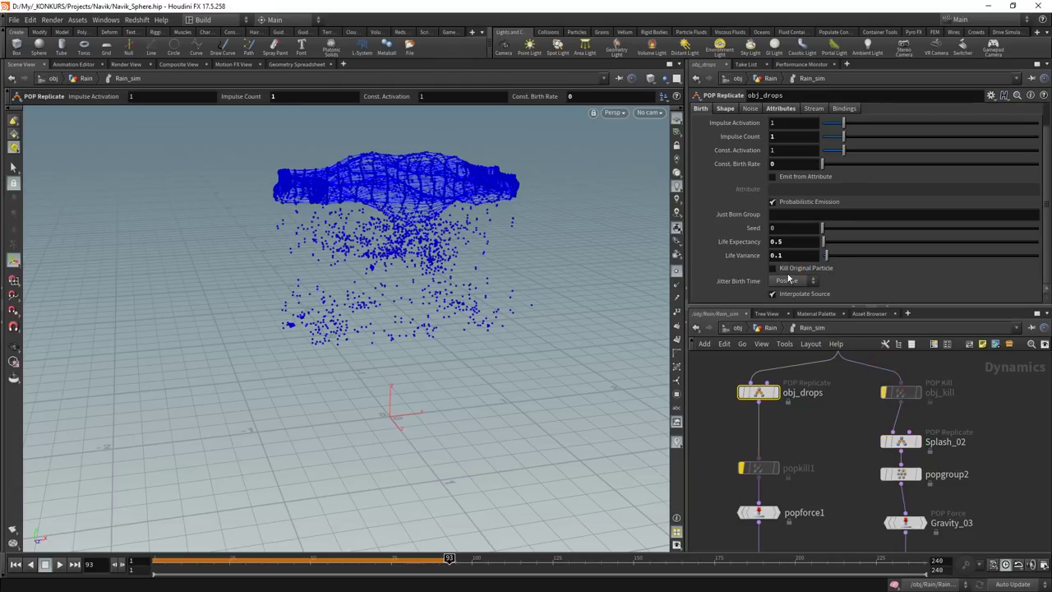
mouse_move(815, 404)
middle_mouse_down()
mouse_move(858, 380)
mouse_move(802, 544)
middle_mouse_up()
Check popforce1's -9.8 Y force with Ignore Mass on the stream_obj_drops group
left_click(796, 425)
middle_click_drag(804, 472, 807, 419)
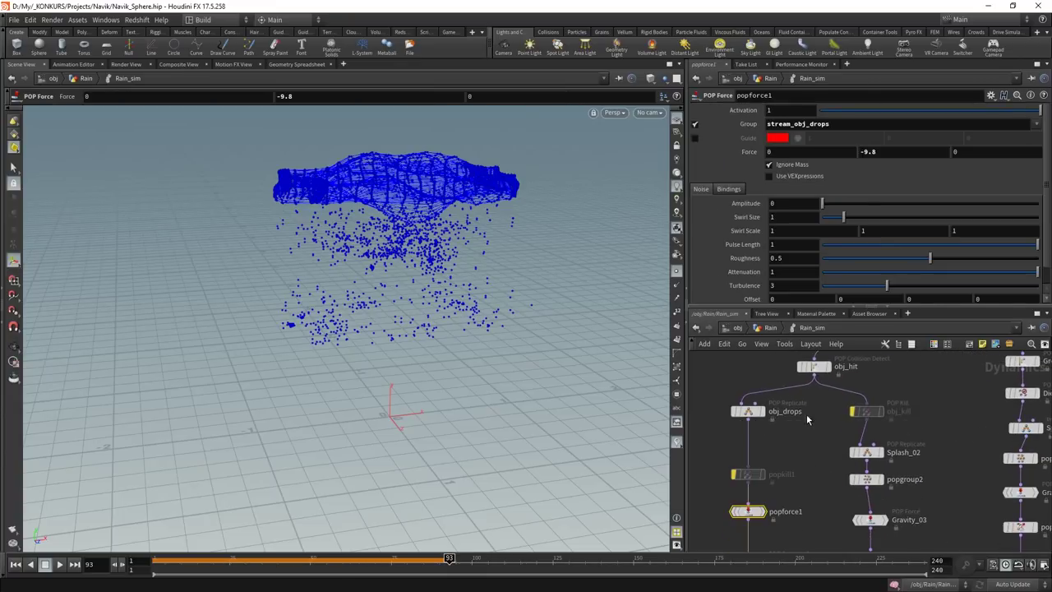
scroll(822, 446, "down", 3)
scroll(929, 456, "down", 3)
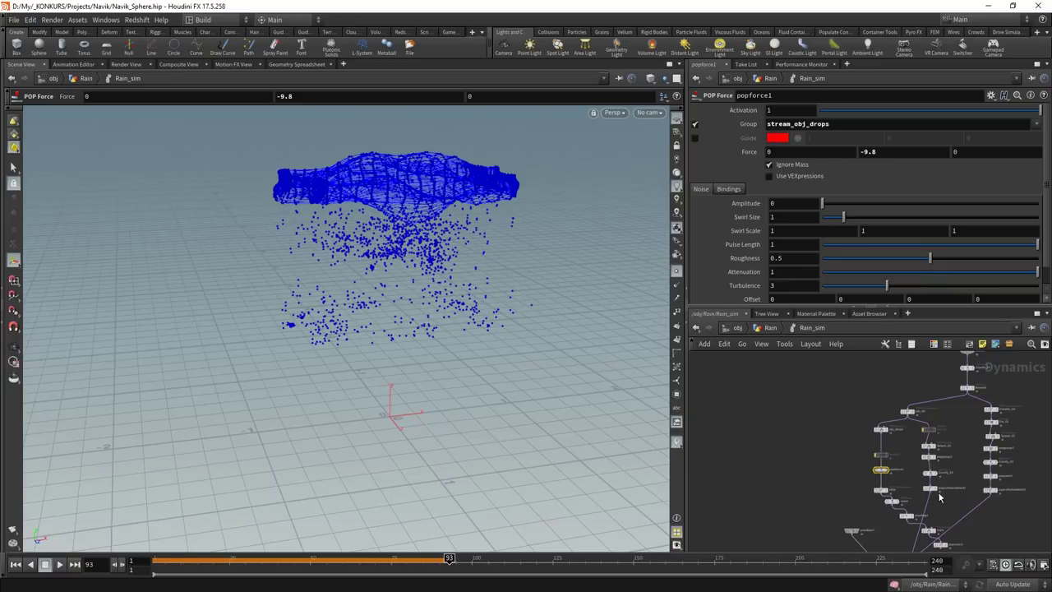
scroll(908, 526, "up", 2)
scroll(862, 446, "up", 2)
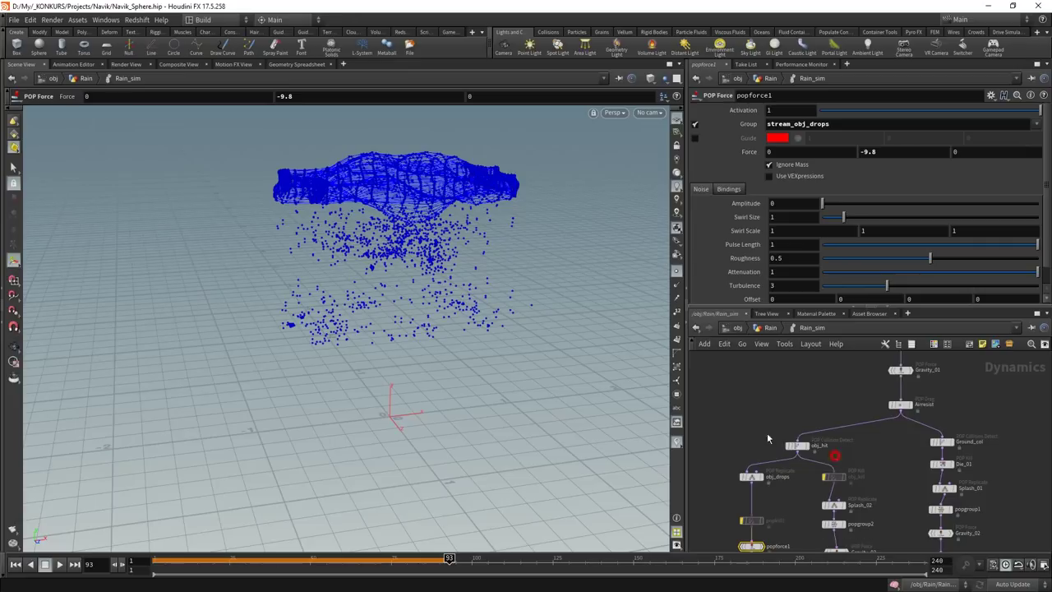
Cut the wire below the obj_hit node
left_click(807, 447)
scroll(877, 436, "down", 2)
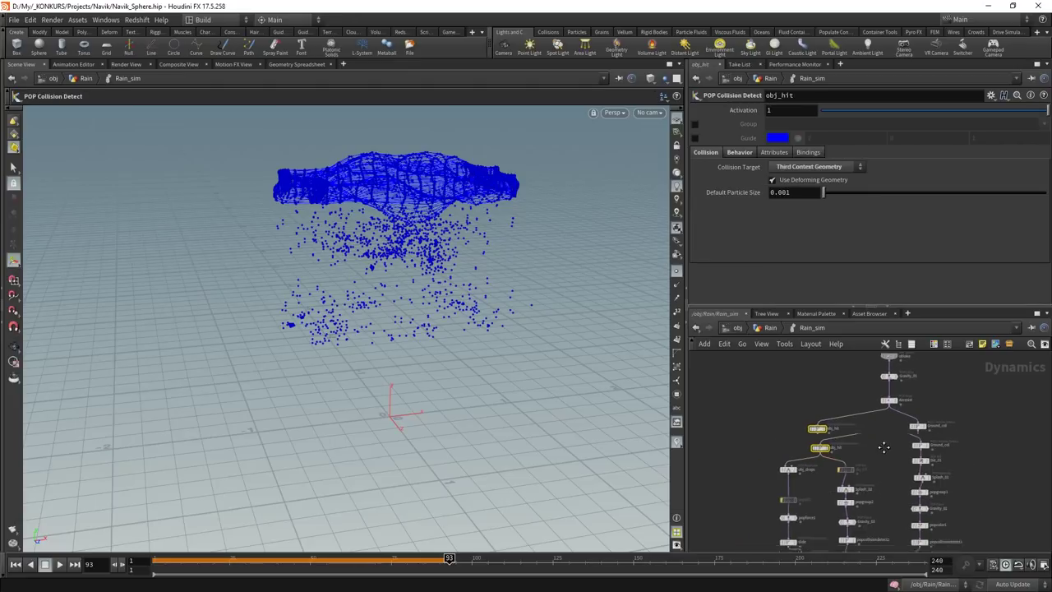
scroll(876, 460, "down", 1)
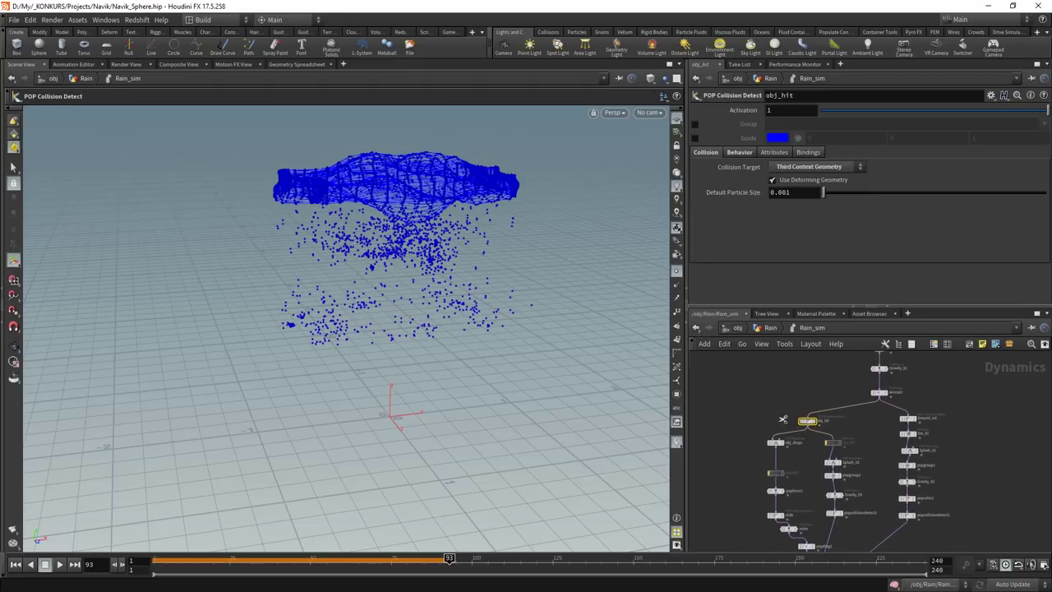
left_click_drag(782, 419, 818, 442)
Select the obj_drops branch down to popcolor2 and move it aside
middle_click_drag(801, 475, 776, 419)
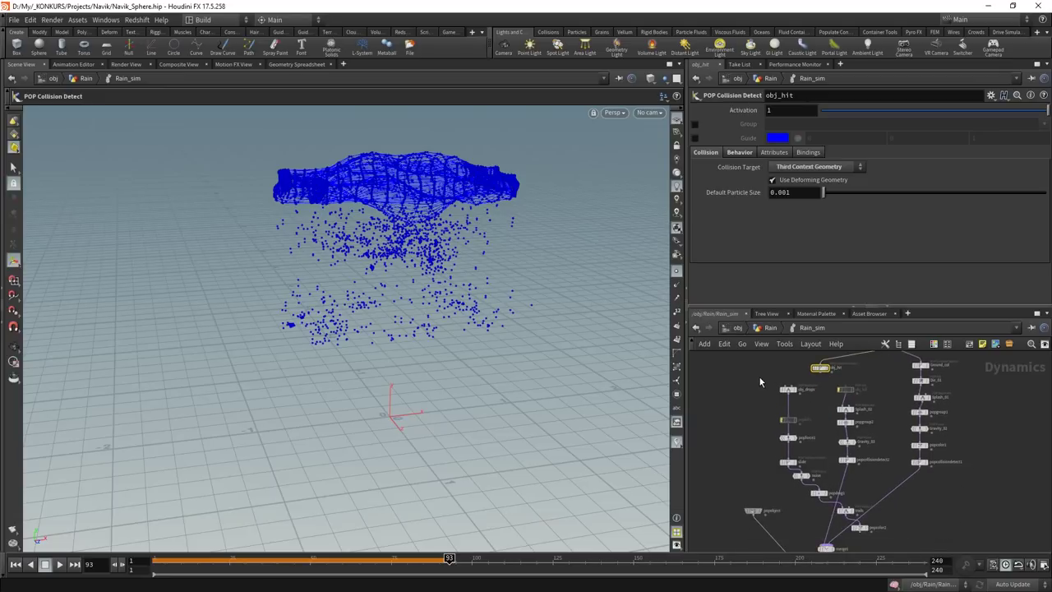
left_click_drag(758, 375, 808, 478)
left_click_drag(886, 541, 812, 486)
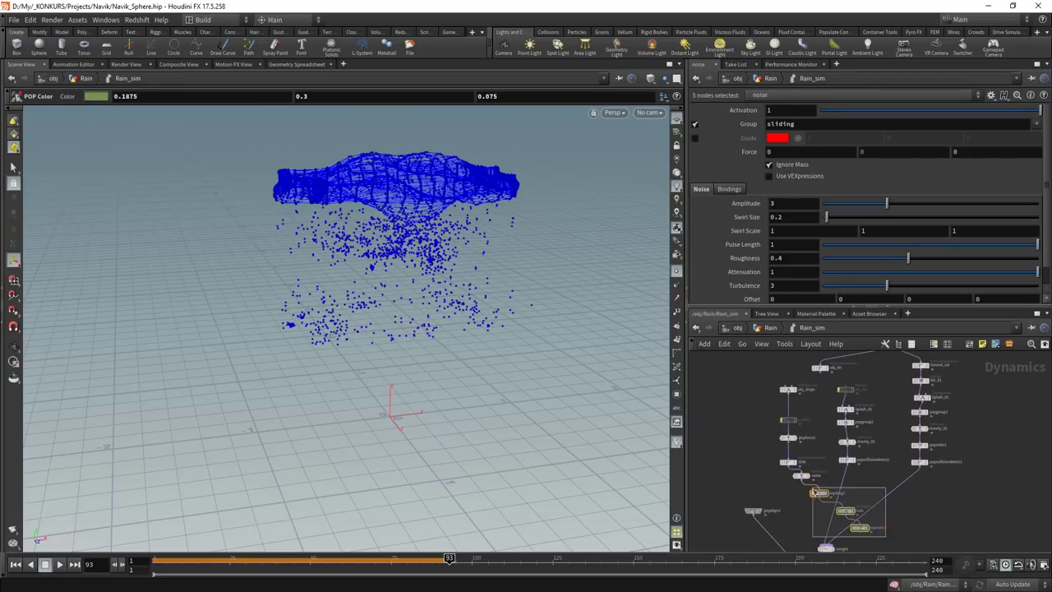
mouse_move(759, 376)
left_mouse_down()
mouse_move(807, 475)
mouse_move(1034, 467)
left_mouse_up()
Wire the top node into the merge node and check Ground_col's collision settings
left_click(819, 372)
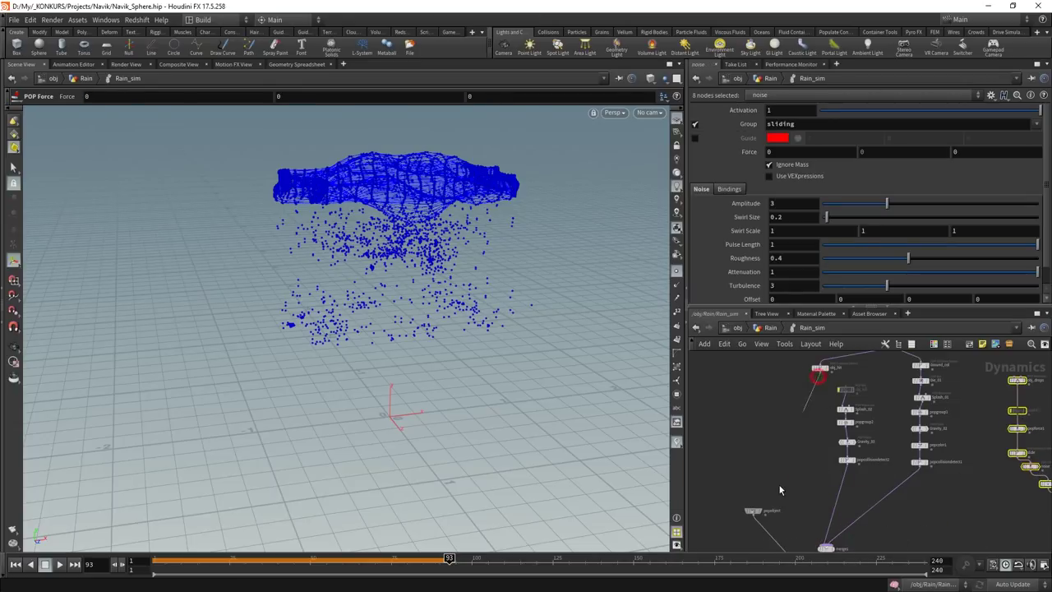
left_click(801, 495)
middle_click_drag(842, 452, 855, 411)
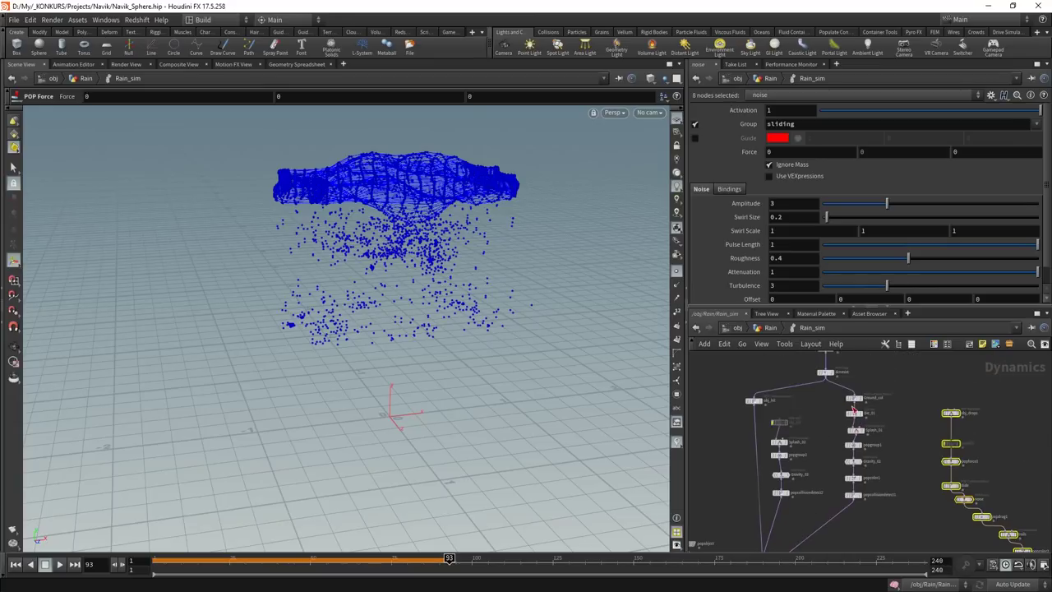
scroll(813, 411, "up", 2)
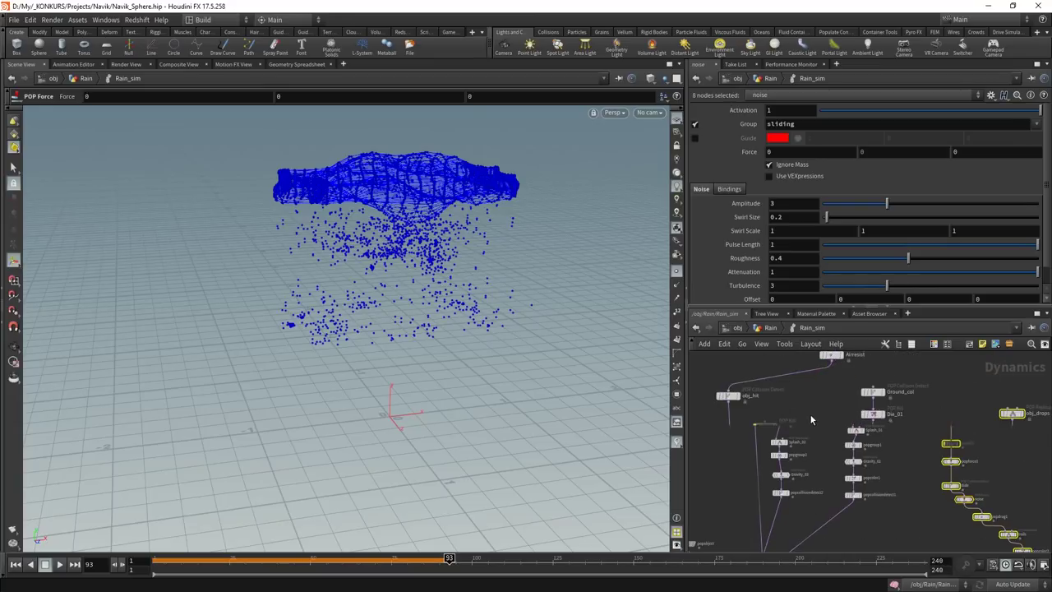
scroll(822, 424, "up", 2)
scroll(838, 431, "up", 2)
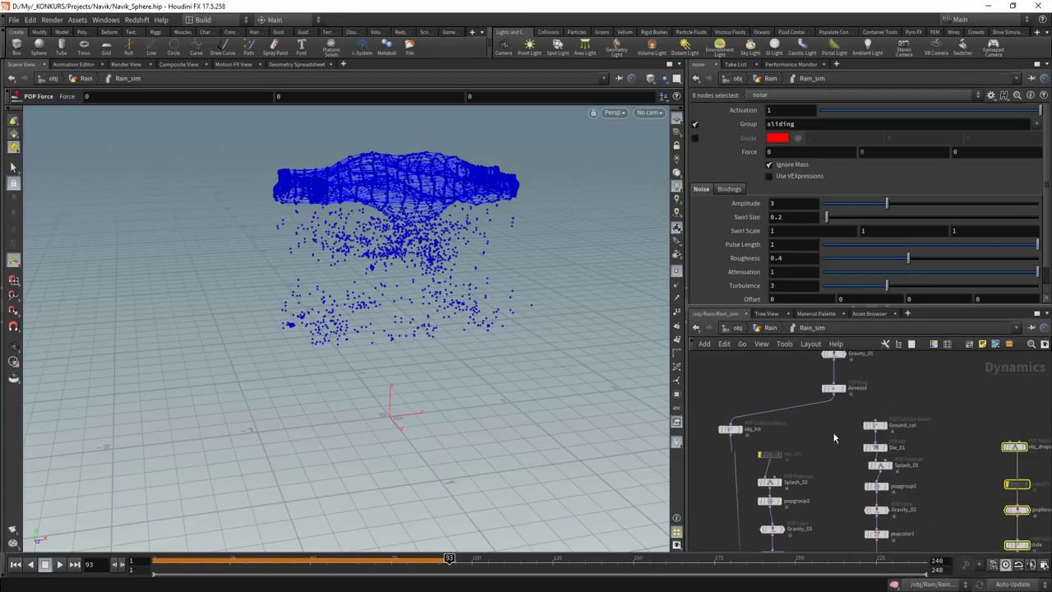
scroll(822, 436, "up", 2)
left_click(879, 423)
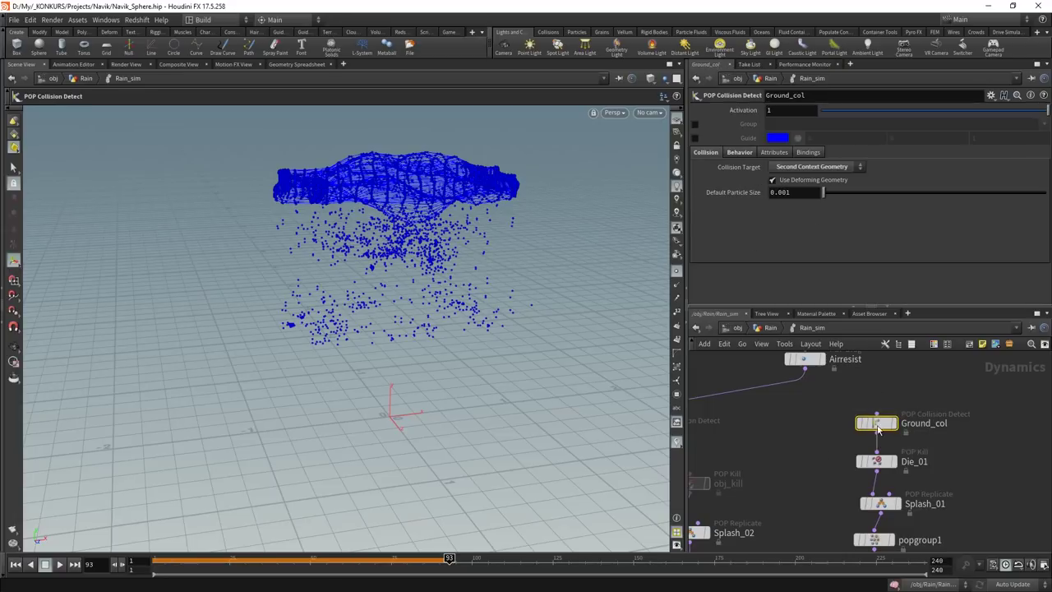
Place Ground_col in line with obj_hit and delete the Die_01 node
left_click_drag(876, 424, 716, 397)
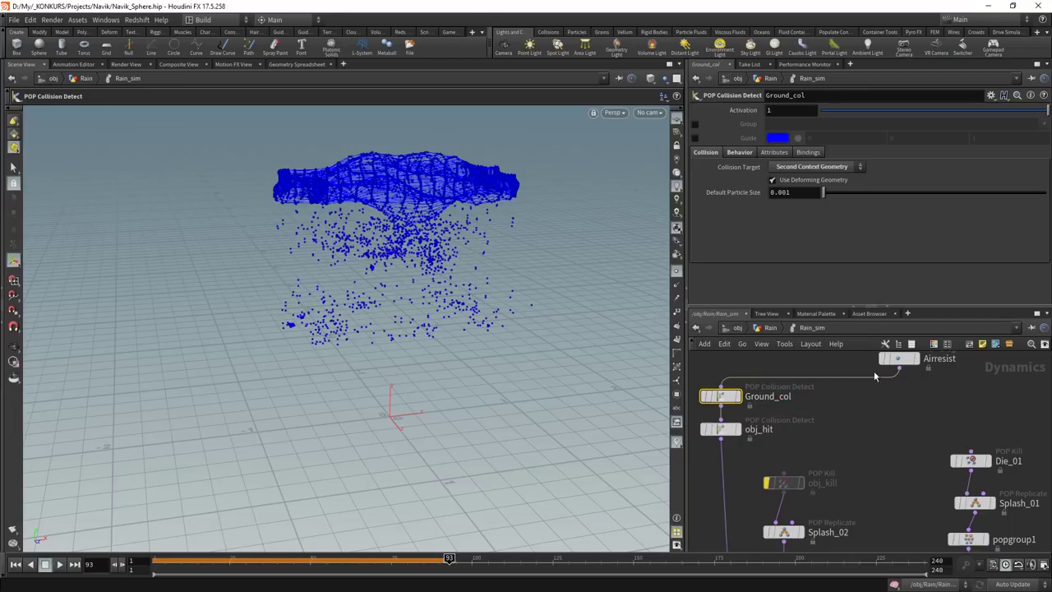
mouse_move(910, 475)
middle_mouse_down()
mouse_move(855, 453)
mouse_move(834, 457)
middle_mouse_up()
left_click(893, 439)
key("Delete")
Review the Splash_01 replicate birth settings
left_click(896, 457)
left_click(700, 108)
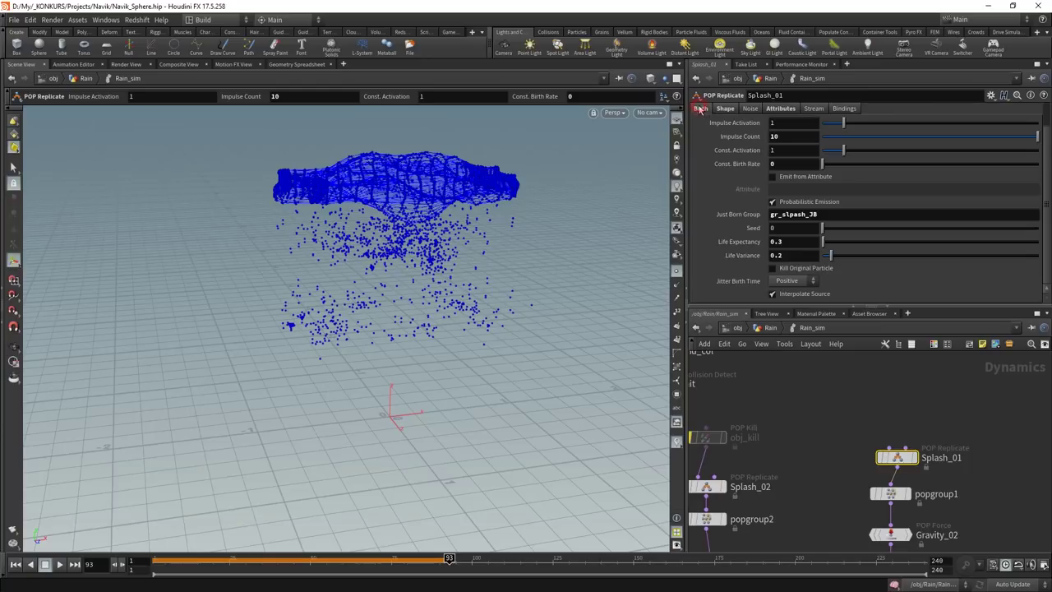
scroll(808, 263, "up", 2)
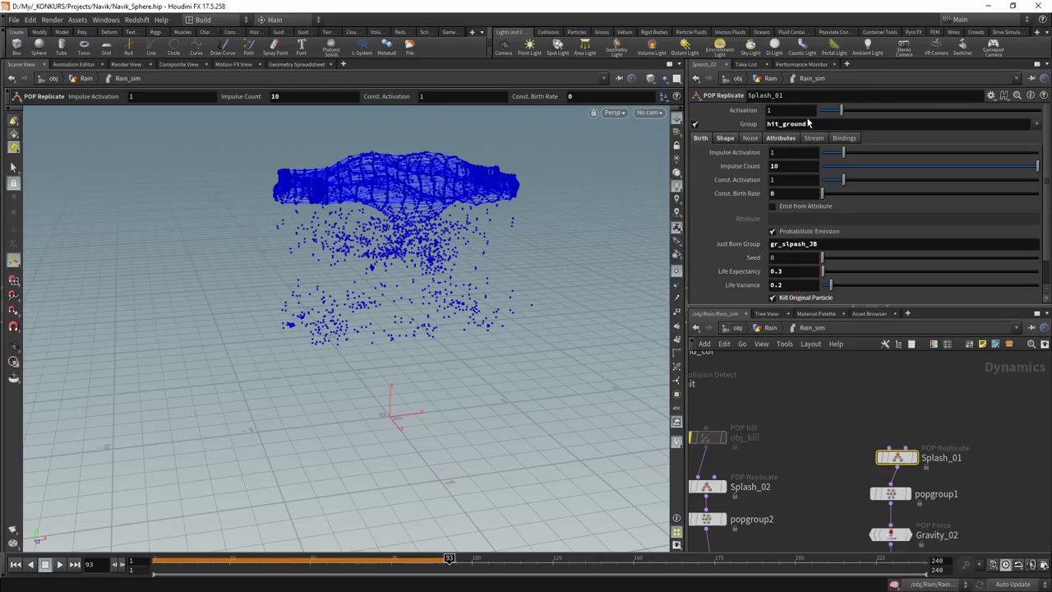
Delete the obj_kill node
middle_click_drag(816, 472, 856, 459)
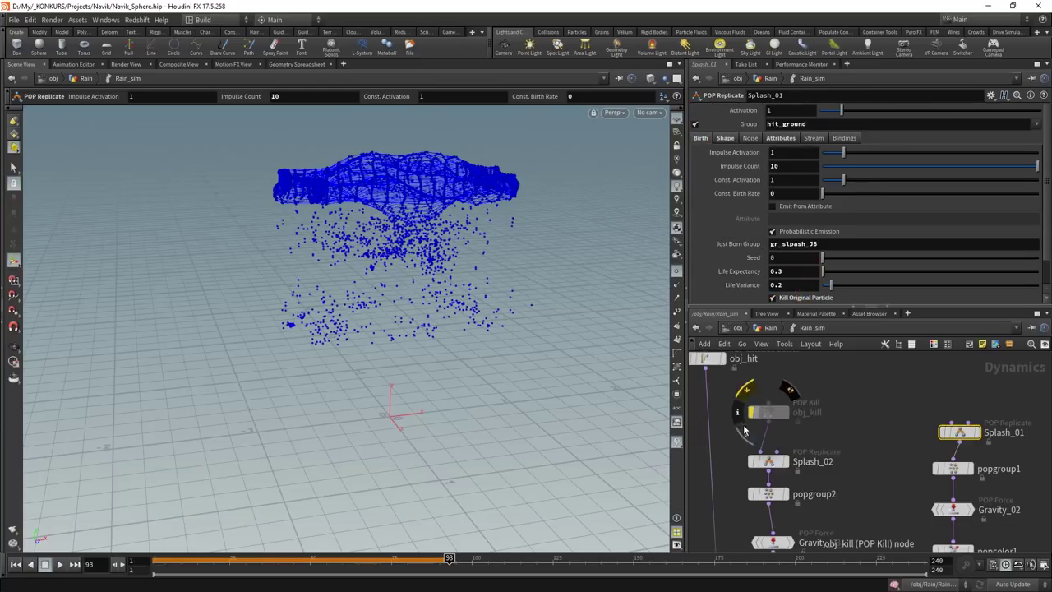
left_click_drag(838, 442, 748, 409)
key("Delete")
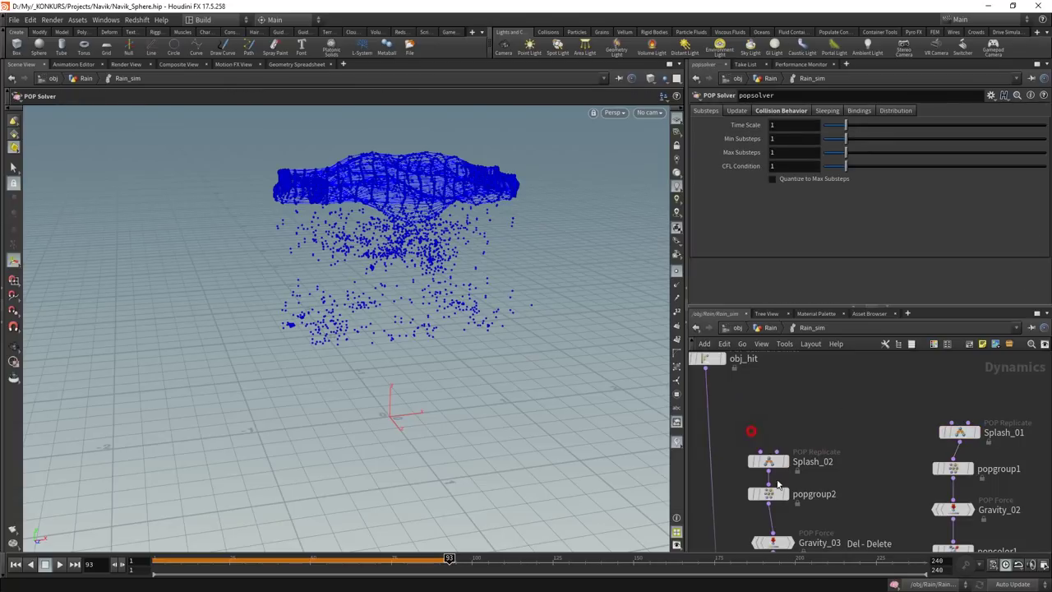
Compare the popgroup2, popgroup1 and Splash_01 group settings
left_click(769, 493)
left_click(952, 469)
middle_click_drag(900, 465, 880, 422)
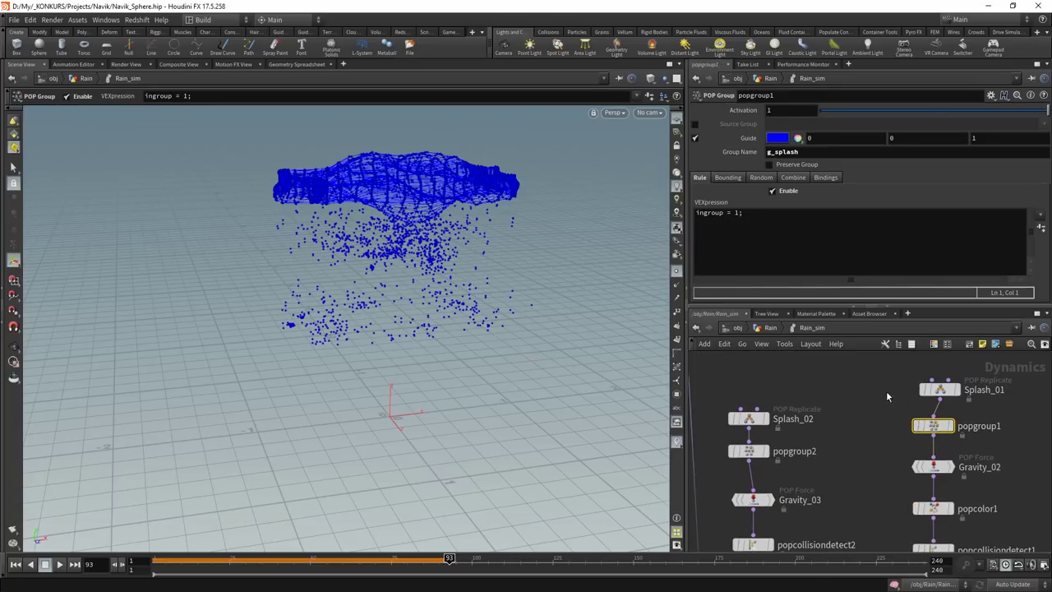
left_click_drag(887, 397, 945, 380)
left_click_drag(888, 422, 941, 431)
Inspect the Gravity_03 and Gravity_02 force settings
middle_click_drag(849, 466, 888, 438)
left_click(781, 475)
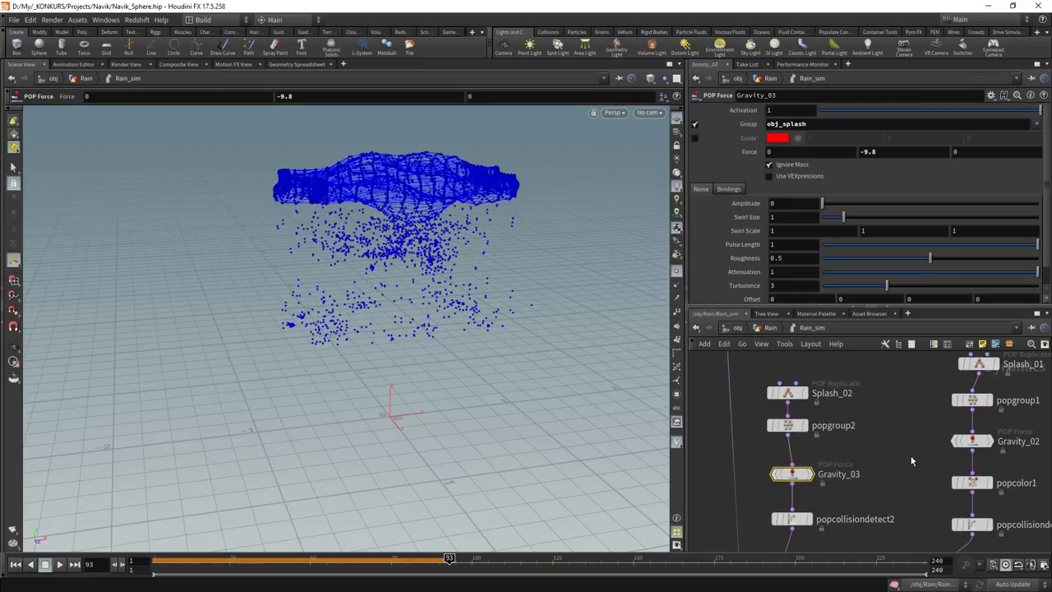
scroll(910, 461, "down", 2)
left_click(955, 399)
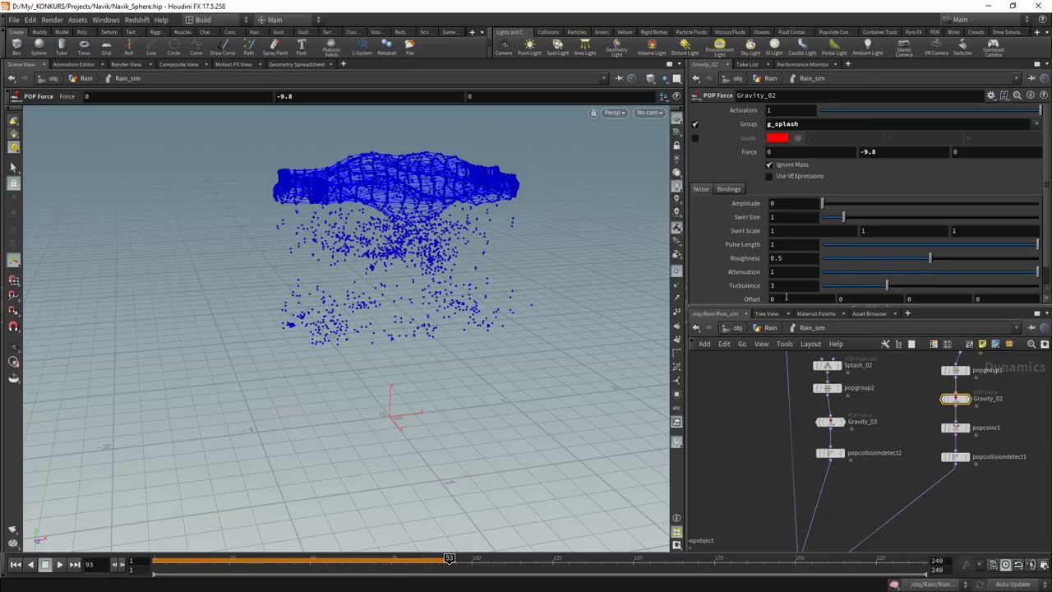
Review the popcolor1 and popcollisiondetect1 settings
middle_click_drag(872, 485, 825, 482)
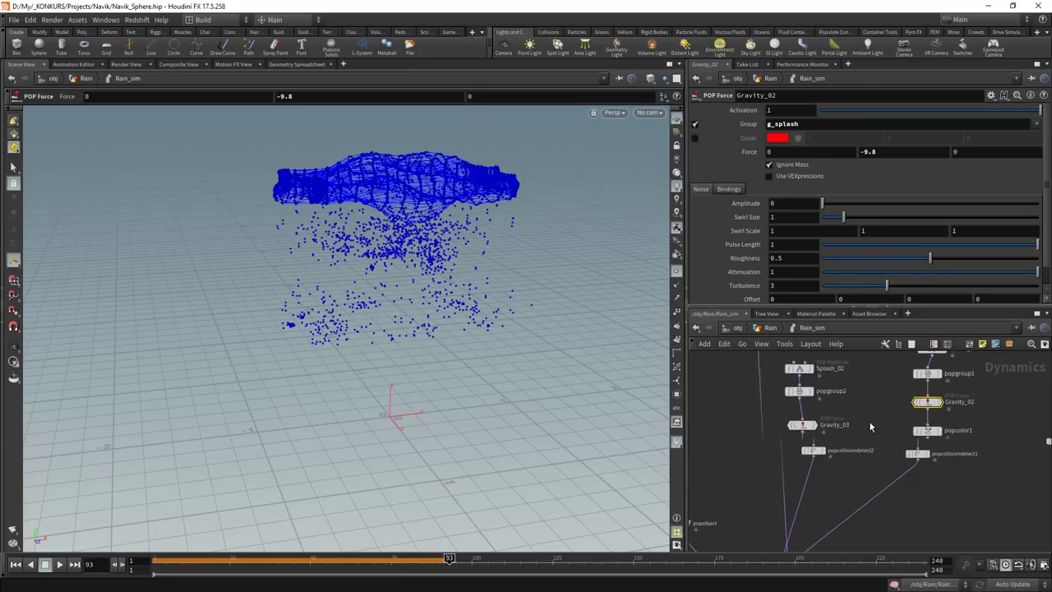
scroll(825, 483, "up", 1)
scroll(851, 455, "down", 3)
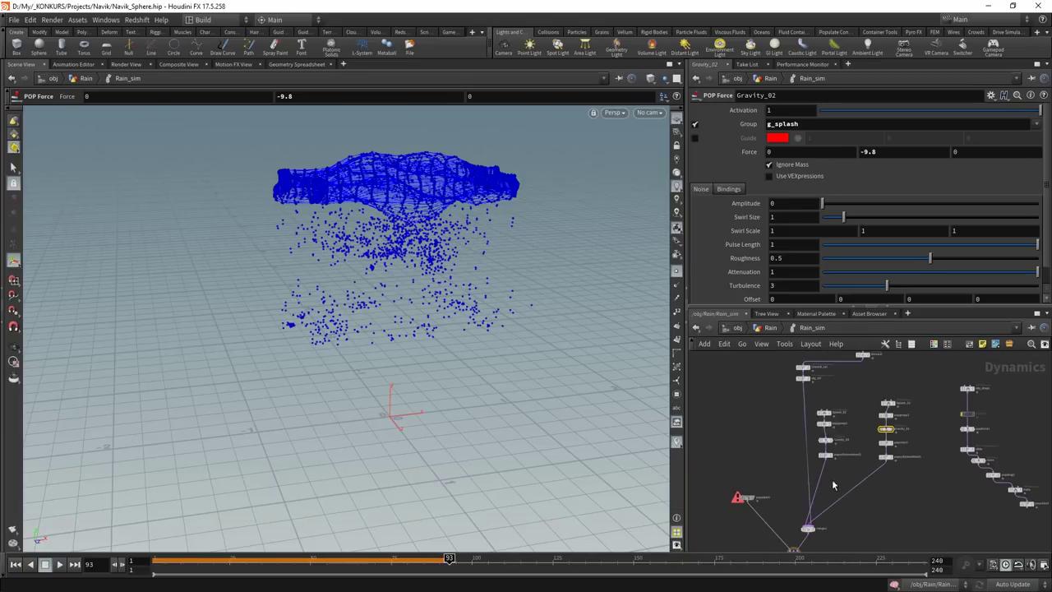
middle_click_drag(828, 545, 845, 490)
scroll(896, 380, "up", 3)
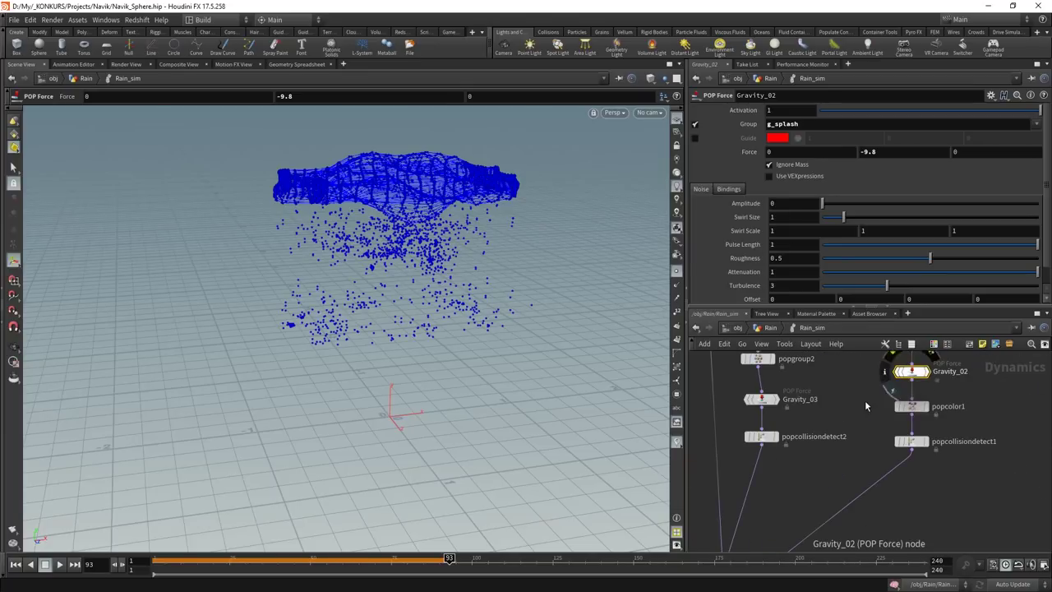
left_click(911, 406)
left_click(912, 441)
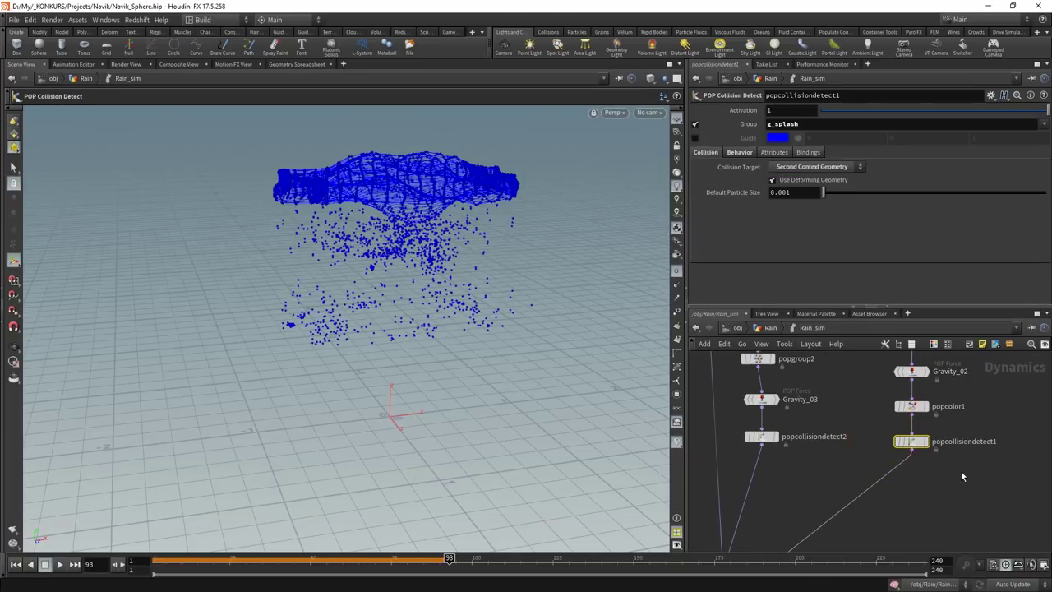
Undo the last node connection with Ctrl+Z
scroll(818, 468, "down", 2)
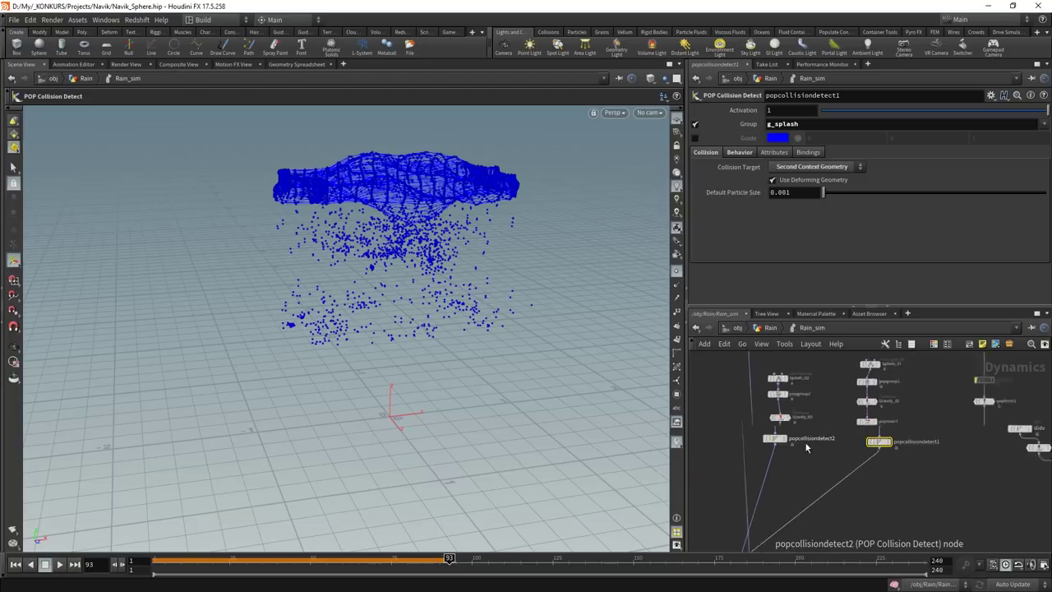
scroll(818, 469, "down", 1)
key("ctrl+z")
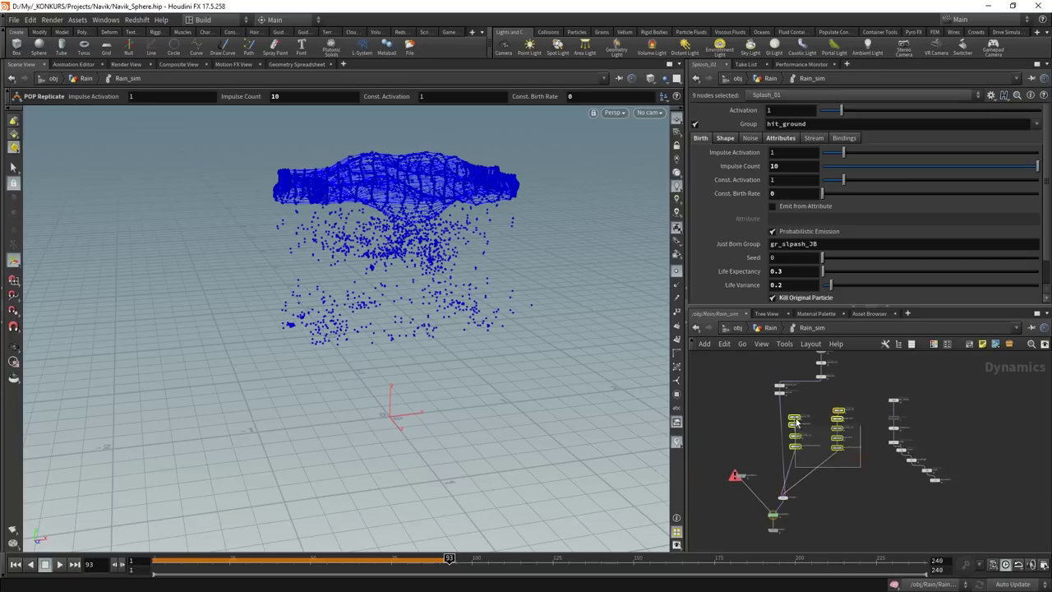
key("ctrl+z")
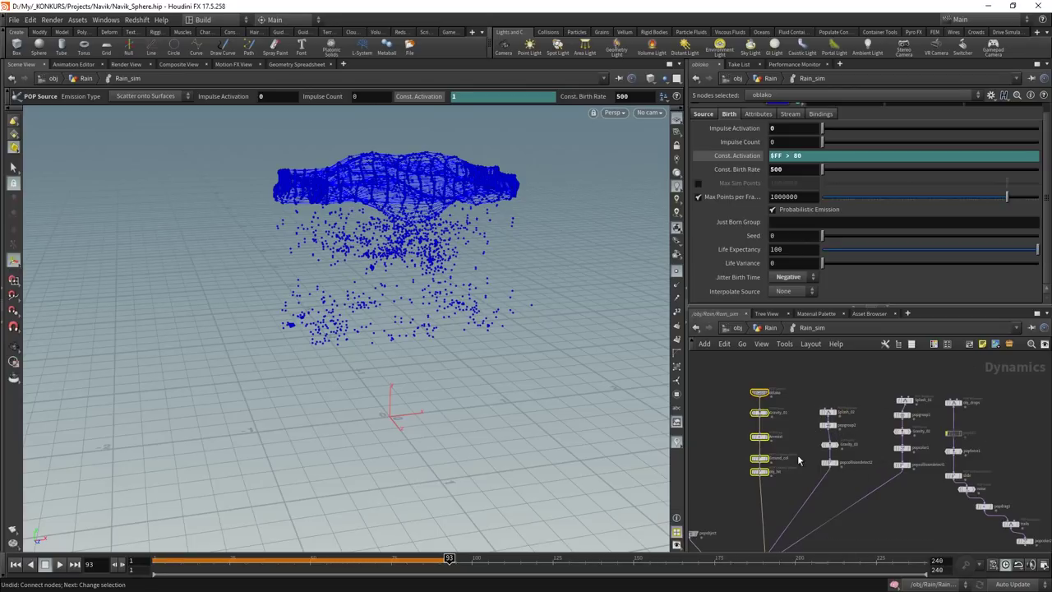
Inspect the popobject settings at the solver end of the network
middle_click_drag(786, 486, 816, 417)
left_click(740, 354)
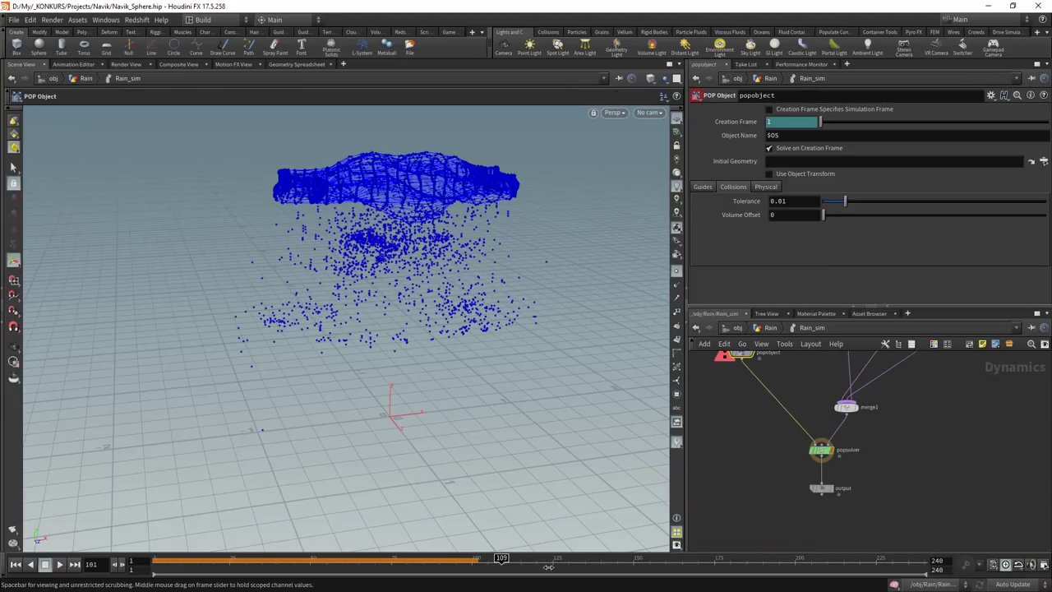
scroll(888, 444, "down", 5)
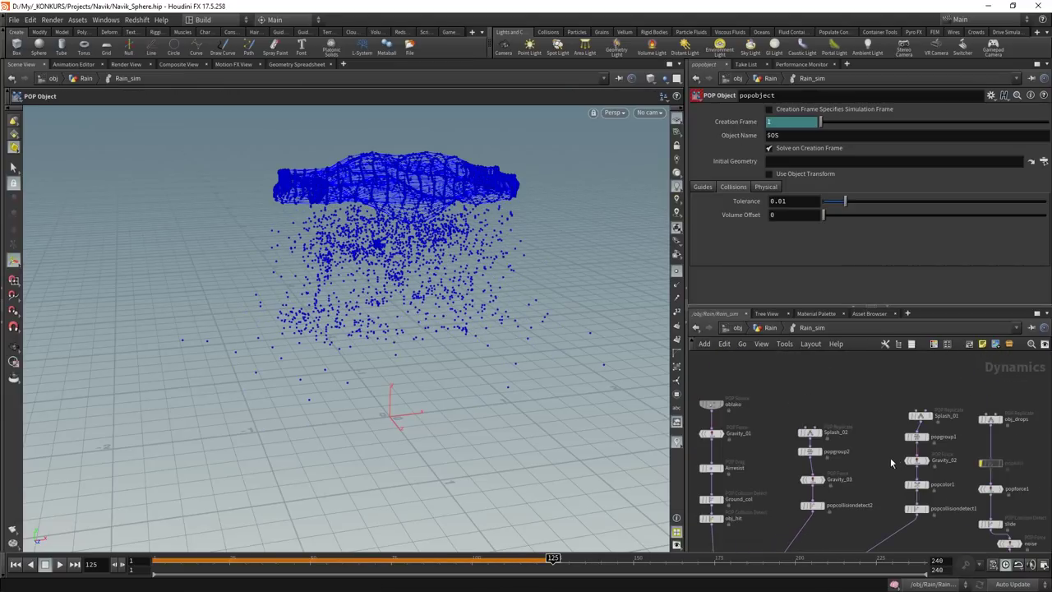
scroll(890, 457, "up", 3)
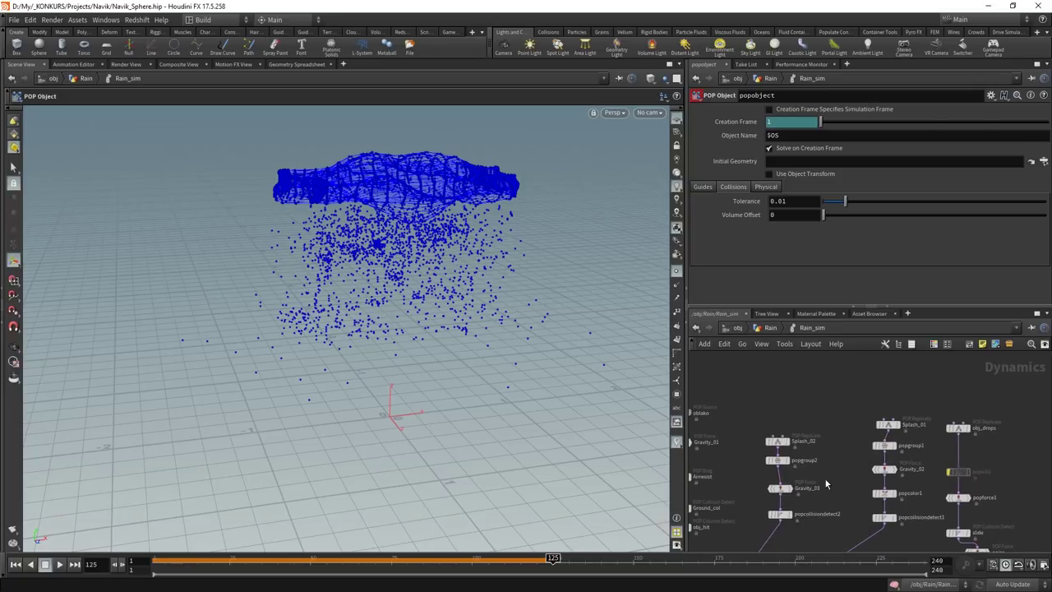
scroll(826, 485, "up", 2)
Delete the popgroup2 node
left_click(770, 476)
left_click(767, 436)
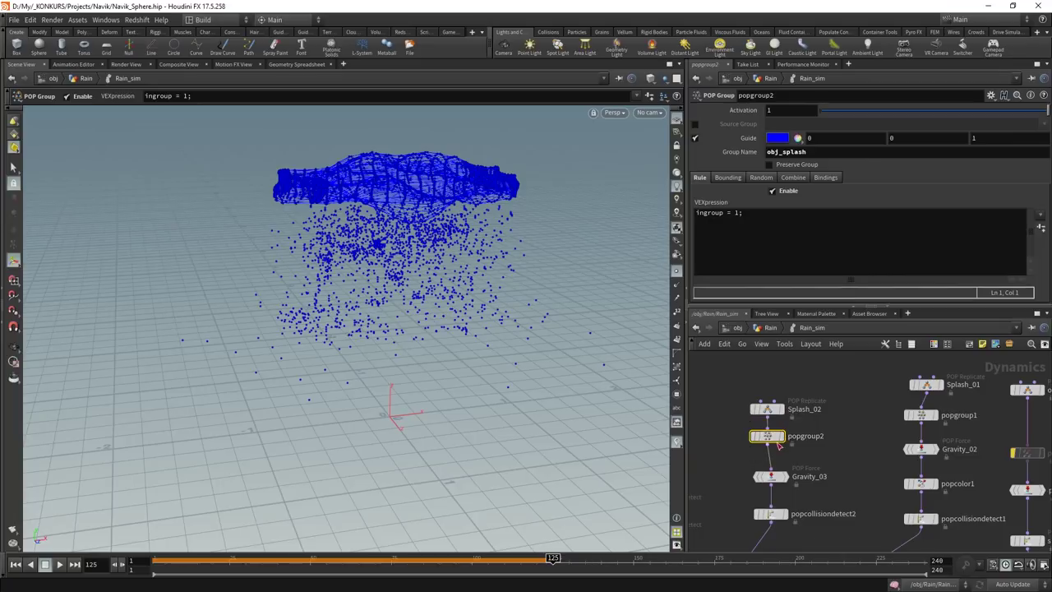
key("Delete")
Set Gravity_03's group to stream_Splash_02 and Gravity_02's to stream_Splash_01
left_click(770, 476)
left_click(1036, 123)
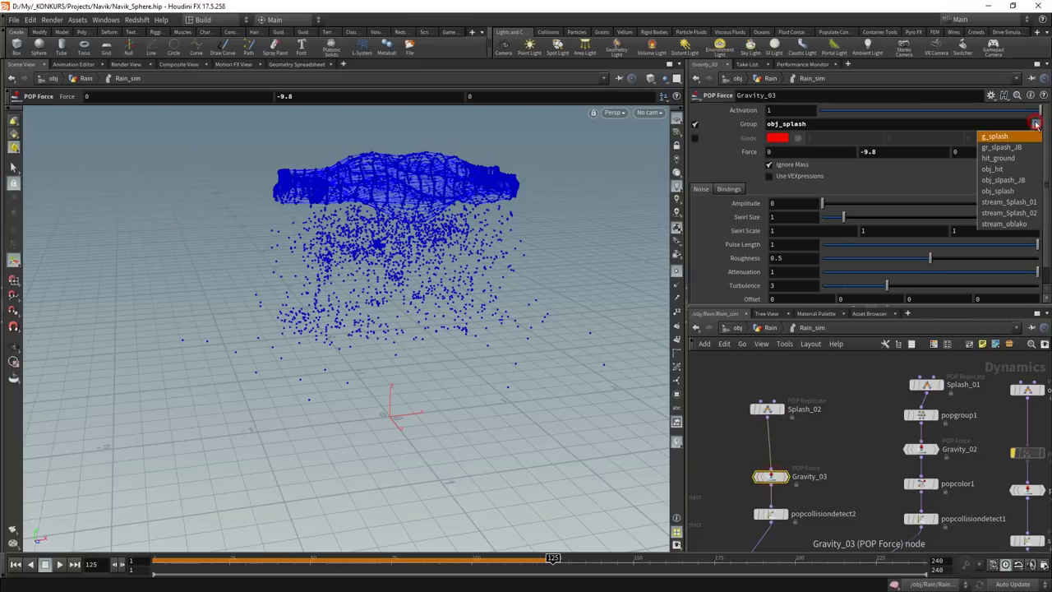
left_click(1010, 212)
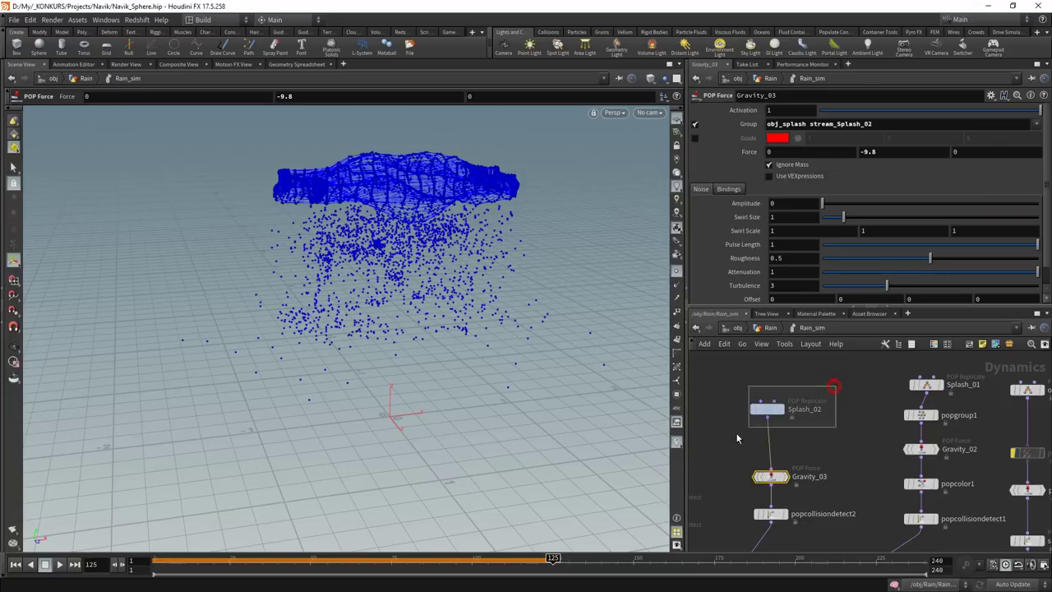
left_click(767, 408)
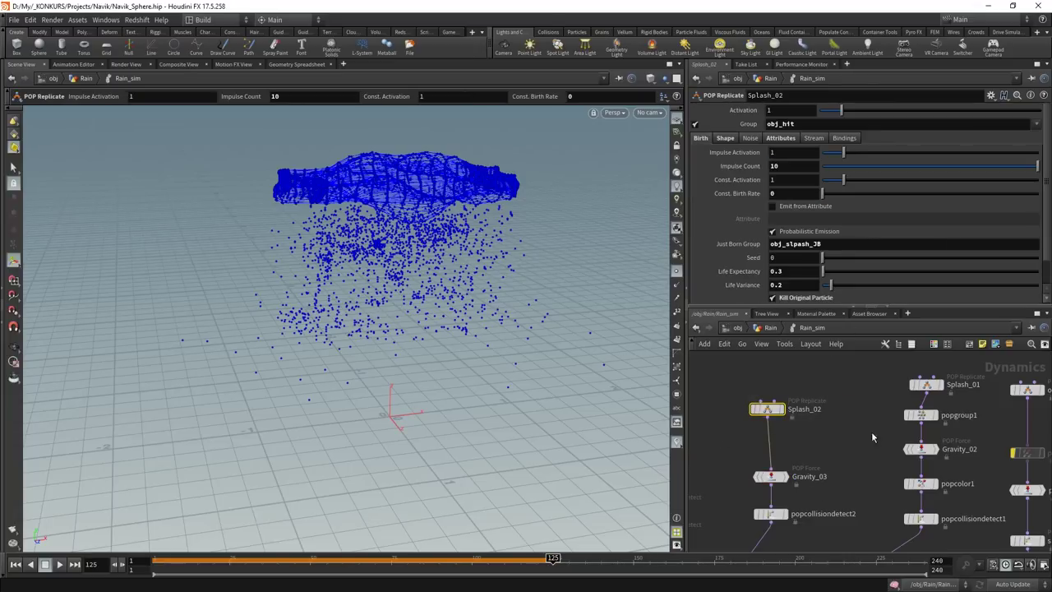
left_click(932, 419)
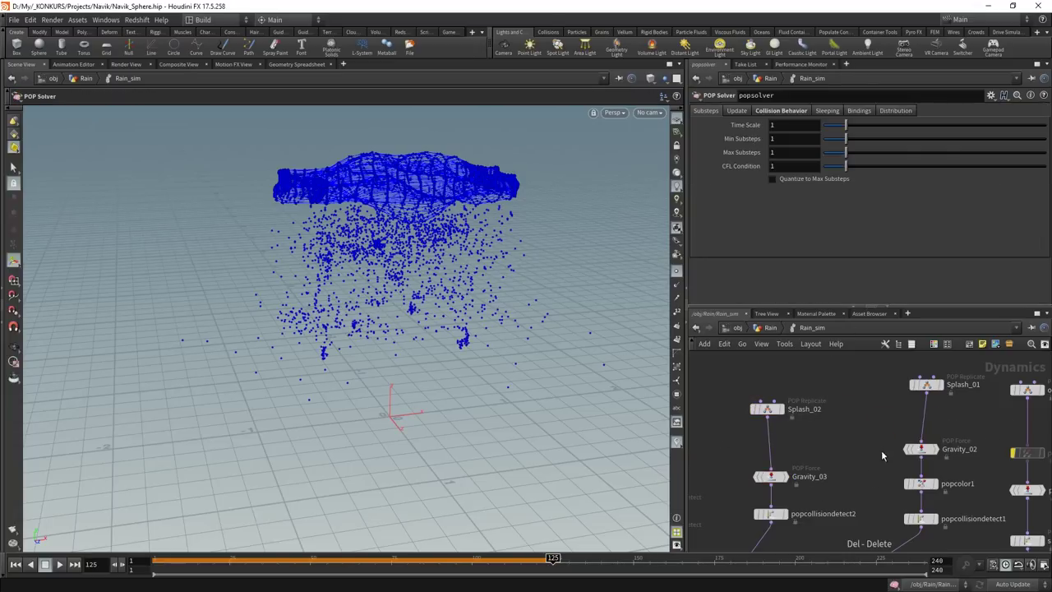
left_click(911, 449)
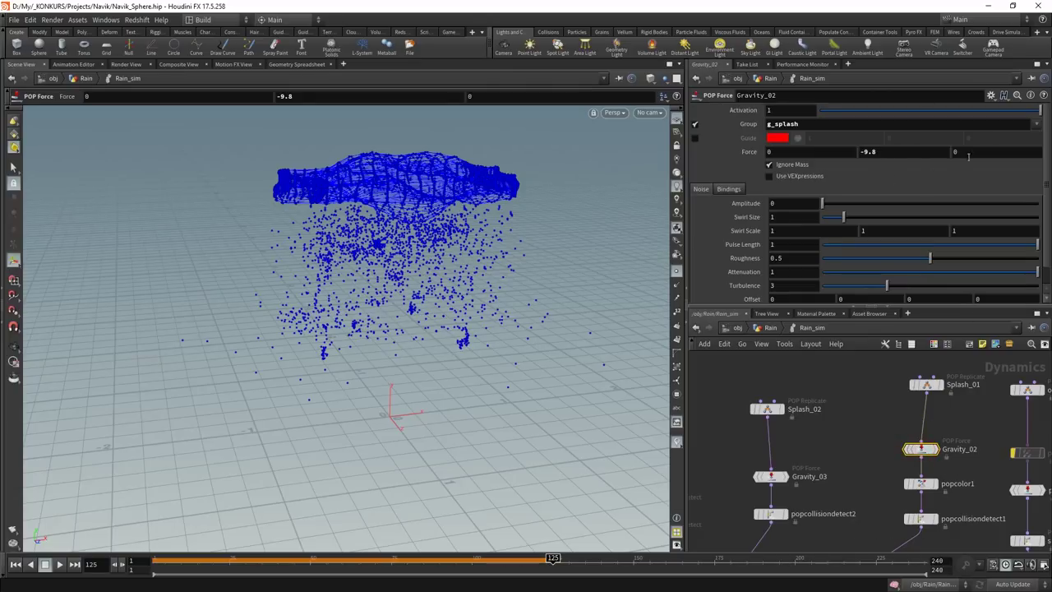
left_click(1035, 123)
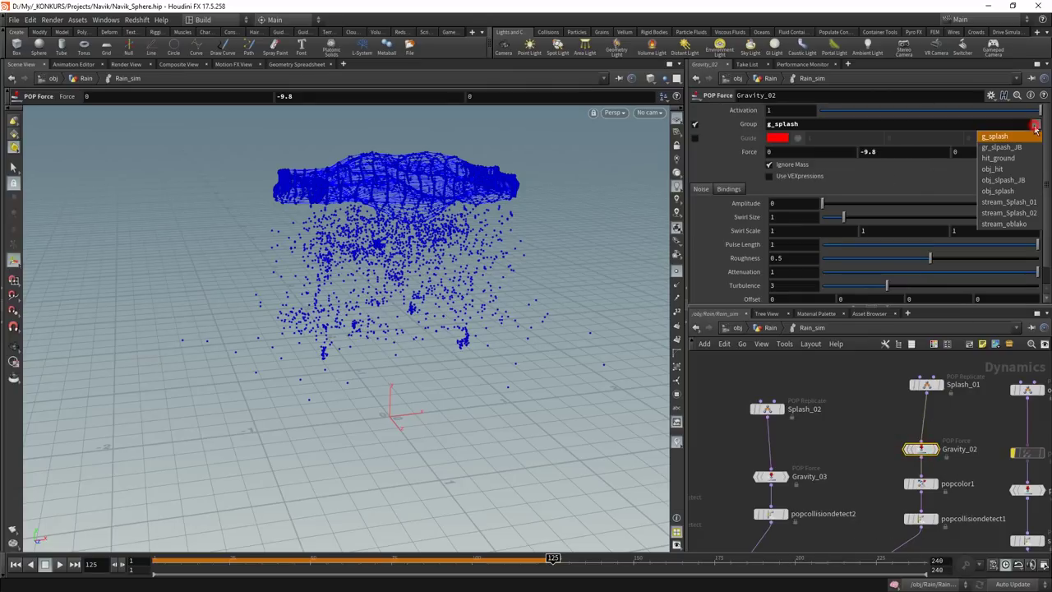
left_click(1009, 199)
Change popcollisiondetect2's group from obj_splash to stream_Splash_02
left_click(770, 476)
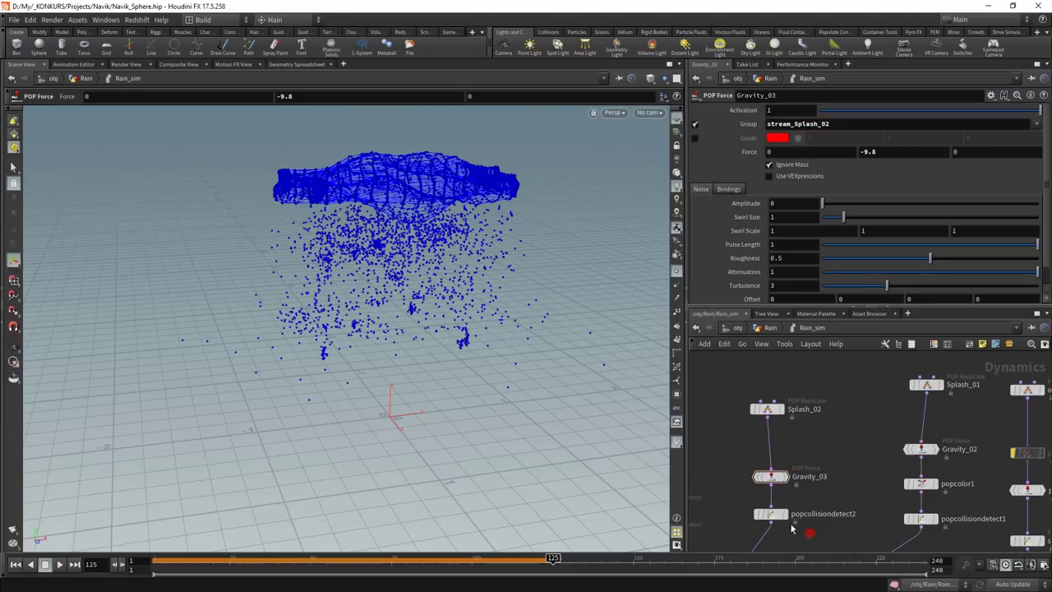
left_click(771, 515)
left_click(824, 124)
key("BackSpace")
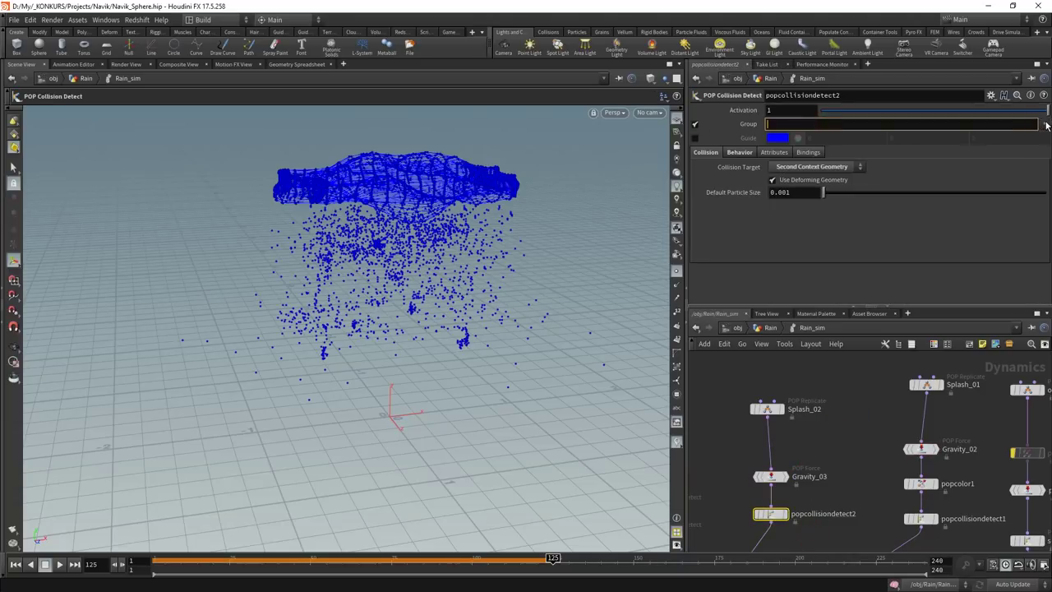
left_click(1047, 125)
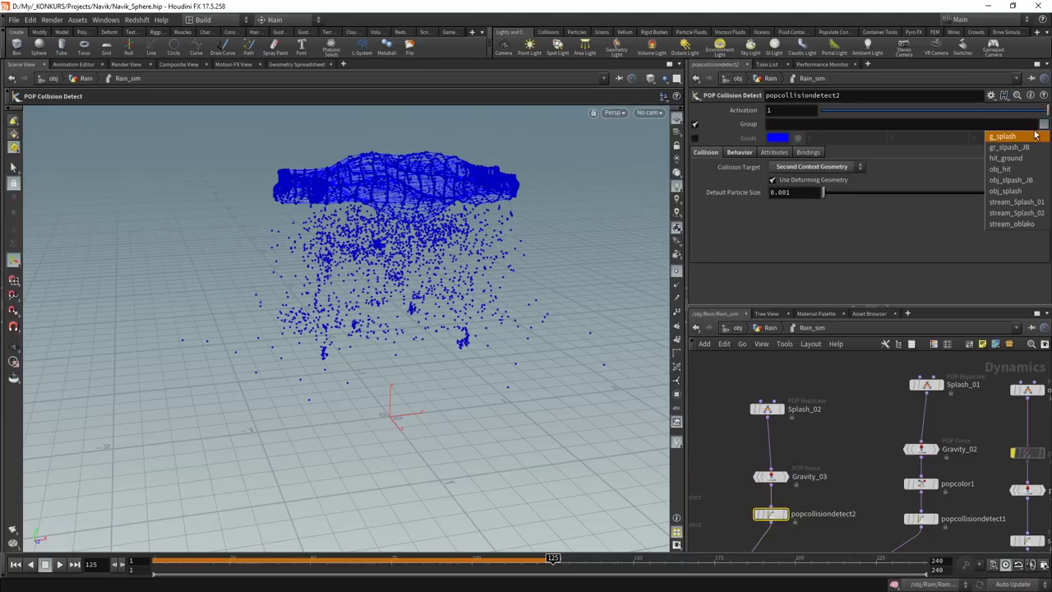
left_click(1011, 206)
Replace g_splash with stream_Splash_01 on popcollisiondetect1 and popcolor1
middle_click_drag(826, 478, 830, 439)
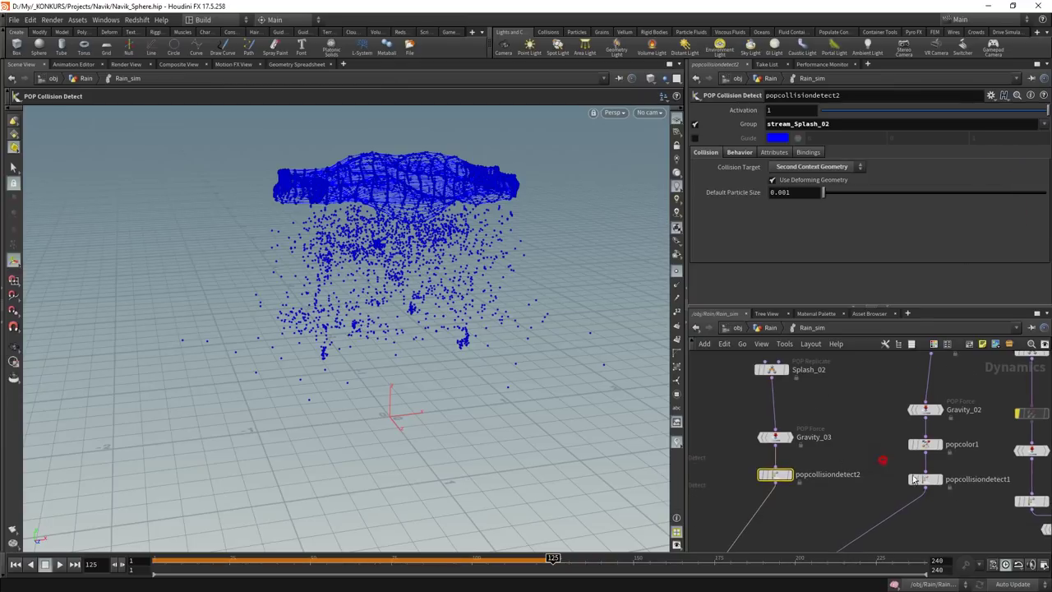
left_click(924, 480)
left_click(874, 124)
key("BackSpace")
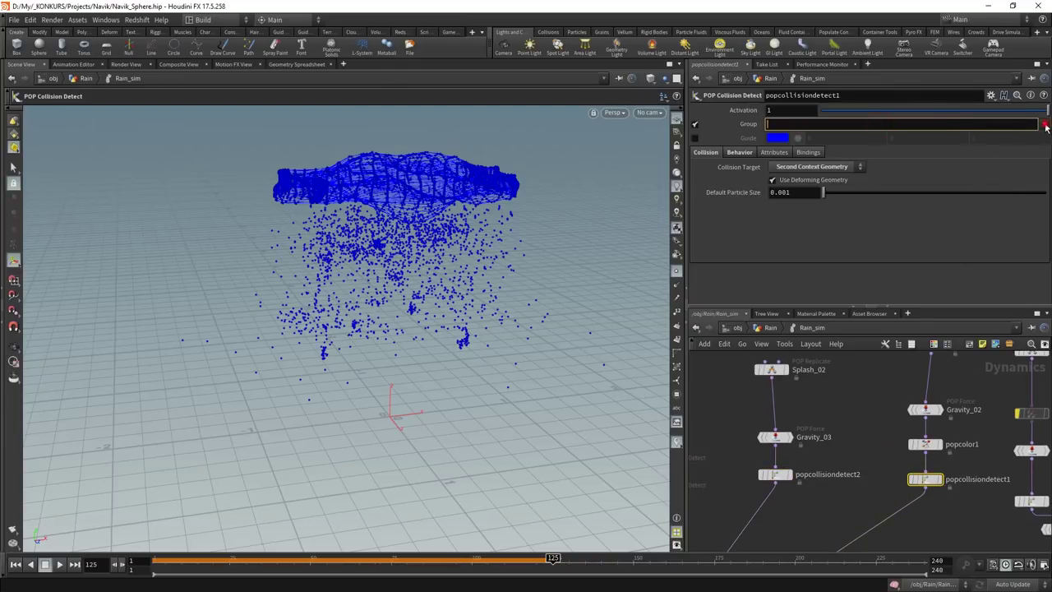
left_click(1047, 124)
left_click(1014, 205)
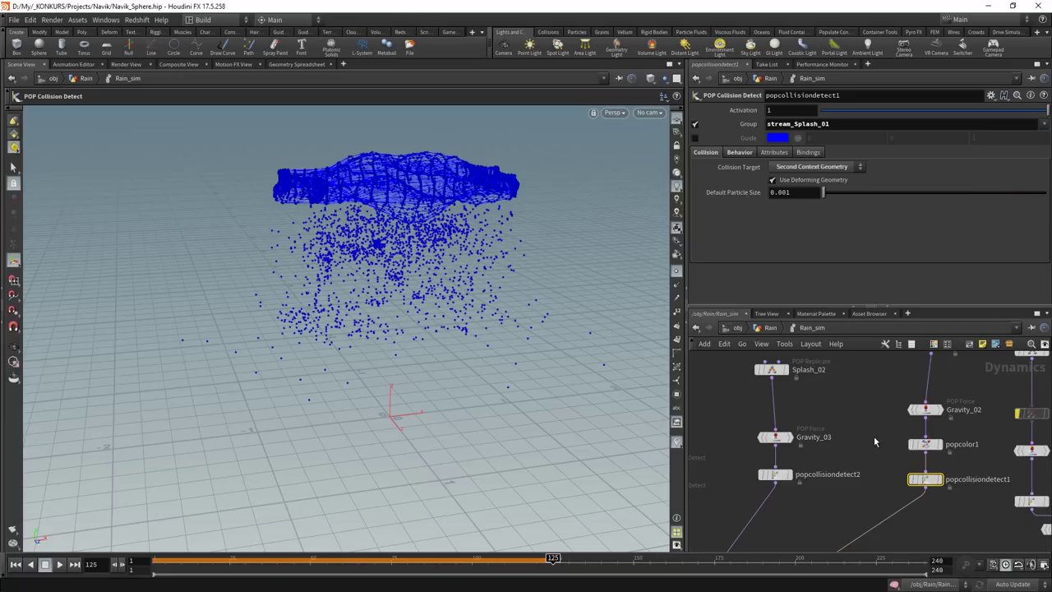
left_click(925, 444)
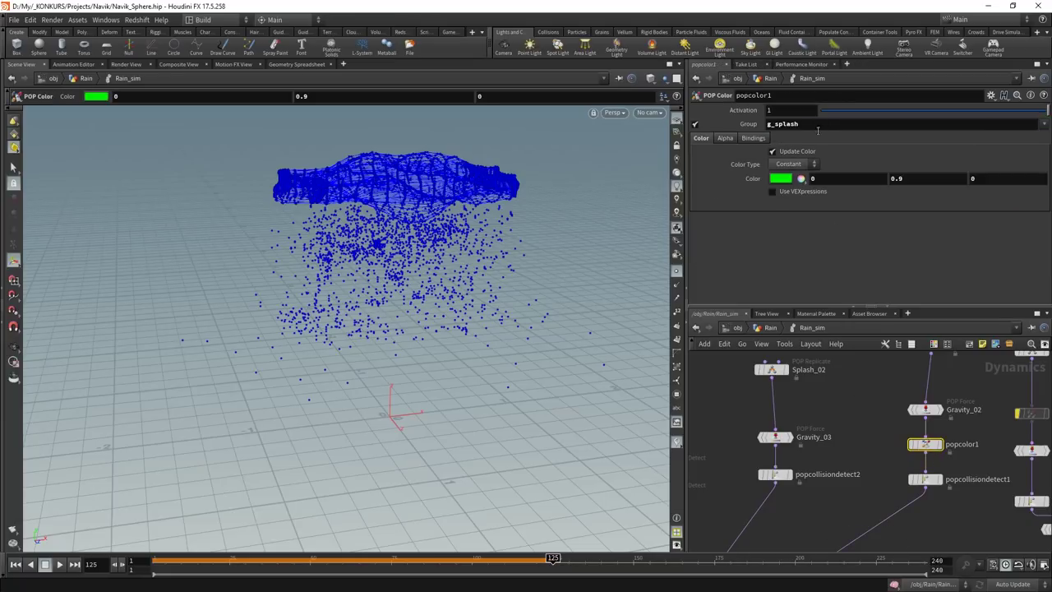
left_click(858, 129)
key("BackSpace")
left_click(1044, 124)
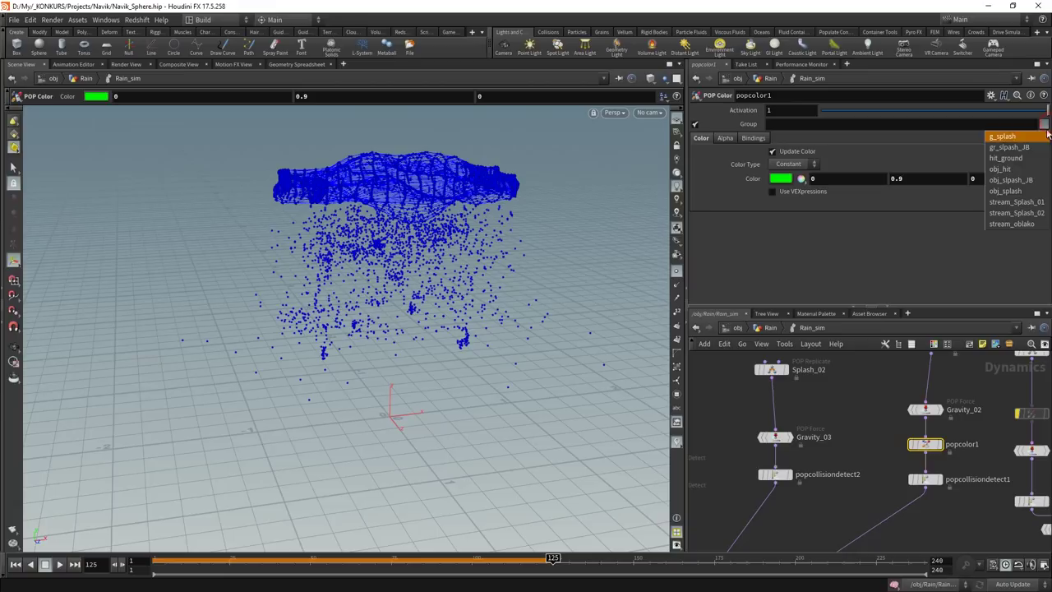
left_click(1017, 202)
scroll(835, 480, "down", 3)
Play the simulation from around frame 90
scroll(847, 507, "down", 3)
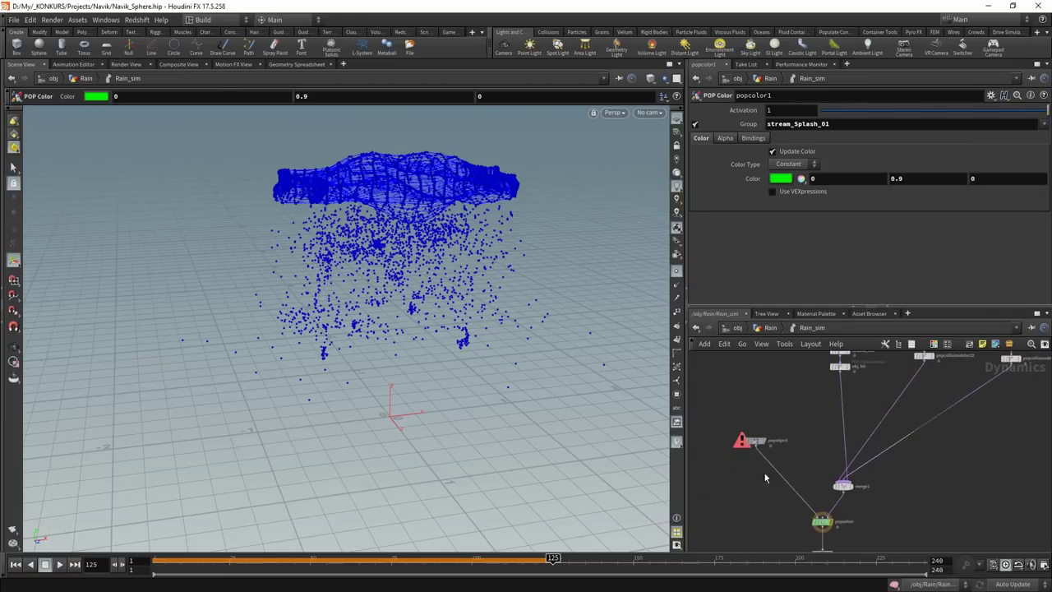
left_click(434, 560)
left_click(59, 564)
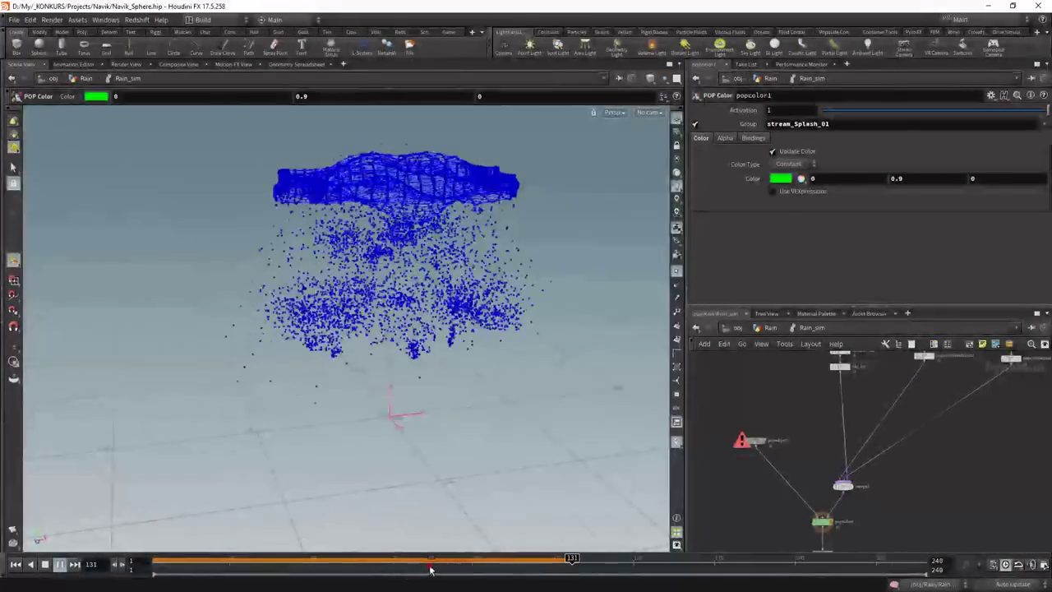
scroll(880, 477, "down", 3)
scroll(888, 469, "up", 3)
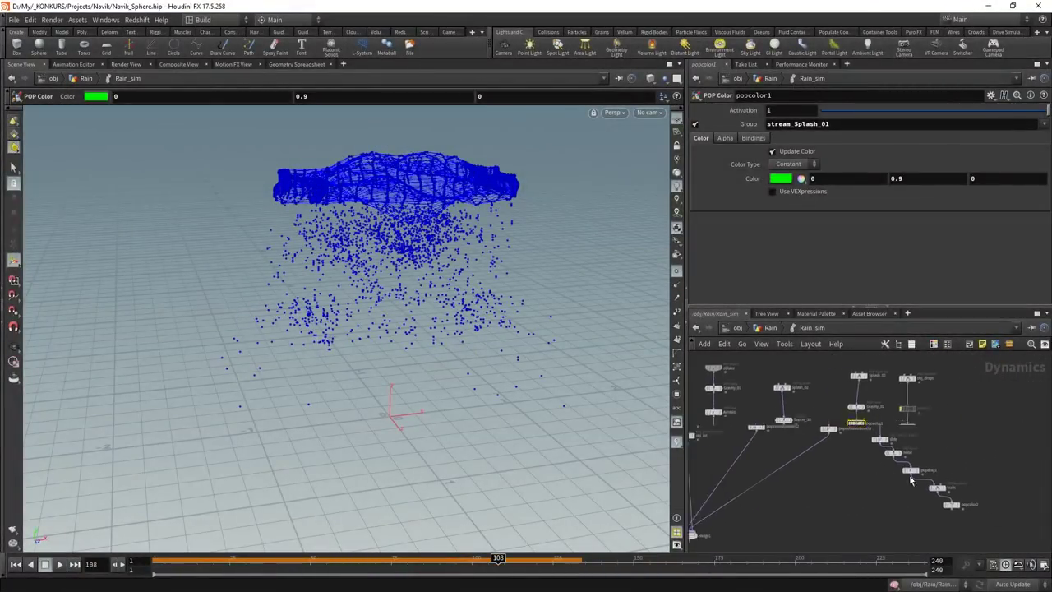
Arrange the splash_02, splash_01, gravity and collision nodes into side-by-side columns
left_click_drag(787, 365, 822, 448)
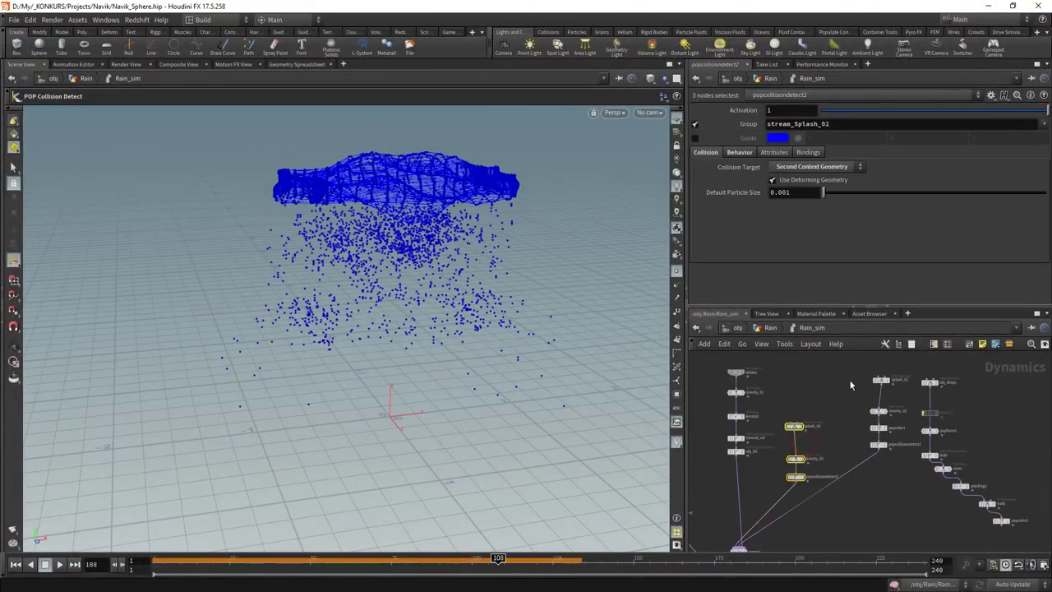
left_click_drag(852, 366, 889, 457)
mouse_move(879, 411)
left_mouse_down()
mouse_move(855, 458)
mouse_move(872, 521)
left_mouse_up()
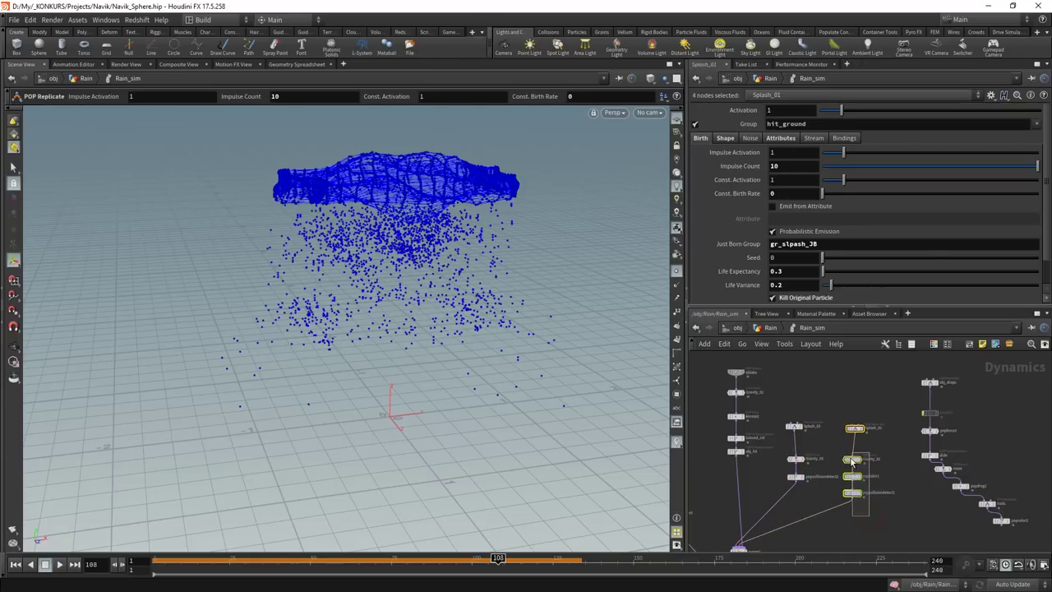
left_click_drag(853, 460, 854, 446)
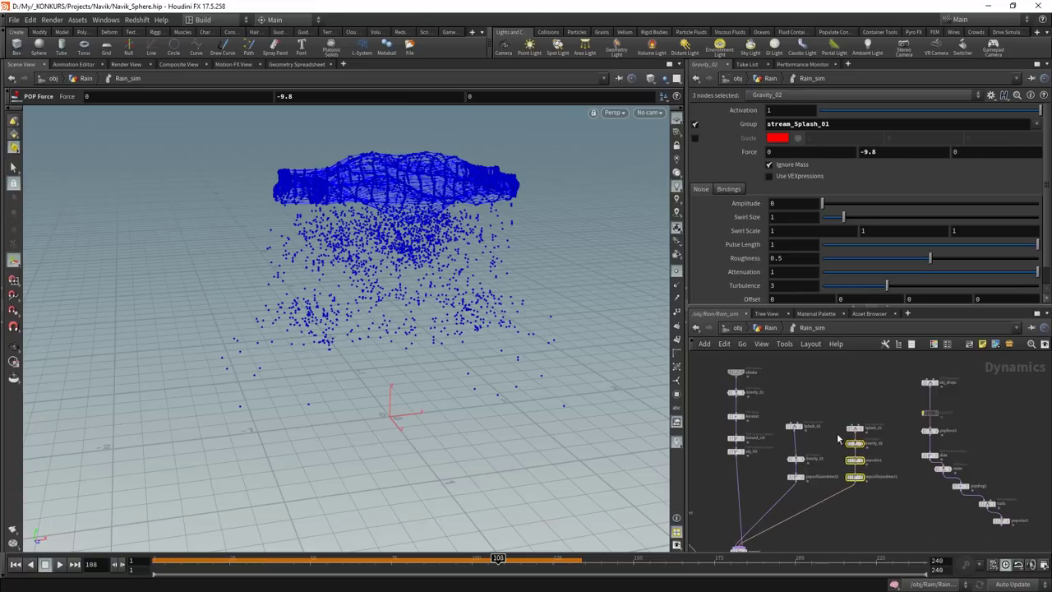
Set Rain_sim's Object Merge Object field to the pop* pattern
key("u")
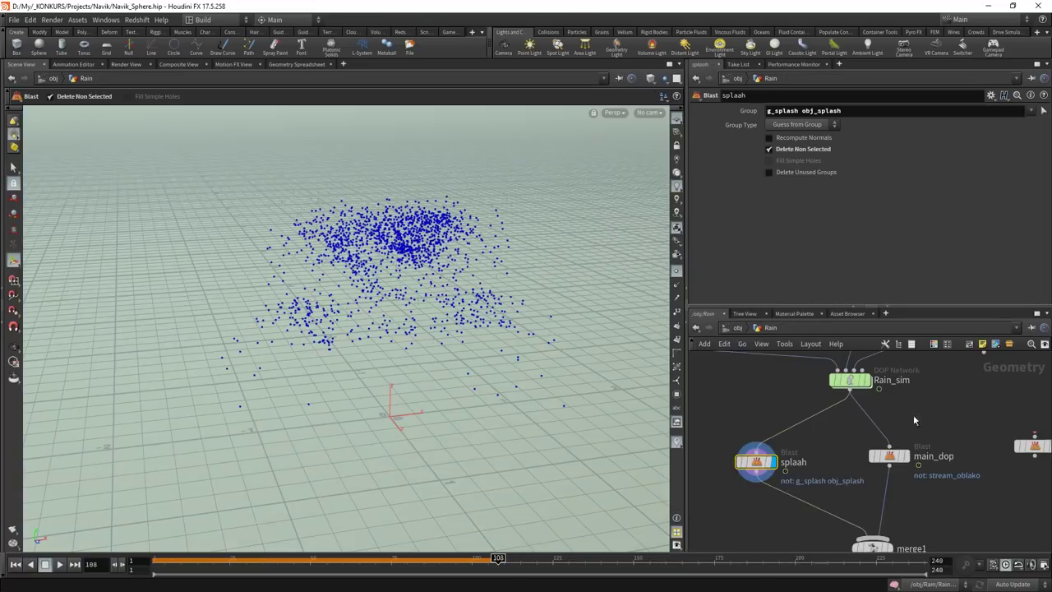
left_click(904, 456)
left_click(889, 456)
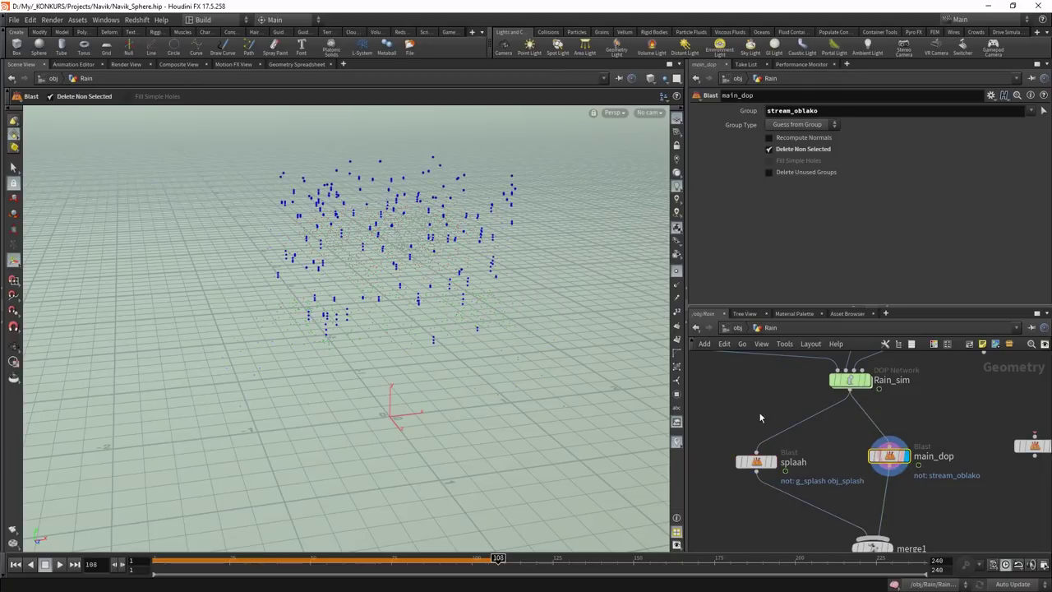
middle_click_drag(898, 419, 889, 448)
left_click(839, 410)
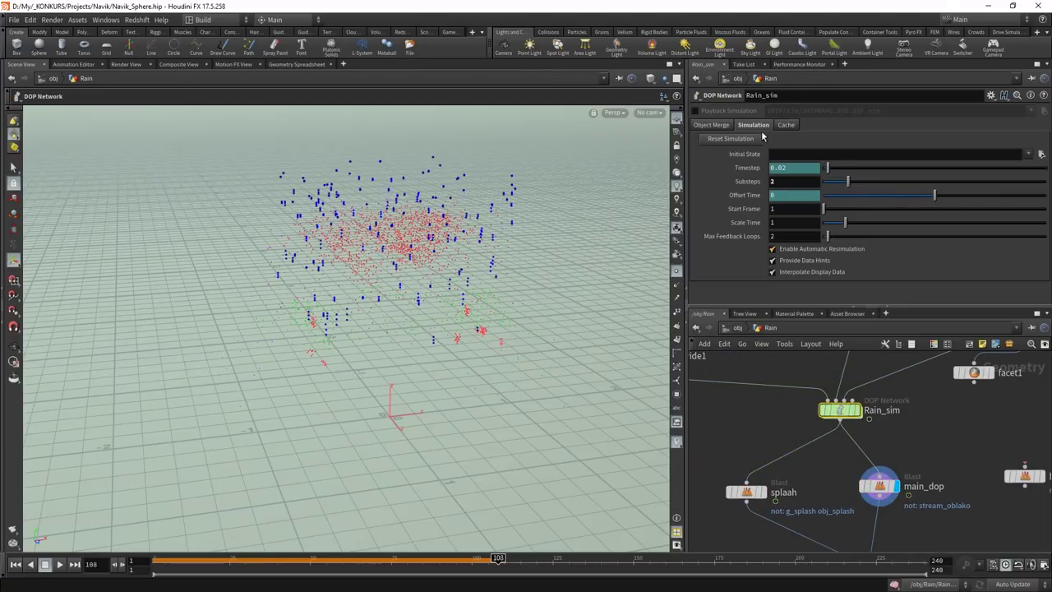
left_click(712, 125)
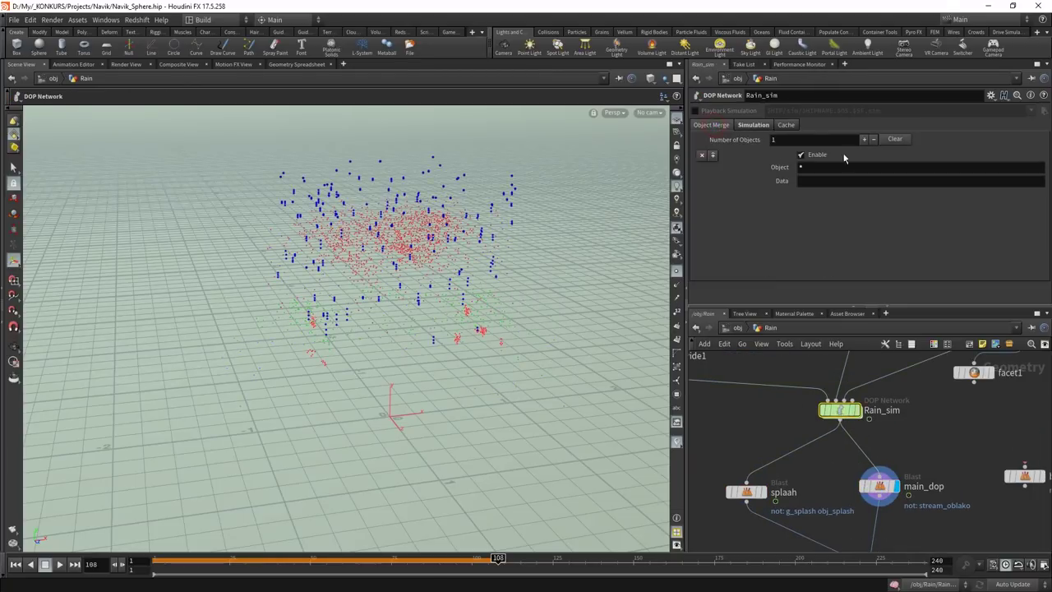
left_click(812, 167)
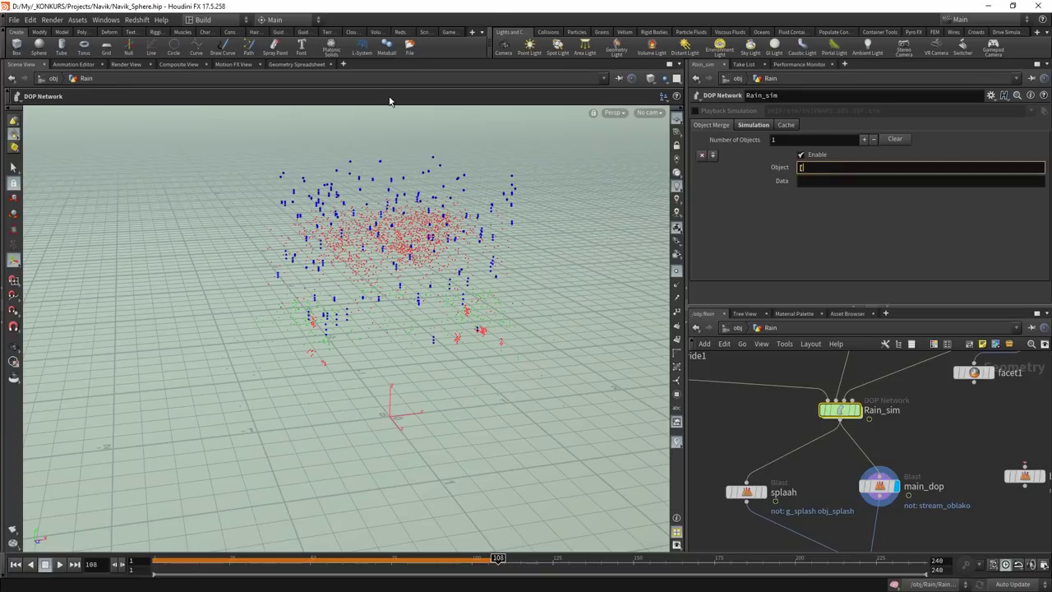
type("pop")
key("Return")
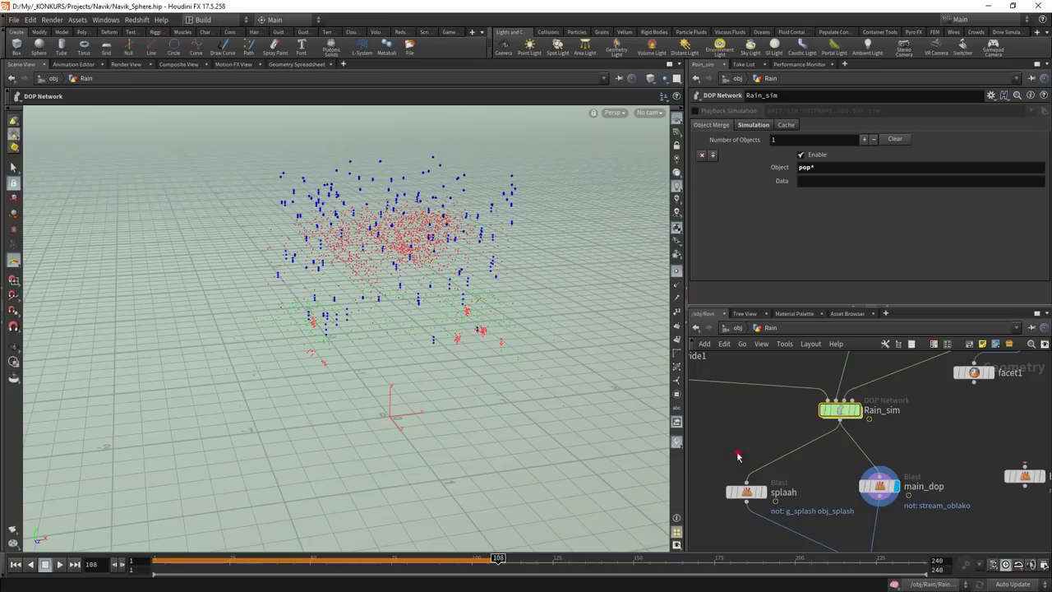
Delete the splash and main_dop Blast nodes, leaving merge1, rain_out and copy1
left_click_drag(742, 453, 856, 510)
key("Delete")
mouse_move(818, 518)
middle_mouse_down()
mouse_move(863, 456)
mouse_move(777, 516)
middle_mouse_up()
left_click(757, 534)
scroll(354, 328, "up", 3)
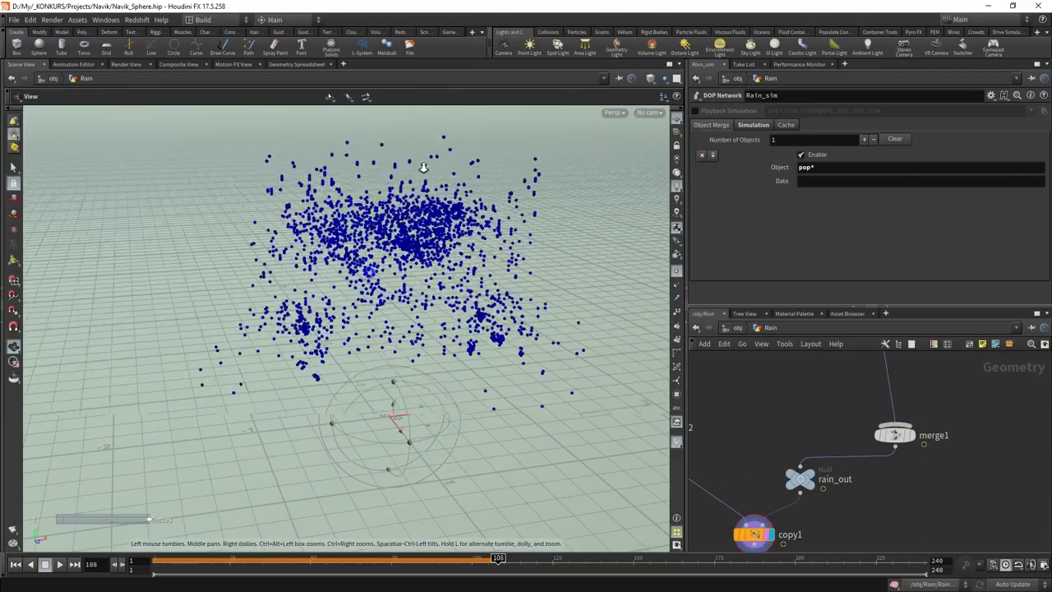
scroll(353, 329, "up", 3)
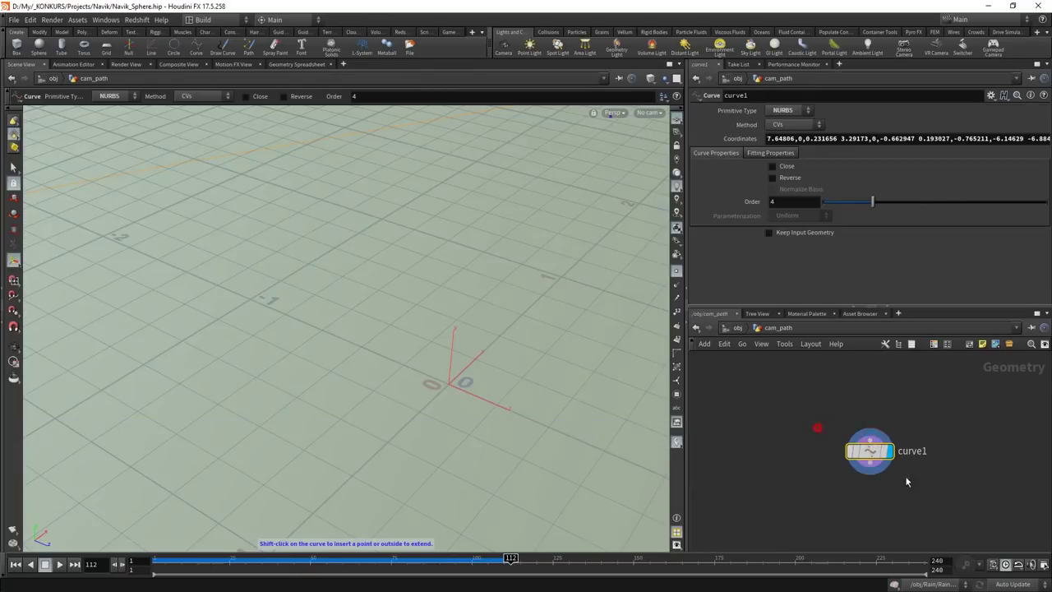
From frame 1, view the scene through cam1, scrub forward, then check cam1's constraint types
key("ctrl+Up")
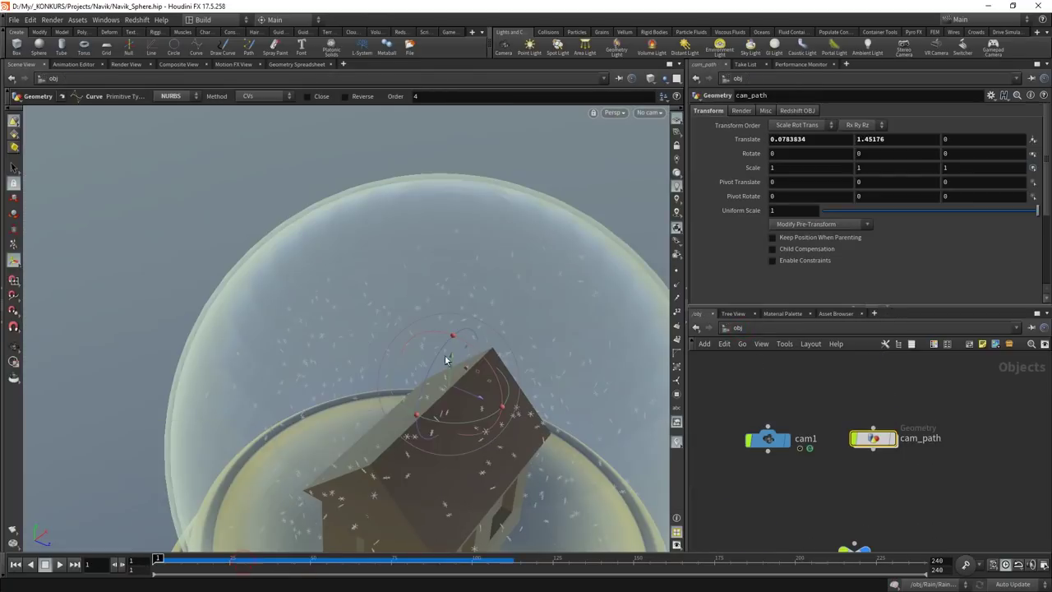
left_click(650, 111)
left_click(655, 164)
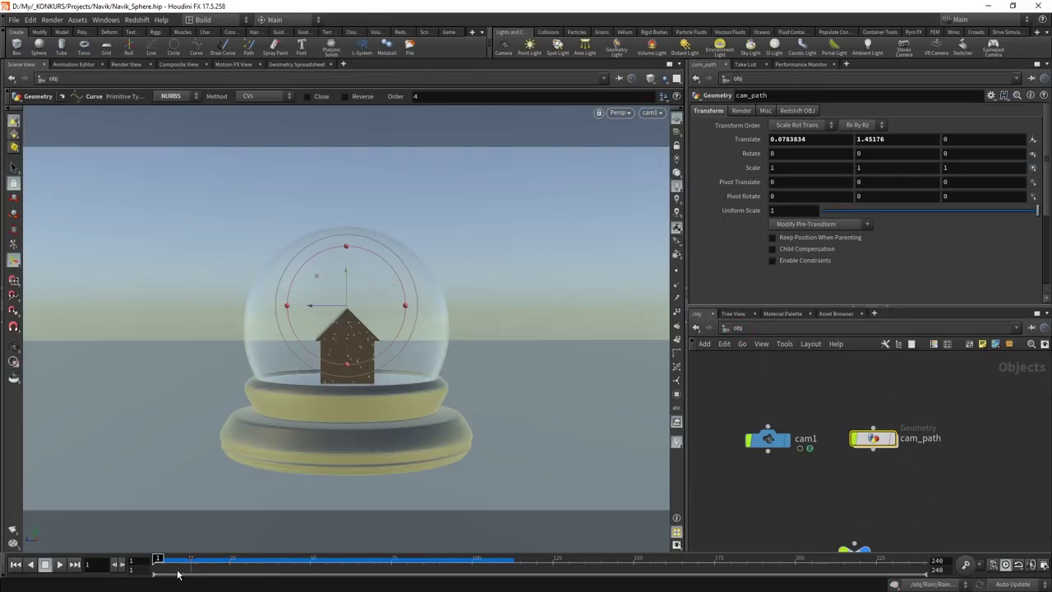
left_click_drag(159, 564, 369, 580)
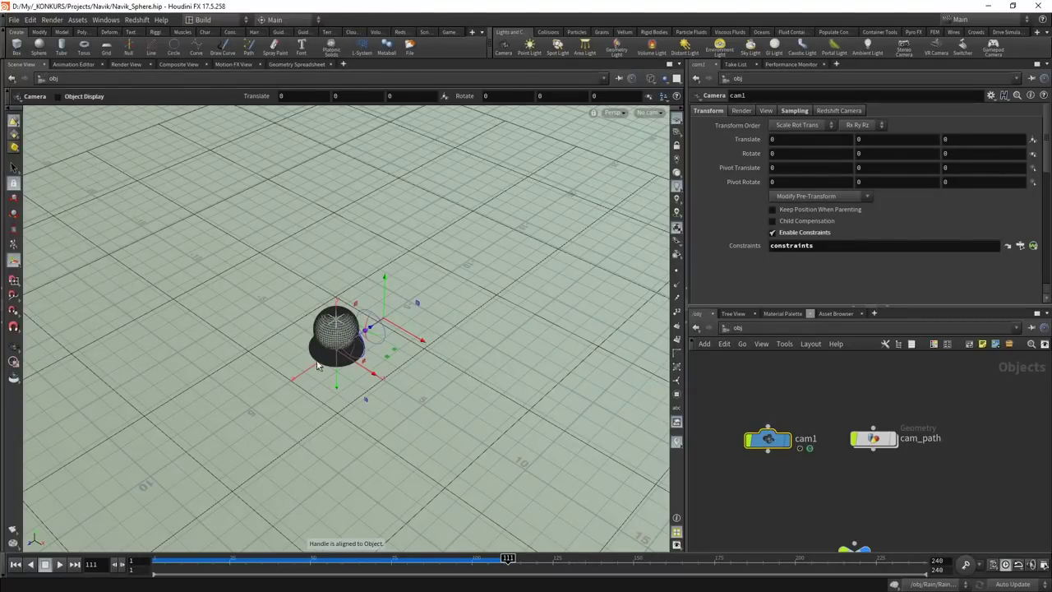
scroll(319, 365, "up", 5)
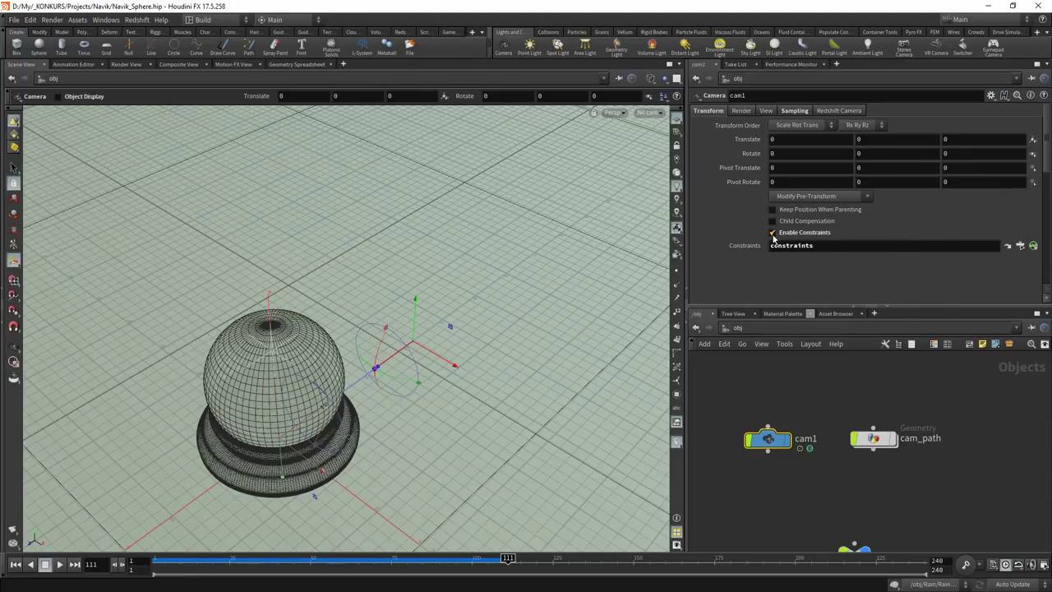
left_click(1034, 245)
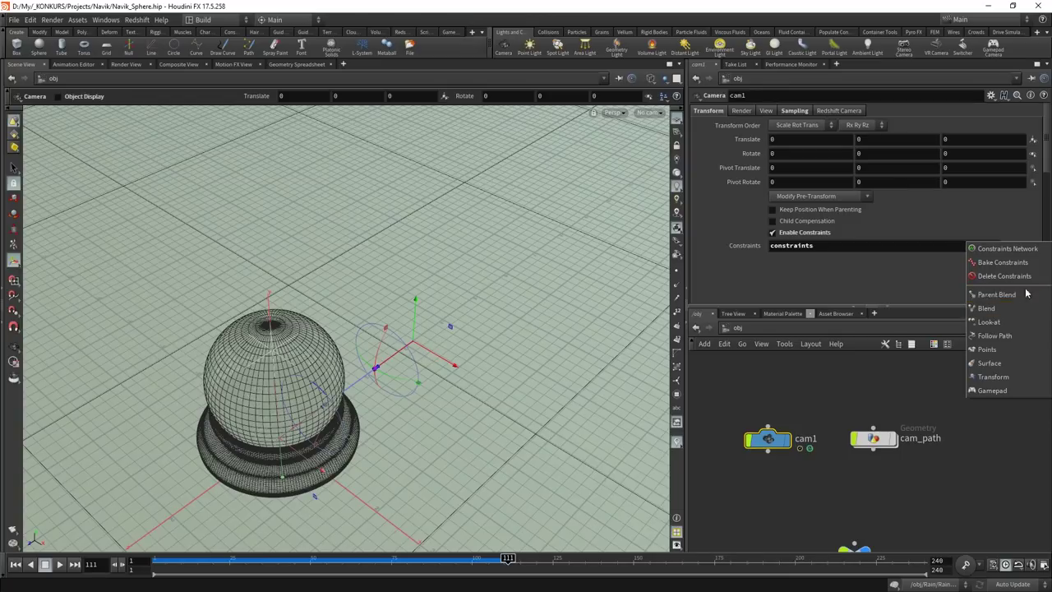
left_click(781, 457)
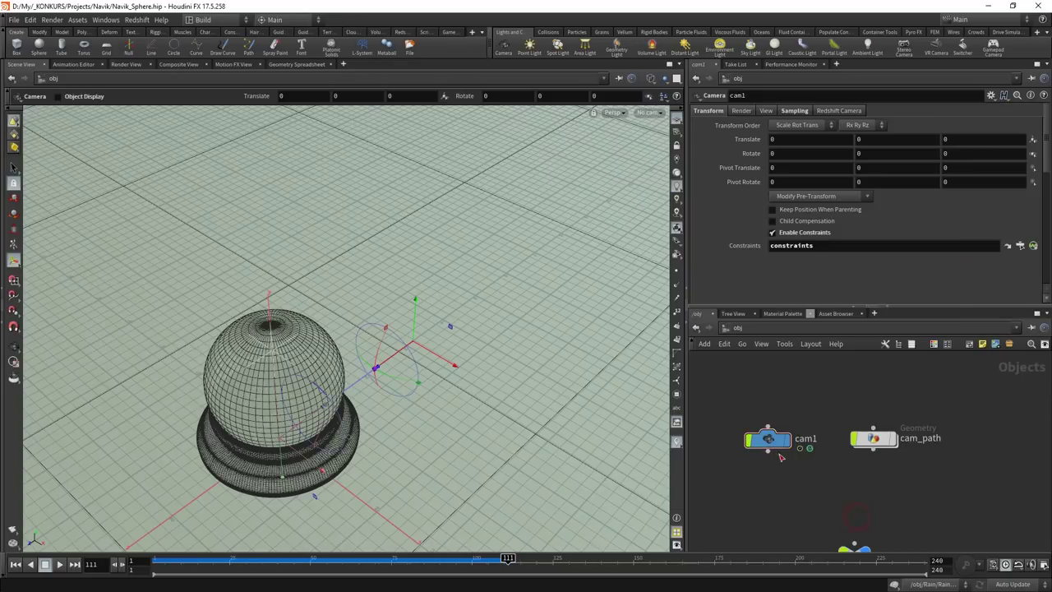
Enter cam1's constraints network and select its Follow Path node
left_click(790, 233)
left_click(791, 233)
double_click(769, 438)
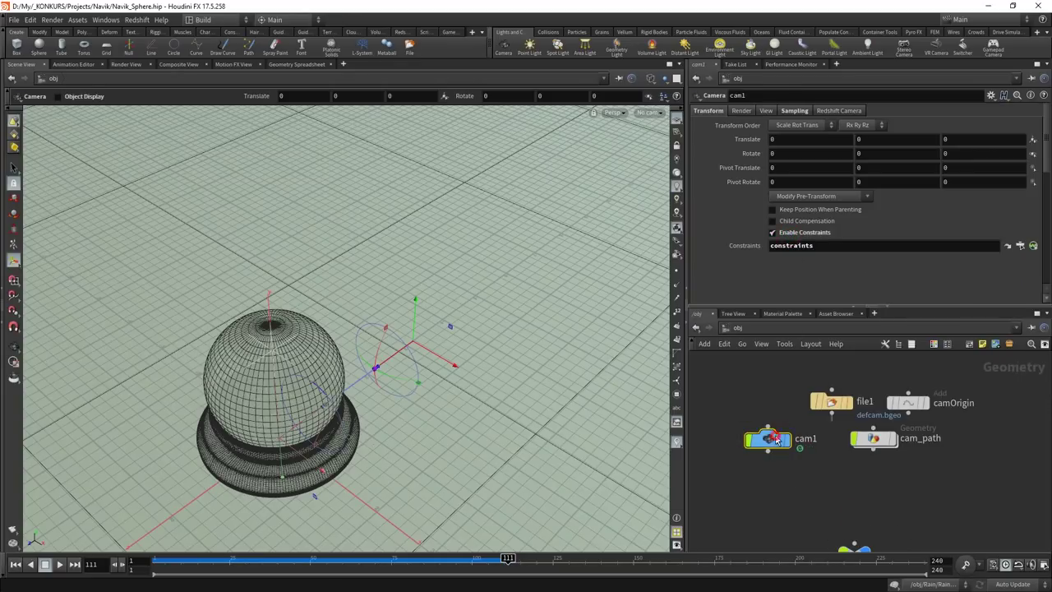
double_click(907, 505)
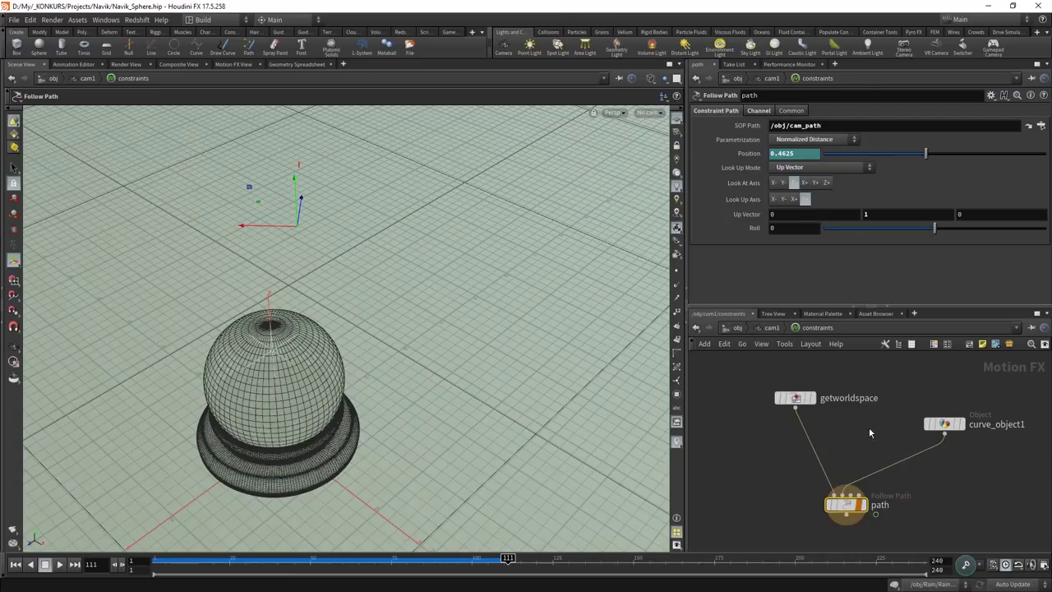
left_click(944, 423)
left_click(794, 398)
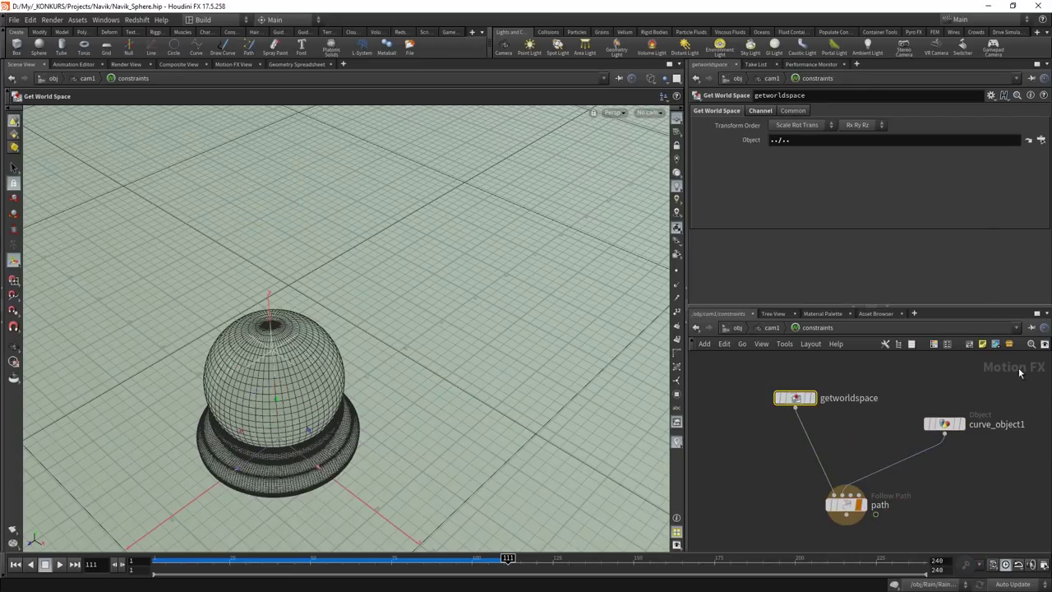
left_click(846, 504)
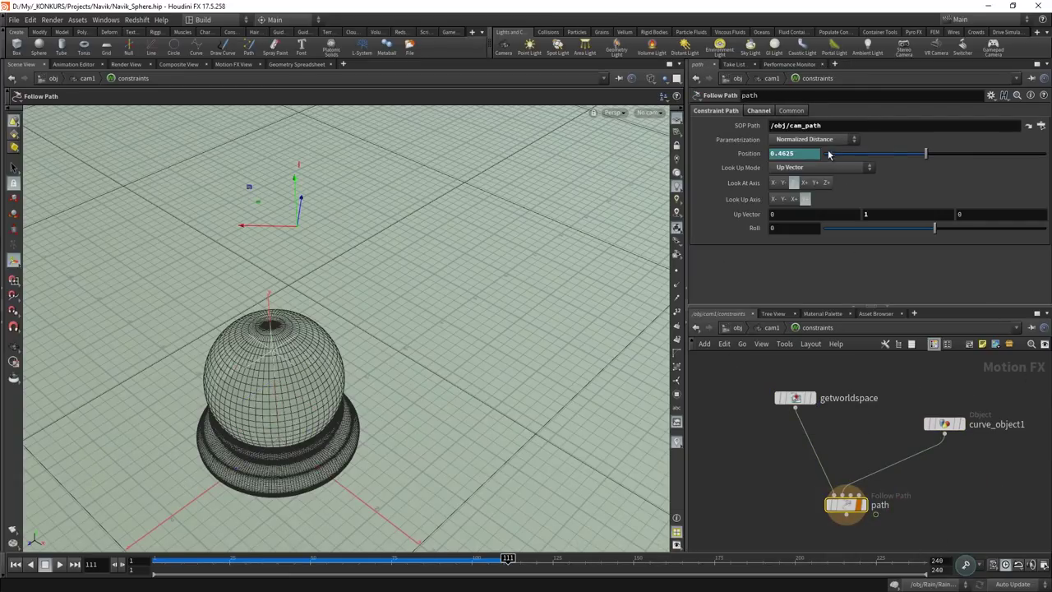
Set the Follow Path Position to $FF/$RFEND and scrub to watch cam1 travel cam_path
middle_click(747, 154)
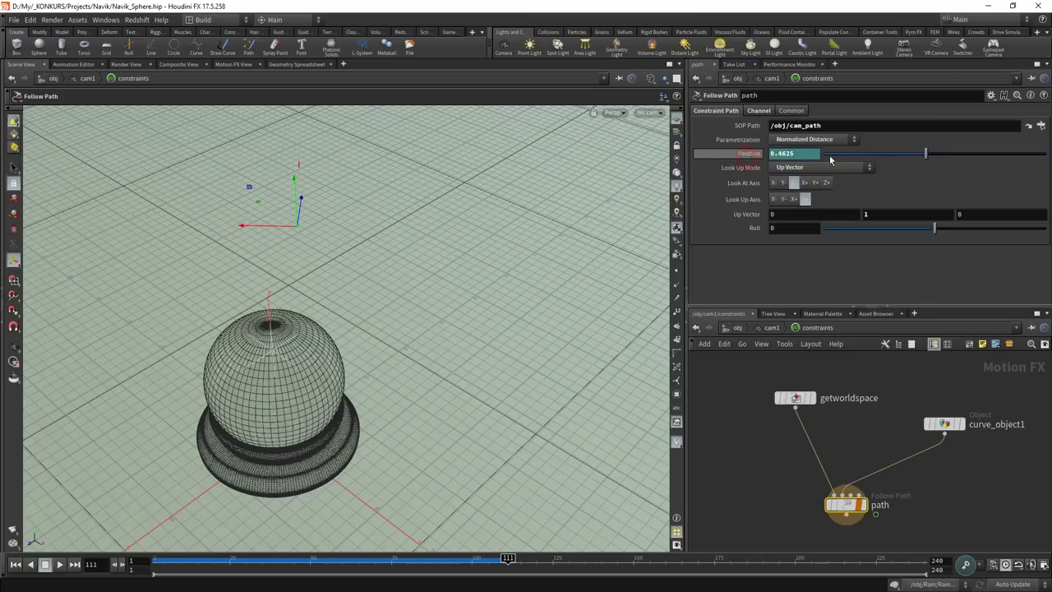
left_click(790, 153)
type("$FF/$RFEND")
key("Return")
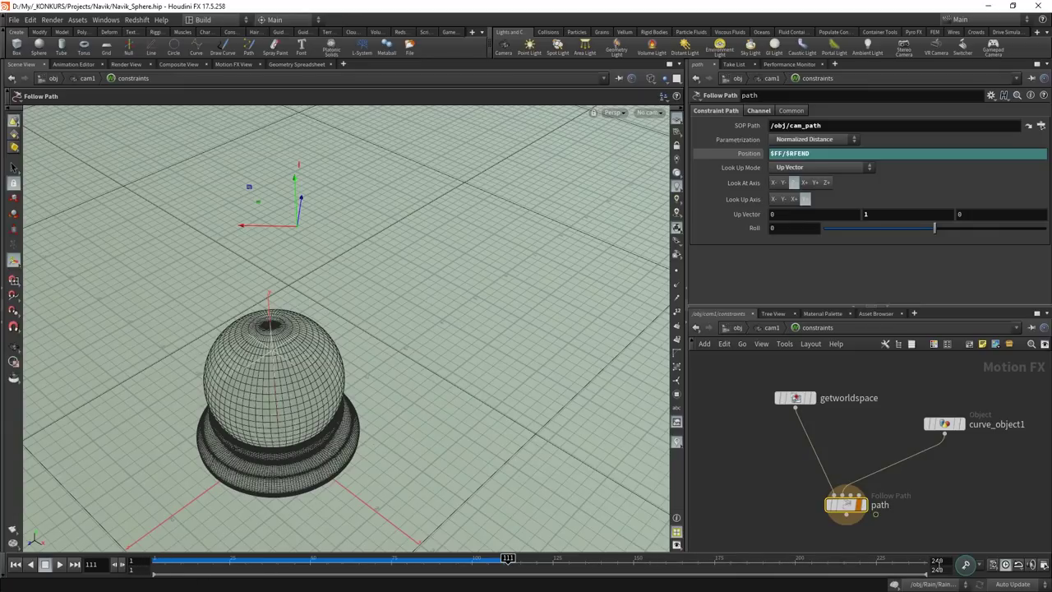
left_click_drag(346, 560, 531, 559)
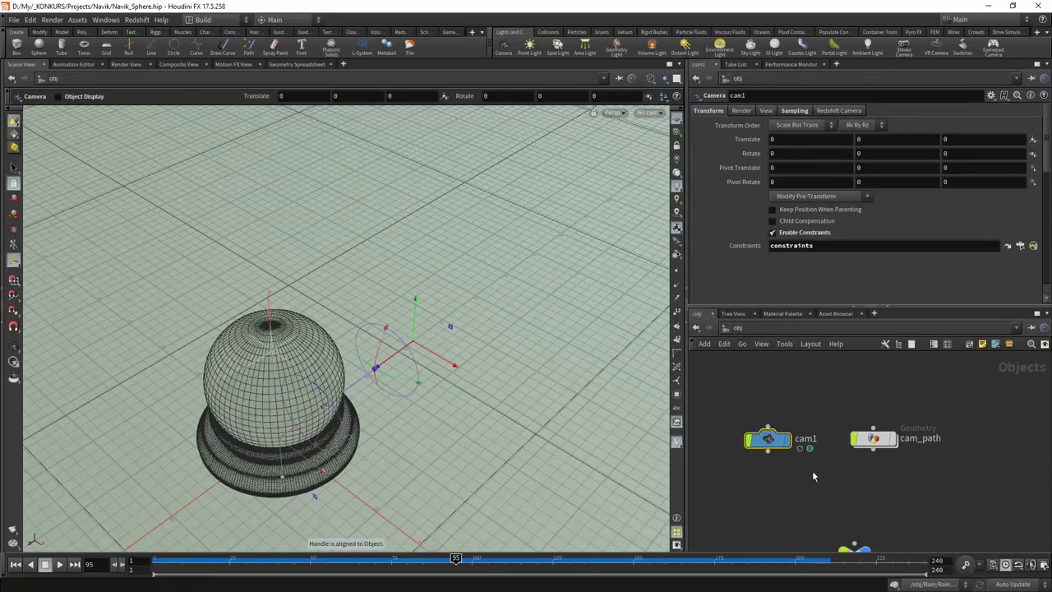
scroll(812, 476, "down", 3)
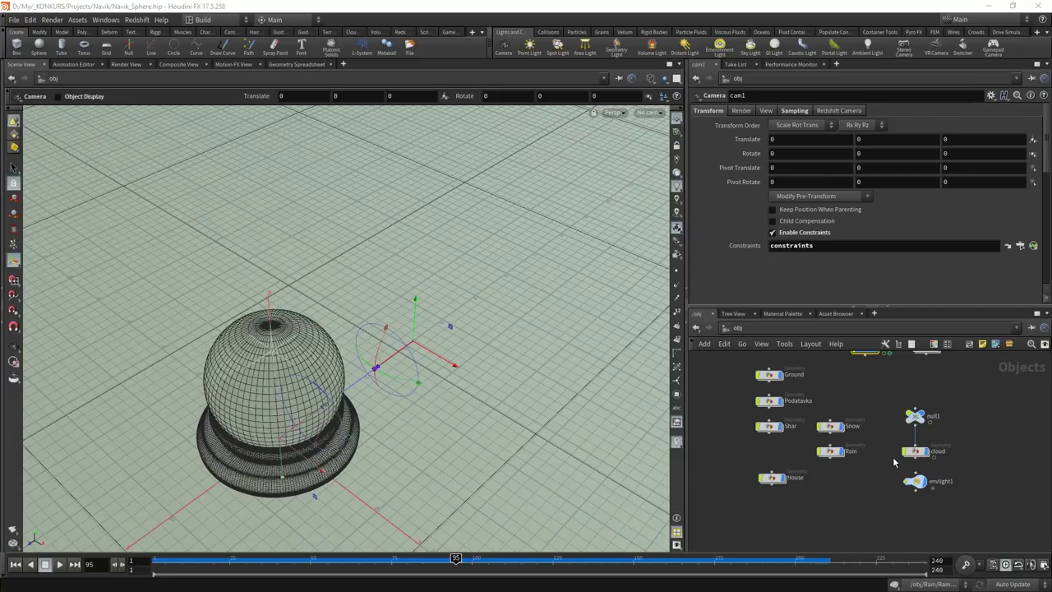
scroll(894, 462, "down", 3)
scroll(883, 395, "up", 2)
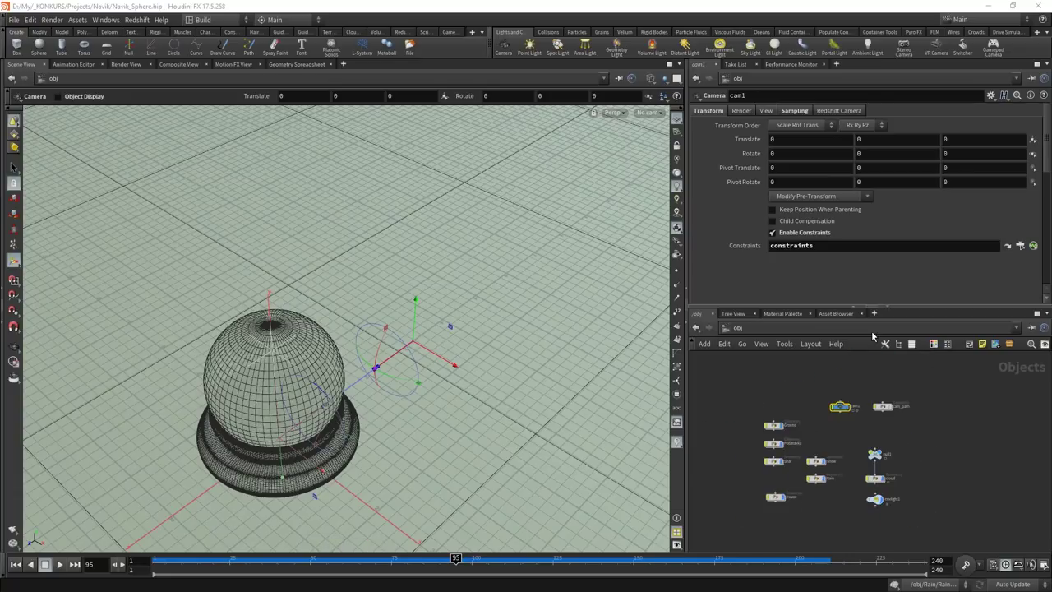
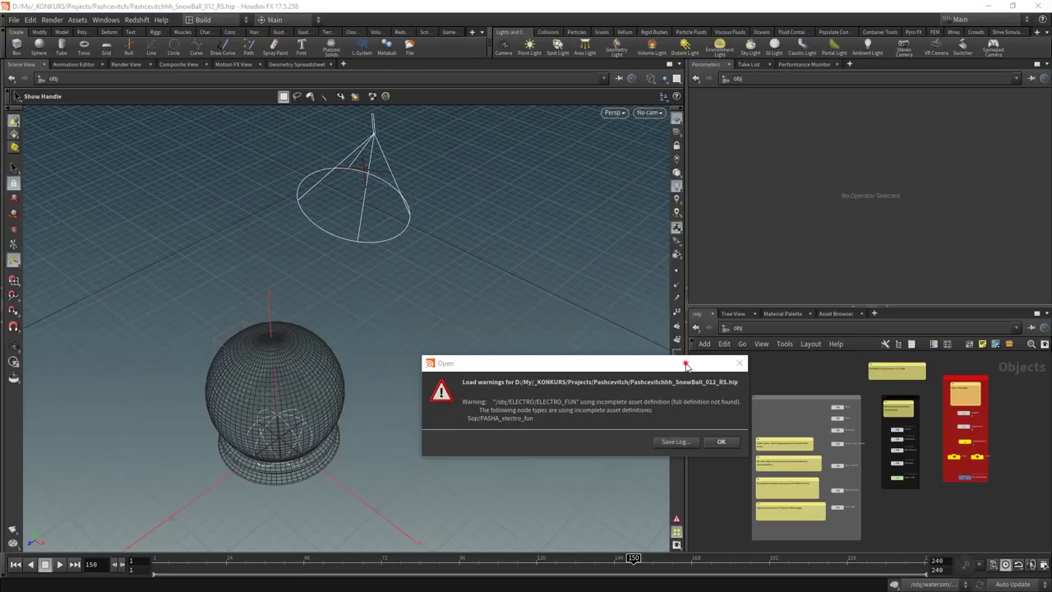
Move the load warnings about the incomplete electro_fun asset toward the upper left
mouse_move(686, 365)
left_mouse_down()
mouse_move(611, 200)
mouse_move(556, 190)
left_mouse_up()
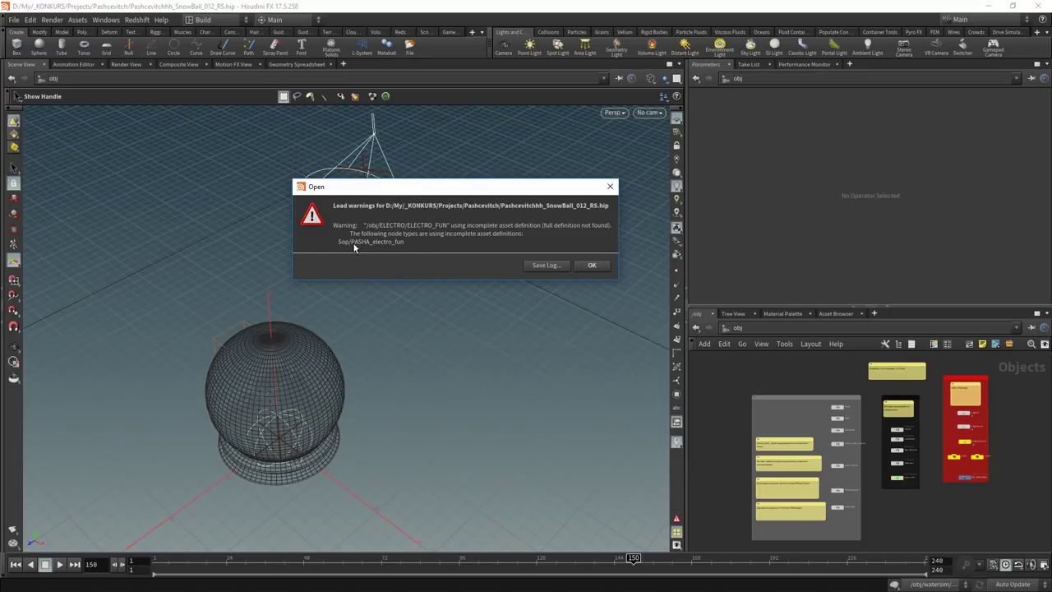
Dismiss the load warnings and maximize the network editor to survey the /obj network
left_click(590, 265)
middle_click_drag(841, 398, 776, 375)
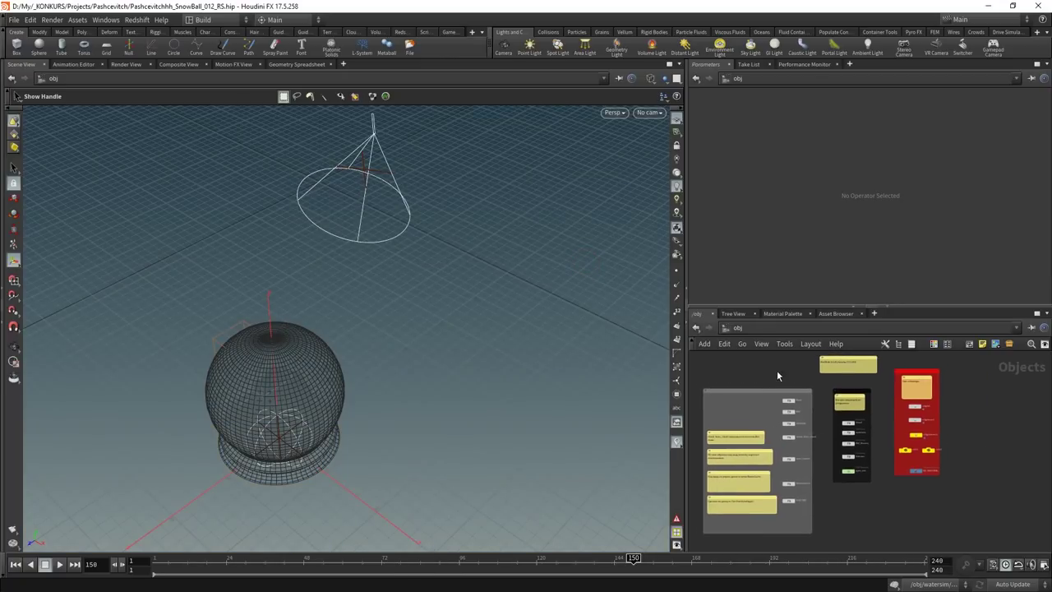
key("ctrl+b")
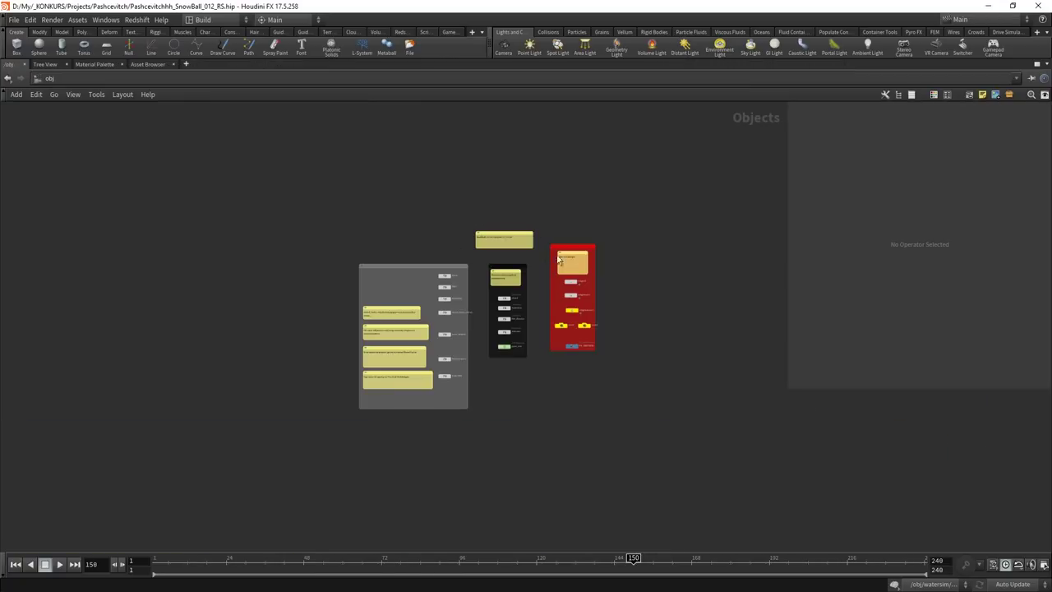
scroll(480, 258, "up", 3)
scroll(517, 263, "up", 2)
scroll(550, 196, "down", 1)
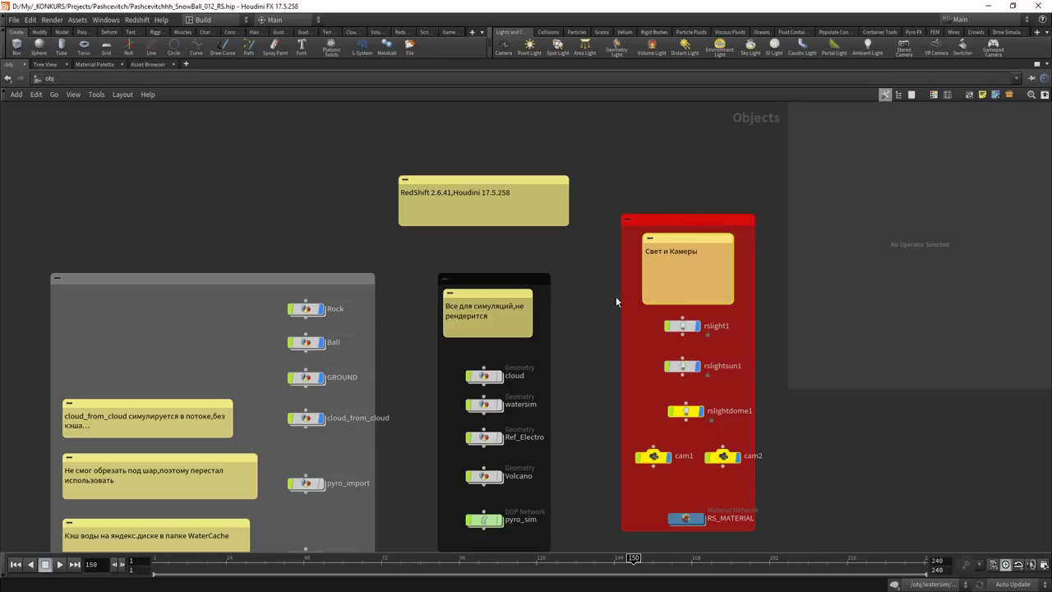
Read the network notes, restore the layout, and zoom in on the Rock, Ball and GROUND objects
middle_click_drag(574, 355, 652, 283)
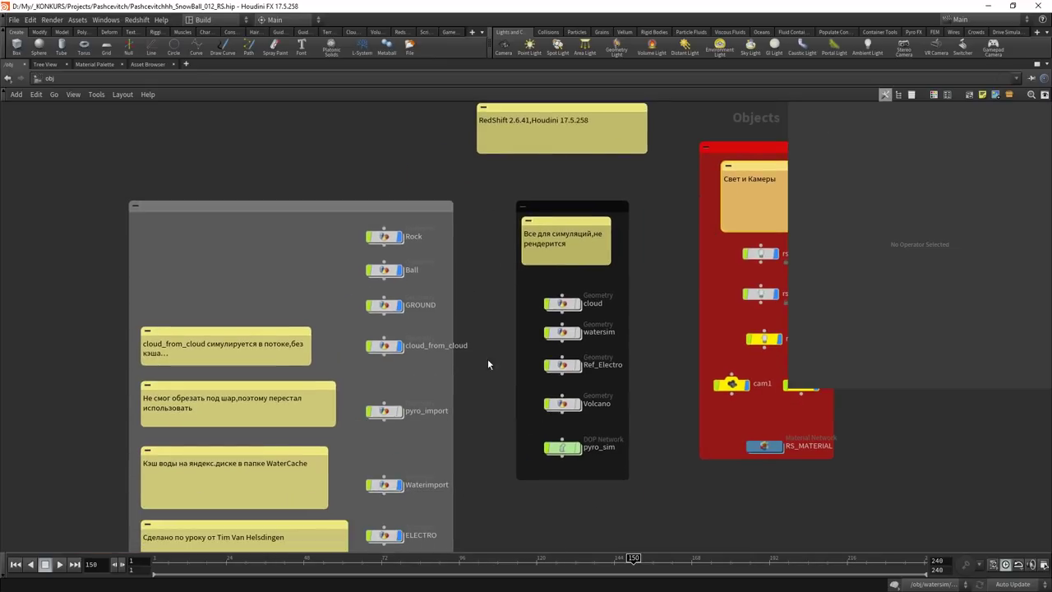
middle_click_drag(488, 365, 498, 328)
scroll(561, 370, "down", 5)
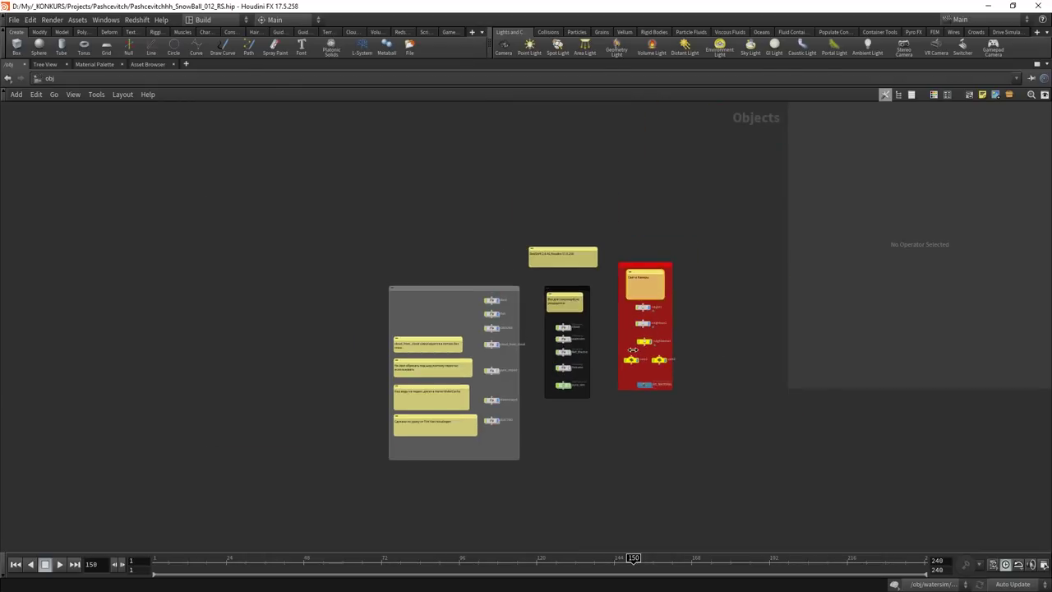
key("ctrl+b")
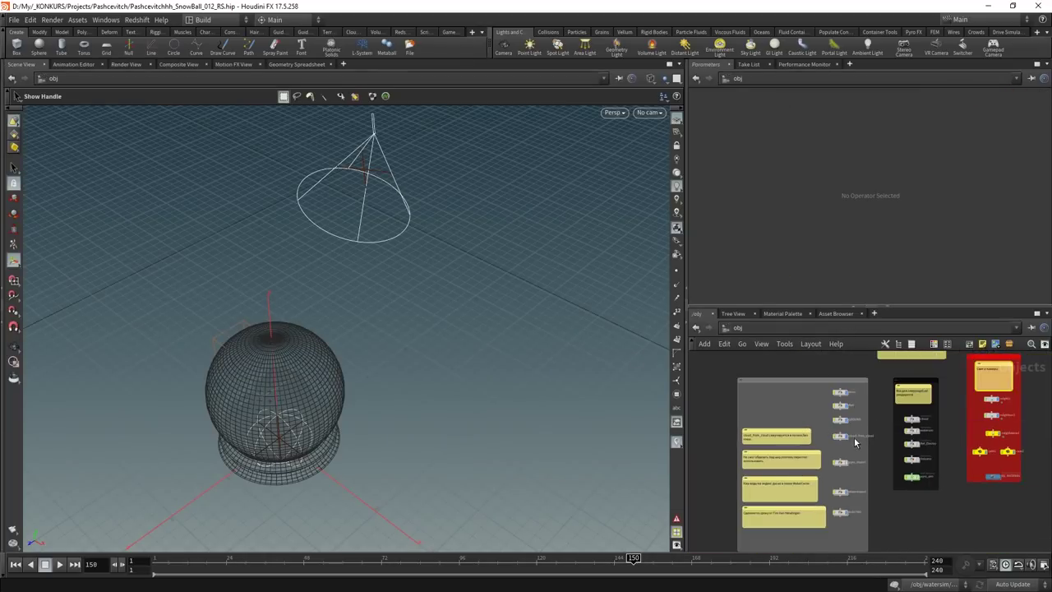
scroll(854, 442, "up", 3)
scroll(859, 439, "up", 3)
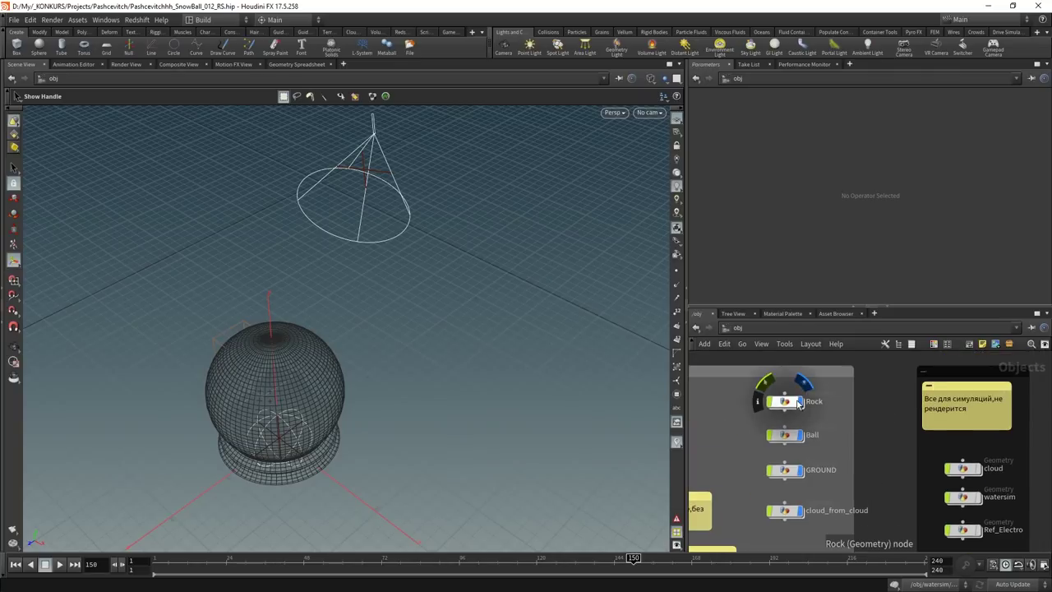
Inside GROUND, inspect the transform1 and uvtexture1 settings and view the whole ground grid
double_click(785, 469)
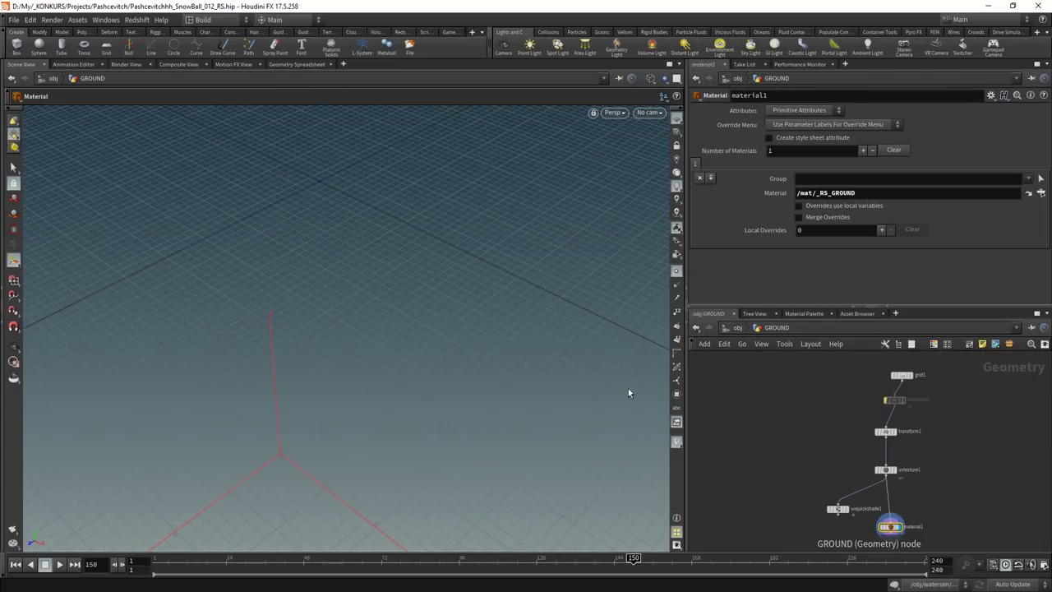
scroll(919, 440, "up", 3)
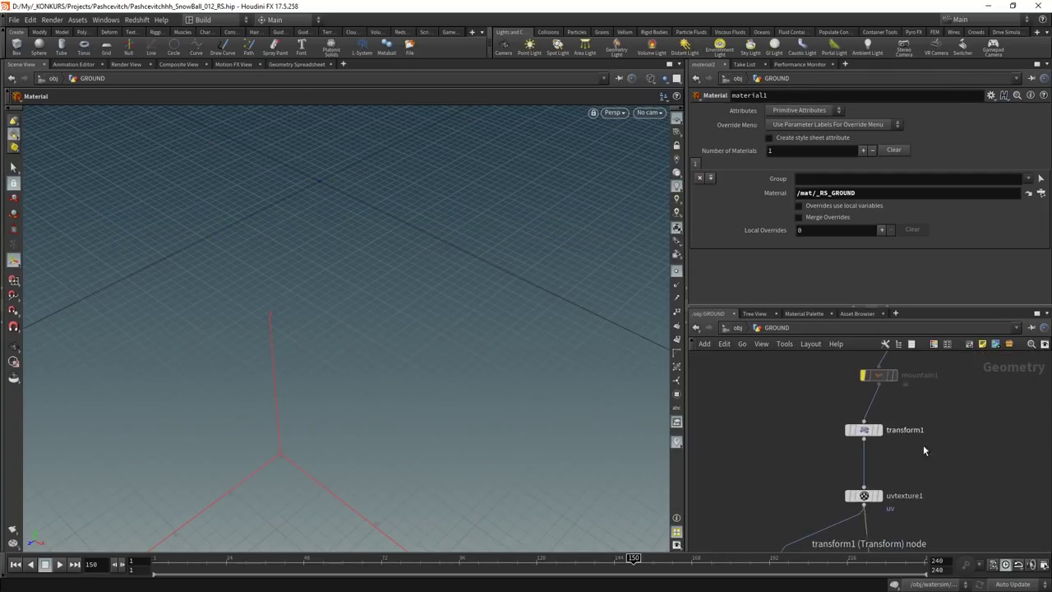
left_click(864, 430)
left_click(864, 496)
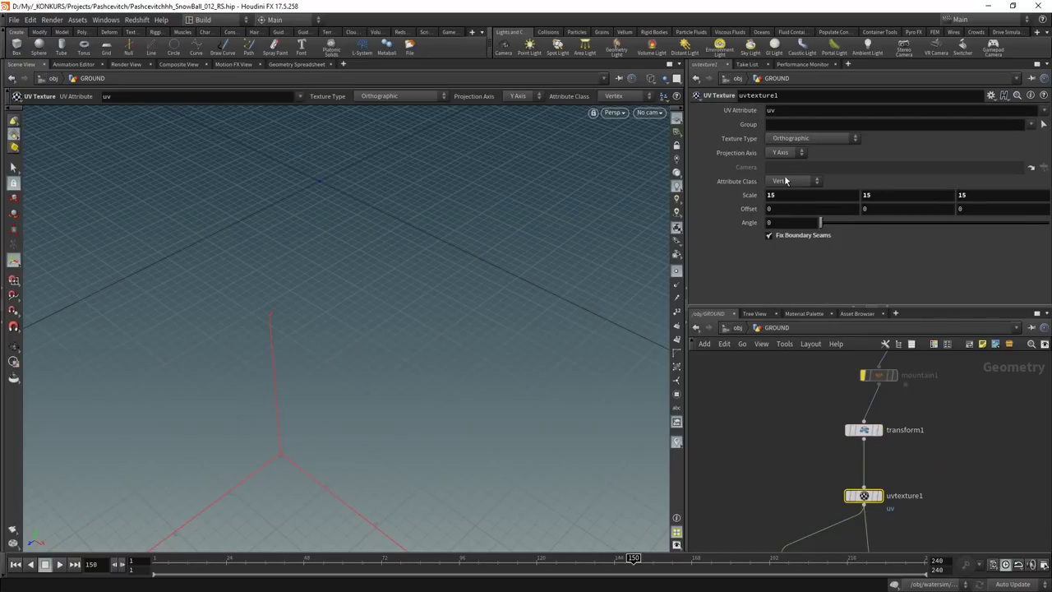
scroll(543, 244, "down", 5)
left_click_drag(469, 286, 451, 376)
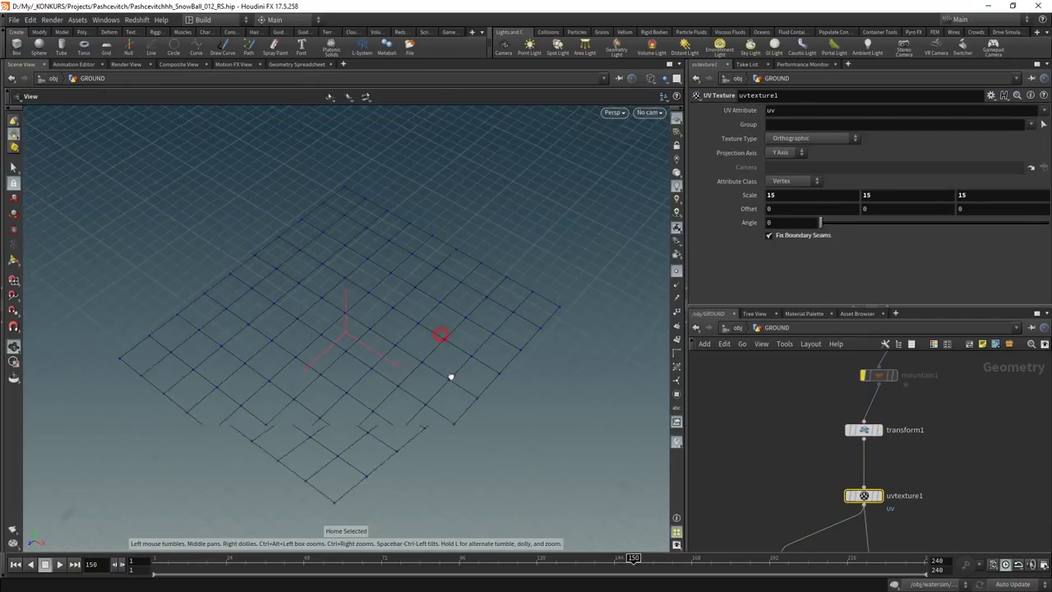
scroll(837, 467, "down", 2)
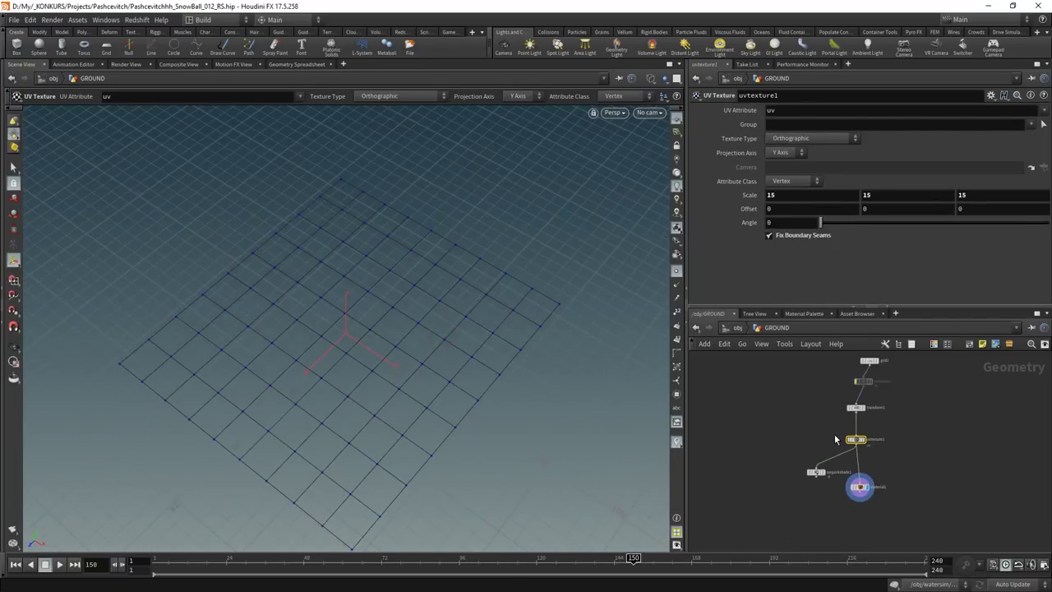
Check material1's assignment, visit /mat/_RS_GROUND, then return to /obj and enter Ball
left_click(886, 485)
left_click(1040, 194)
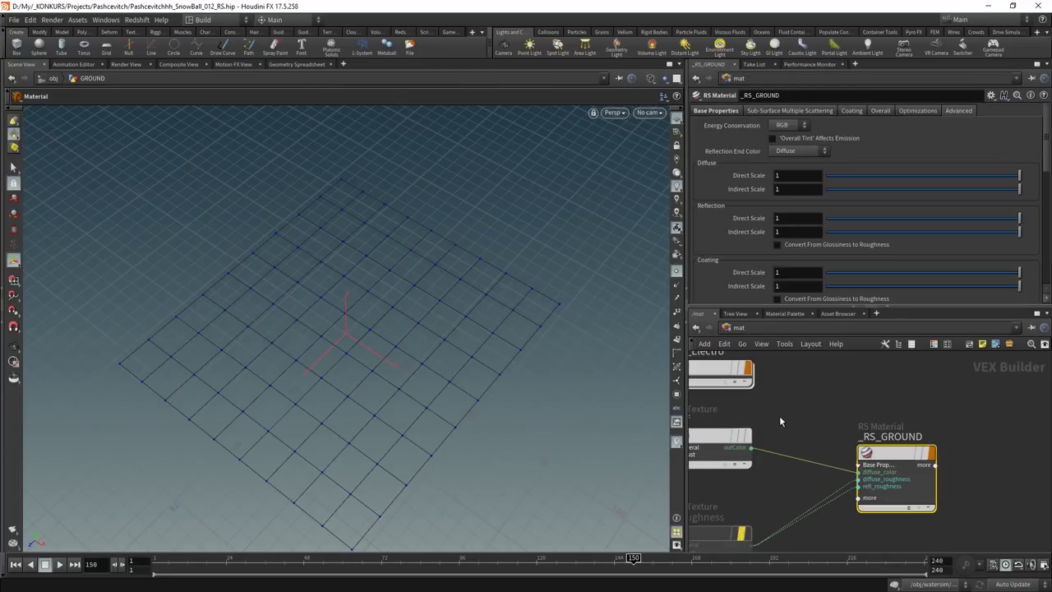
left_click(775, 330)
left_click(790, 383)
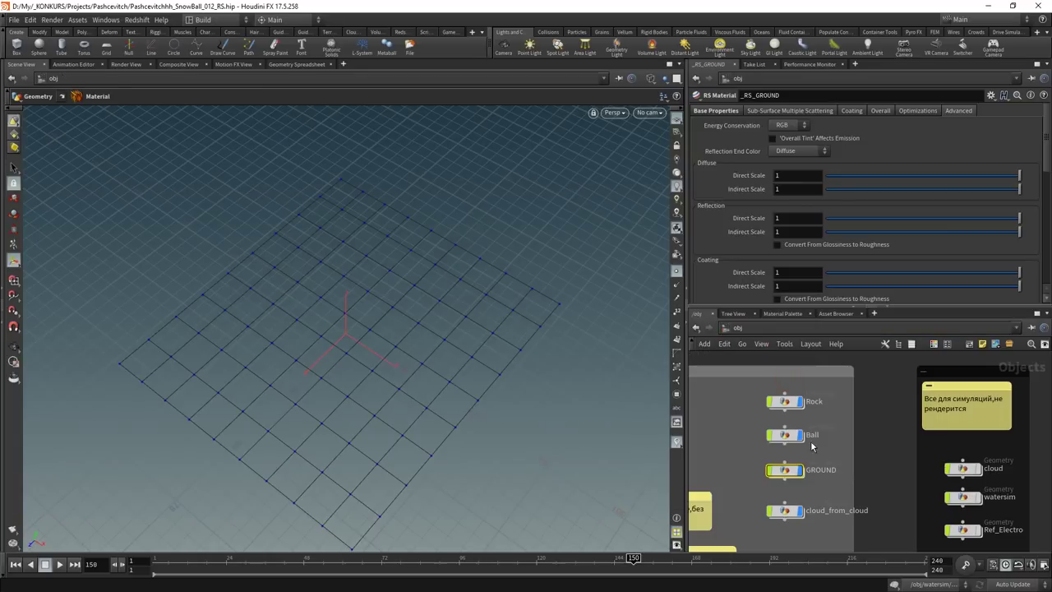
scroll(899, 462, "up", 3)
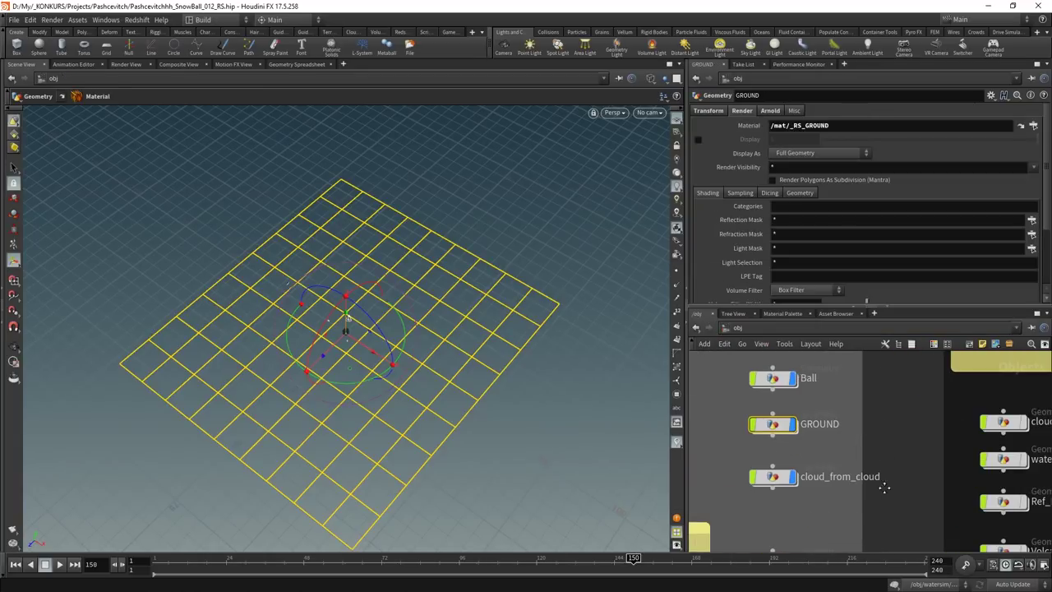
double_click(790, 445)
Frame the globe and display blast1, which cuts away the sphere's bottom, viewed from below
key("h")
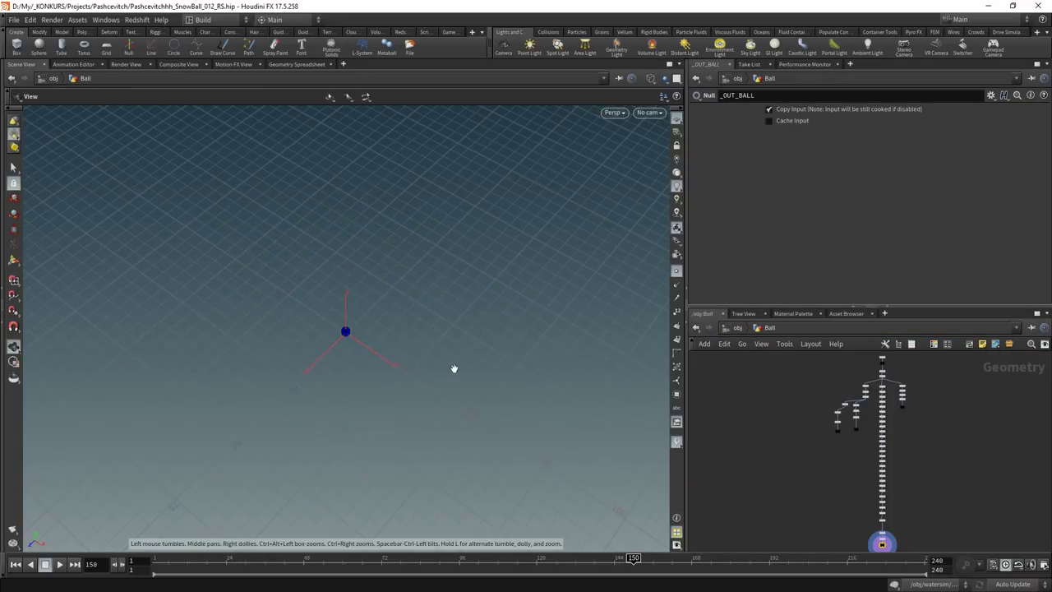
scroll(908, 406, "up", 3)
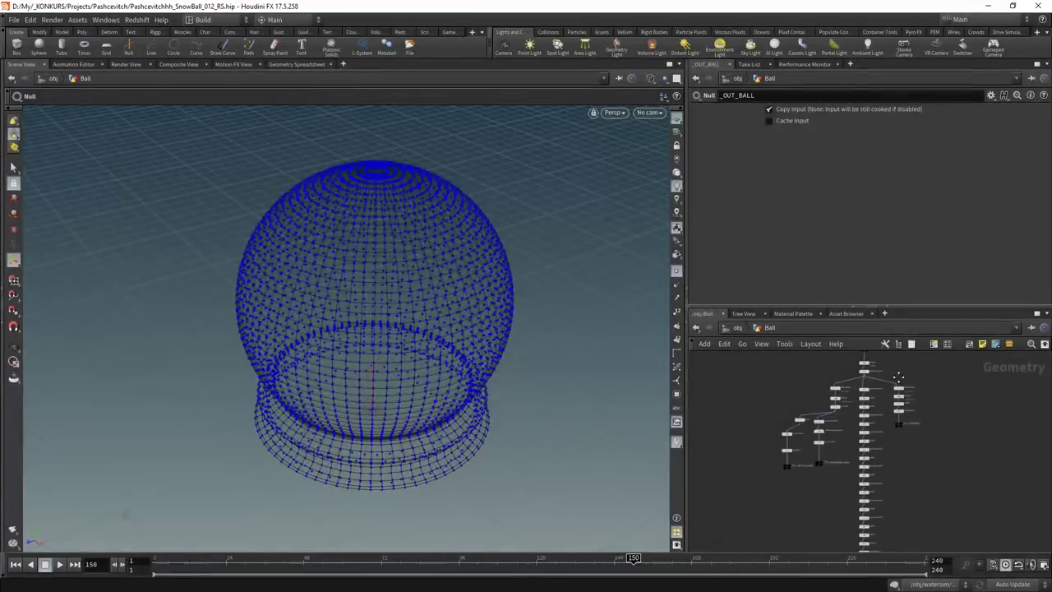
scroll(896, 407, "up", 2)
scroll(884, 408, "up", 2)
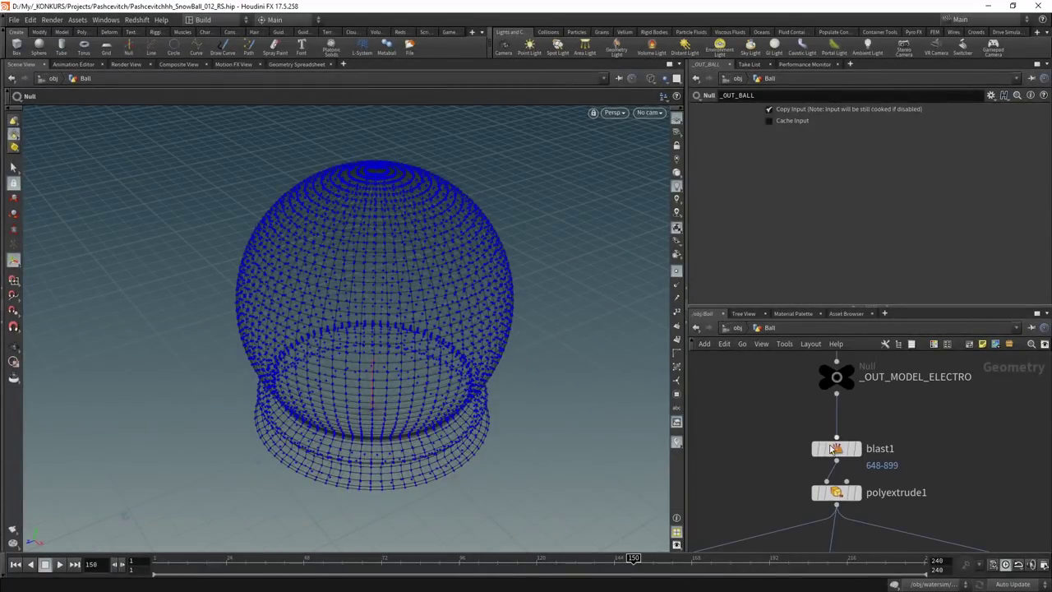
left_click(856, 444)
left_click(836, 449)
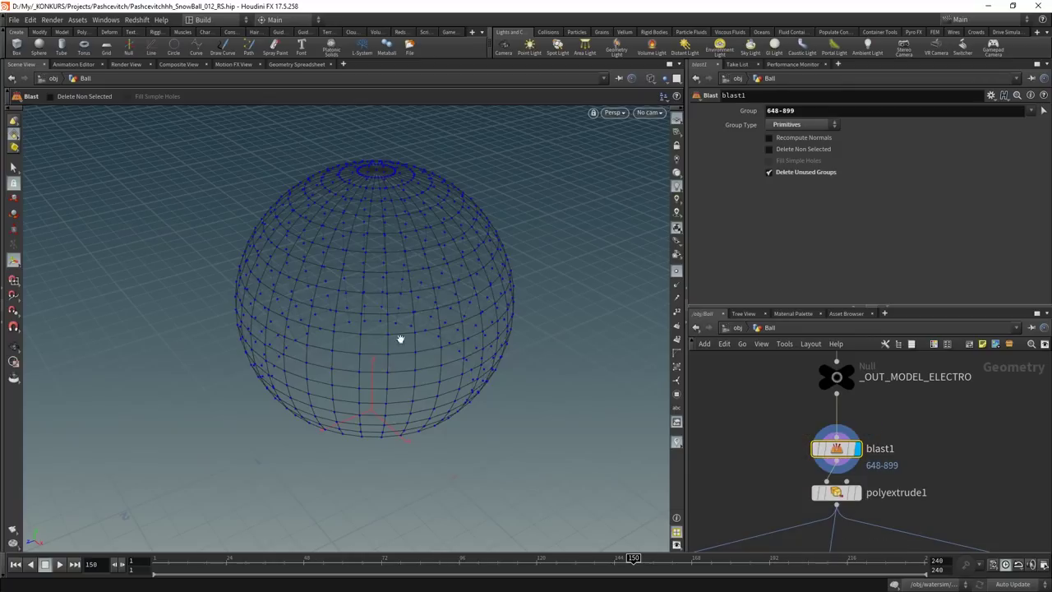
mouse_move(400, 338)
left_mouse_down()
mouse_move(423, 254)
mouse_move(406, 301)
mouse_move(437, 369)
mouse_move(490, 386)
left_mouse_up()
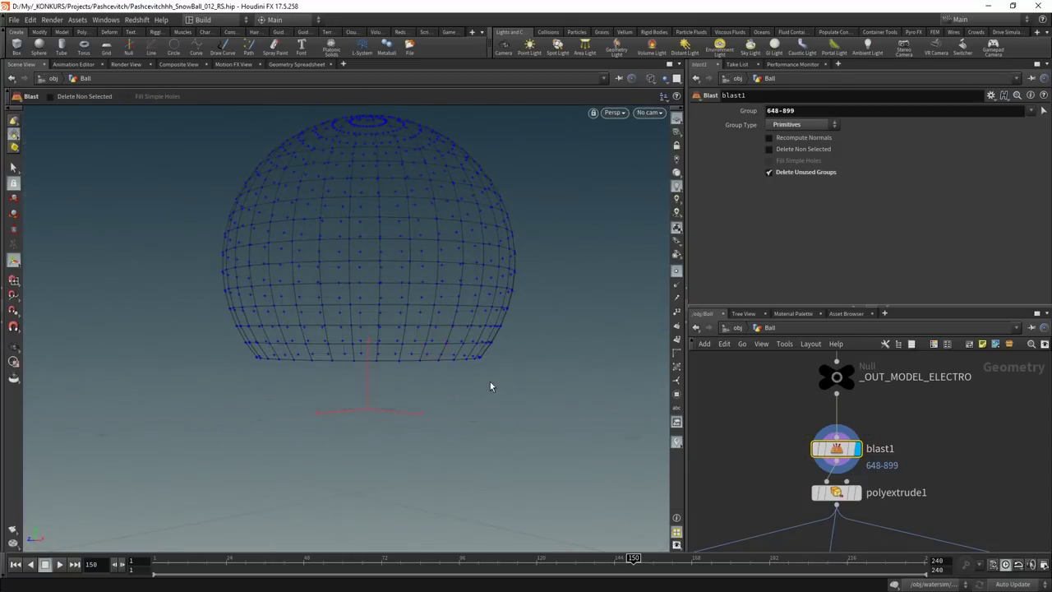
left_click_drag(911, 467, 744, 427)
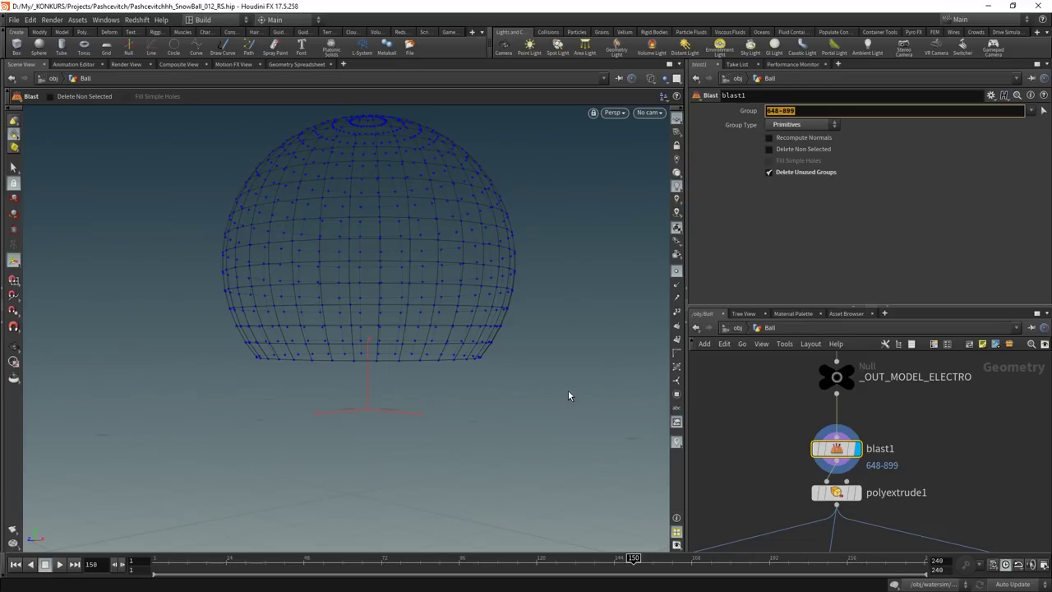
Inspect sphere1's settings, then bring blast1 and polyextrude1 back into view
middle_click_drag(916, 351, 897, 403)
left_click(818, 377)
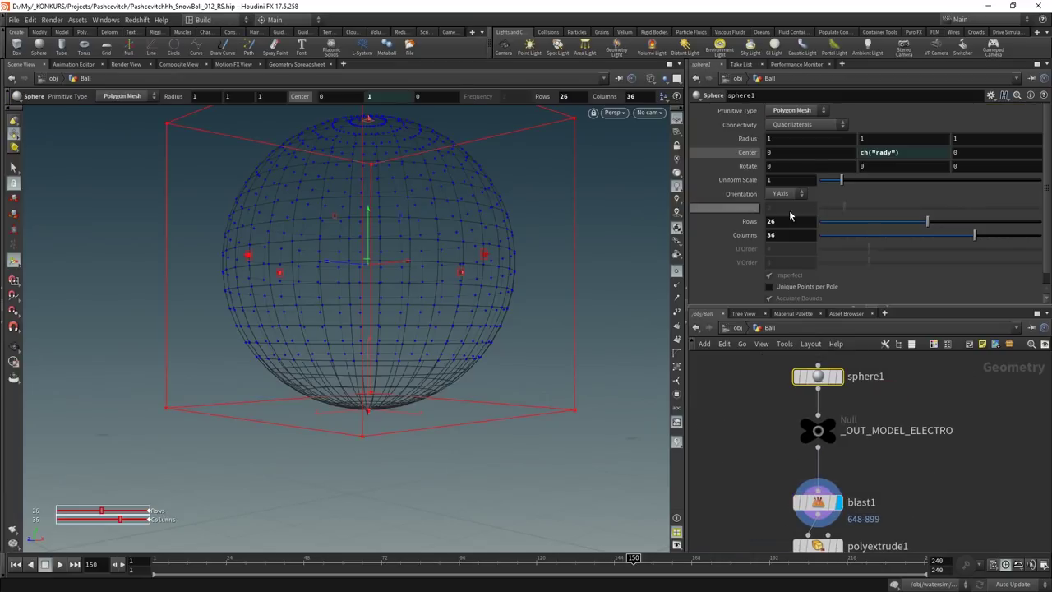
middle_click_drag(721, 482, 796, 439)
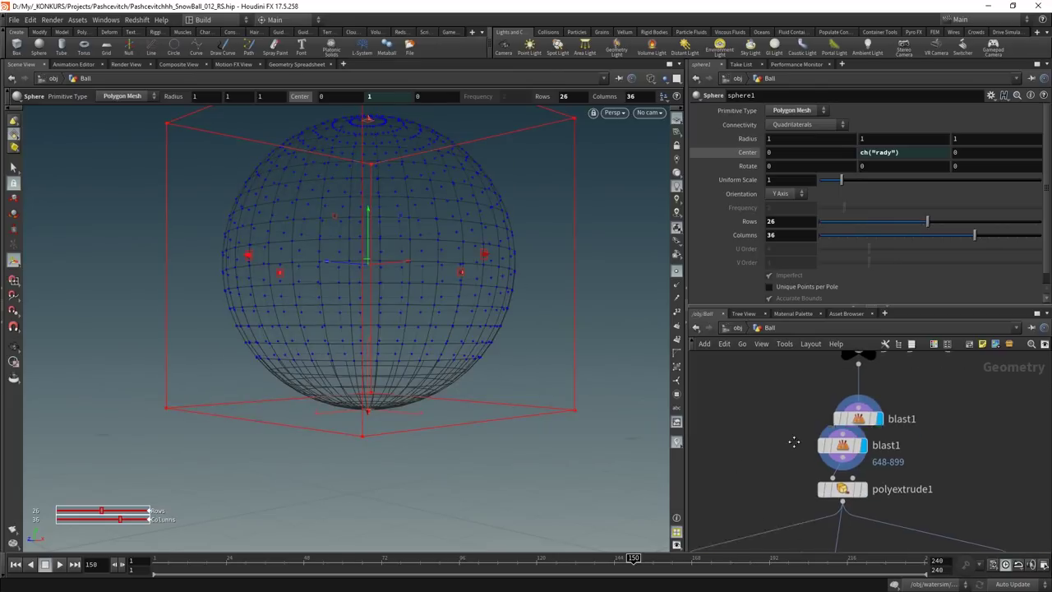
left_click(859, 462)
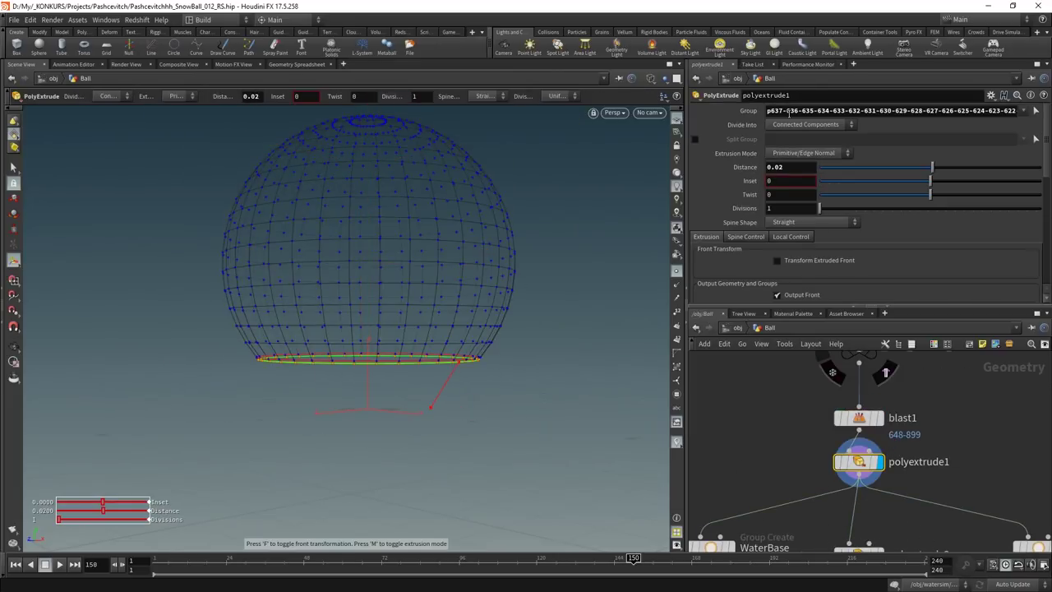
scroll(347, 357, "down", 2)
scroll(348, 357, "down", 3)
scroll(361, 345, "down", 3)
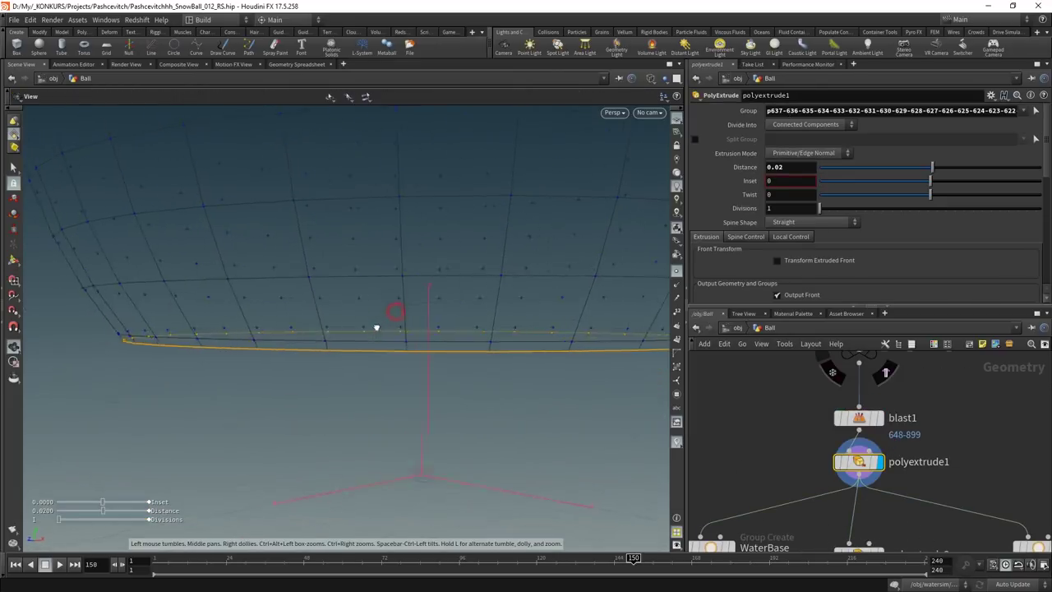
scroll(385, 328, "down", 2)
scroll(760, 459, "down", 3)
key("Return")
scroll(760, 473, "down", 2)
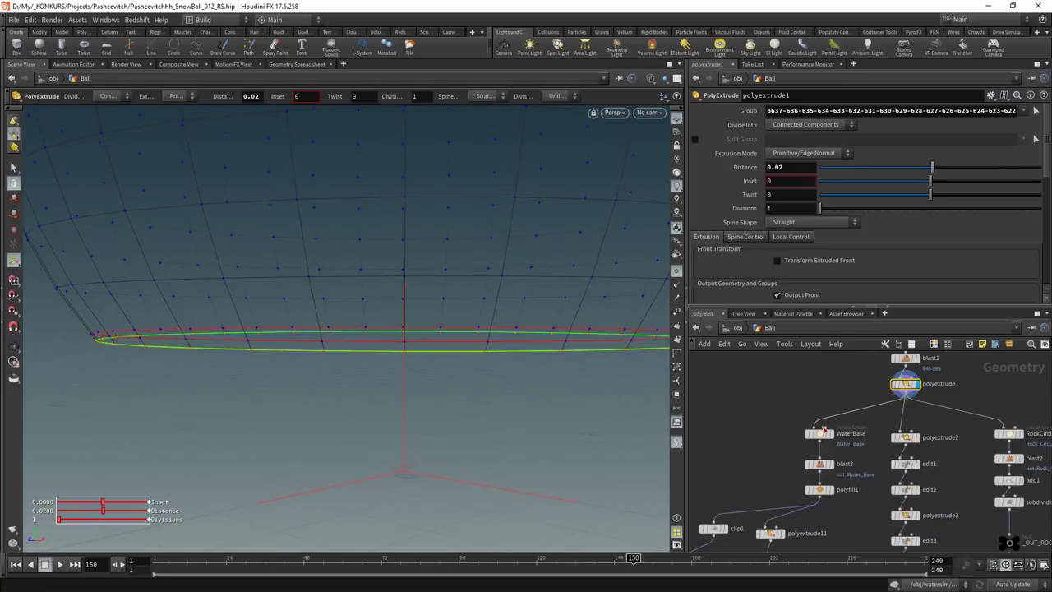
scroll(816, 448, "up", 5)
left_click(823, 502)
mouse_move(430, 357)
left_mouse_down()
mouse_move(486, 315)
mouse_move(501, 337)
left_mouse_up()
scroll(781, 481, "down", 3)
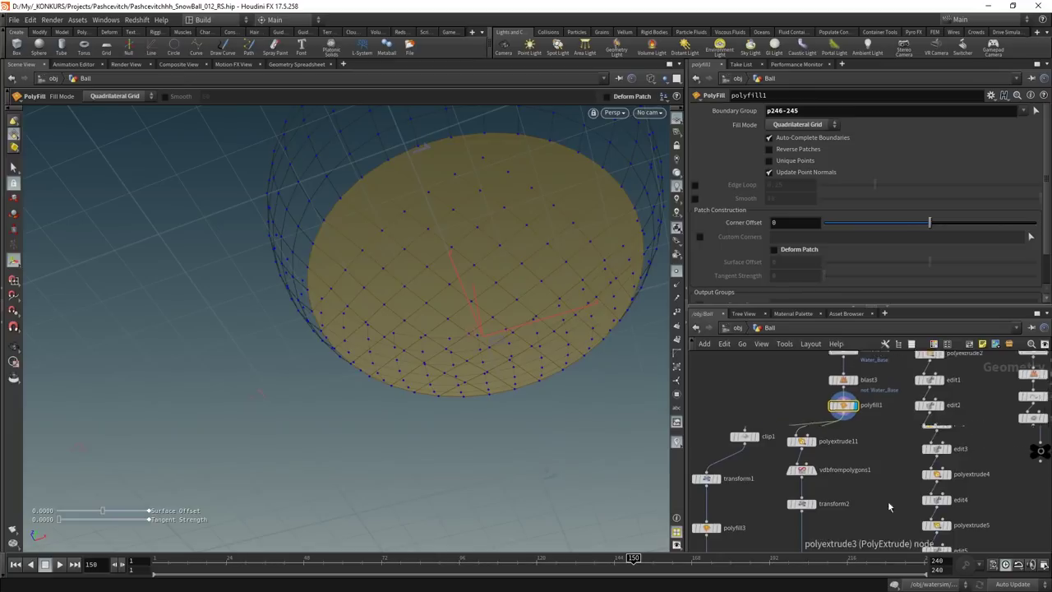
middle_click_drag(888, 501, 805, 521)
scroll(805, 521, "up", 2)
left_click(868, 485)
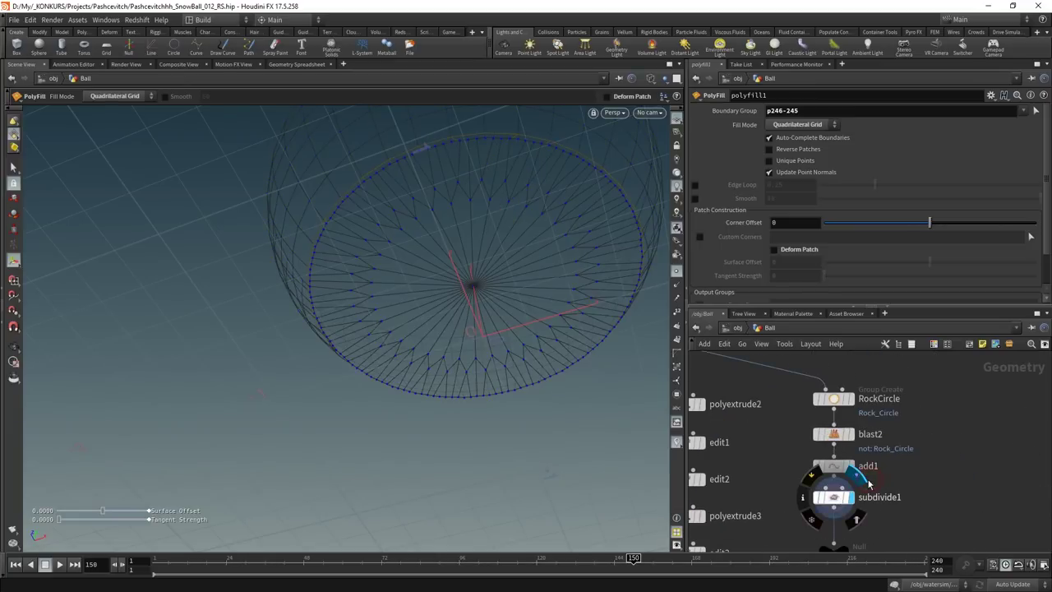
left_click(832, 503)
mouse_move(529, 258)
left_mouse_down()
mouse_move(531, 348)
mouse_move(622, 404)
left_mouse_up()
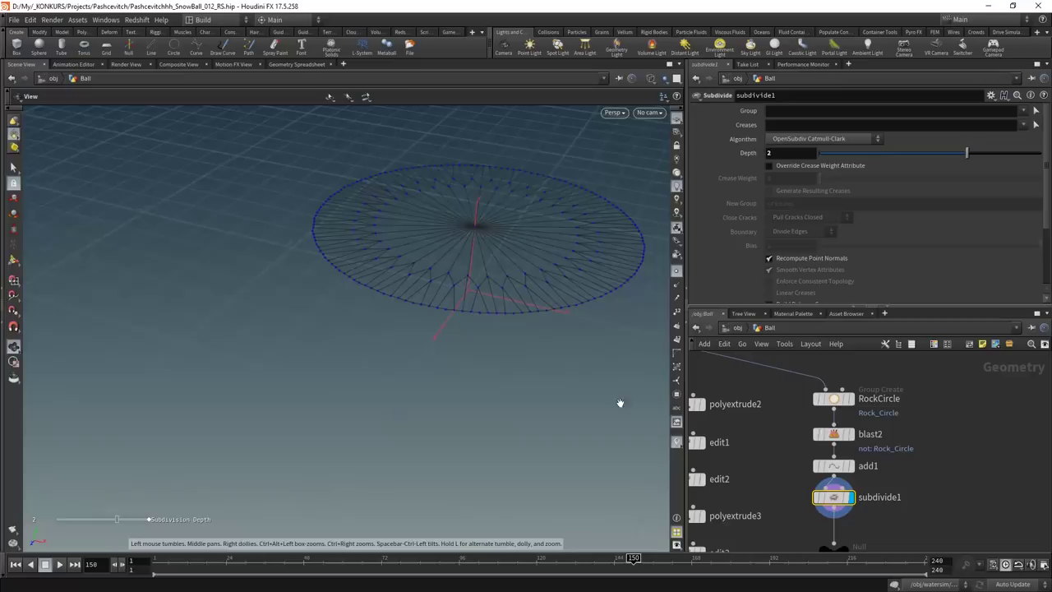
mouse_move(892, 512)
middle_mouse_down()
mouse_move(830, 378)
mouse_move(832, 430)
middle_mouse_up()
left_click(817, 486)
scroll(757, 412, "down", 2)
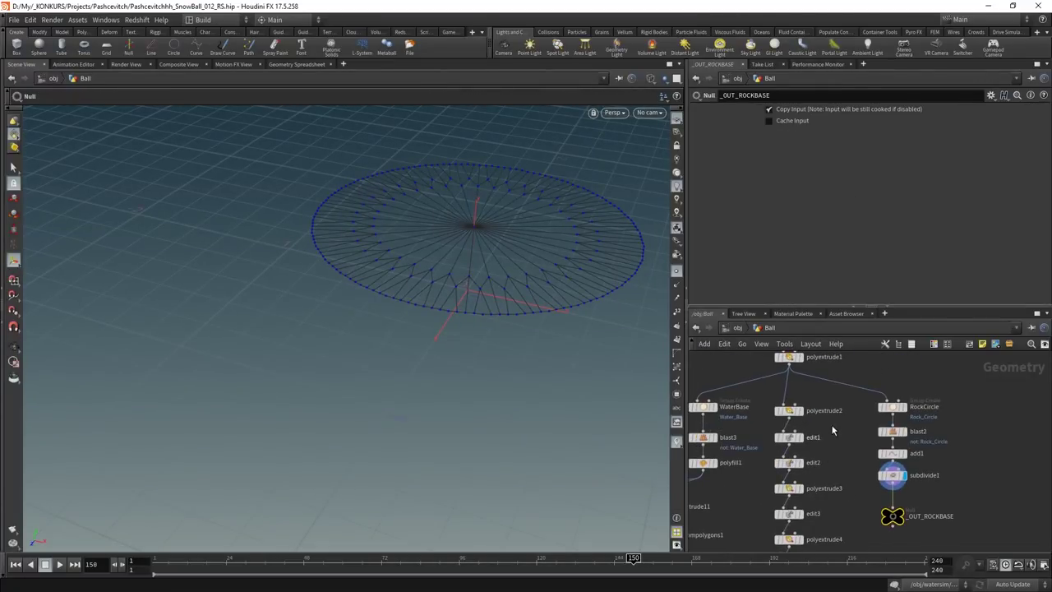
left_click(773, 411)
scroll(802, 403, "down", 2)
scroll(807, 400, "down", 2)
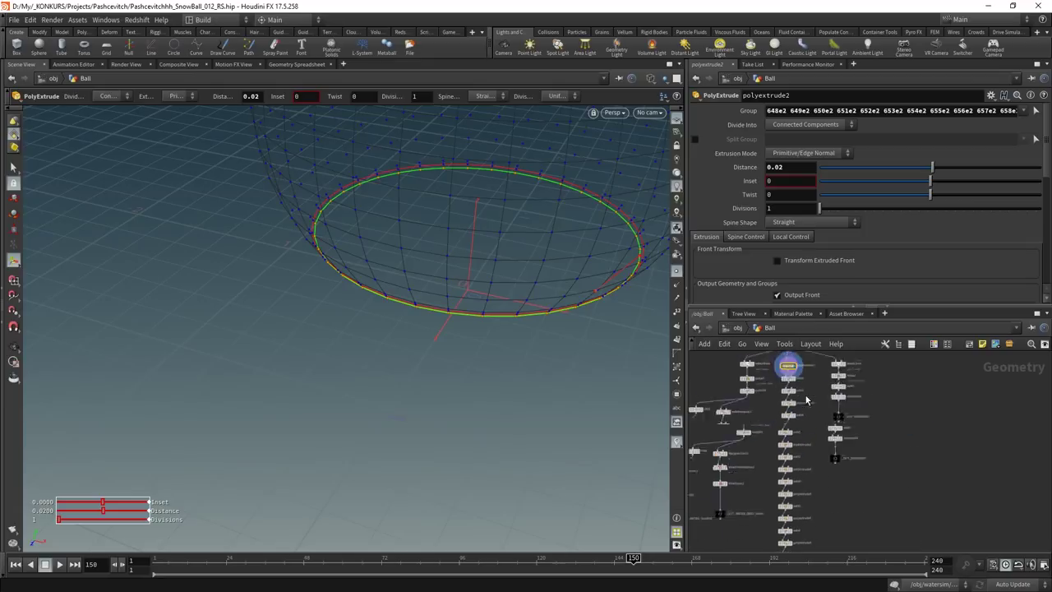
scroll(807, 402, "up", 1)
scroll(809, 407, "up", 2)
scroll(810, 413, "up", 1)
scroll(813, 420, "up", 2)
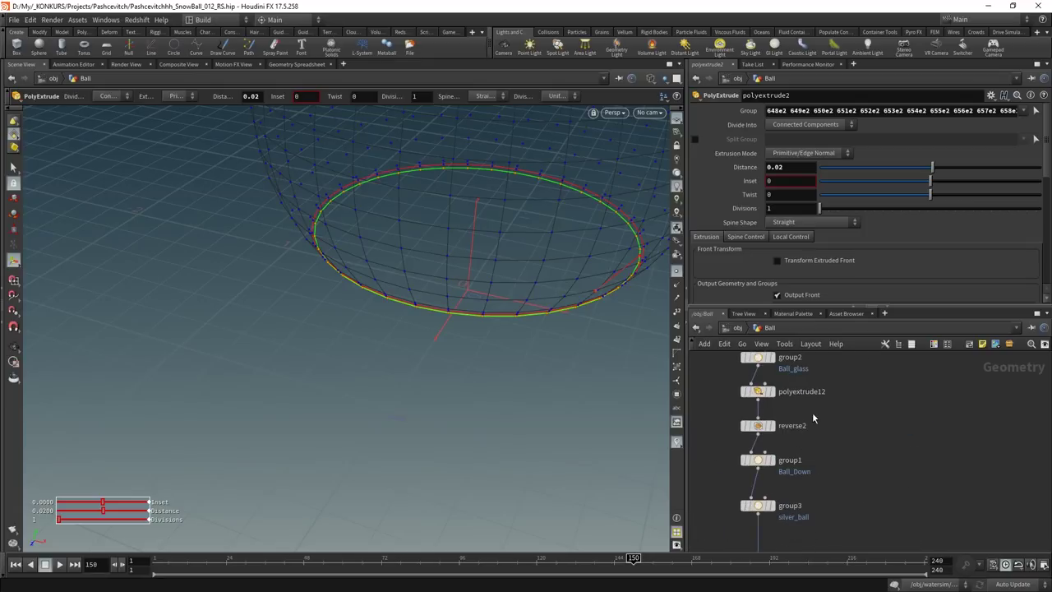
scroll(814, 416, "down", 2)
scroll(810, 411, "down", 2)
scroll(801, 403, "down", 1)
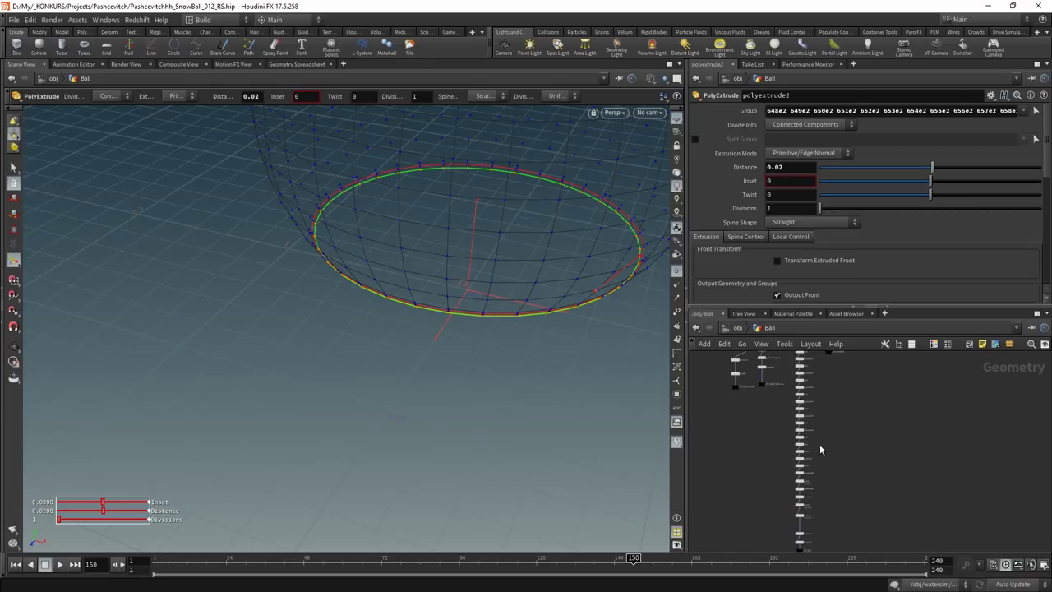
scroll(788, 393, "down", 1)
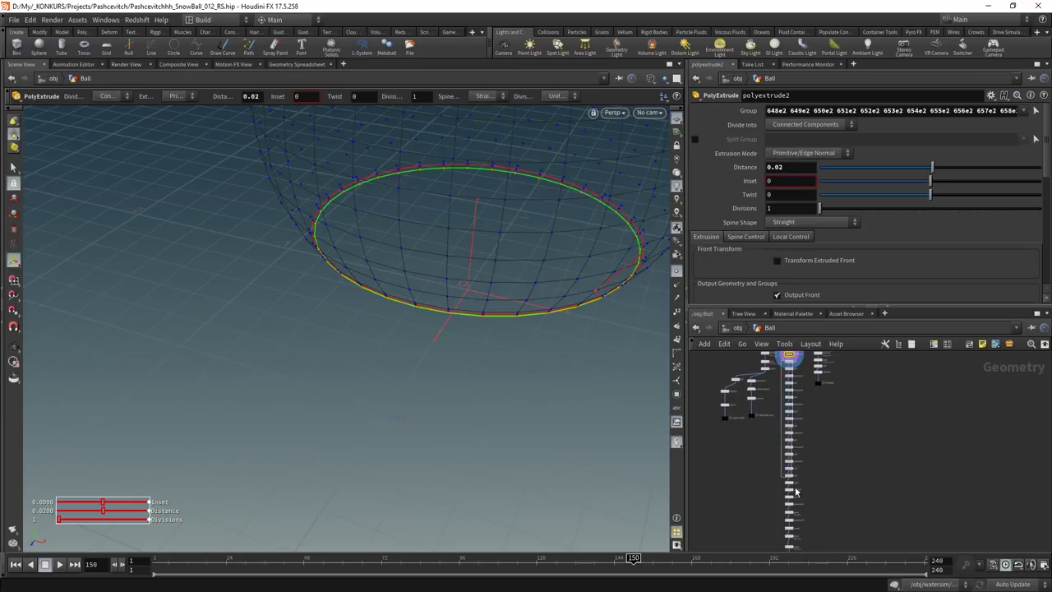
Box-select the long chain of ball edit nodes and collapse it into a subnetwork
left_click_drag(797, 520, 820, 421)
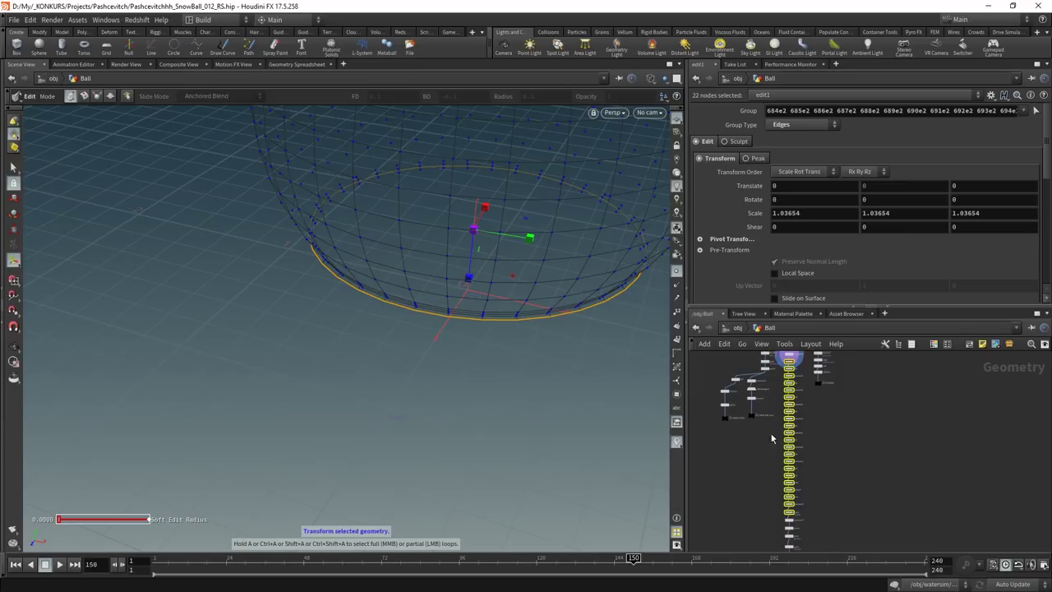
left_click(1009, 345)
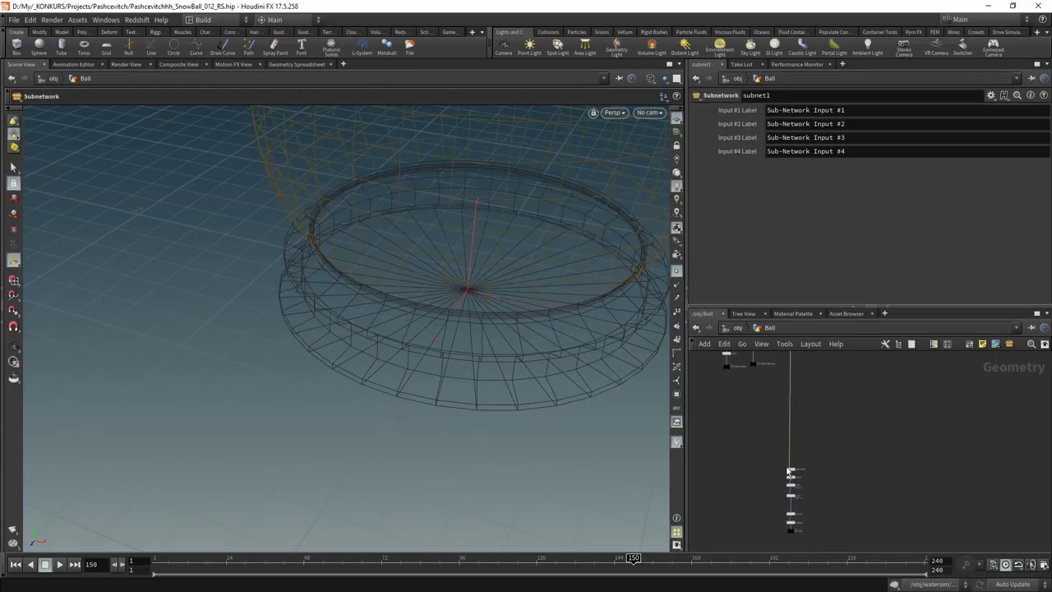
key("ctrl+z")
left_click_drag(790, 463, 791, 411)
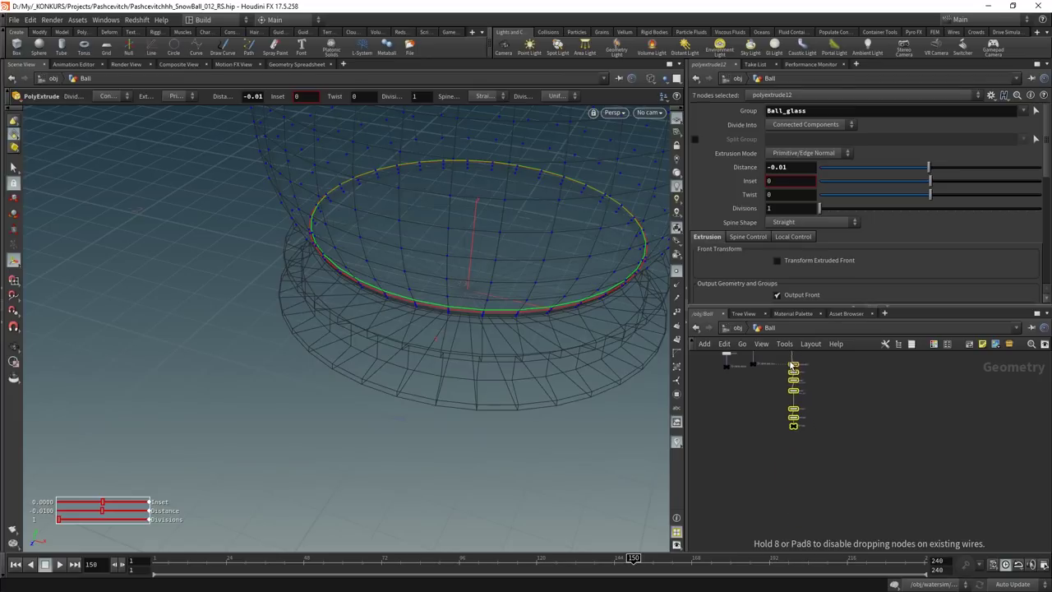
scroll(831, 448, "up", 4)
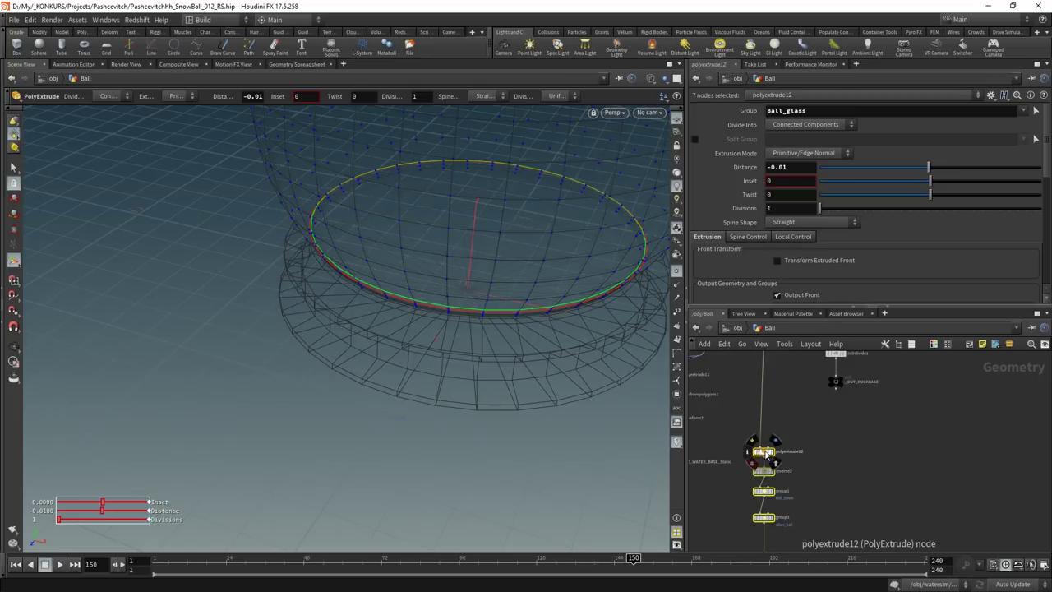
middle_click_drag(784, 461, 810, 474)
scroll(809, 473, "up", 3)
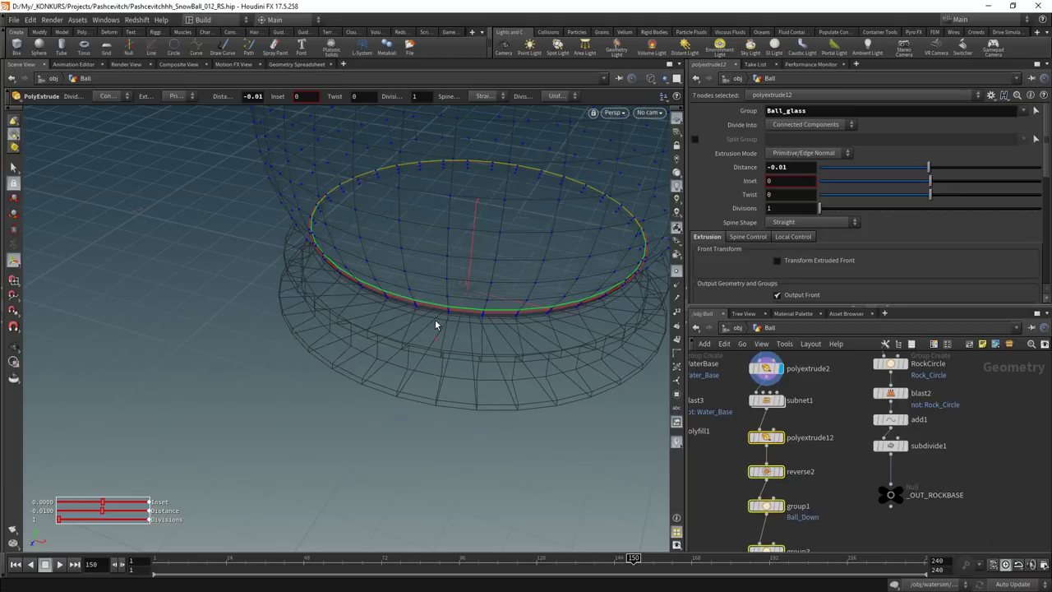
Rename subnet1 to edit and check its contents
left_click(783, 400)
double_click(794, 403)
type("edit")
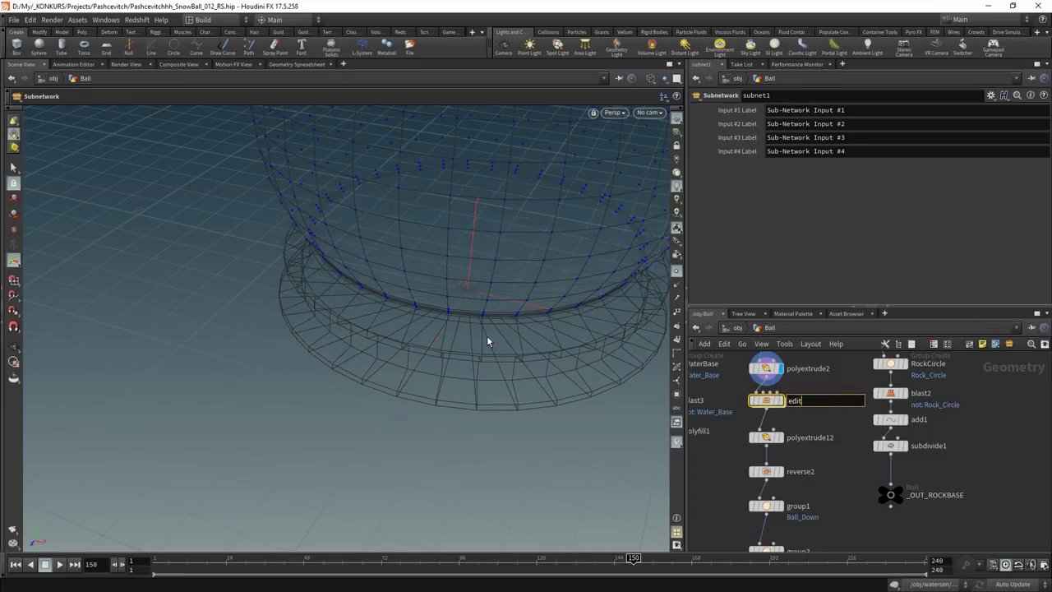
key("Return")
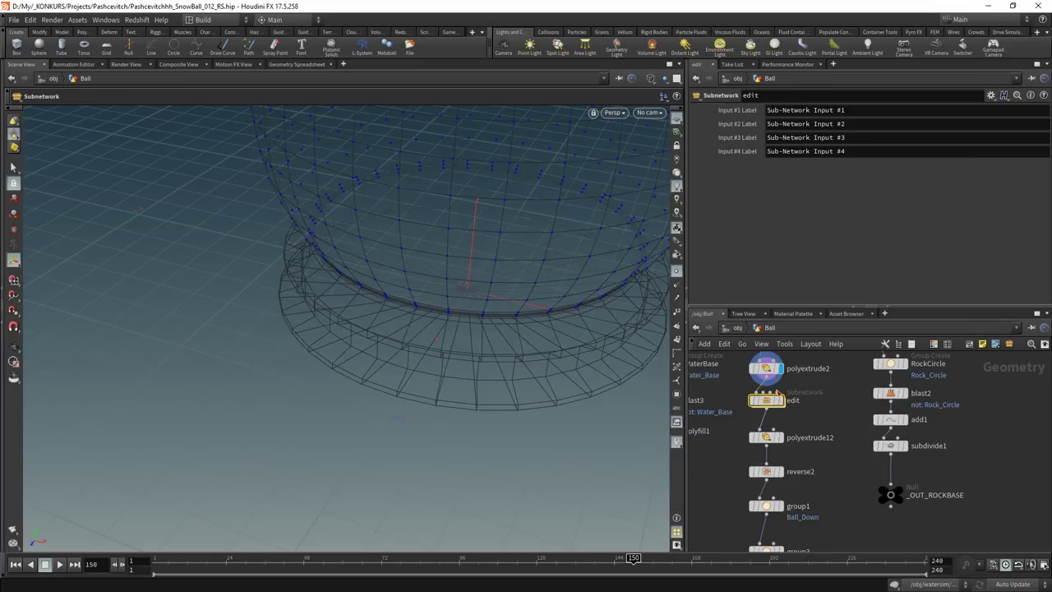
double_click(768, 401)
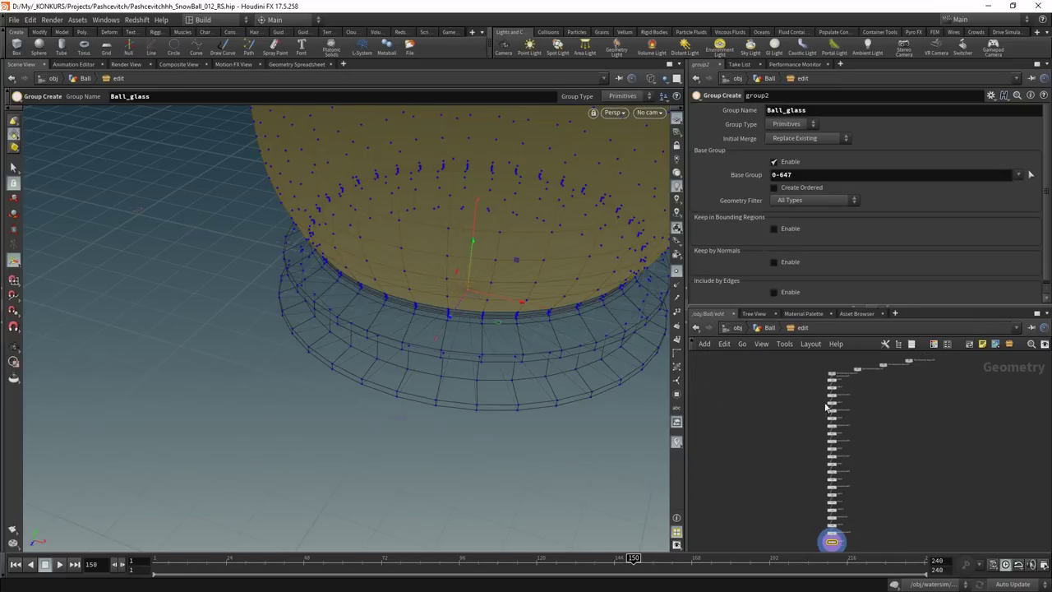
left_click(769, 328)
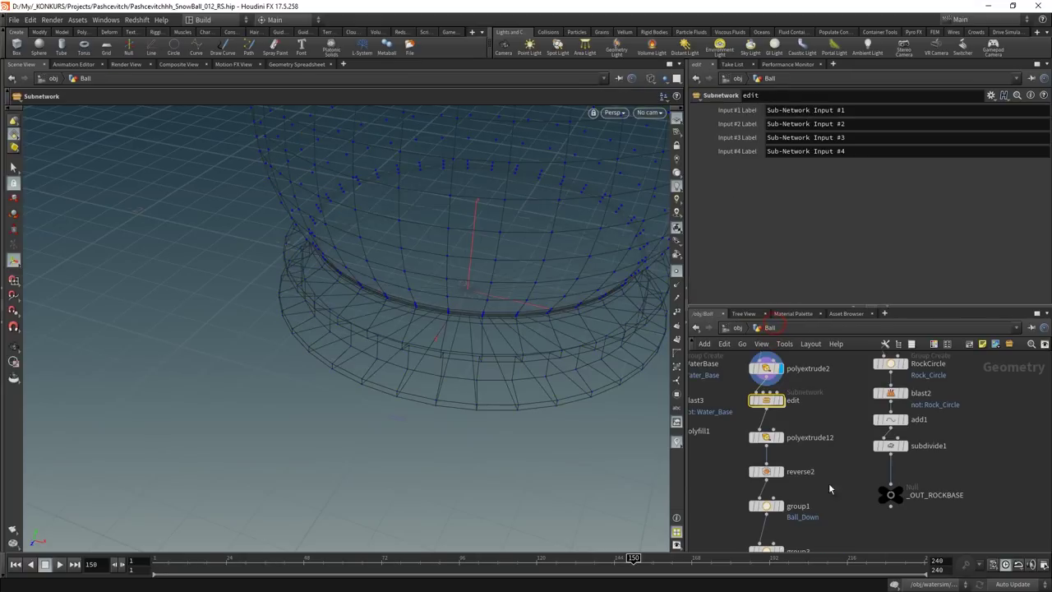
Display the OUT_BALL output, frame the ball, and go up to /obj
scroll(822, 477, "down", 3)
scroll(814, 475, "up", 3)
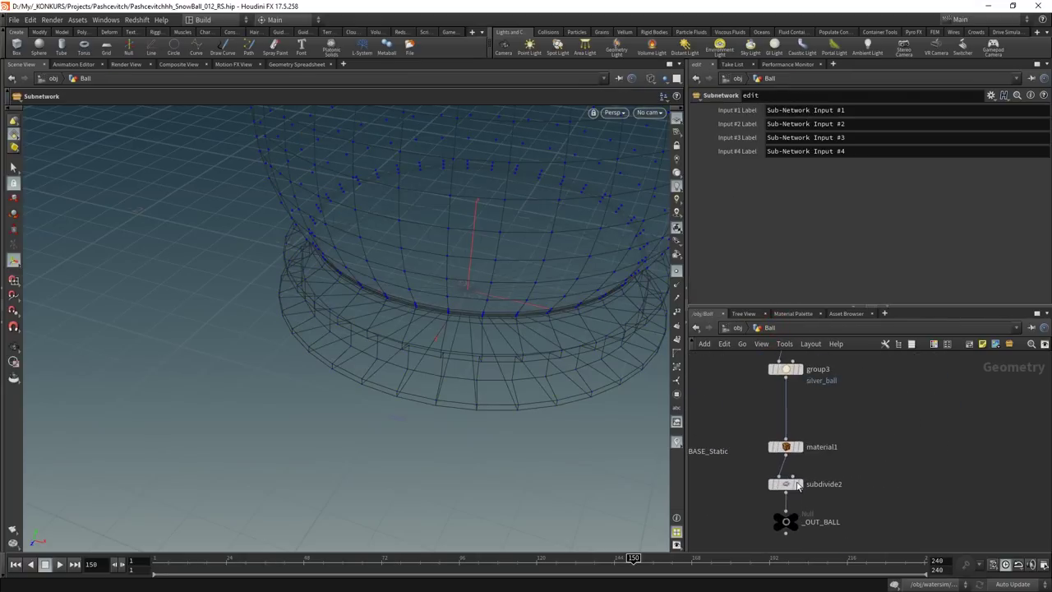
left_click(806, 508)
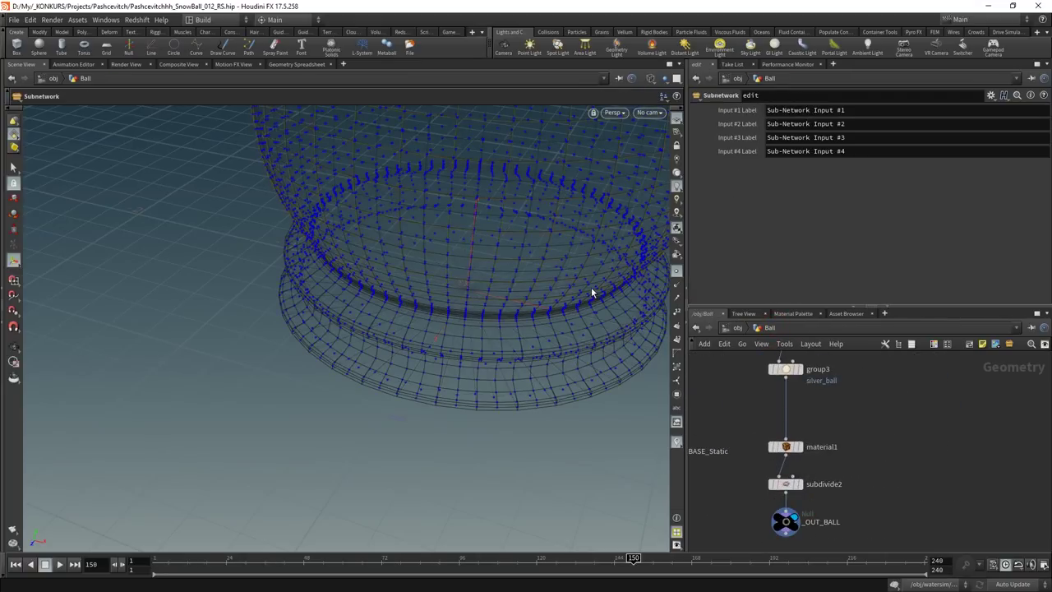
key("space+g")
key("u")
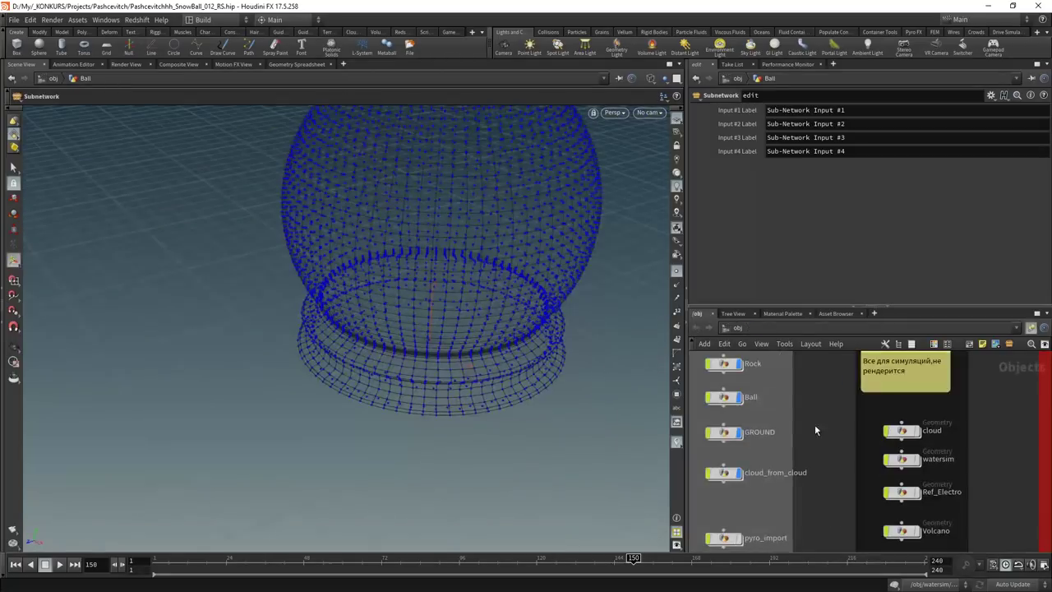
scroll(878, 428, "up", 2)
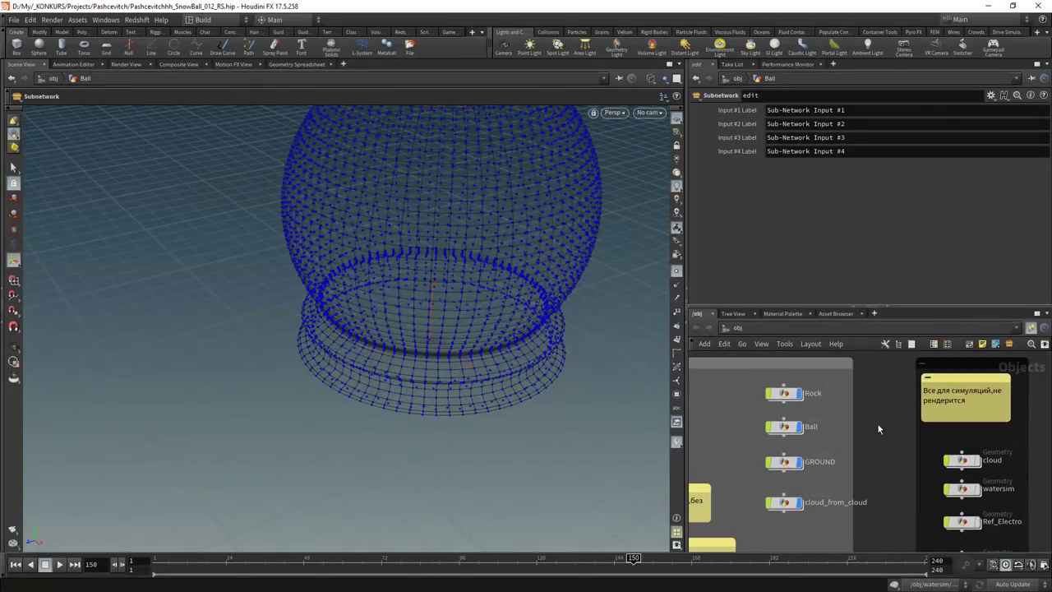
Enter the Rock object, frame it, and display object_merge1's base disc alongside the rock
double_click(785, 393)
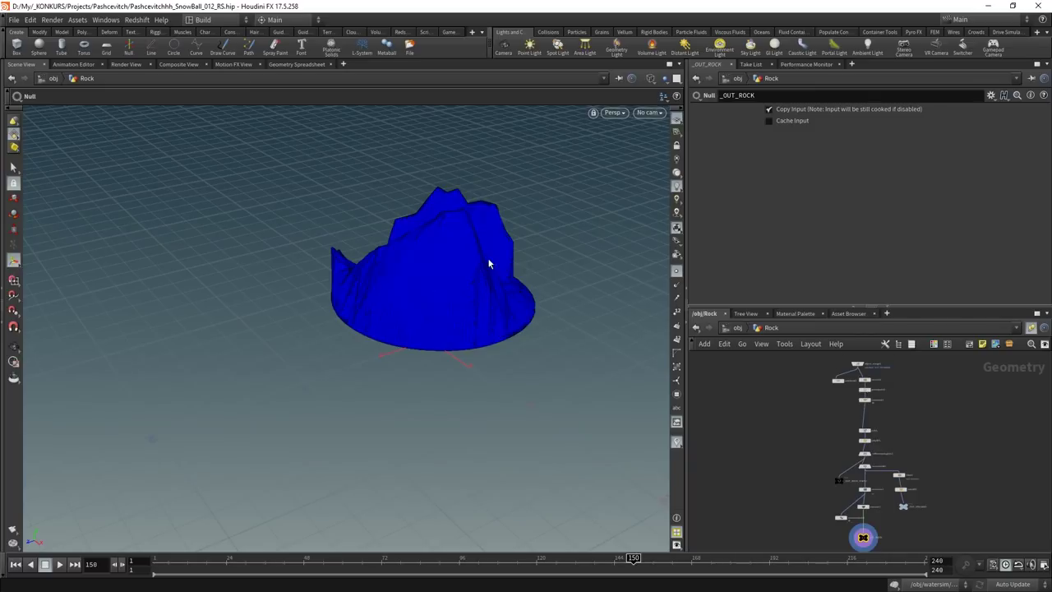
key("g")
mouse_move(419, 320)
left_mouse_down()
mouse_move(411, 373)
mouse_move(538, 359)
mouse_move(626, 280)
mouse_move(531, 359)
mouse_move(705, 276)
left_mouse_up()
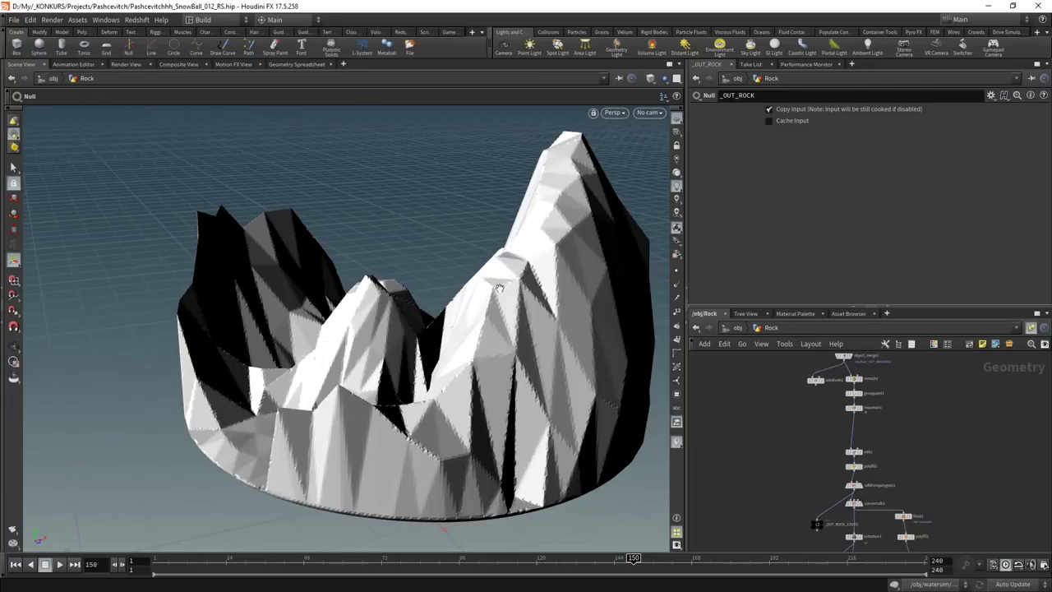
scroll(847, 367, "up", 3)
middle_click_drag(846, 368, 837, 420)
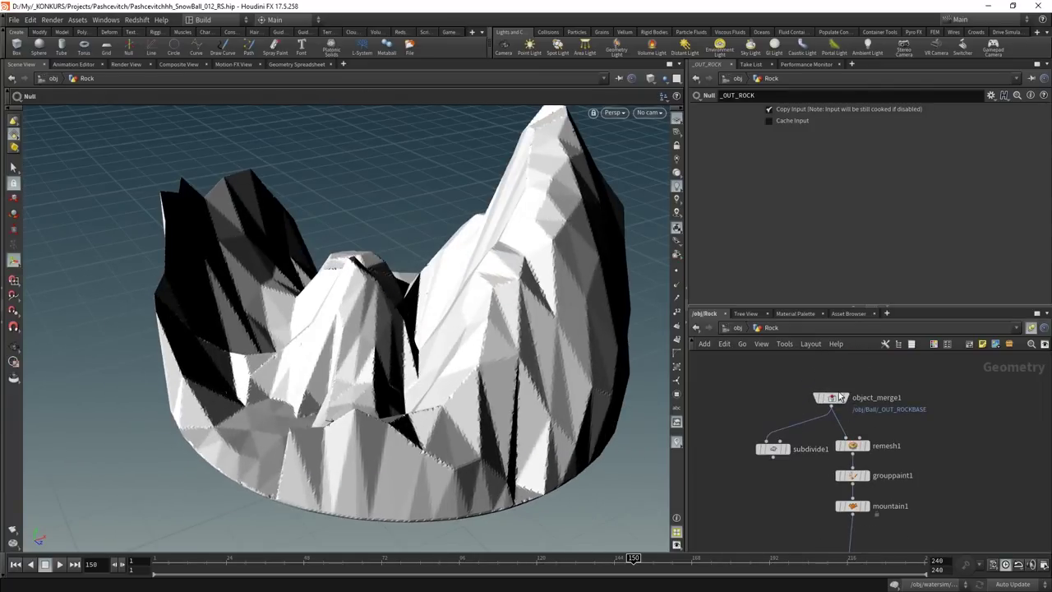
left_click(844, 398)
mouse_move(450, 420)
left_mouse_down()
mouse_move(404, 453)
mouse_move(418, 425)
left_mouse_up()
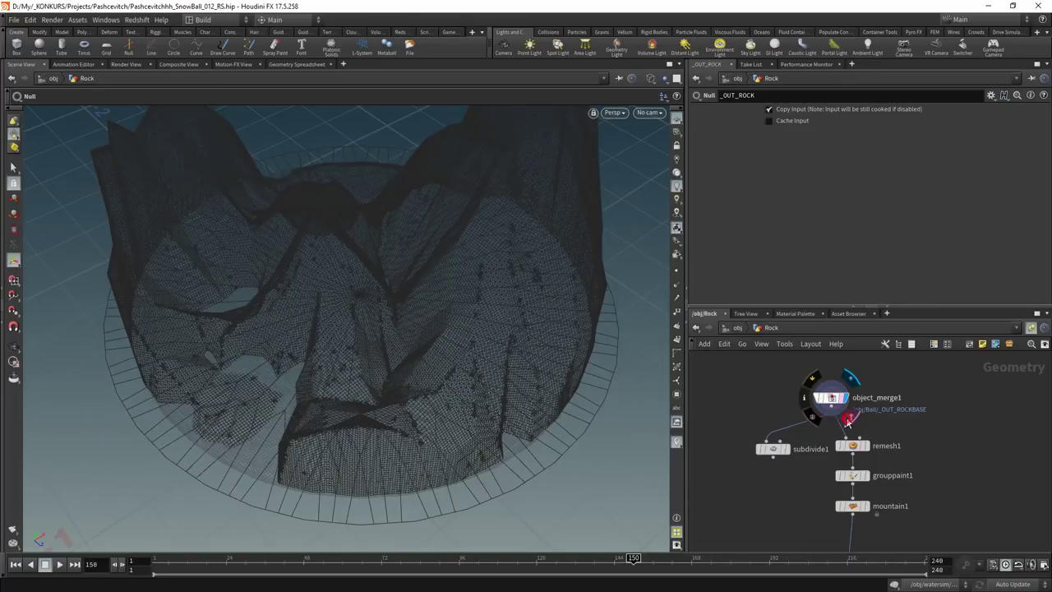
Step through object_merge1 and remesh1 to view the remeshed base disc
left_click(827, 398)
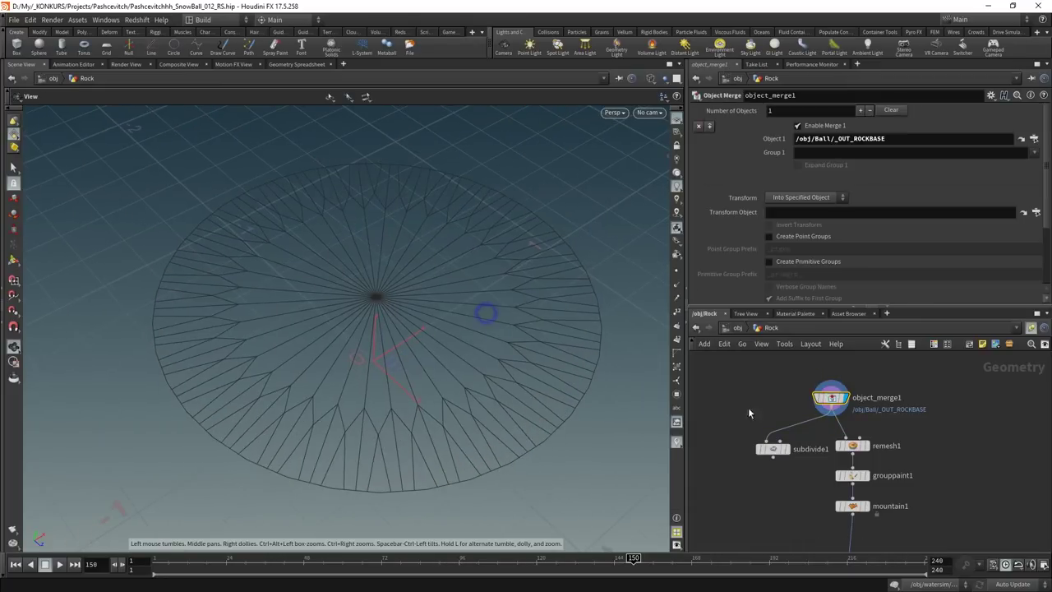
left_click(869, 427)
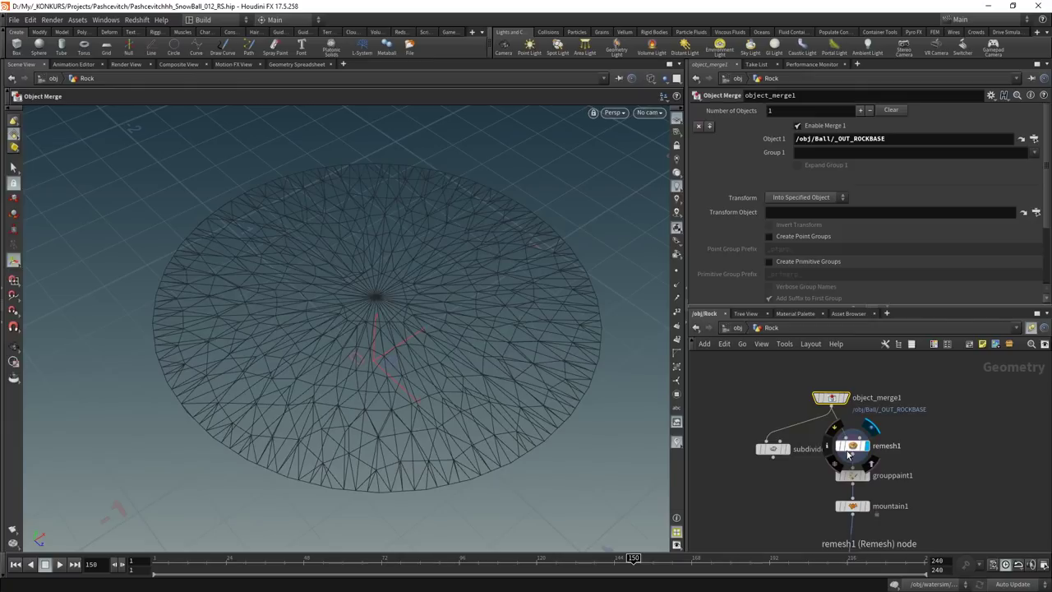
left_click(847, 450)
scroll(917, 501, "up", 3)
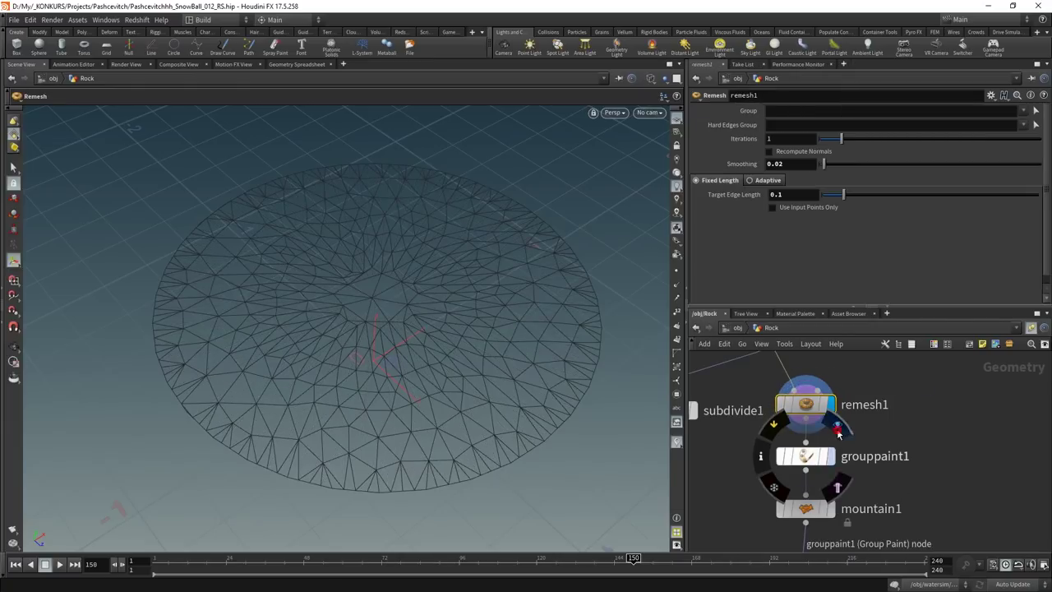
Paint the ROCK_GR point group in grouppaint1 over the disc's interior, leaving the rim out
left_click(810, 455)
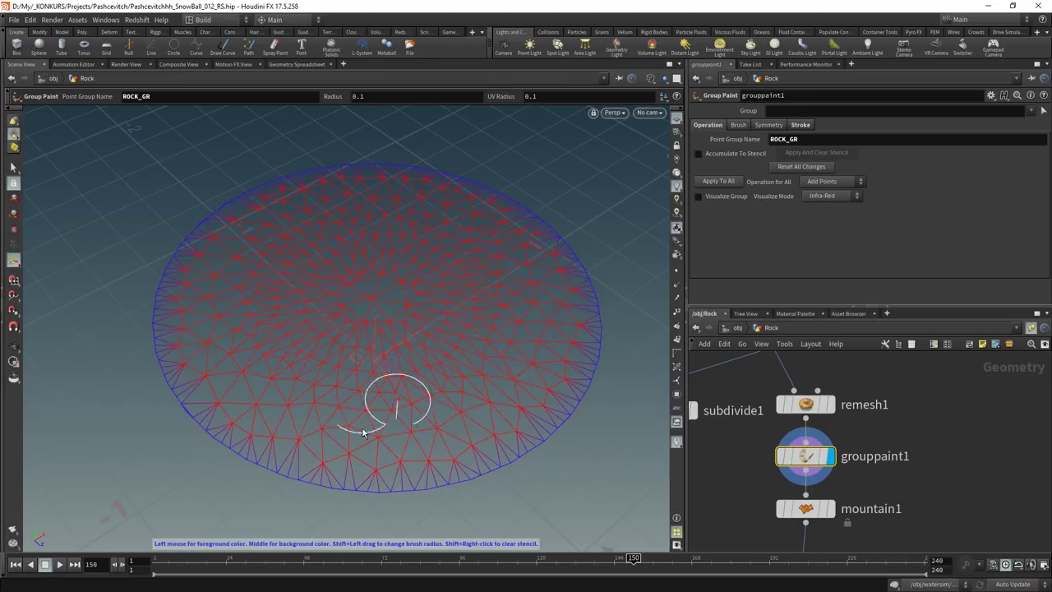
middle_click(816, 467)
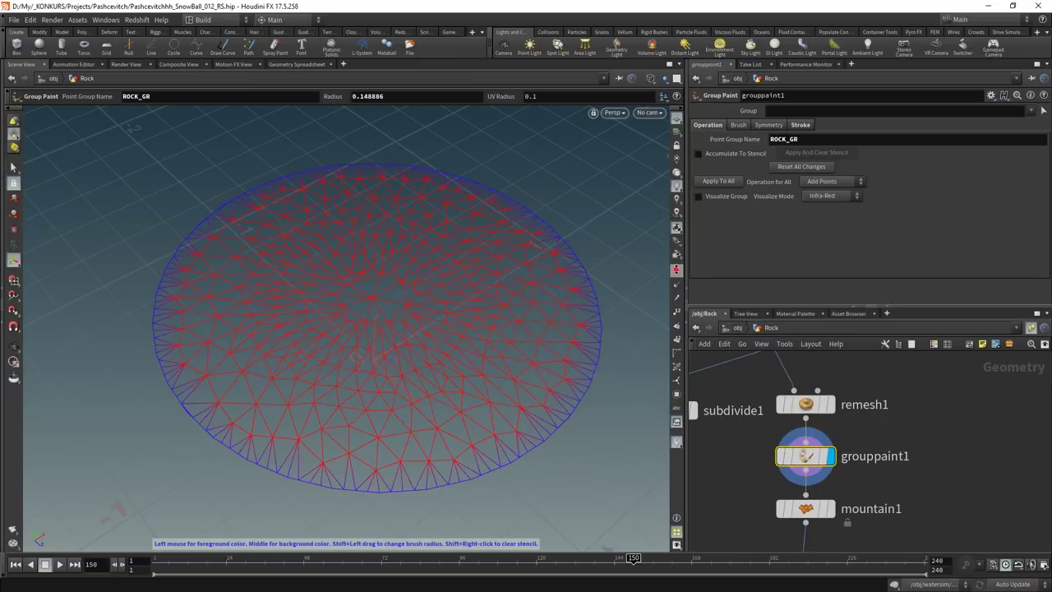
scroll(504, 434, "up", 5)
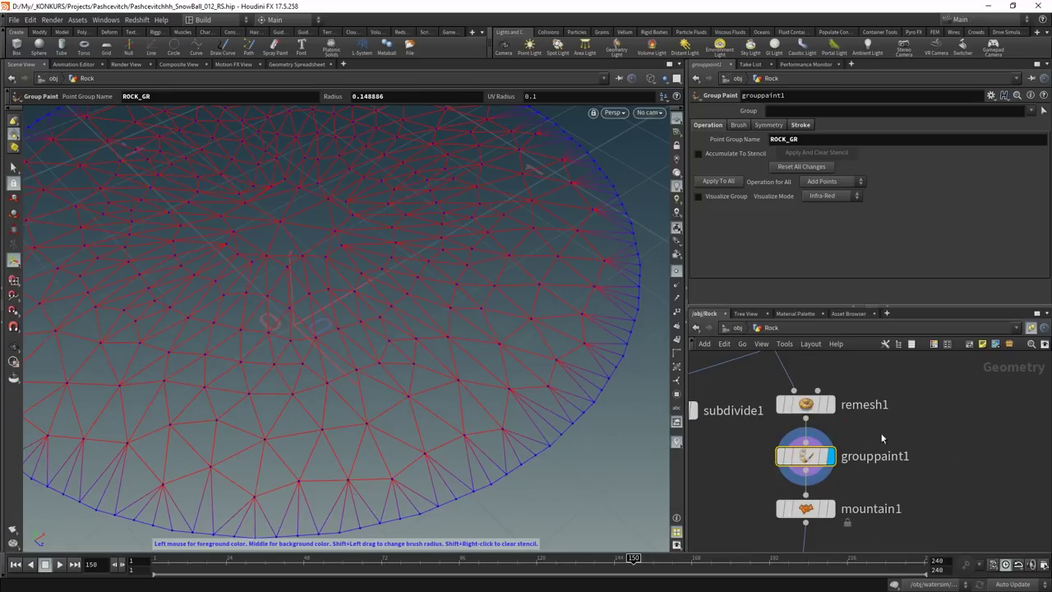
key("Escape")
scroll(419, 435, "down", 5)
key("Return")
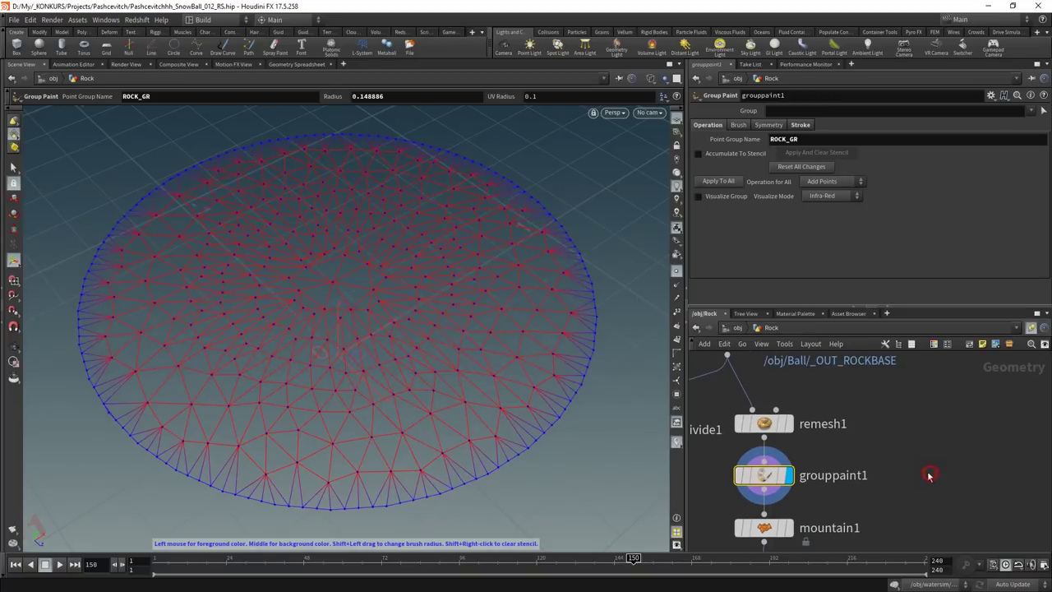
key("Tab")
Add a group1 Group Create node with Include by Edges, Unshared Edges and Points group type
type("group")
key("Return")
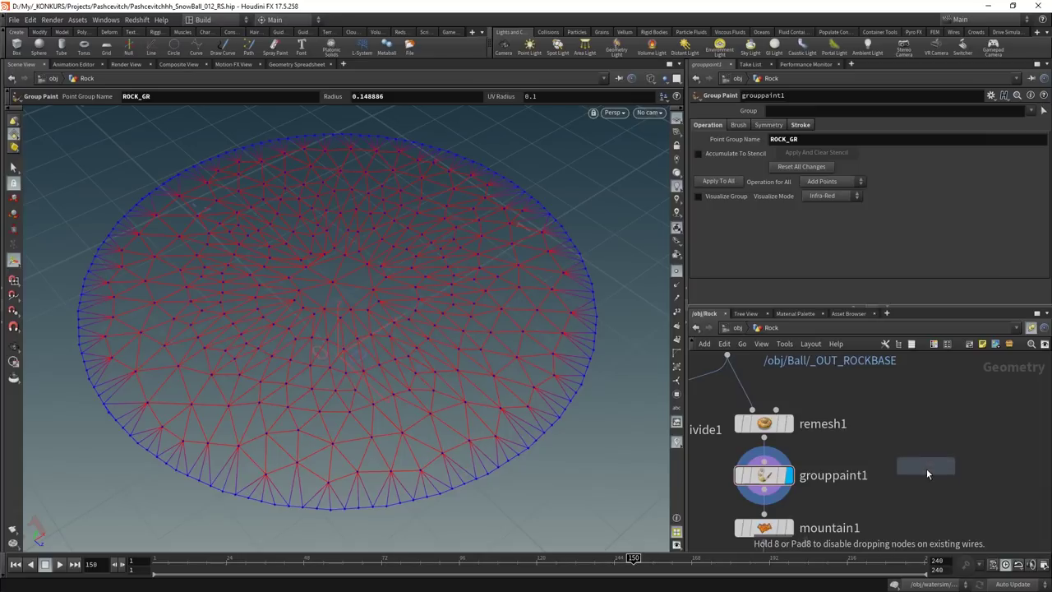
left_click(927, 469)
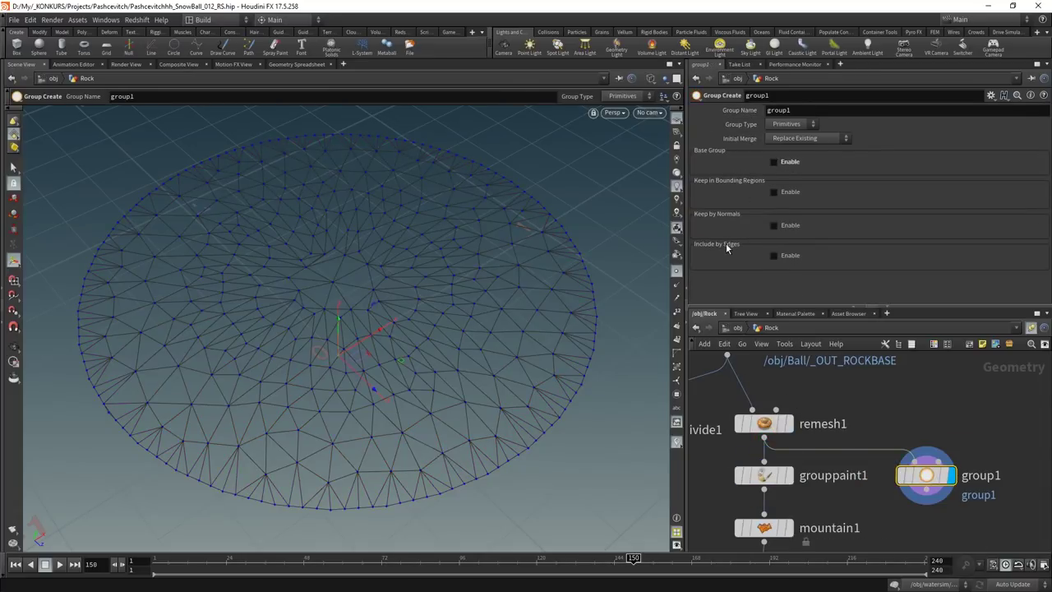
left_click(783, 260)
scroll(741, 235, "down", 2)
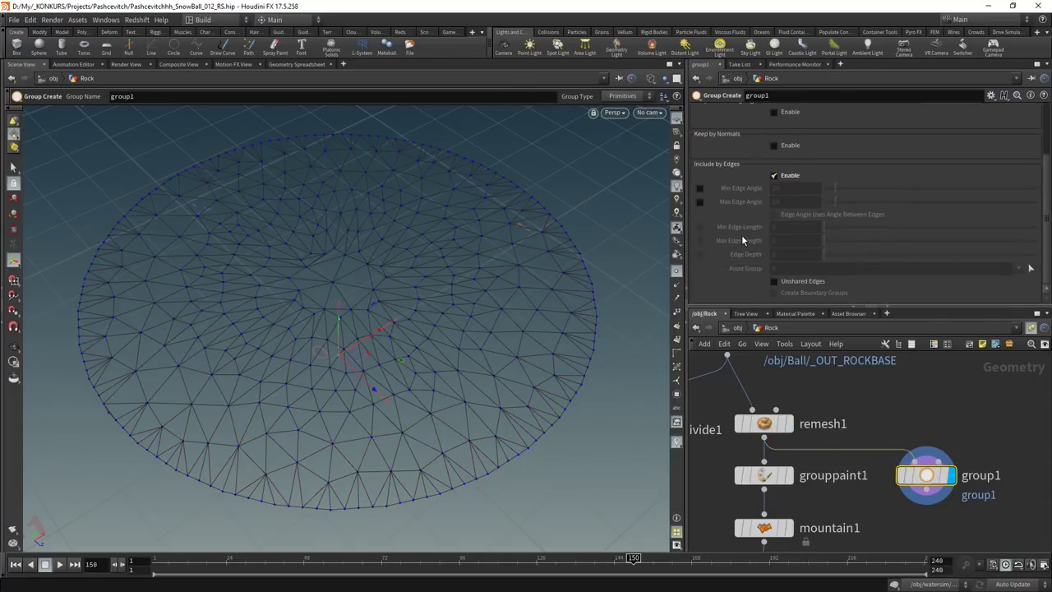
left_click(779, 282)
scroll(741, 245, "up", 2)
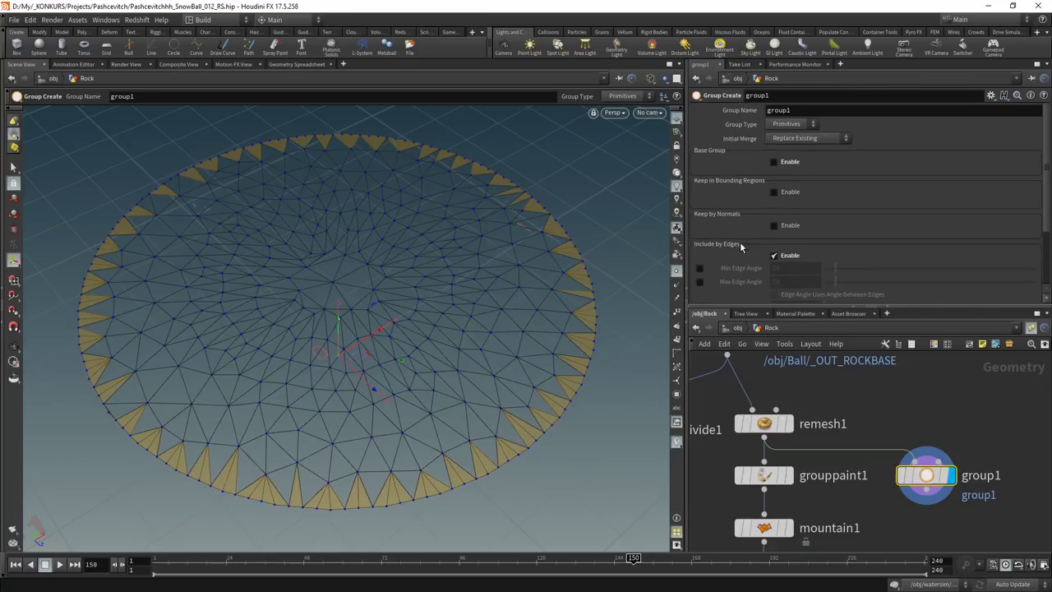
left_click(789, 125)
left_click(781, 146)
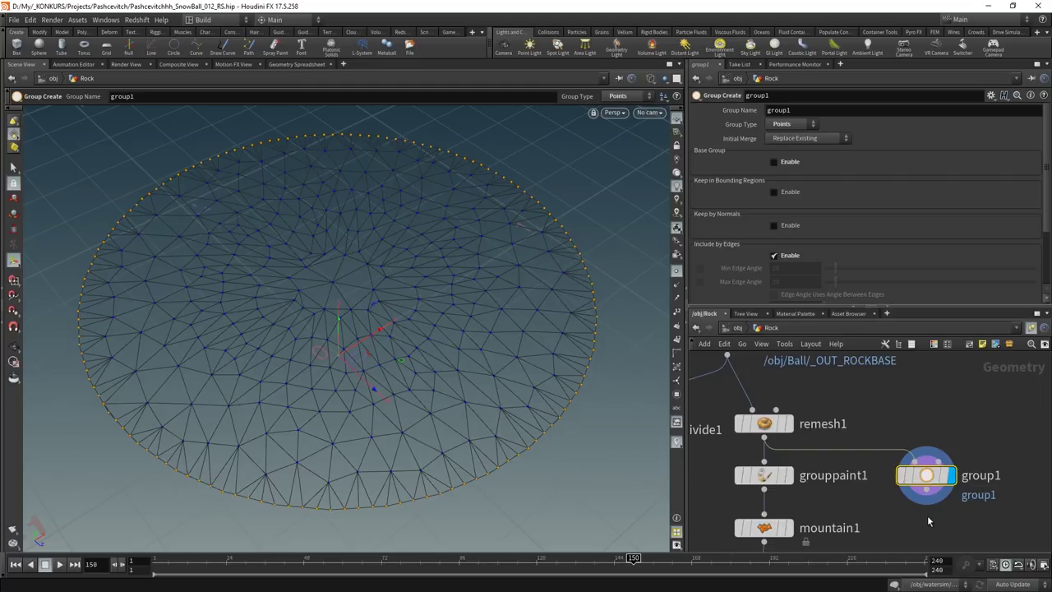
Wire group1 into mountain1's input
middle_click_drag(928, 516, 924, 484)
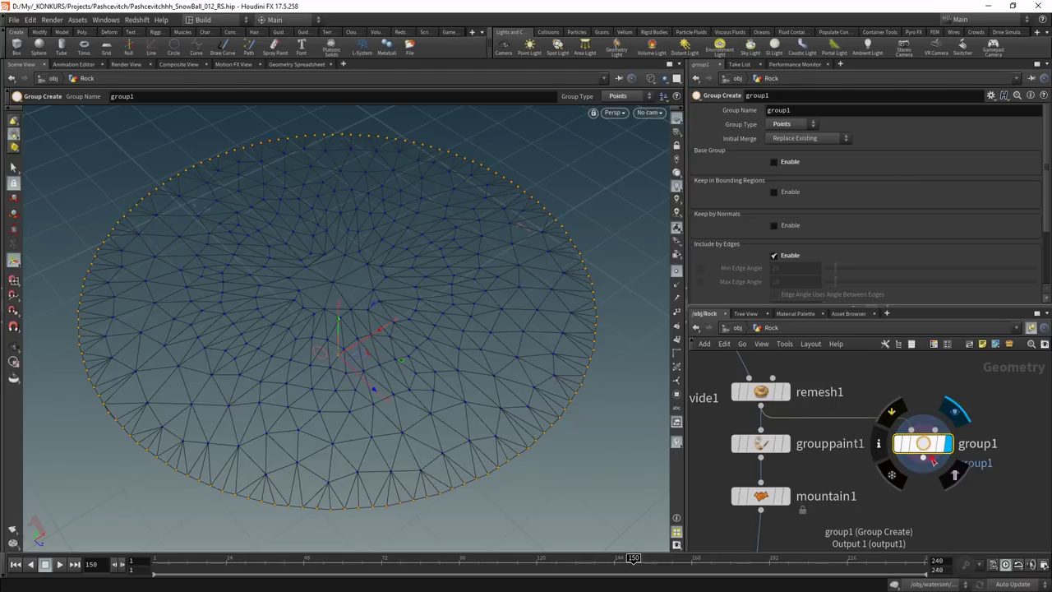
left_click_drag(924, 461, 763, 496)
left_click(760, 496)
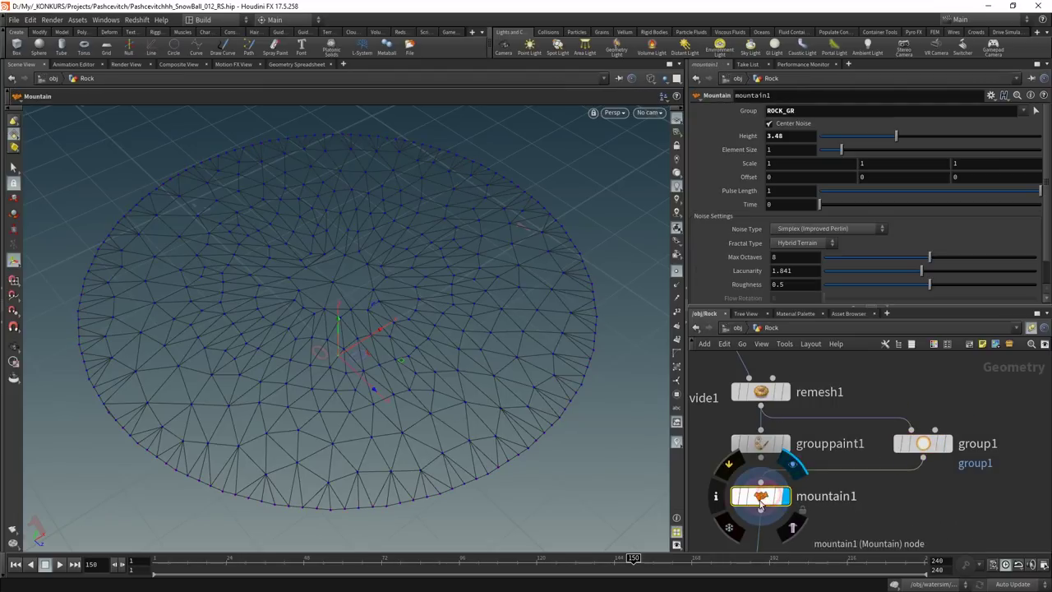
Set mountain1's Group to !group1 and orbit to check the flat rim
left_click(827, 114)
type("!group1")
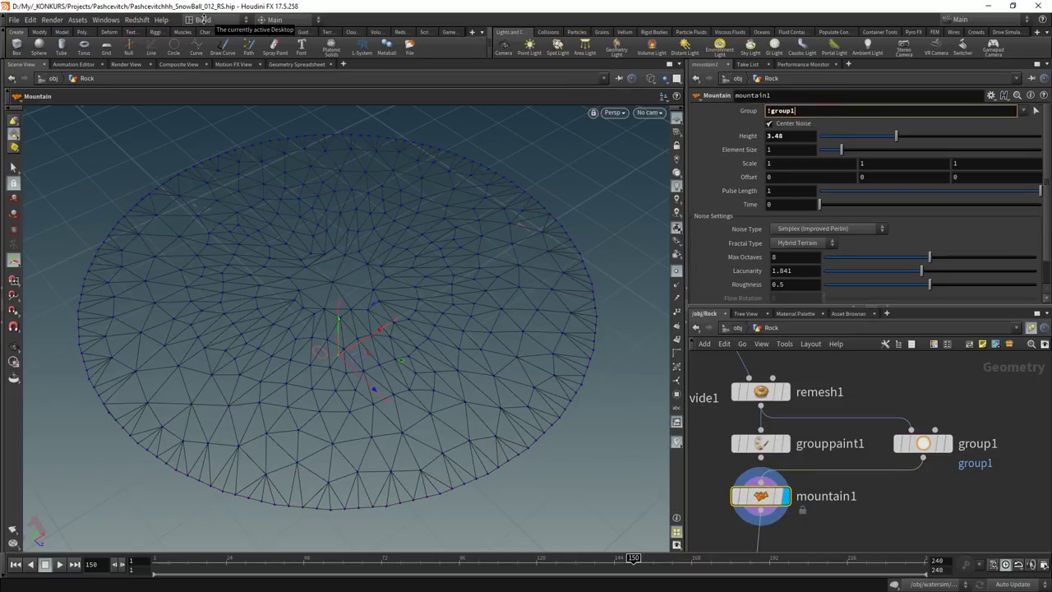
key("Return")
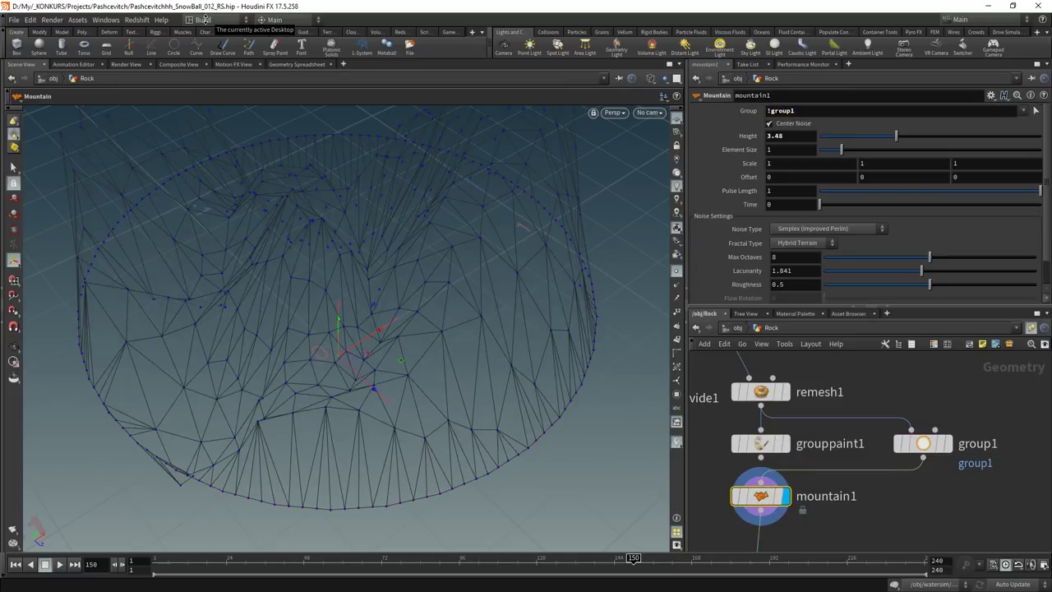
key("Escape")
mouse_move(491, 254)
left_mouse_down()
mouse_move(448, 311)
mouse_move(505, 336)
left_mouse_up()
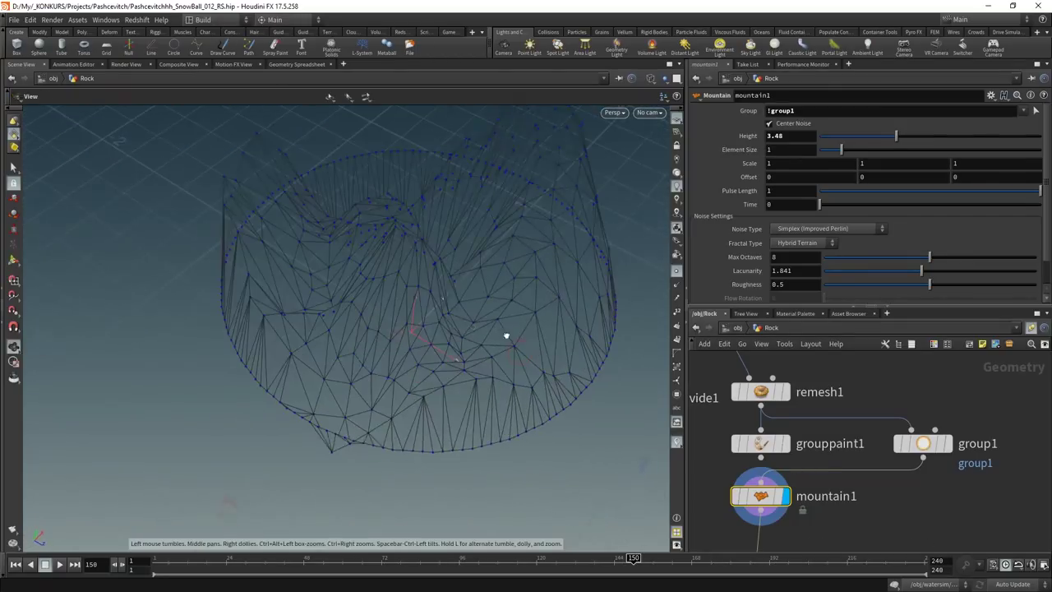
key("Return")
Inspect group1's rim points, then reconnect mountain1's input from grouppaint1
left_click(923, 444)
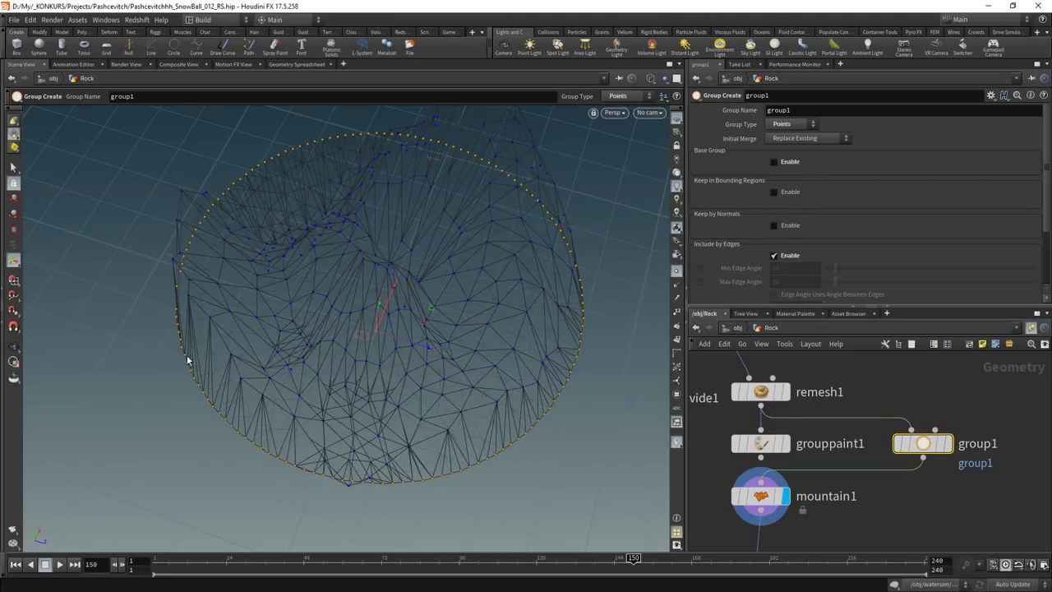
left_click_drag(354, 415, 472, 393)
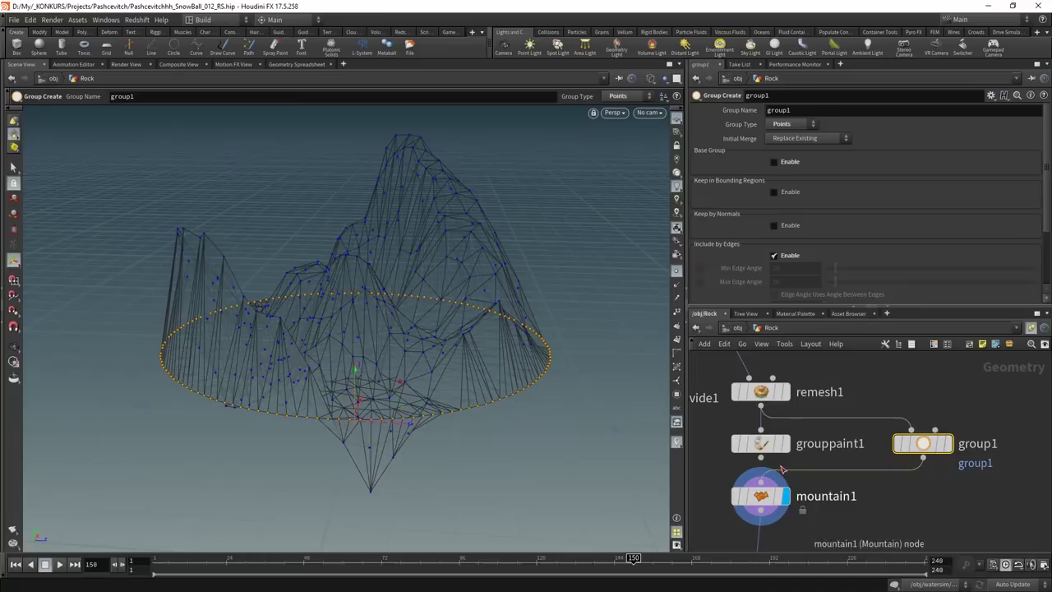
left_click(760, 476)
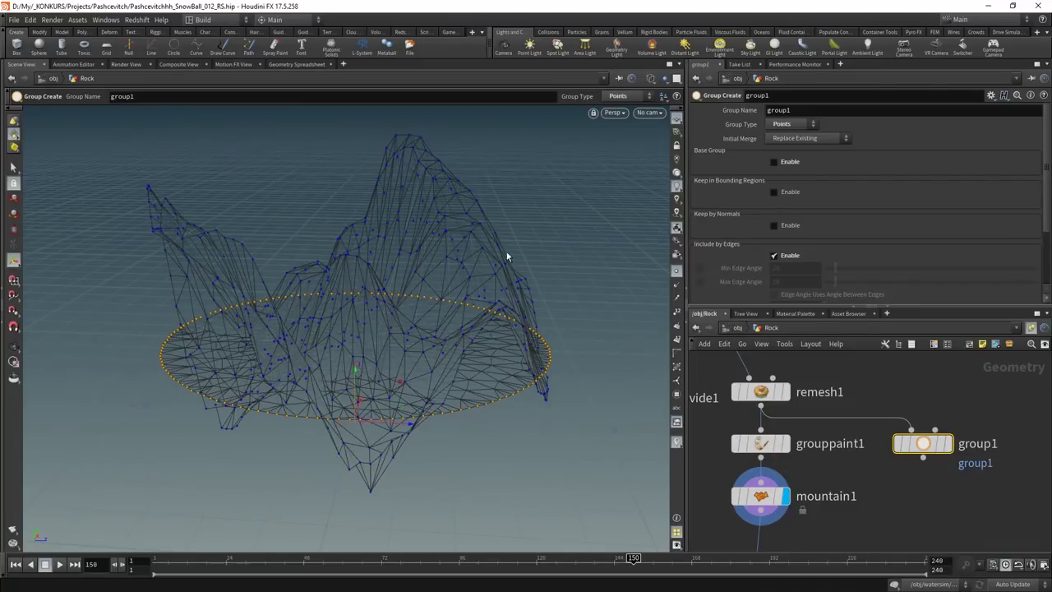
scroll(841, 492, "down", 5)
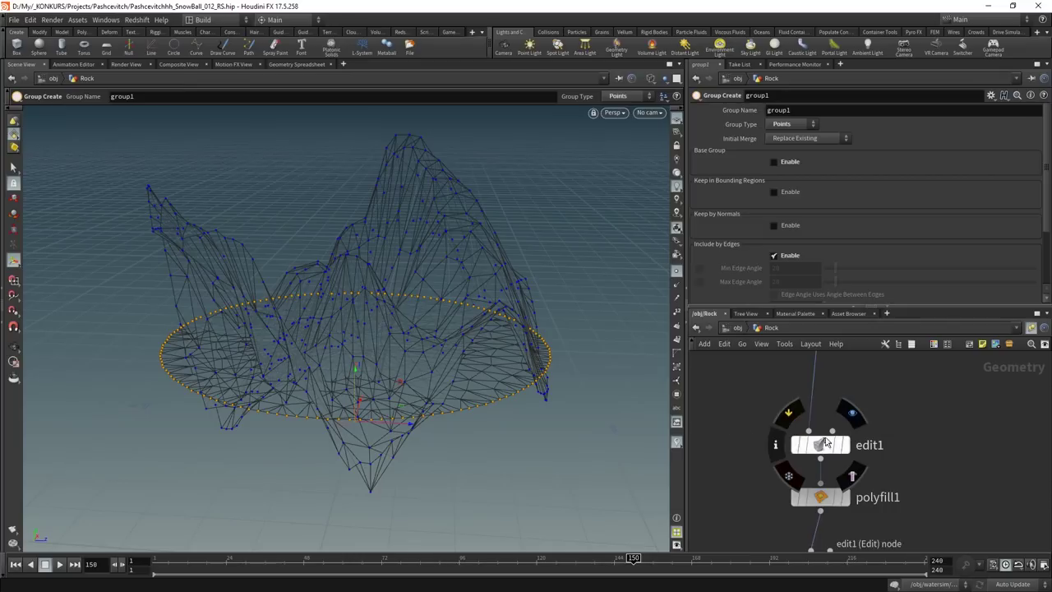
Display the edit1 and polyfill1 results, viewing the rock from a low side angle
left_click(853, 413)
mouse_move(443, 390)
left_mouse_down()
mouse_move(503, 369)
mouse_move(550, 279)
mouse_move(531, 241)
mouse_move(441, 324)
left_mouse_up()
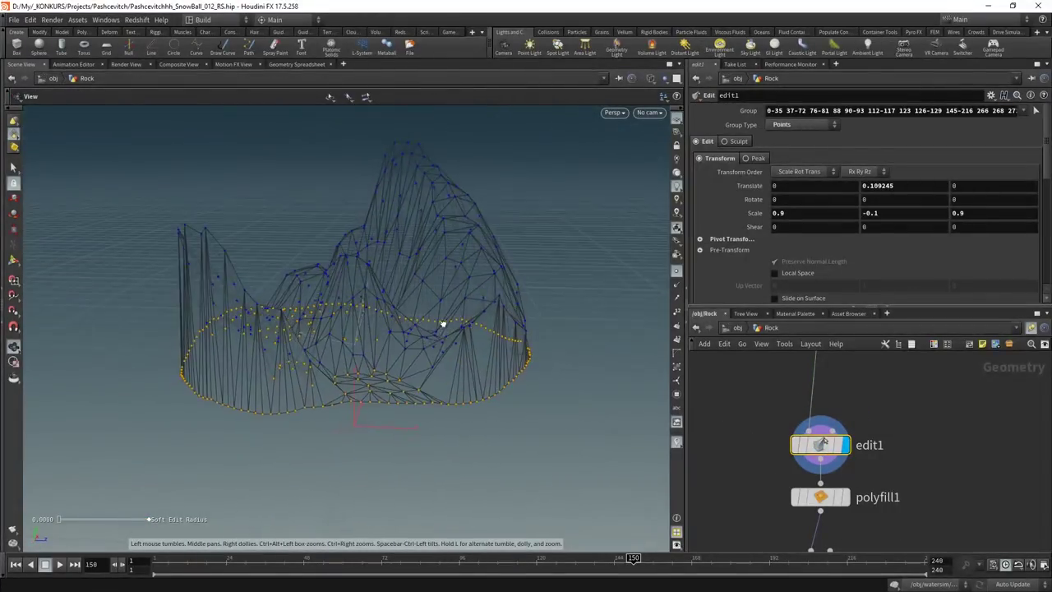
key("Return")
scroll(904, 509, "down", 2)
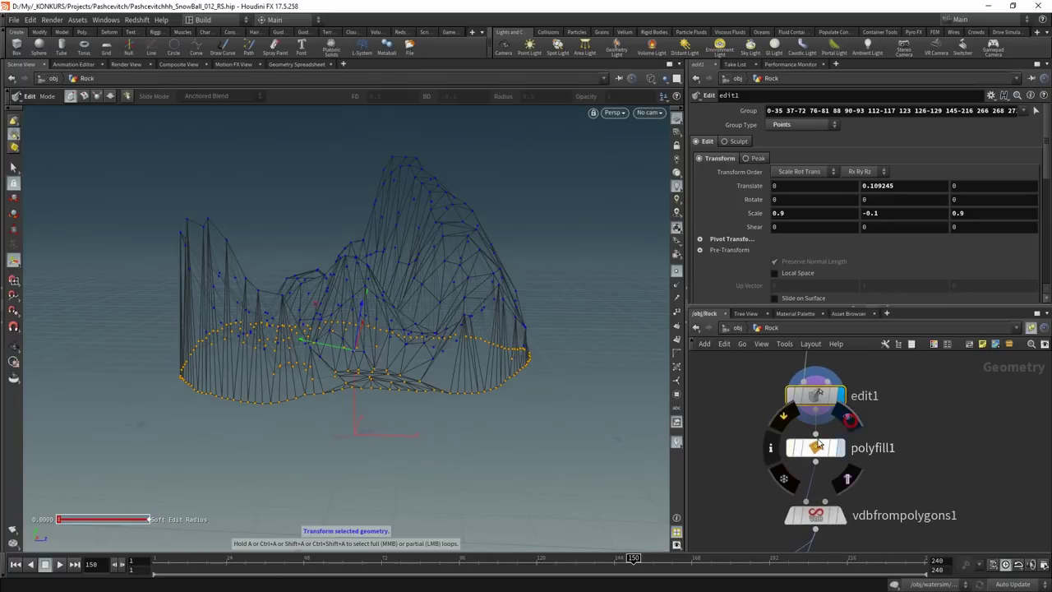
left_click(855, 418)
scroll(879, 422, "down", 3)
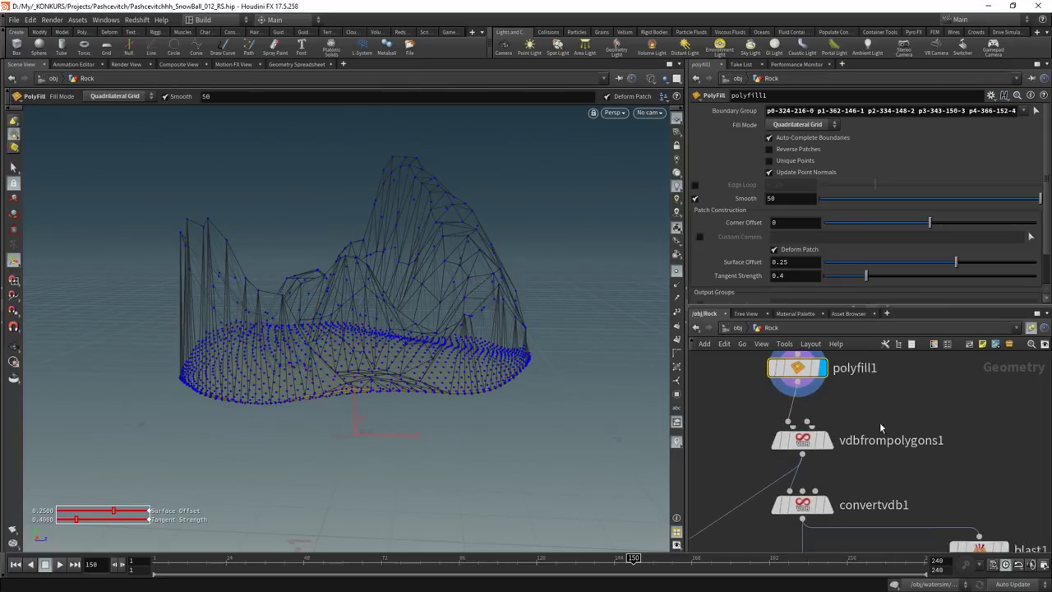
Review vdbfrompolygons1's settings while orbiting around the rock
left_click(795, 437)
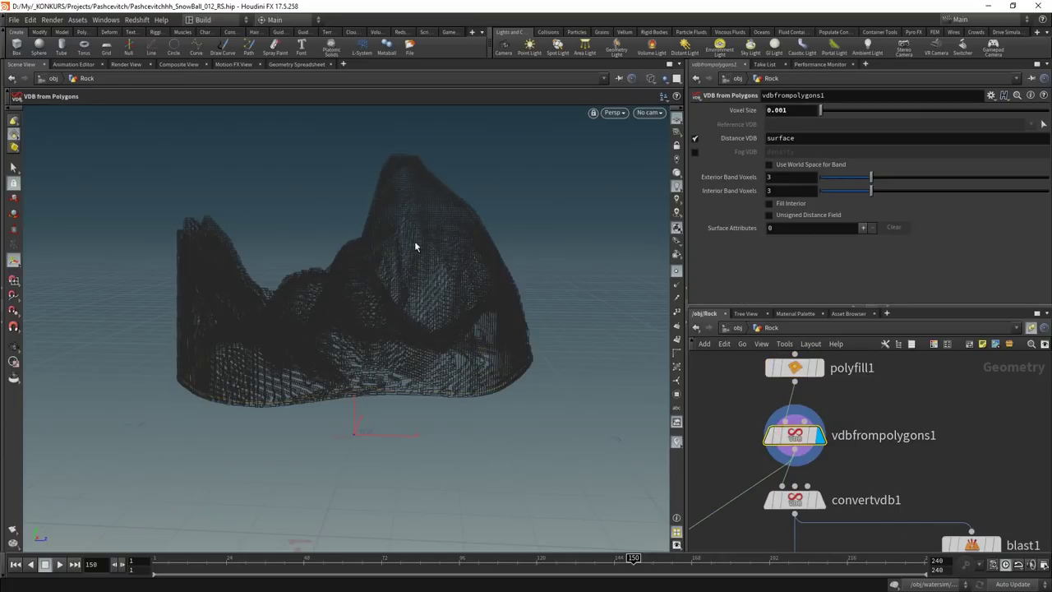
scroll(456, 294, "up", 3)
scroll(493, 305, "up", 3)
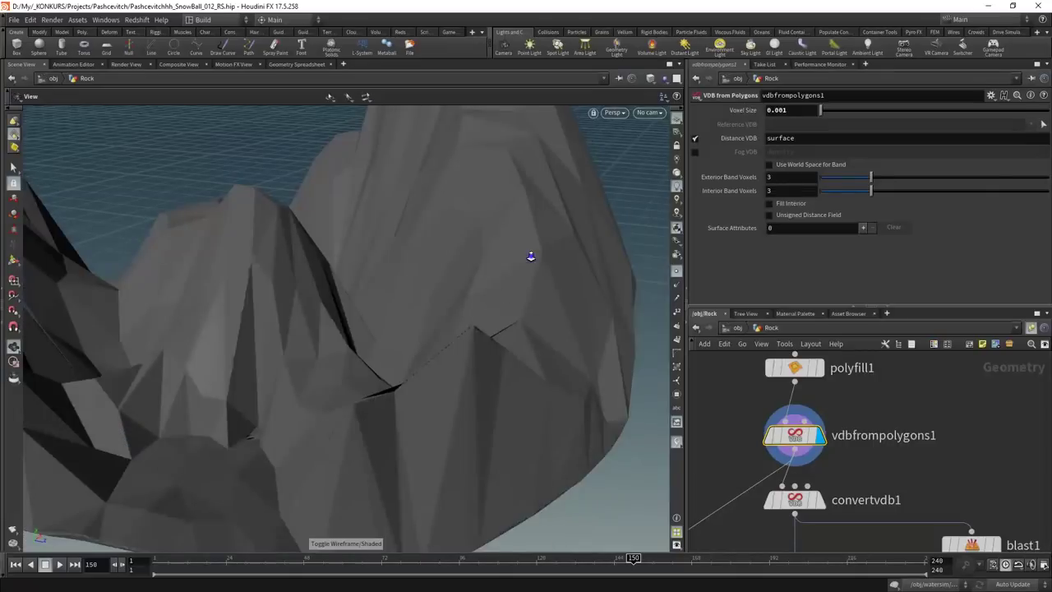
scroll(526, 329, "down", 5)
left_click_drag(505, 386, 482, 353)
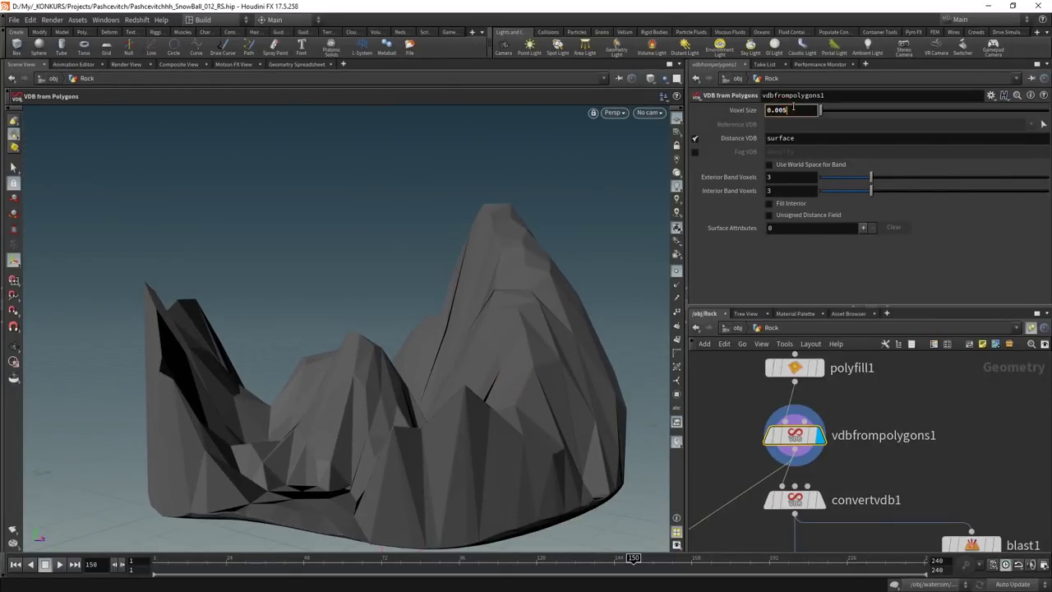
scroll(526, 322, "up", 3)
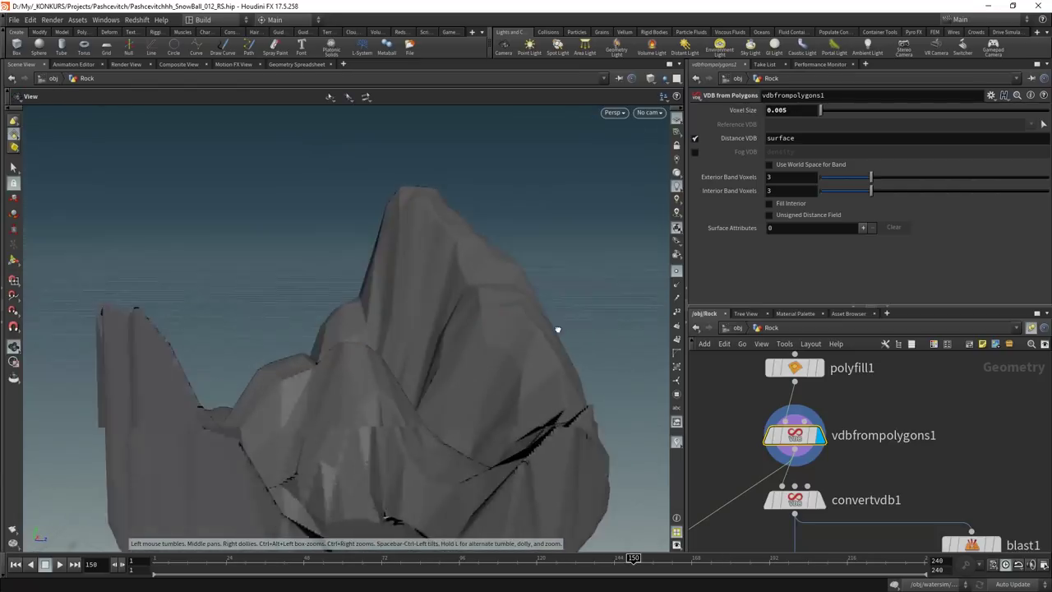
scroll(559, 339, "up", 3)
left_click_drag(563, 349, 746, 141)
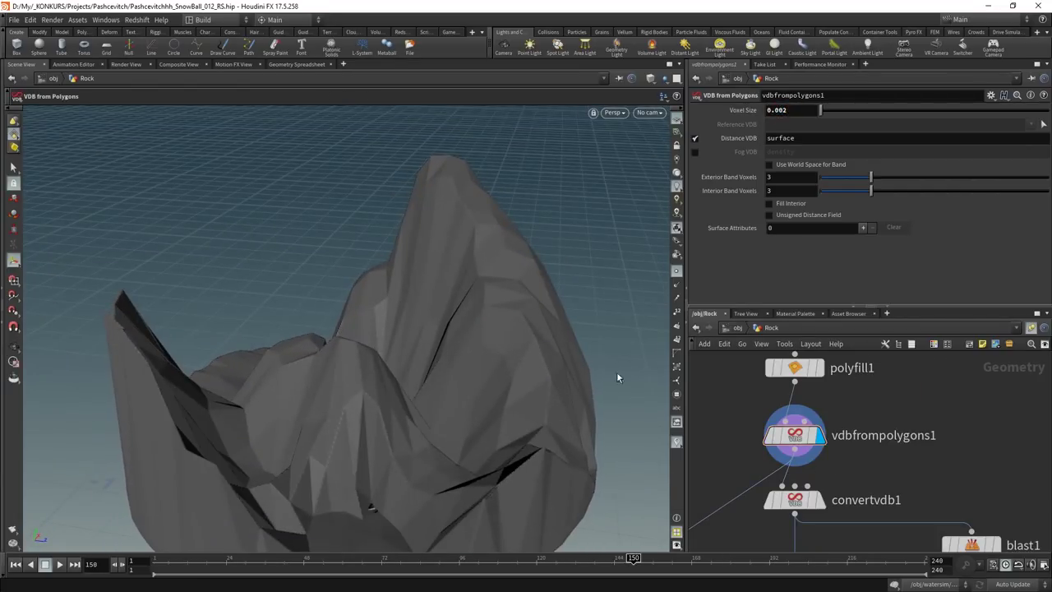
left_click_drag(617, 371, 390, 183)
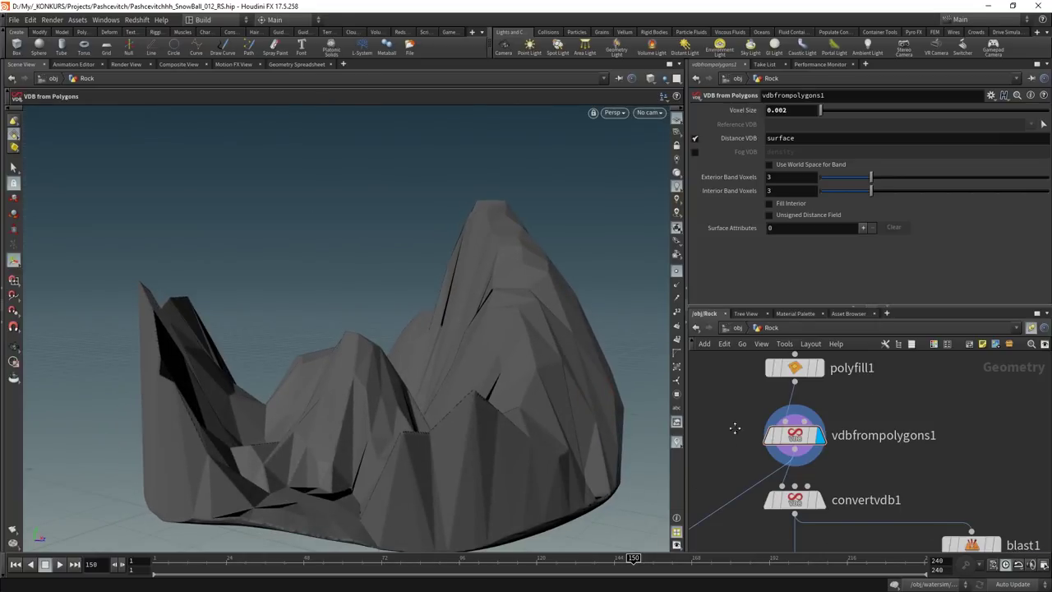
middle_click_drag(735, 427, 769, 369)
Display convertvdb1's smoothed rock and adjust vdbfrompolygons1's voxel size
left_click(831, 441)
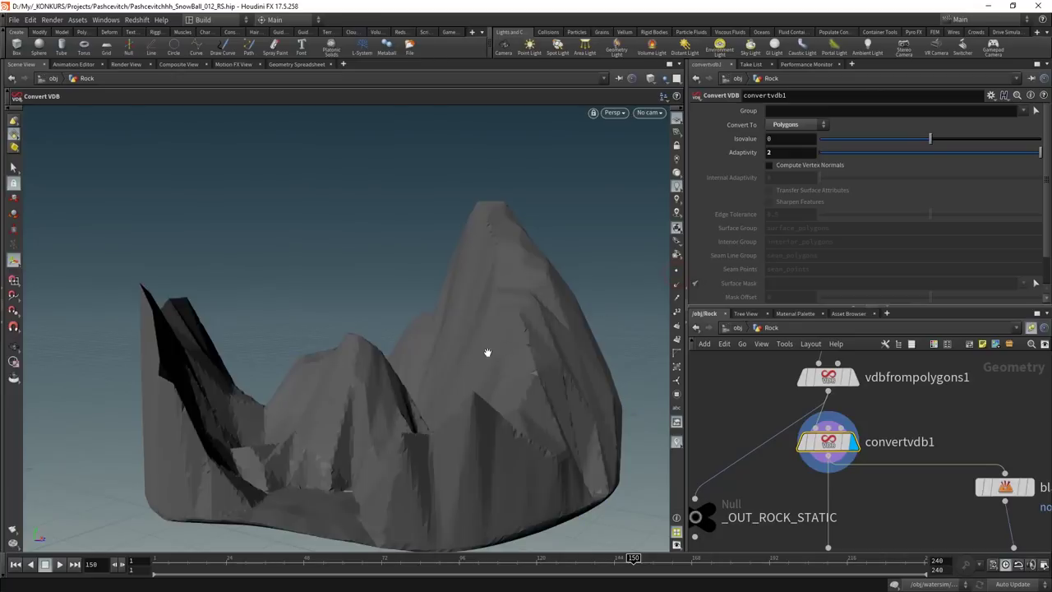
left_click_drag(488, 351, 594, 411)
left_click(829, 377)
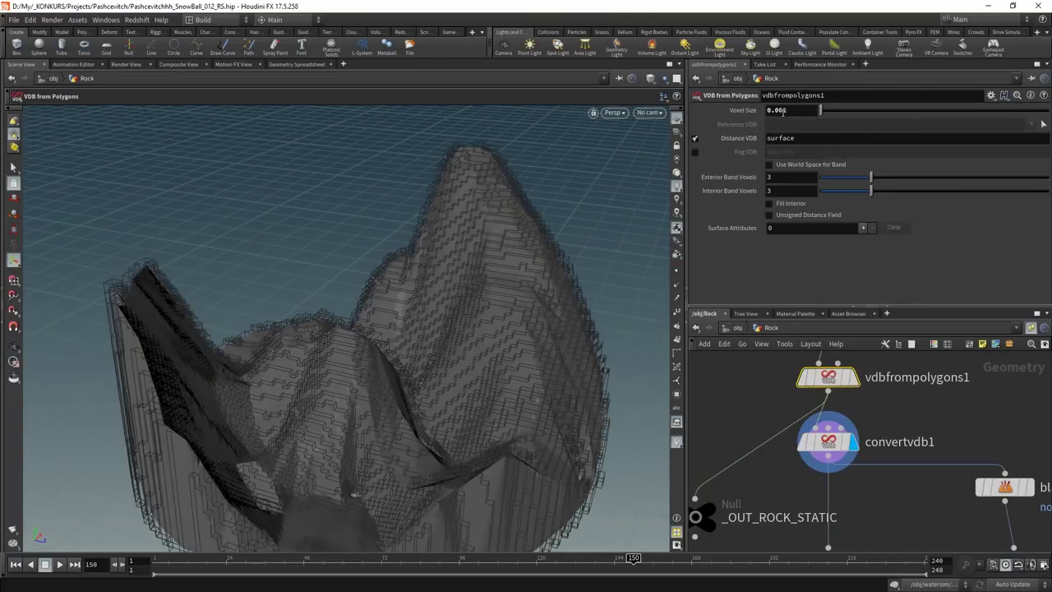
left_click(829, 442)
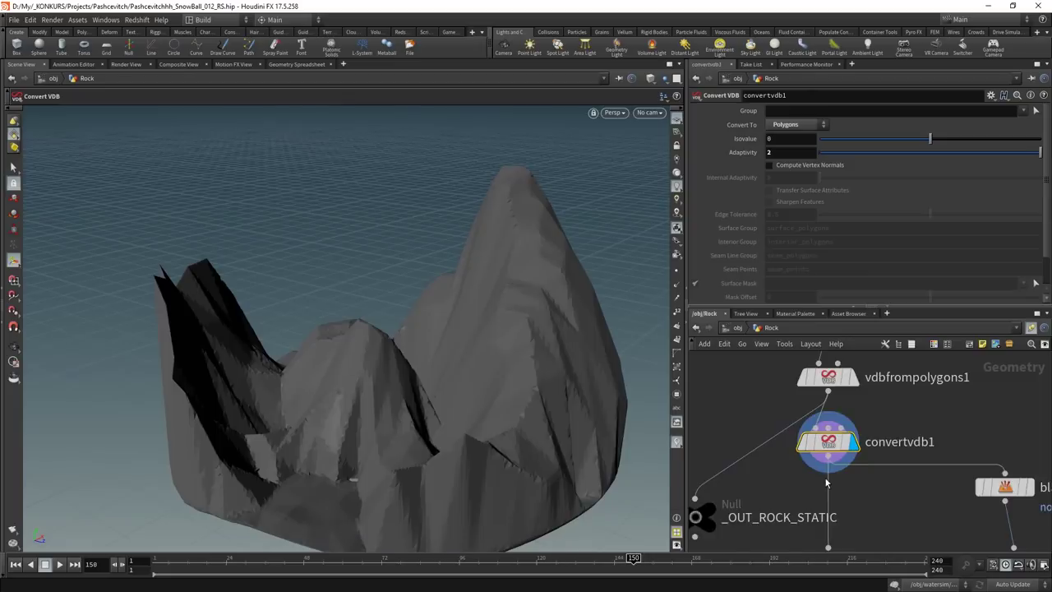
scroll(829, 435, "down", 3)
scroll(822, 435, "up", 3)
Insert a UV Quick Shade node below uvtexture1 and zoom in on the rock's checker grid
left_click(815, 411)
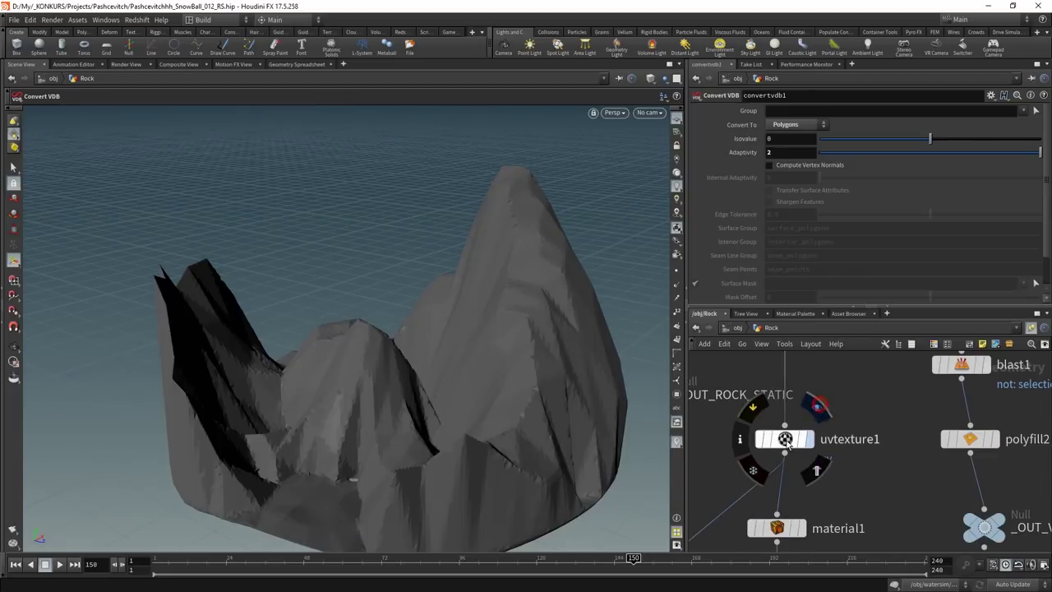
left_click(786, 439)
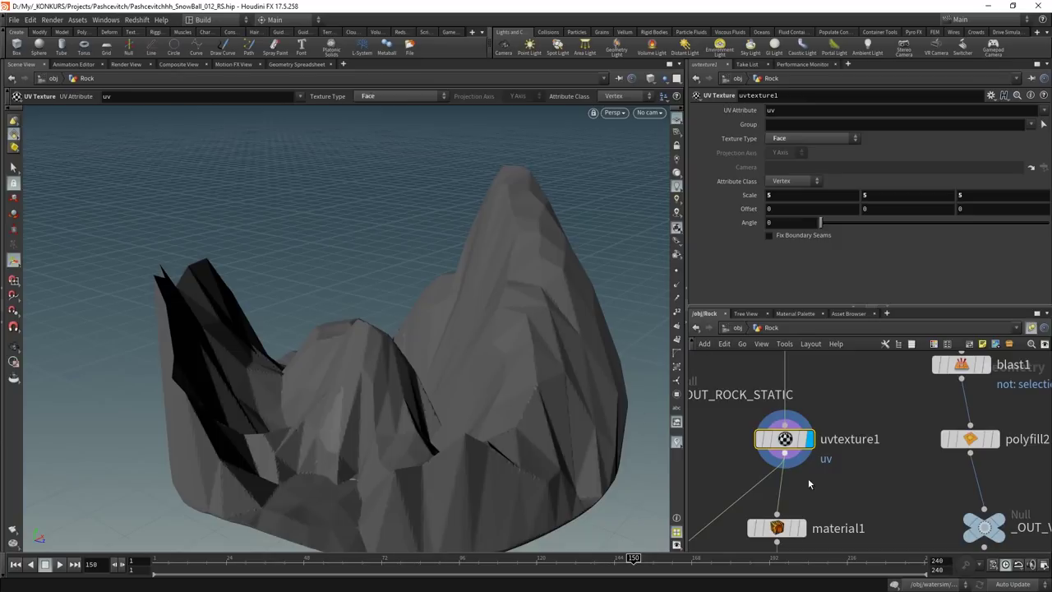
key("Tab")
type("uvquick")
key("Return")
left_click(847, 495)
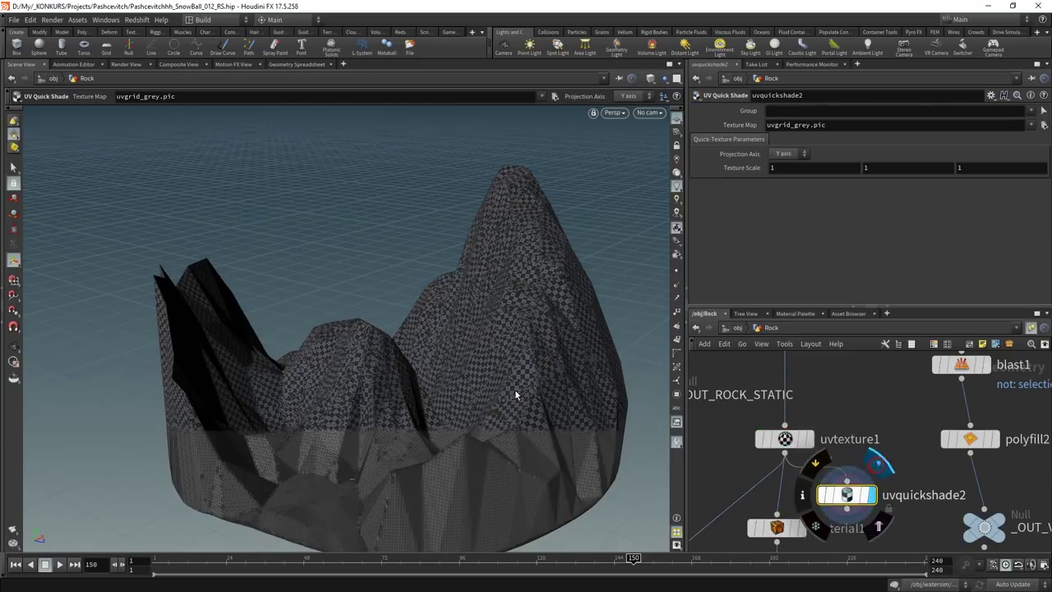
mouse_move(516, 395)
left_mouse_down()
mouse_move(446, 390)
mouse_move(521, 348)
mouse_move(486, 317)
mouse_move(542, 362)
mouse_move(345, 241)
mouse_move(441, 376)
mouse_move(566, 359)
mouse_move(490, 359)
mouse_move(522, 419)
mouse_move(495, 125)
mouse_move(453, 367)
mouse_move(394, 313)
mouse_move(411, 369)
mouse_move(468, 364)
mouse_move(498, 376)
mouse_move(606, 313)
mouse_move(359, 355)
mouse_move(526, 277)
mouse_move(446, 381)
mouse_move(507, 383)
mouse_move(347, 442)
mouse_move(477, 413)
mouse_move(411, 430)
mouse_move(348, 477)
mouse_move(235, 451)
mouse_move(375, 383)
mouse_move(206, 501)
mouse_move(511, 384)
mouse_move(564, 312)
mouse_move(463, 422)
mouse_move(456, 301)
mouse_move(418, 362)
mouse_move(306, 280)
left_mouse_up()
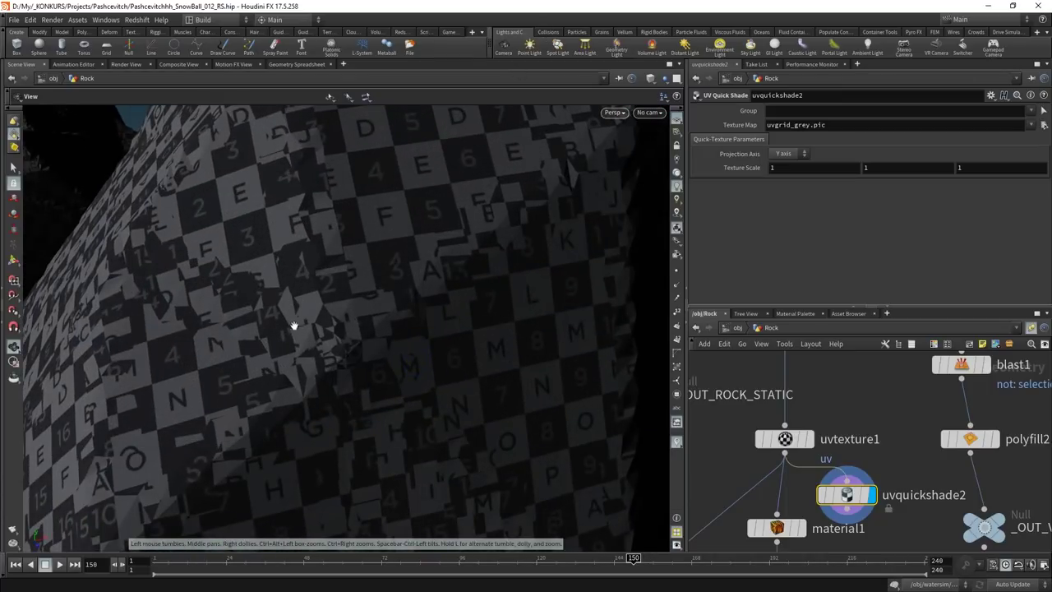
key("Return")
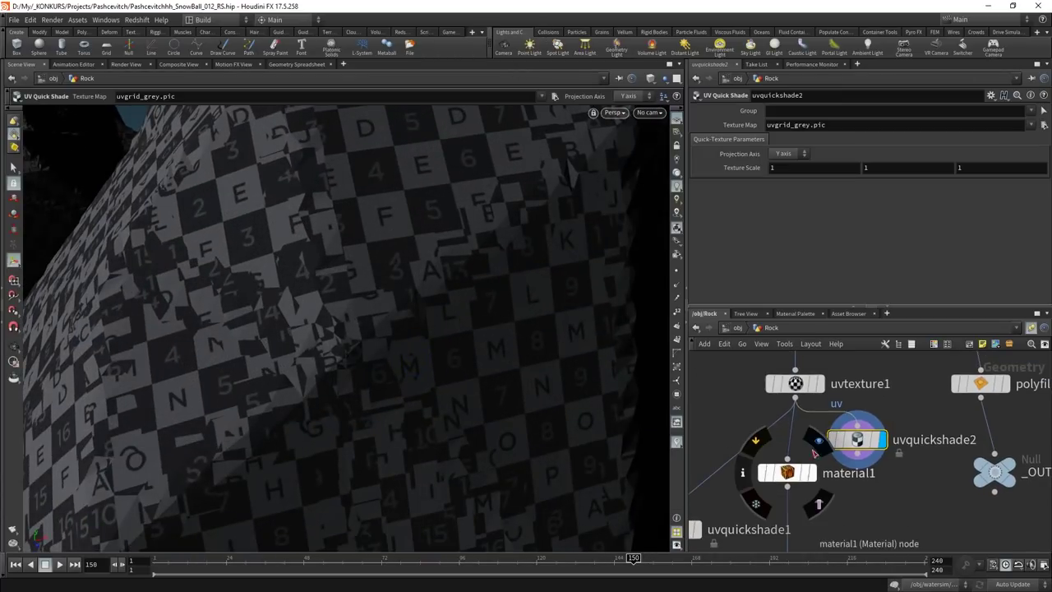
In /mat, box-select TextureSampler2 and _RS_ROCK and collapse them with Shift+C into subnet1
left_click(818, 440)
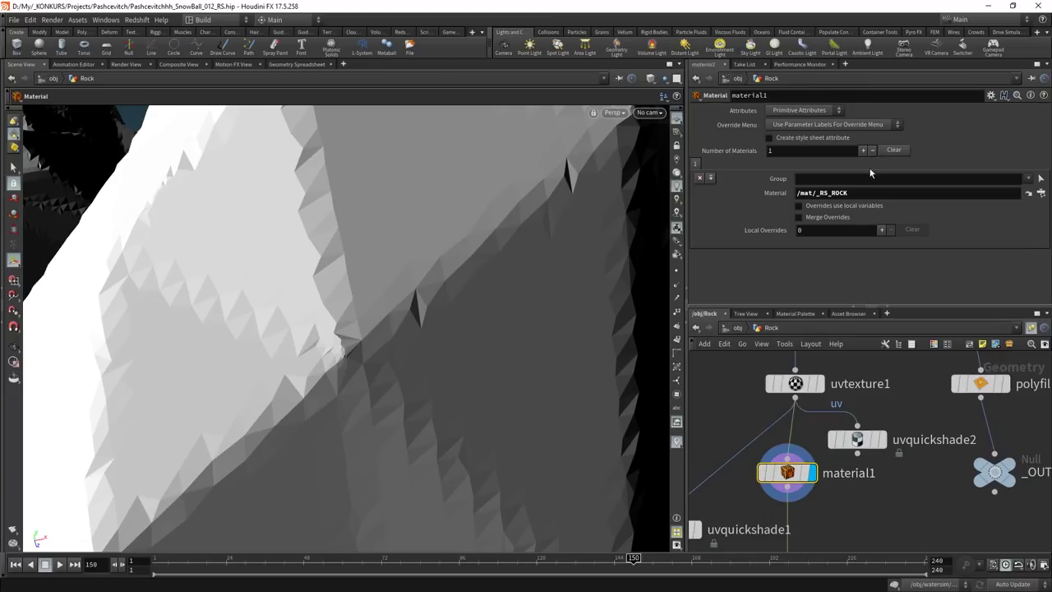
left_click(1025, 197)
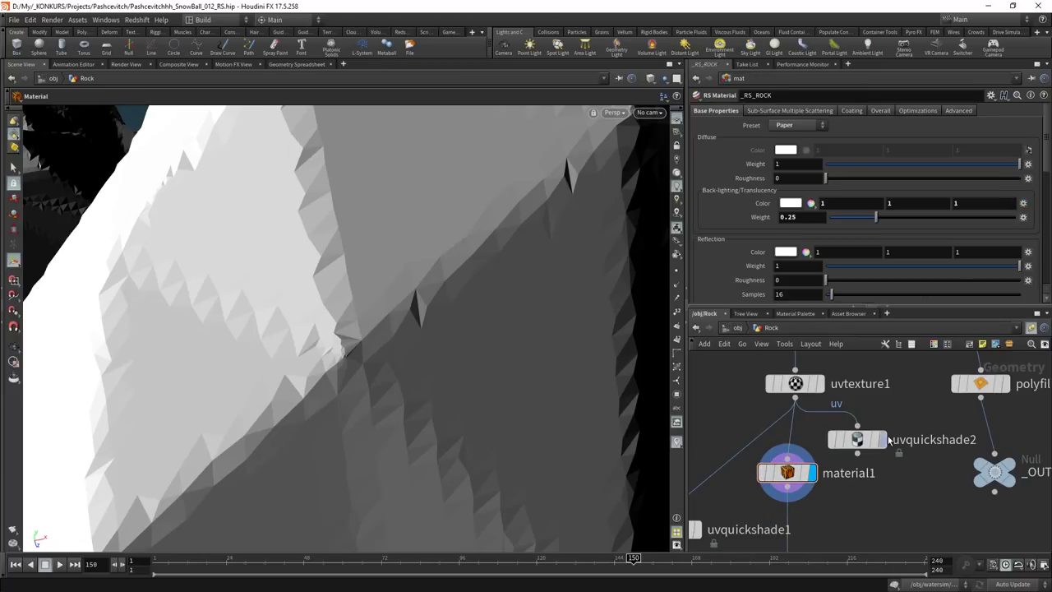
left_click(777, 431)
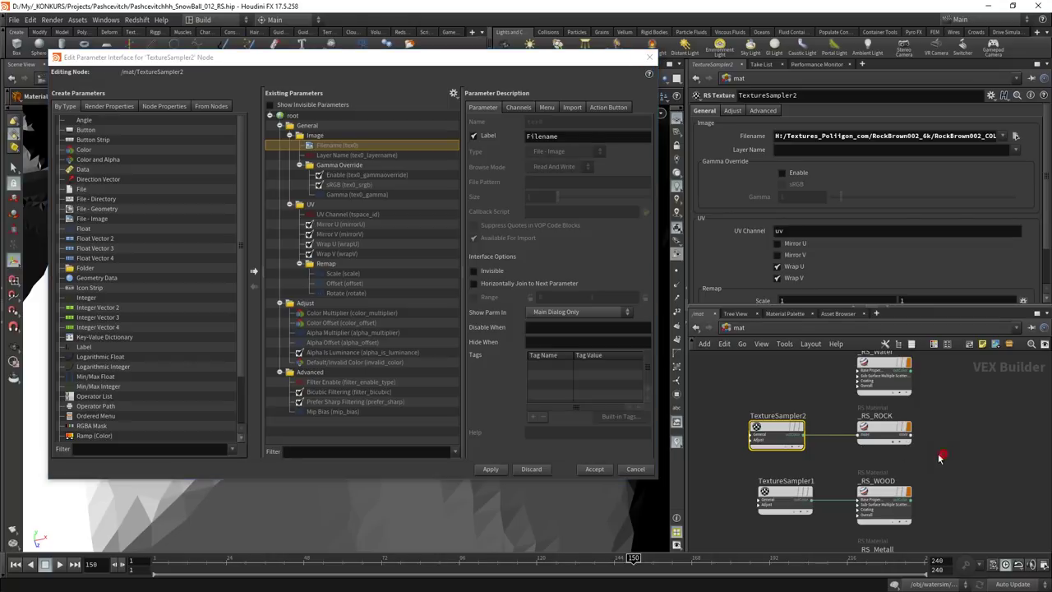
left_click_drag(943, 452, 750, 421)
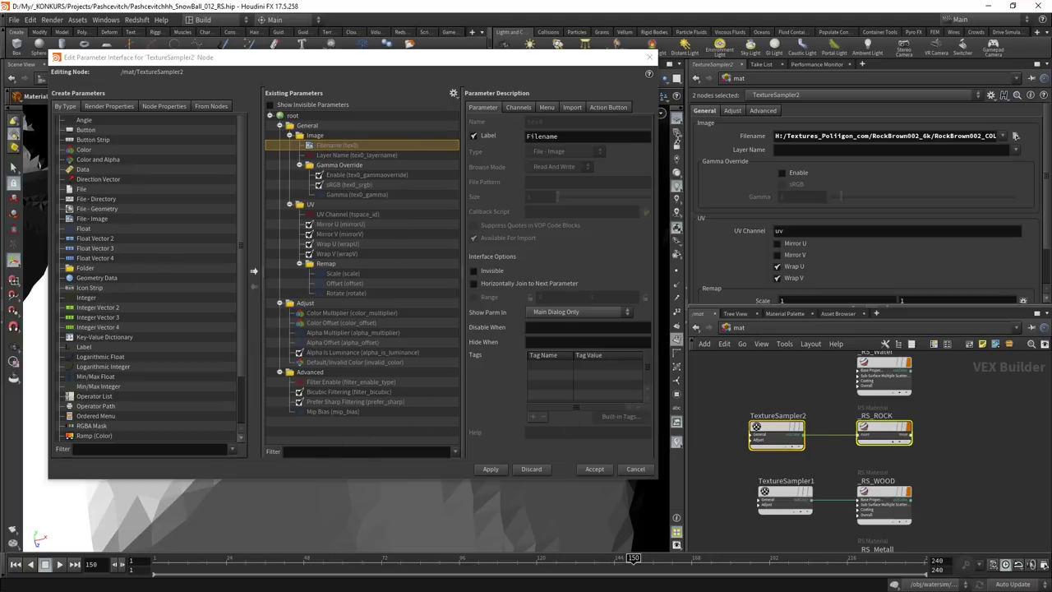
left_click(648, 55)
mouse_move(715, 417)
left_mouse_down()
mouse_move(933, 449)
mouse_move(771, 424)
left_mouse_up()
key("shift+c")
right_click(771, 424)
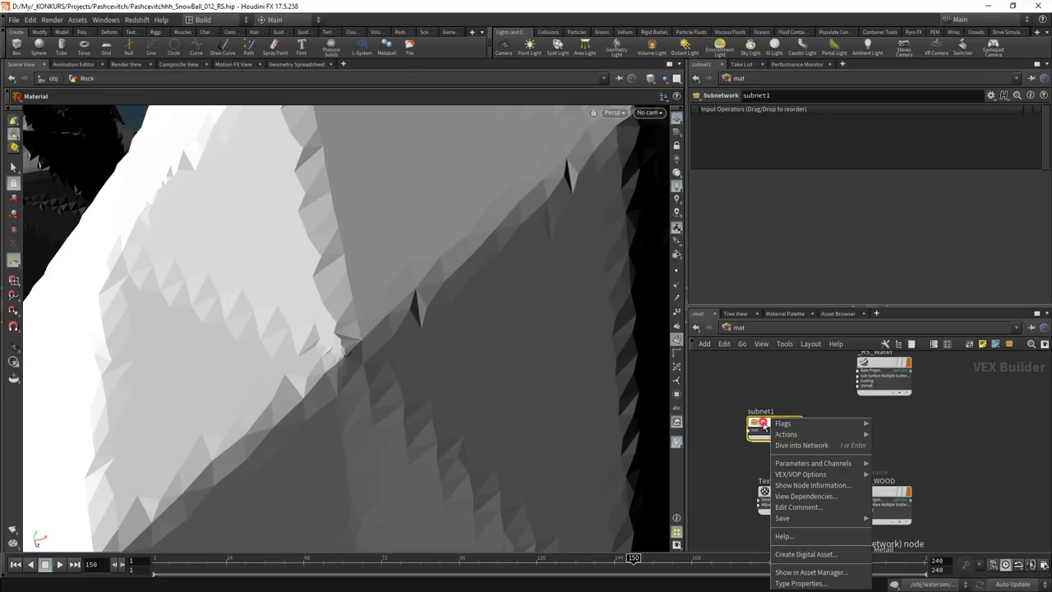
Promote TextureSampler2's Filename onto subnet1 with the ogl_tex# built-in tag
key("Escape")
left_click(991, 95)
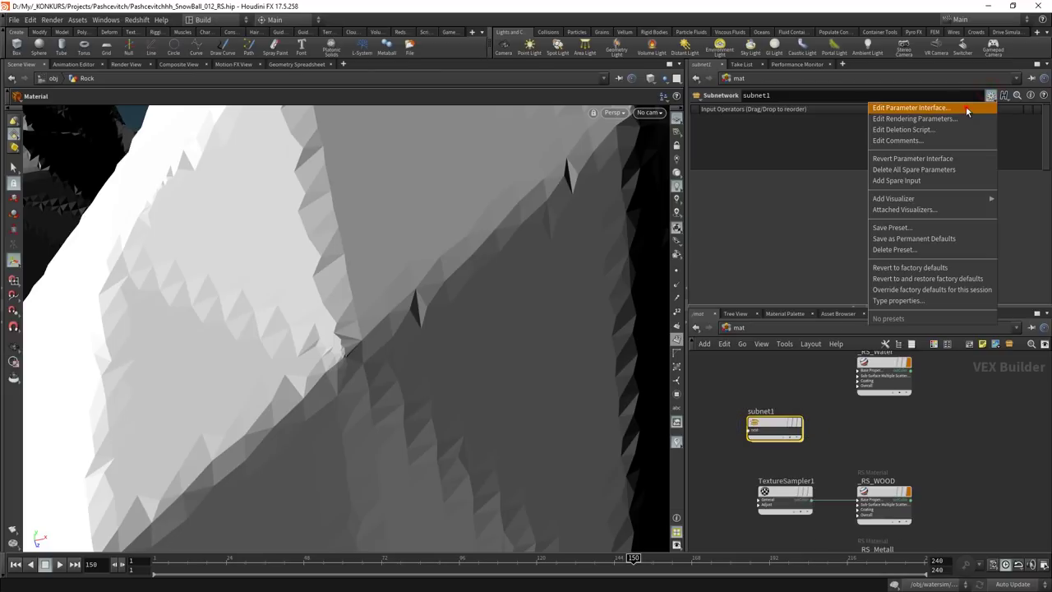
left_click(968, 108)
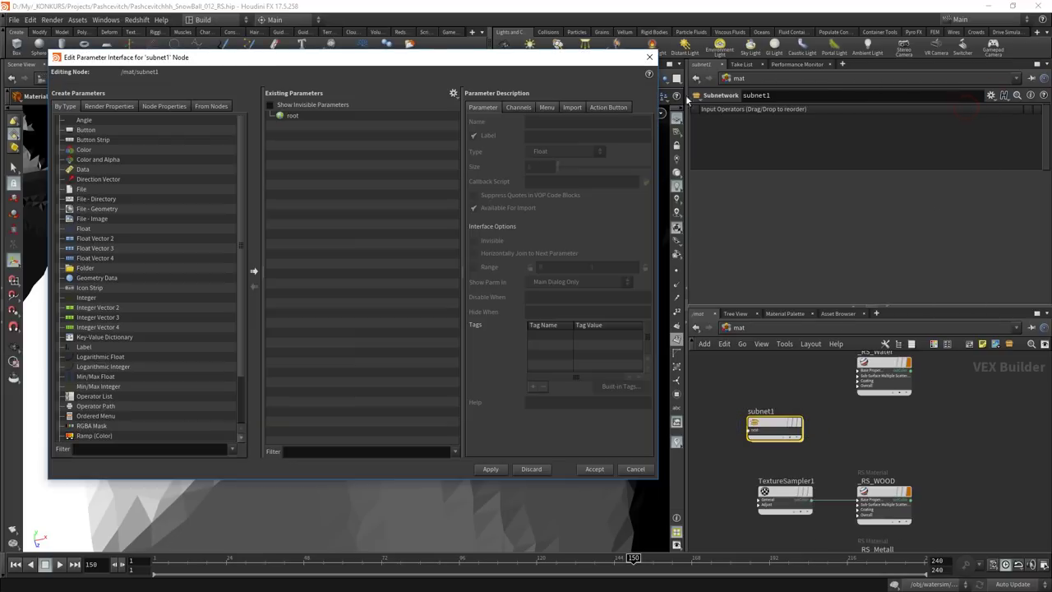
double_click(771, 428)
middle_click_drag(877, 501, 881, 509)
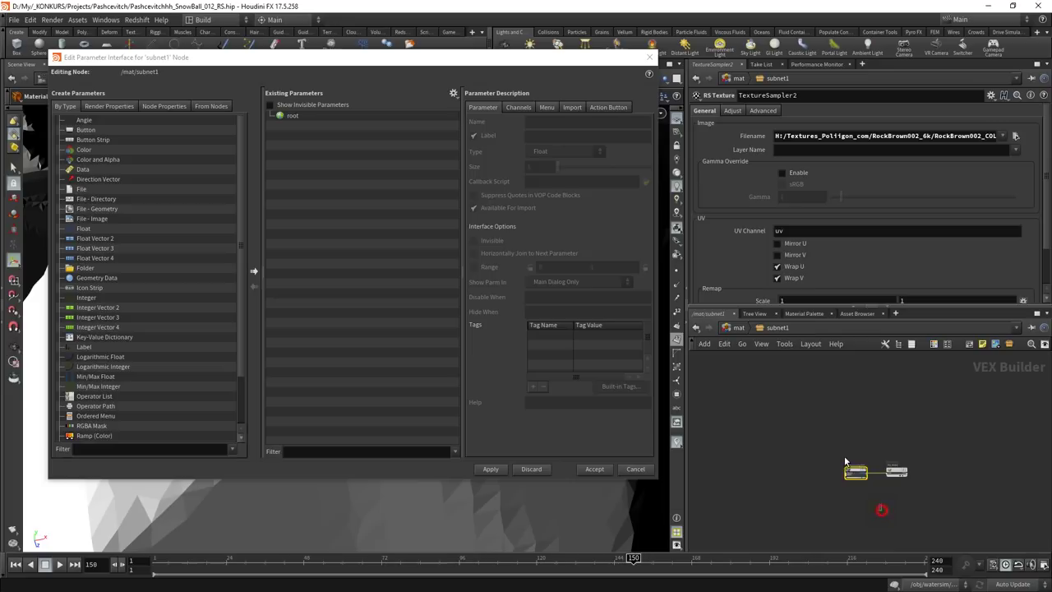
left_click_drag(751, 137, 310, 135)
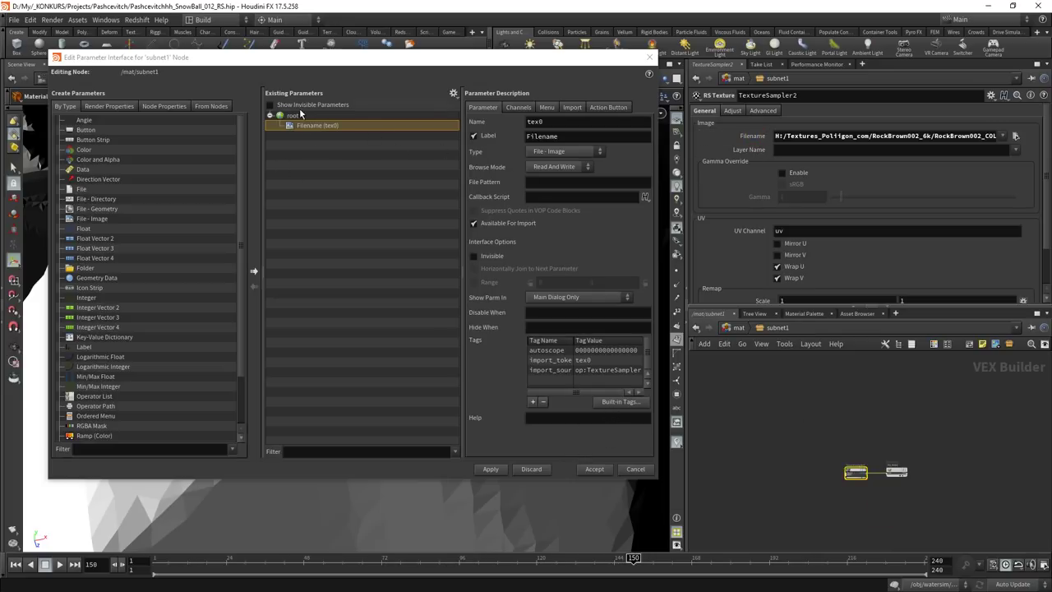
left_click(621, 401)
type("diffuse")
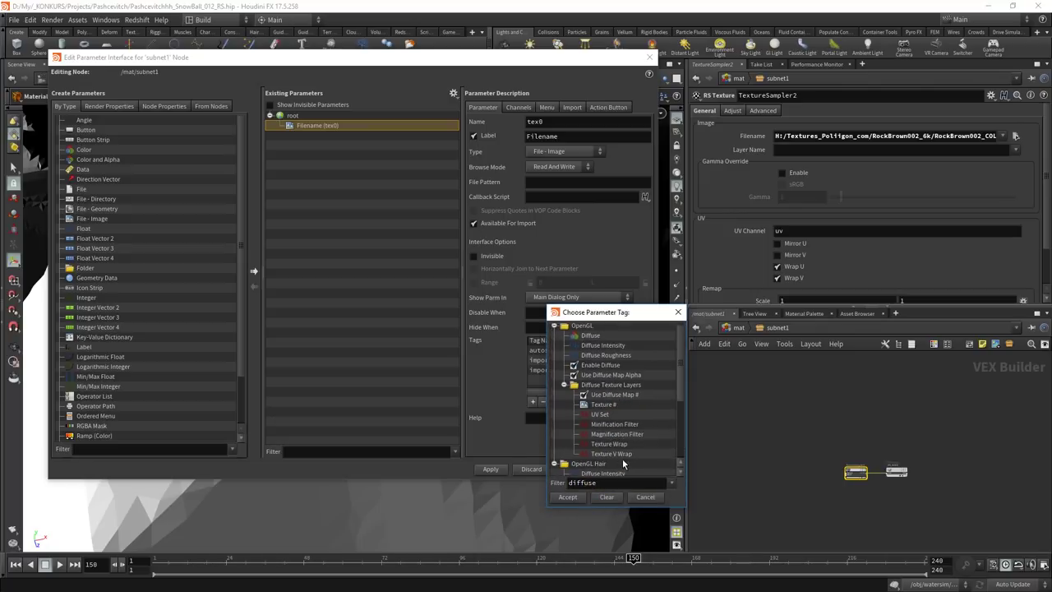
left_click(603, 405)
double_click(602, 404)
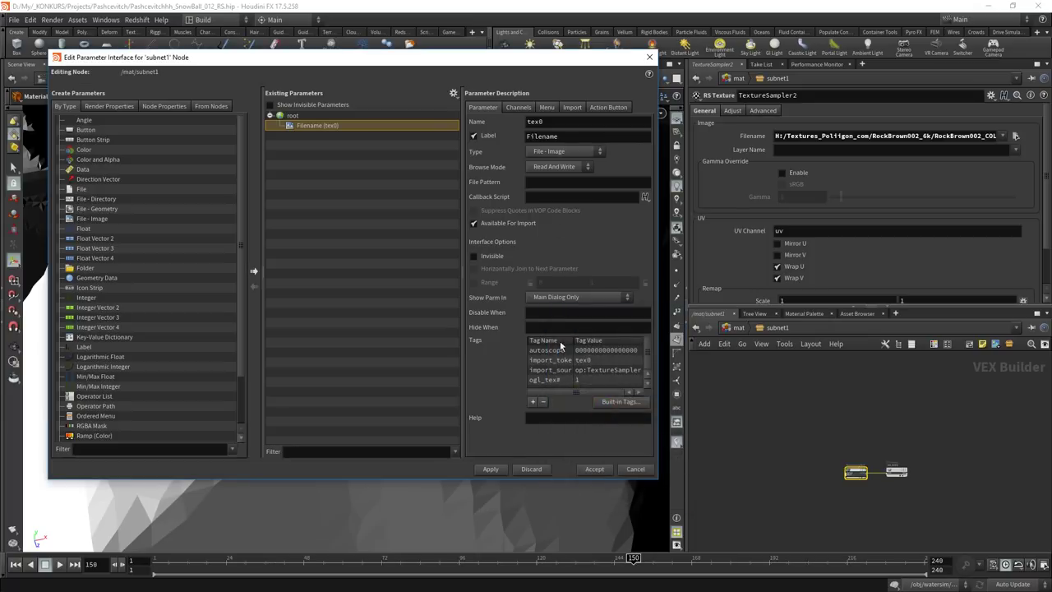
left_click(592, 471)
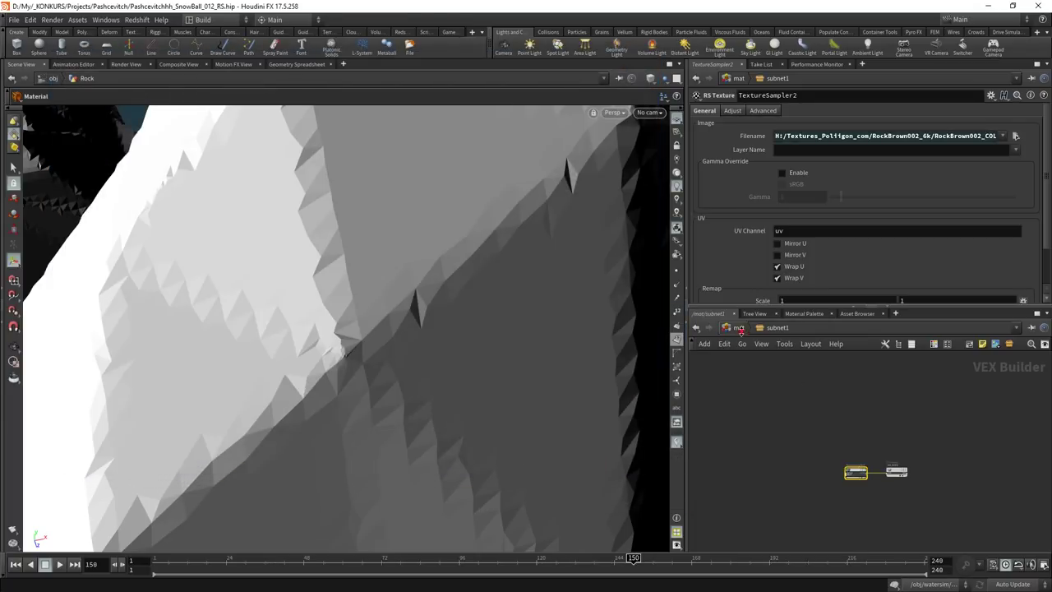
Rename subnet1 to rock and switch back to the /obj network
left_click(739, 329)
mouse_move(773, 425)
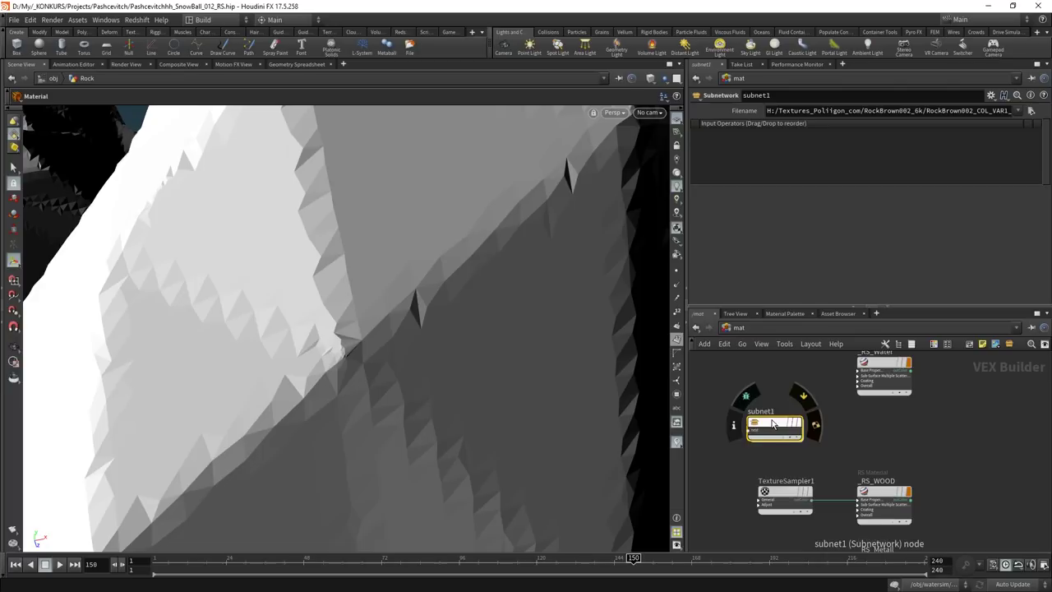
left_click(816, 425)
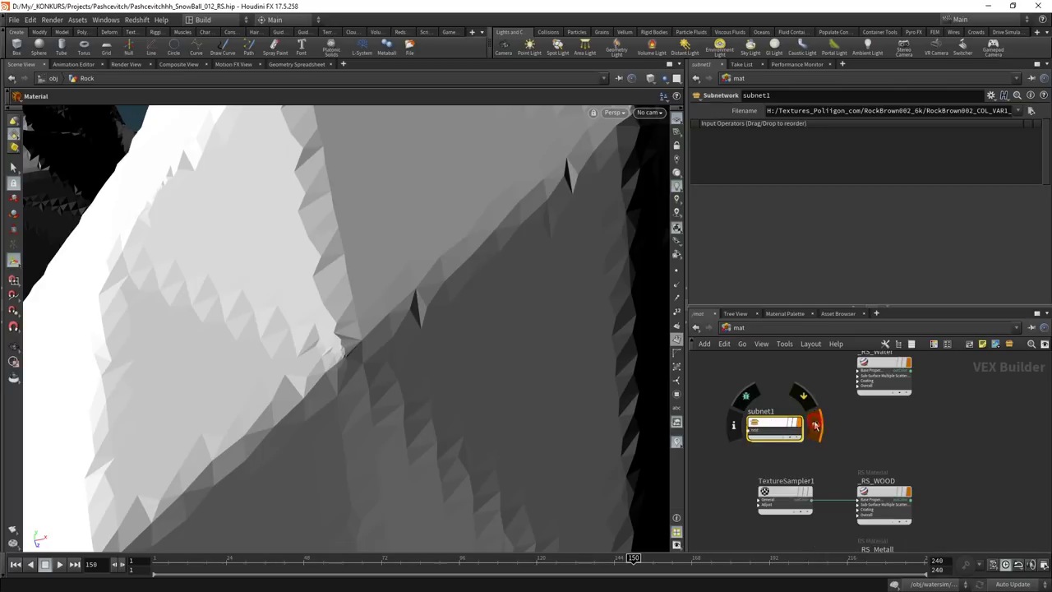
double_click(770, 413)
type("rock")
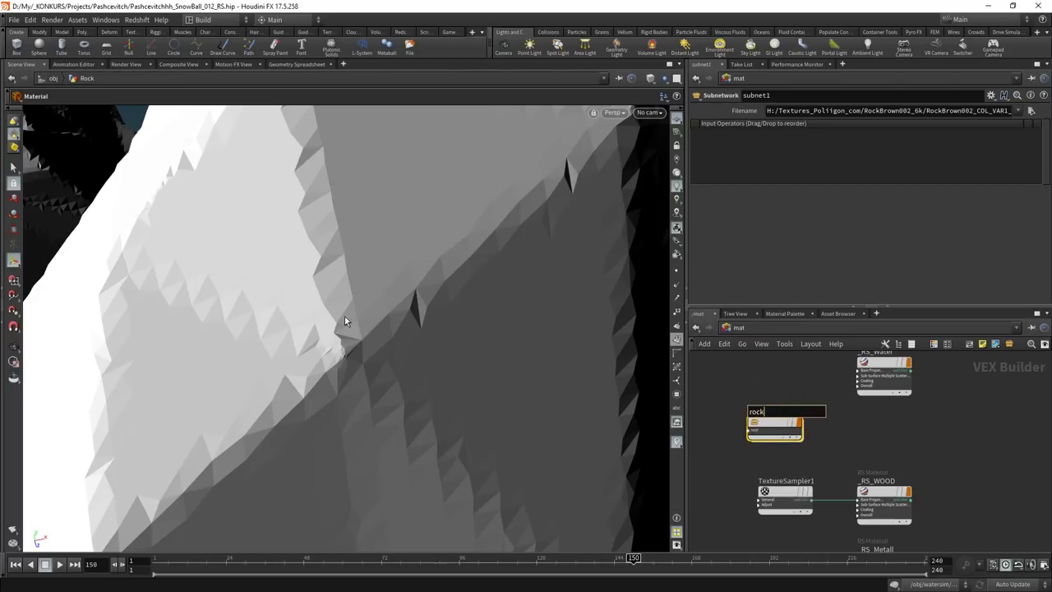
key("Return")
left_click(740, 329)
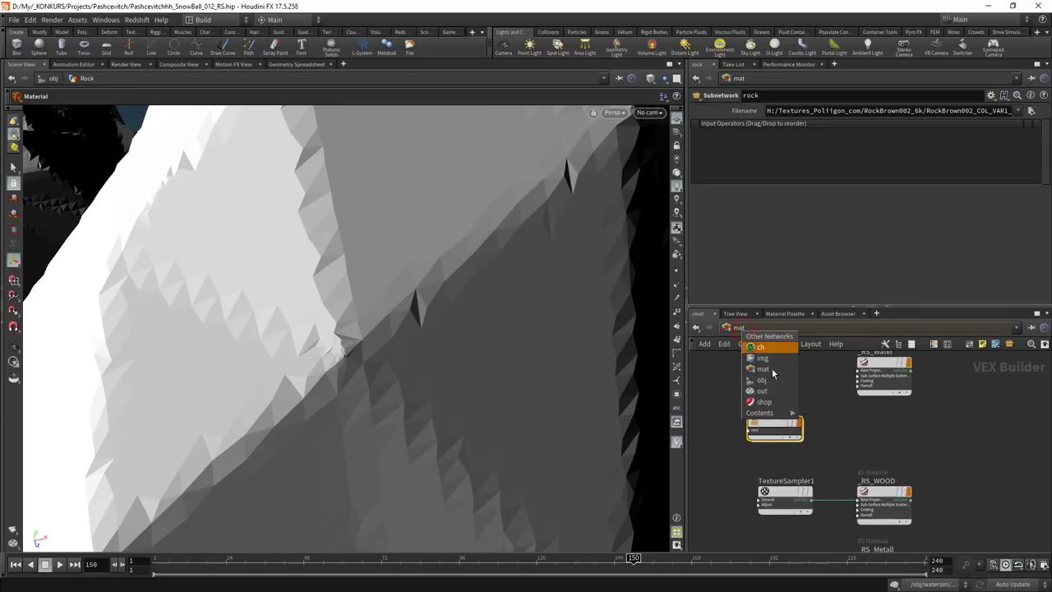
left_click(764, 391)
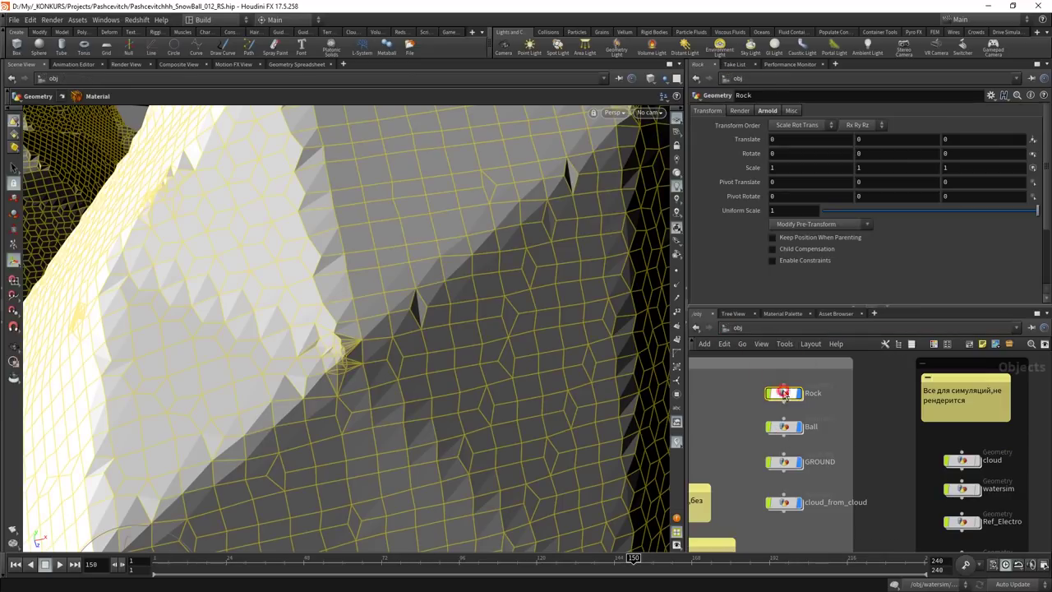
Inside Rock, assign /mat/rock as material1's material
double_click(784, 393)
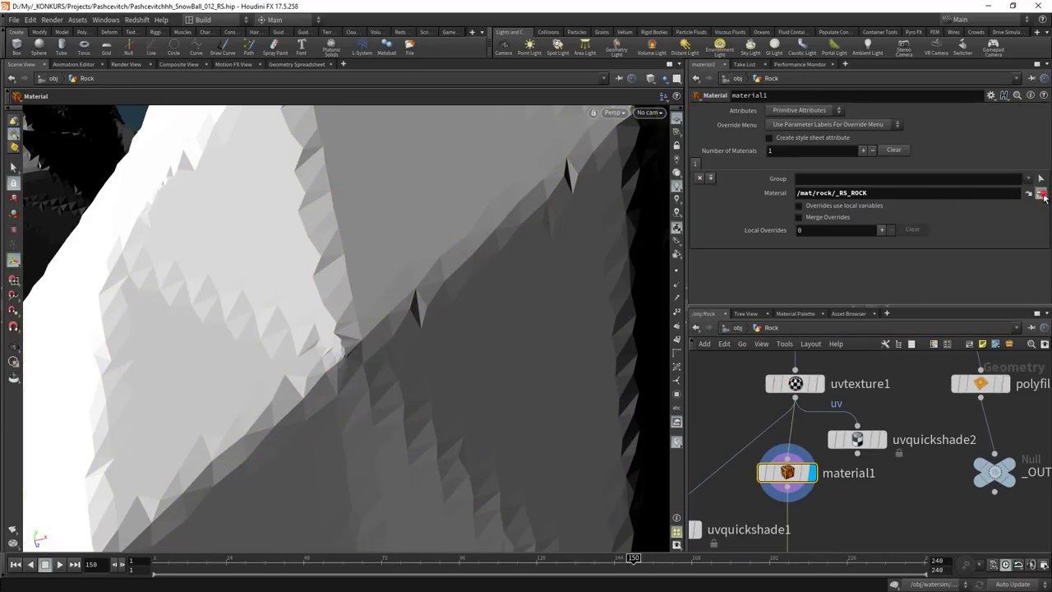
left_click(1042, 194)
double_click(939, 211)
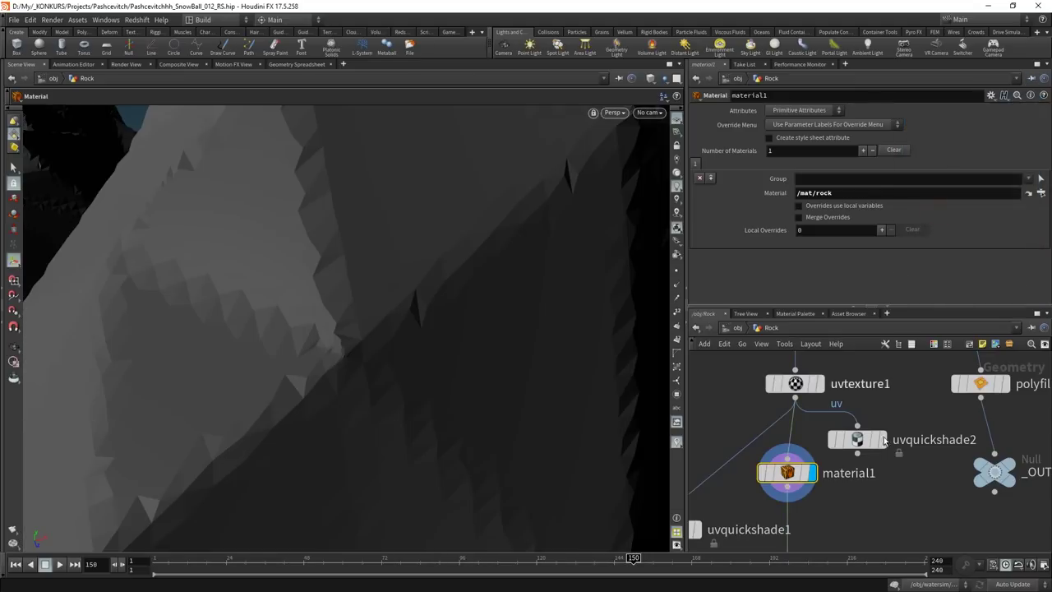
key("Escape")
mouse_move(440, 305)
left_mouse_down()
mouse_move(367, 320)
mouse_move(460, 329)
left_mouse_up()
Set the rock material's texture Filename to $HIP/RockBrown002_COL_VAR1_6K.jpg
left_click(767, 418)
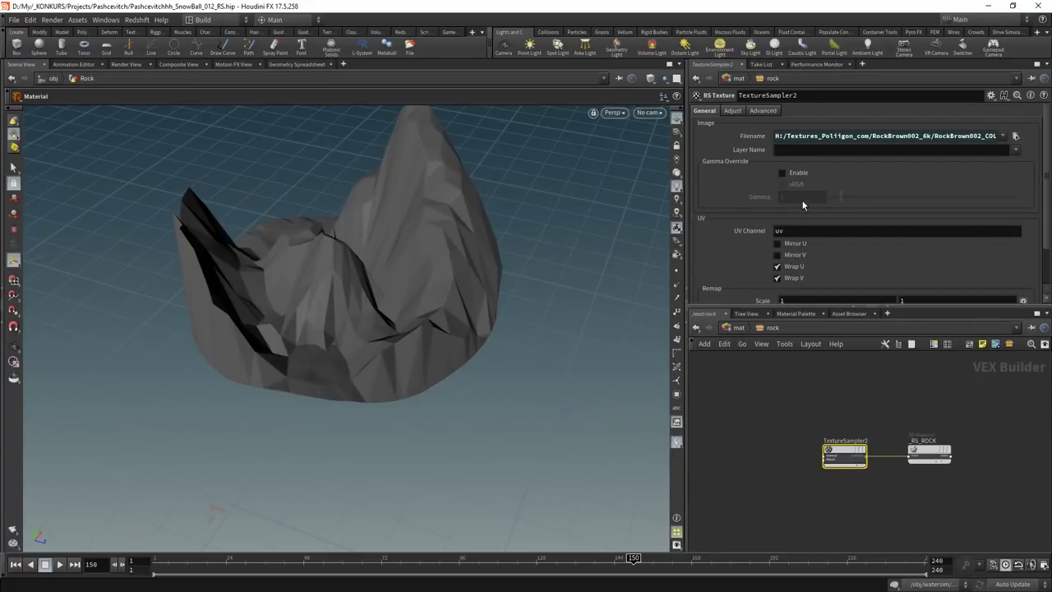
triple_click(787, 136)
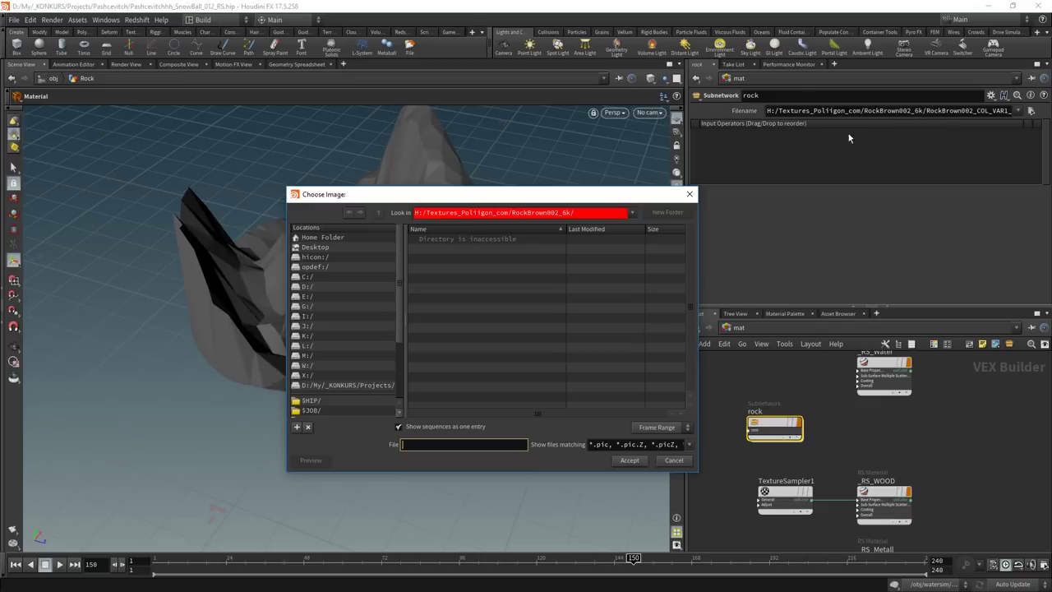
left_click(689, 193)
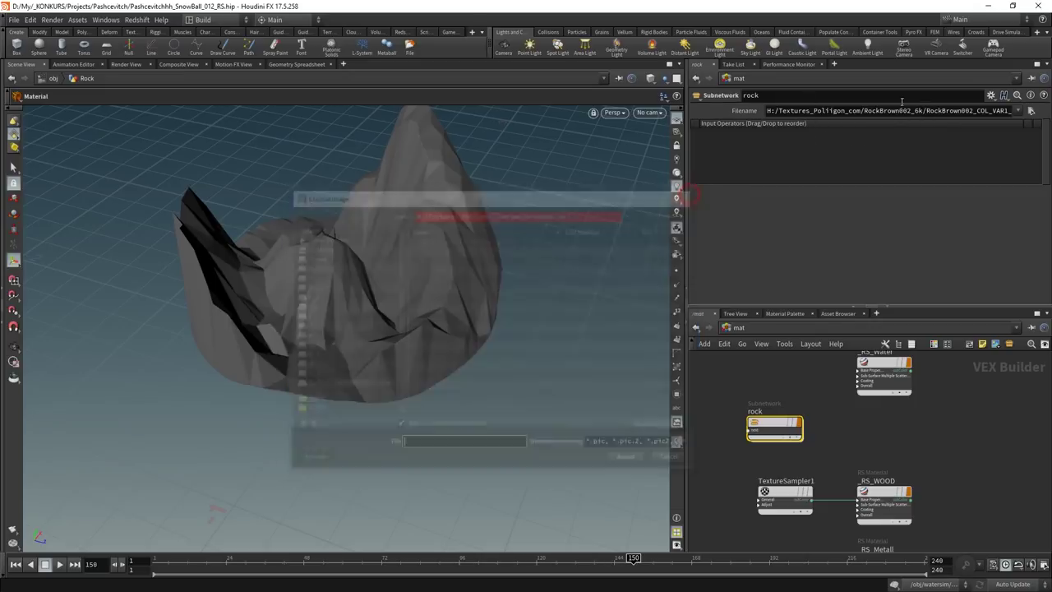
left_click(1030, 111)
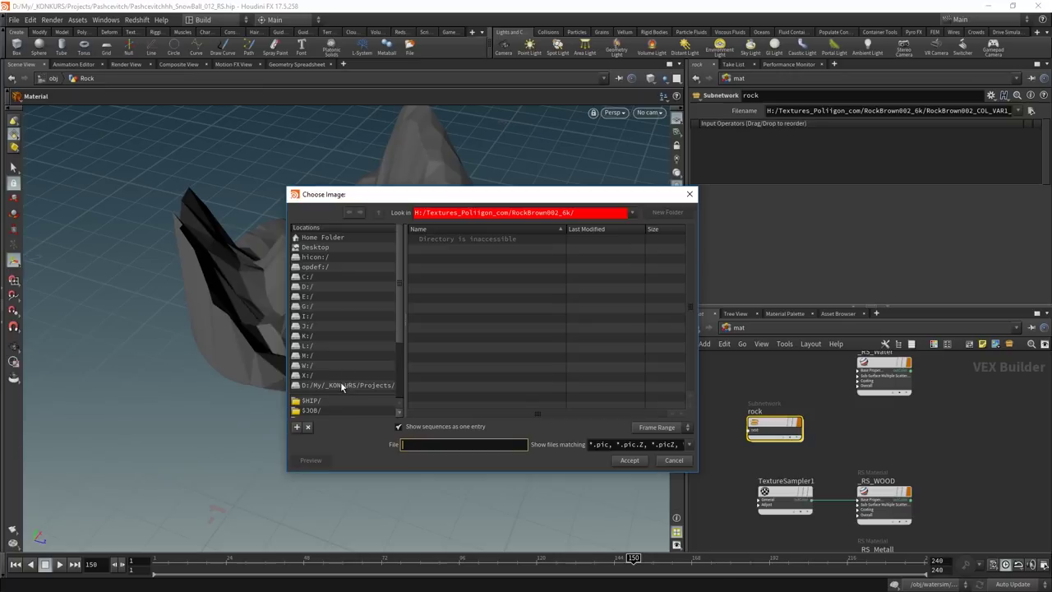
left_click(312, 401)
double_click(462, 289)
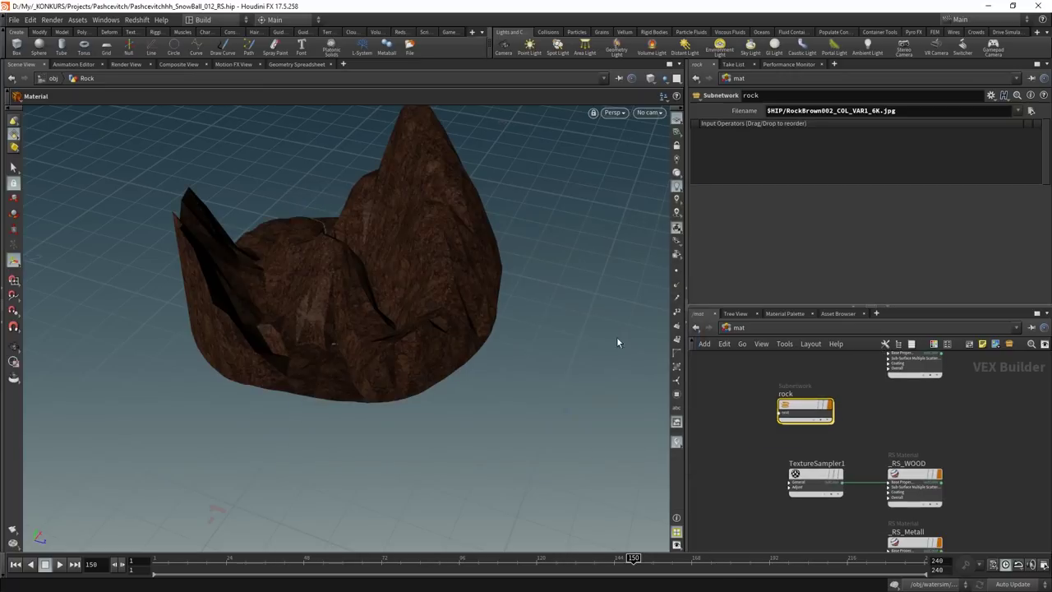
Orbit and zoom around the rock to inspect its brown texture
mouse_move(411, 296)
left_mouse_down()
mouse_move(435, 274)
mouse_move(444, 197)
left_mouse_up()
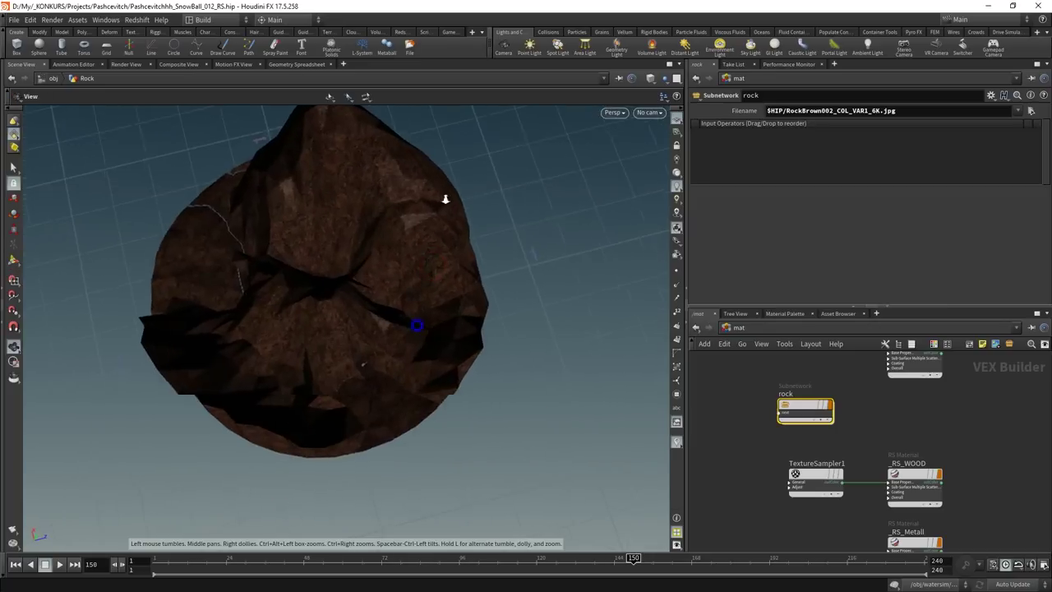
right_click_drag(444, 198, 518, 303)
mouse_move(519, 303)
left_mouse_down()
mouse_move(433, 237)
mouse_move(559, 317)
mouse_move(342, 482)
mouse_move(457, 498)
mouse_move(498, 213)
mouse_move(484, 324)
mouse_move(550, 308)
mouse_move(485, 512)
mouse_move(494, 278)
mouse_move(498, 447)
mouse_move(482, 400)
mouse_move(524, 367)
mouse_move(431, 404)
mouse_move(385, 395)
mouse_move(446, 430)
mouse_move(453, 293)
mouse_move(368, 457)
left_mouse_up()
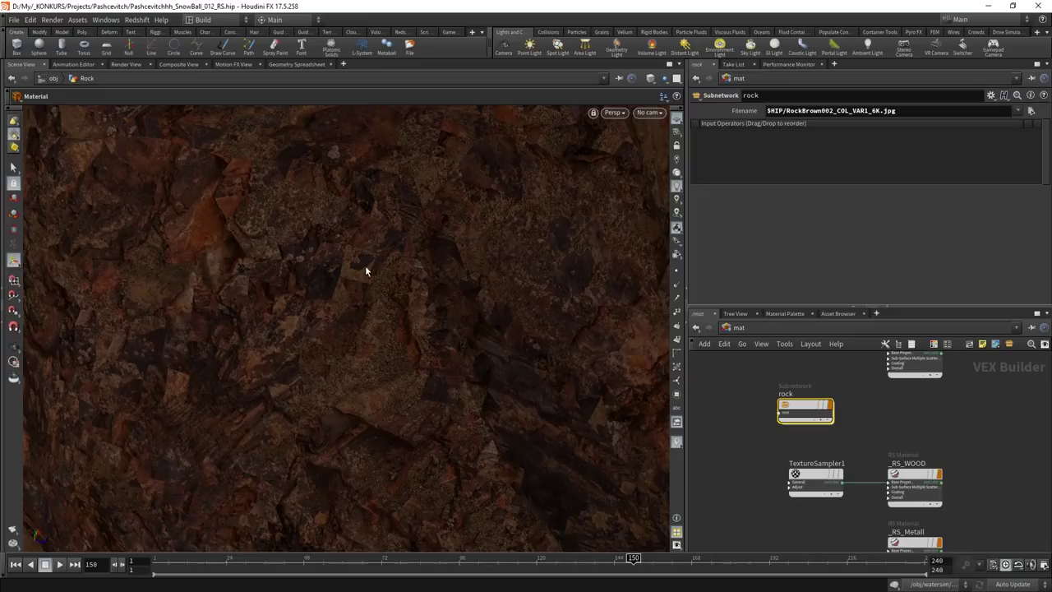
mouse_move(485, 285)
left_mouse_down()
mouse_move(484, 416)
mouse_move(496, 388)
mouse_move(294, 447)
mouse_move(486, 357)
mouse_move(425, 348)
mouse_move(472, 348)
mouse_move(414, 482)
mouse_move(492, 306)
mouse_move(570, 282)
mouse_move(442, 406)
mouse_move(608, 376)
mouse_move(303, 485)
mouse_move(471, 348)
mouse_move(500, 362)
mouse_move(509, 353)
left_mouse_up()
Go from the rock material up to /obj, into the Rock network, and show material1's parameters
left_click(804, 407)
double_click(805, 407)
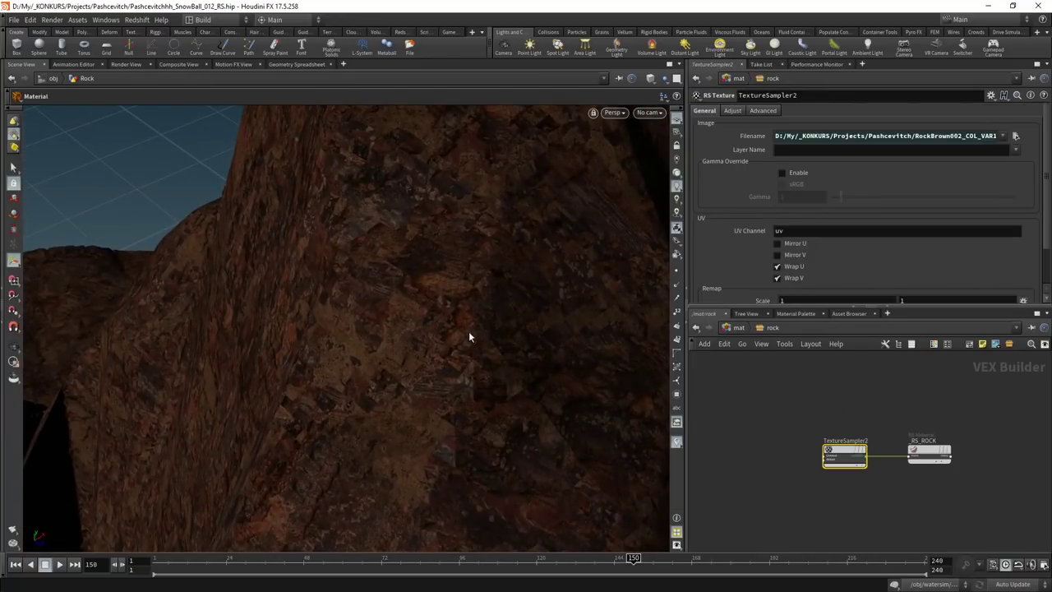
left_click(739, 328)
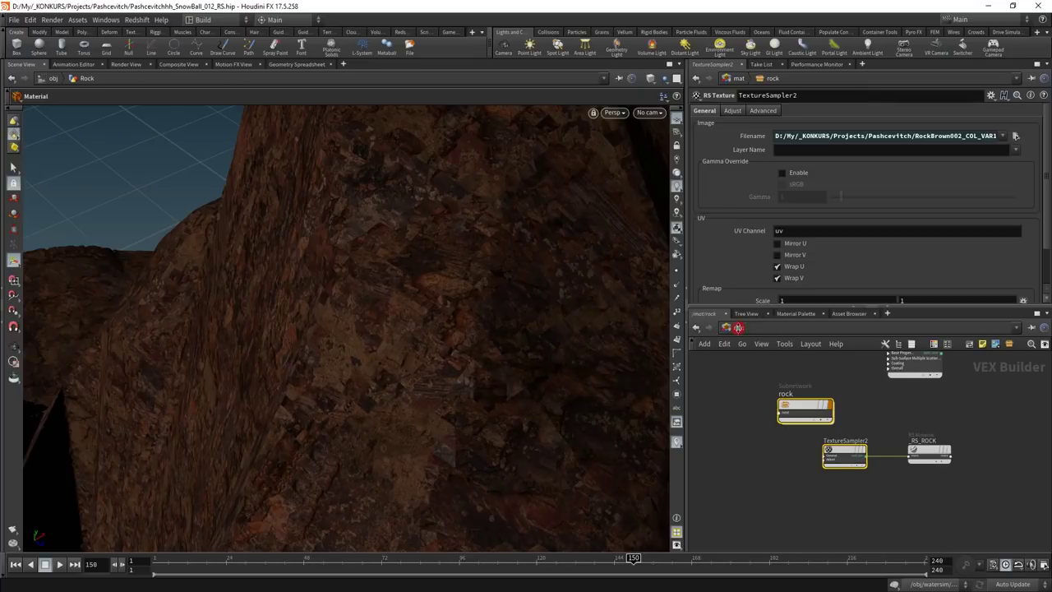
left_click(744, 329)
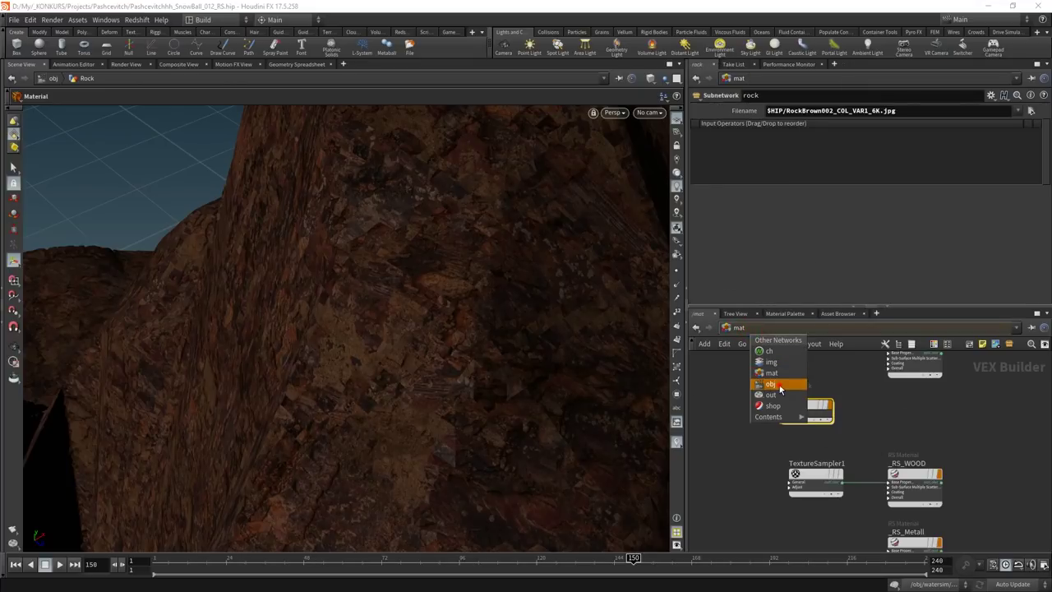
left_click(773, 384)
double_click(790, 395)
left_click(798, 469)
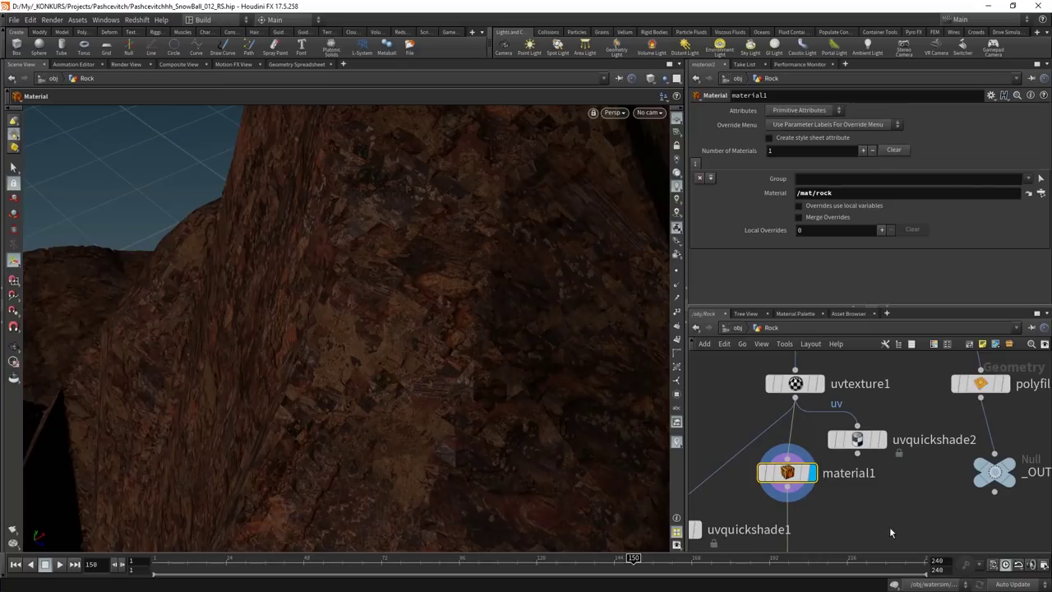
Add a uvunwrap1 node, save, and wire it into uvquickshade2 and material1
scroll(897, 415, "up", 2)
key("Tab")
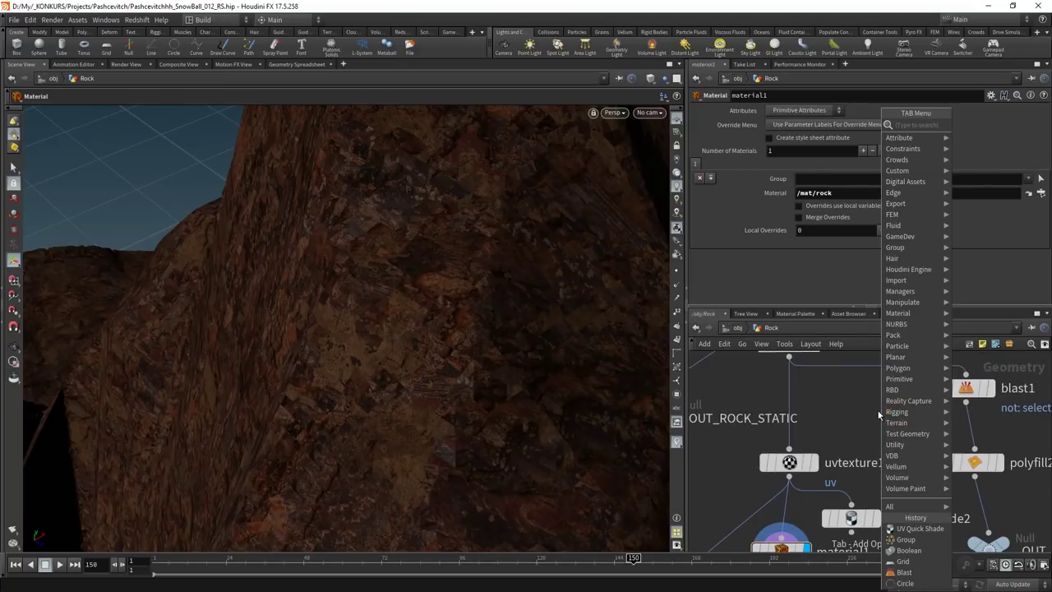
type("un")
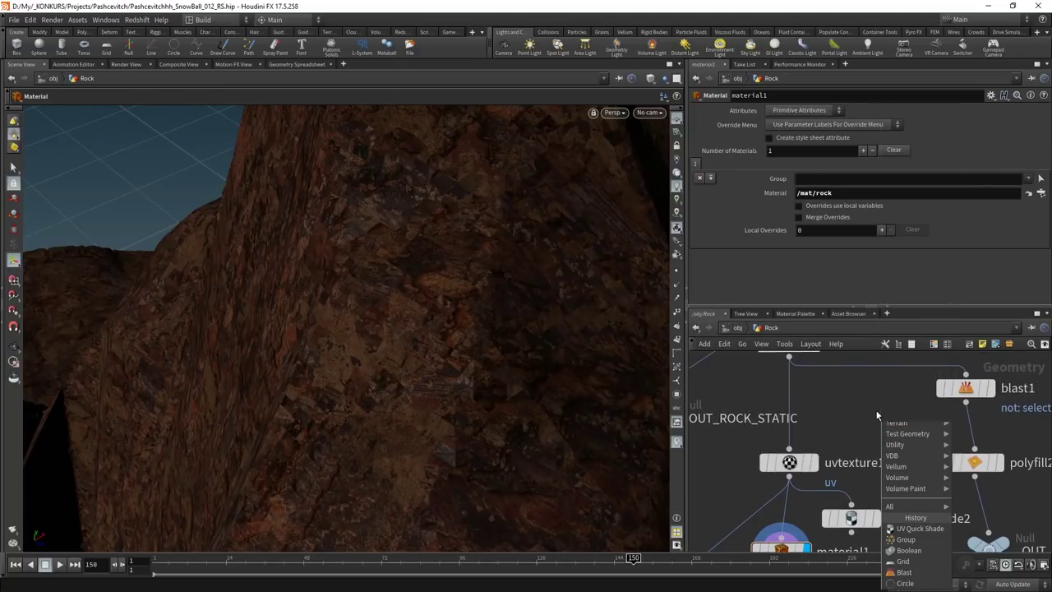
key("Return")
left_click(879, 433)
key("ctrl+s")
mouse_move(789, 358)
left_mouse_down()
mouse_move(872, 421)
mouse_move(852, 517)
left_mouse_up()
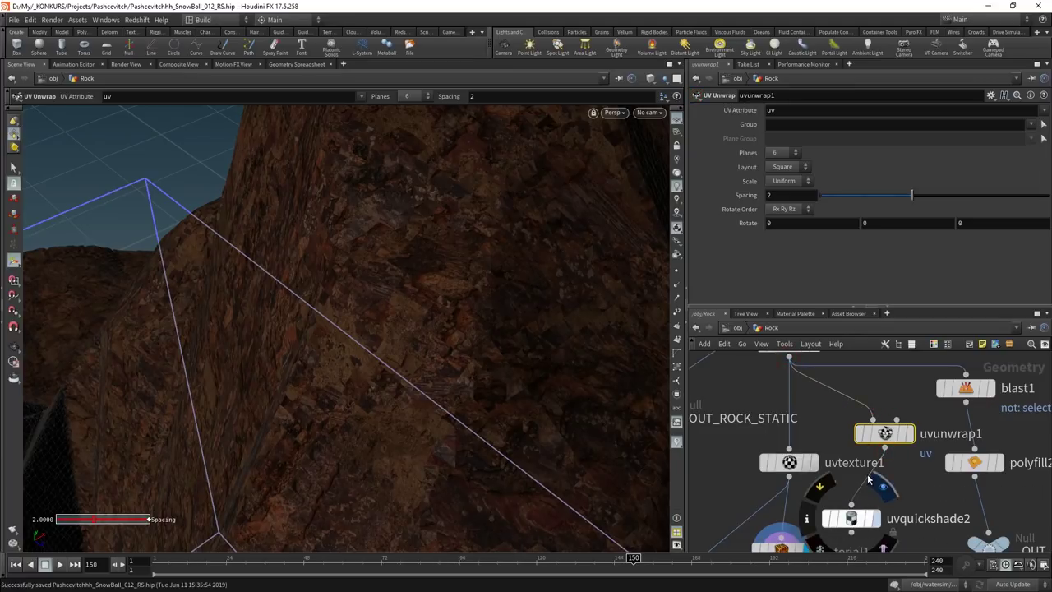
left_click_drag(884, 448, 782, 541)
left_click(782, 548)
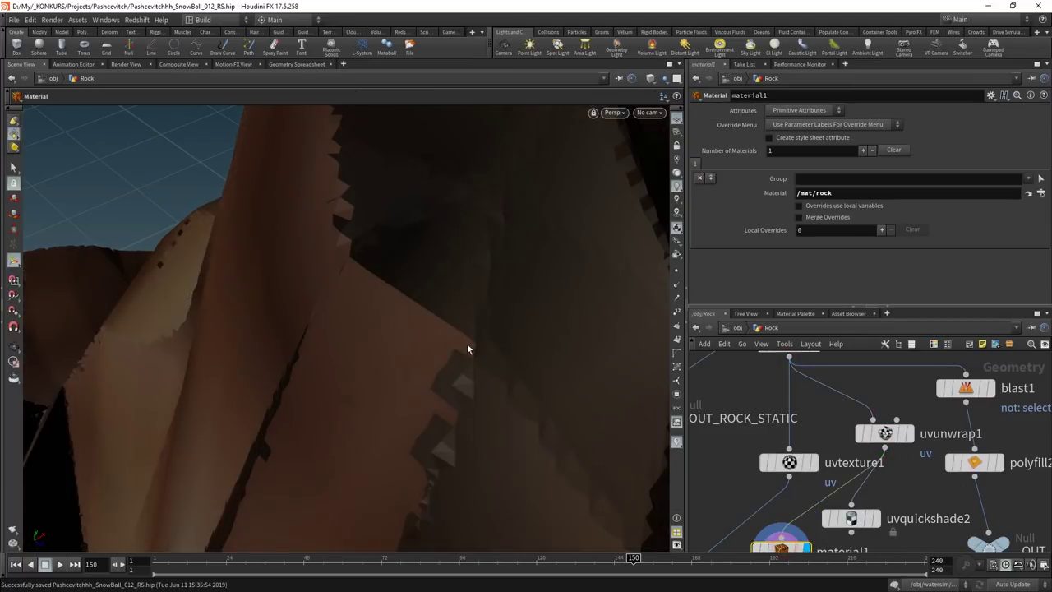
Set uvunwrap1's spacing to 0.02 and inspect the unwrapped rock in the viewport
mouse_move(467, 342)
left_mouse_down()
mouse_move(398, 471)
mouse_move(493, 442)
mouse_move(576, 444)
left_mouse_up()
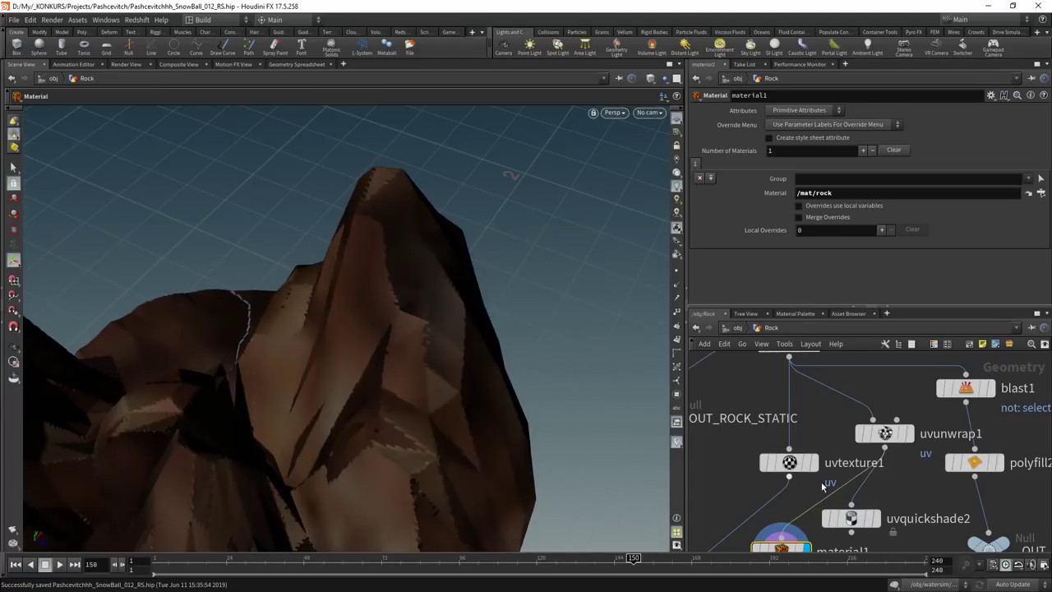
left_click(885, 433)
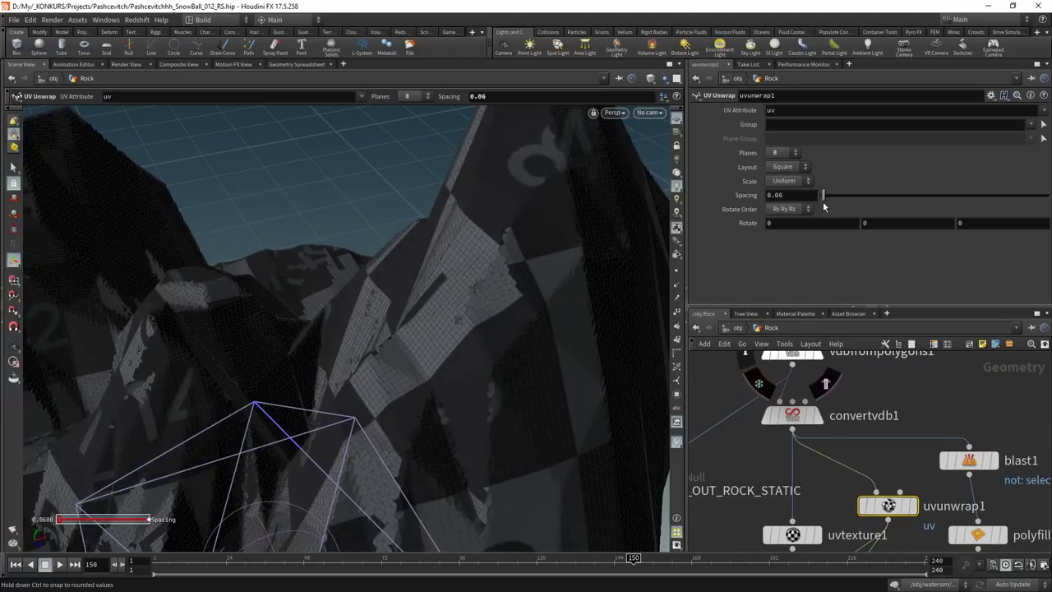
left_click_drag(822, 207, 820, 208)
left_click_drag(360, 237, 310, 419)
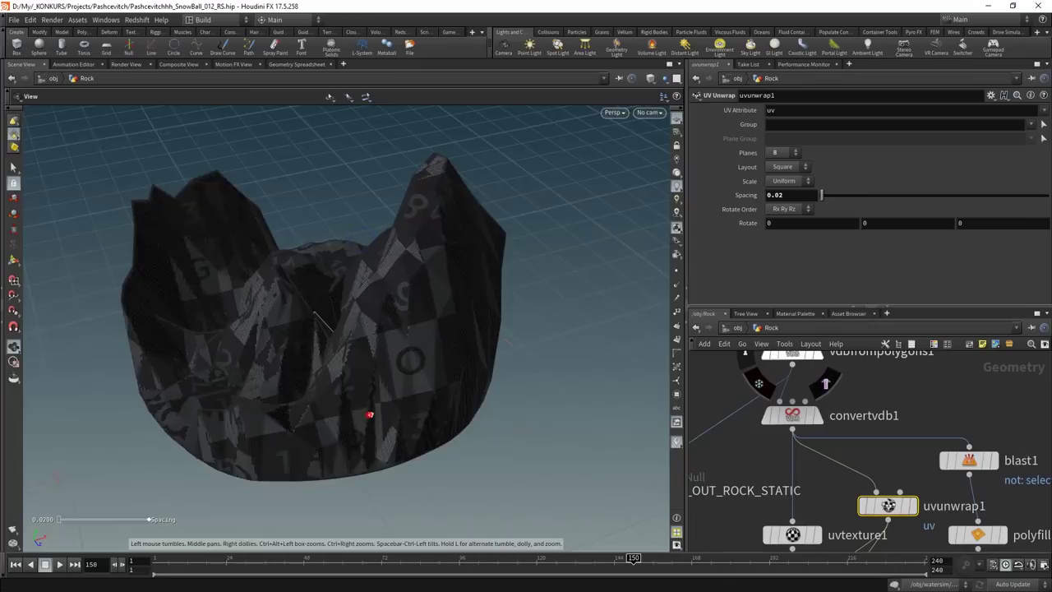
right_click_drag(310, 419, 430, 308)
mouse_move(430, 307)
left_mouse_down()
mouse_move(472, 315)
mouse_move(409, 265)
mouse_move(482, 217)
mouse_move(423, 300)
mouse_move(430, 331)
mouse_move(409, 416)
mouse_move(463, 365)
mouse_move(482, 392)
left_mouse_up()
right_click(416, 260)
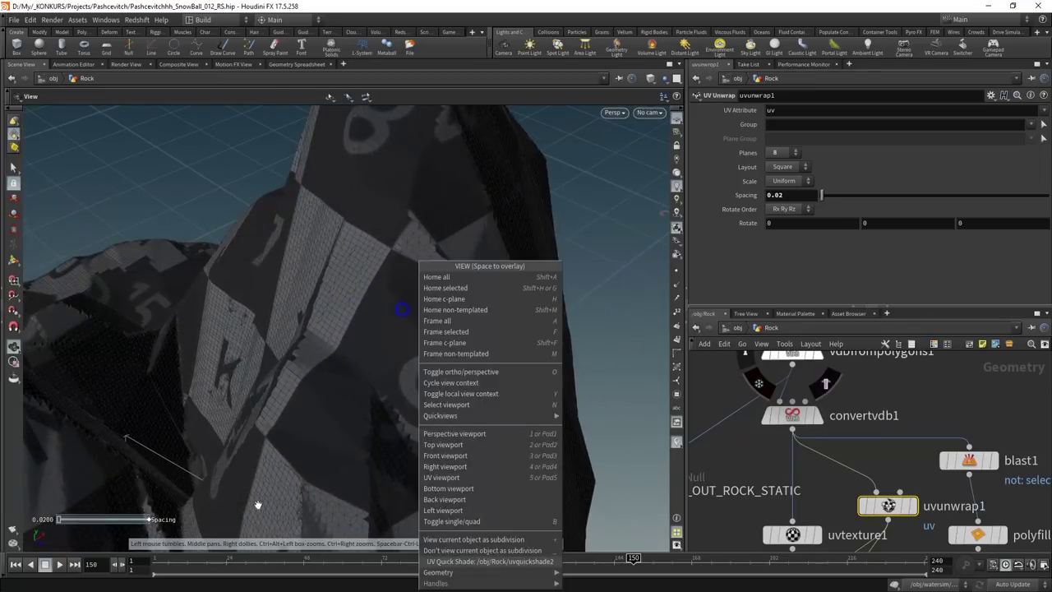
left_click(308, 363)
mouse_move(309, 363)
left_mouse_down()
mouse_move(488, 235)
mouse_move(404, 369)
left_mouse_up()
Put the display flag on material1 to show the brown-textured rock
key("Return")
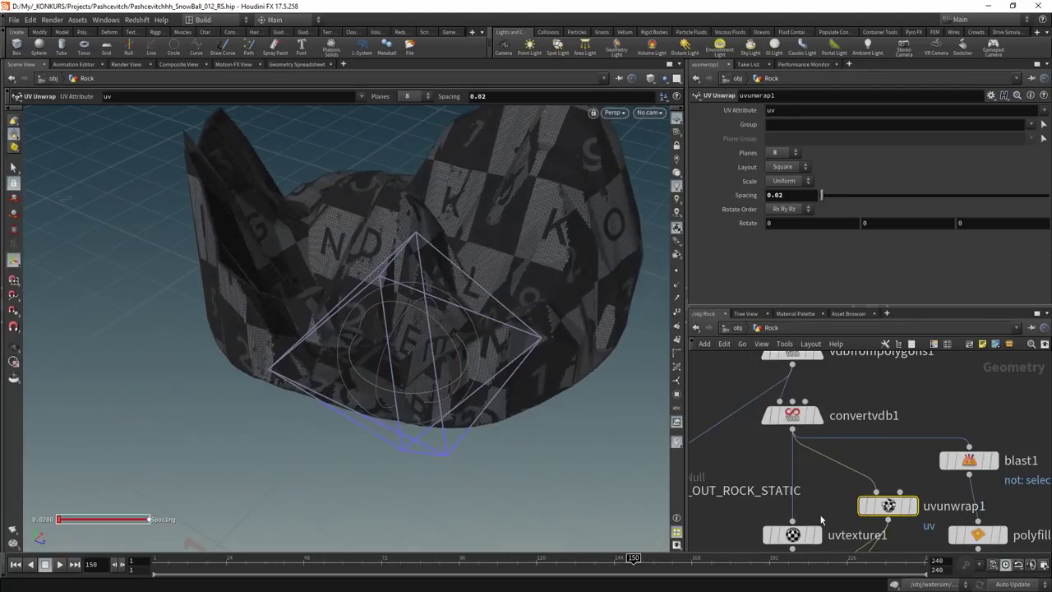
middle_click_drag(846, 538, 787, 442)
middle_click_drag(832, 478, 852, 437)
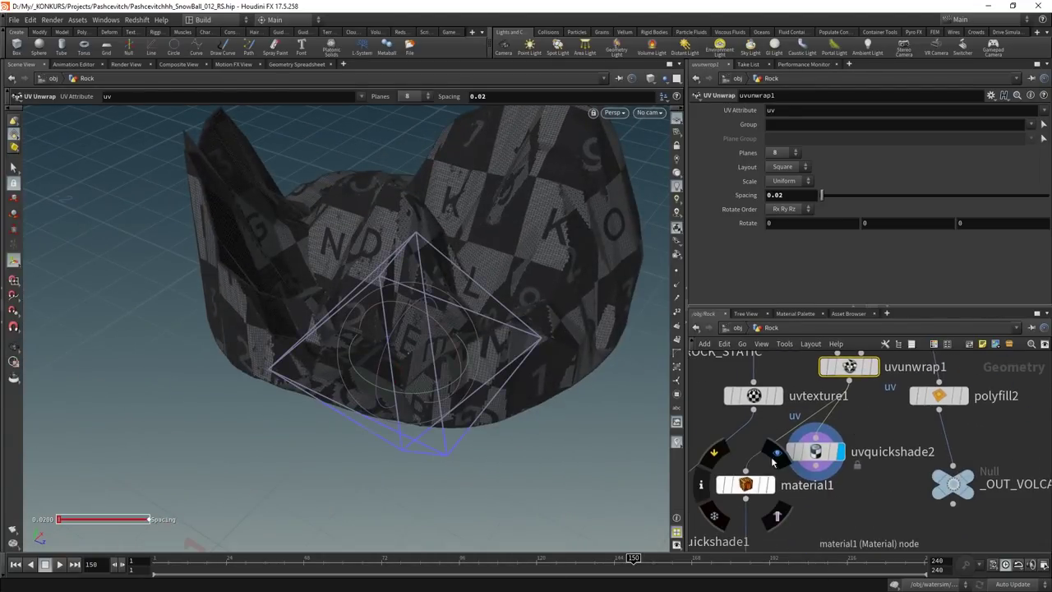
key("r")
left_click(745, 485)
scroll(427, 298, "up", 5)
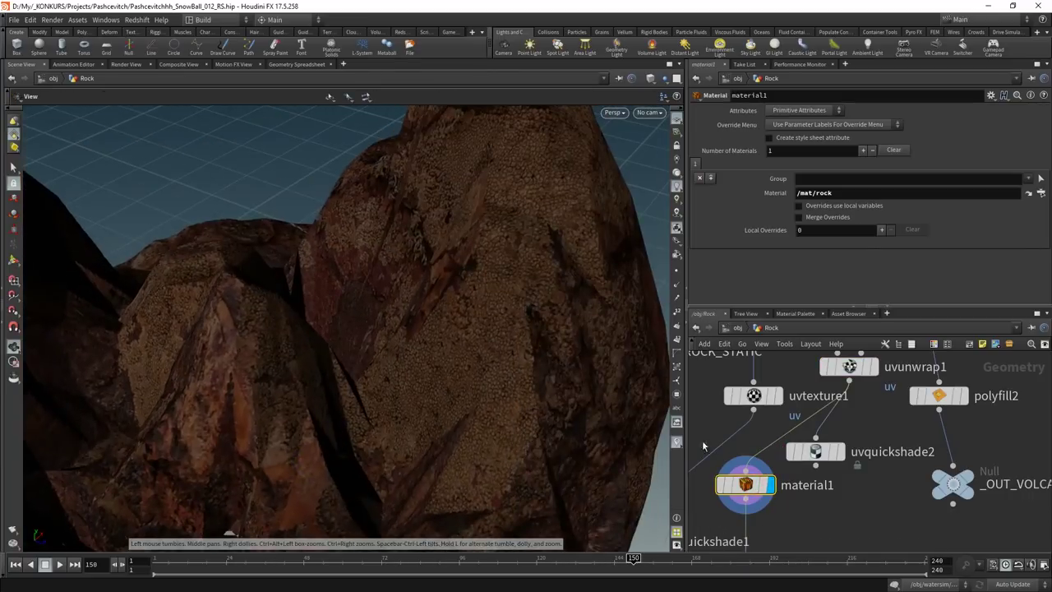
Insert uvtransform1 between uvquickshade2 and material1 with a uniform UV scale of 4.4
left_click_drag(750, 489, 736, 528)
key("Tab")
type("uvtr")
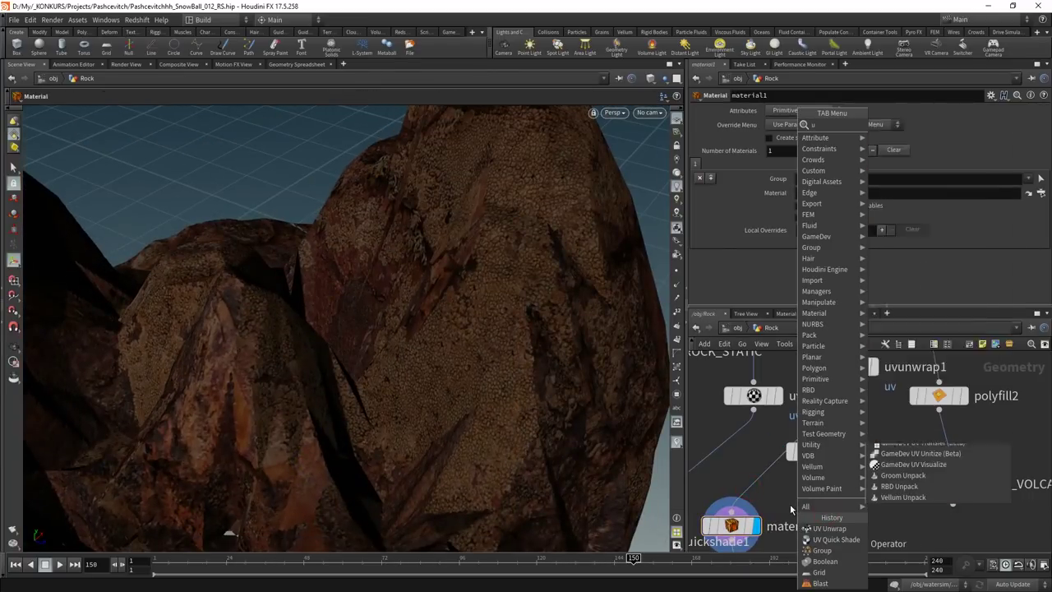
key("Return")
left_click(771, 496)
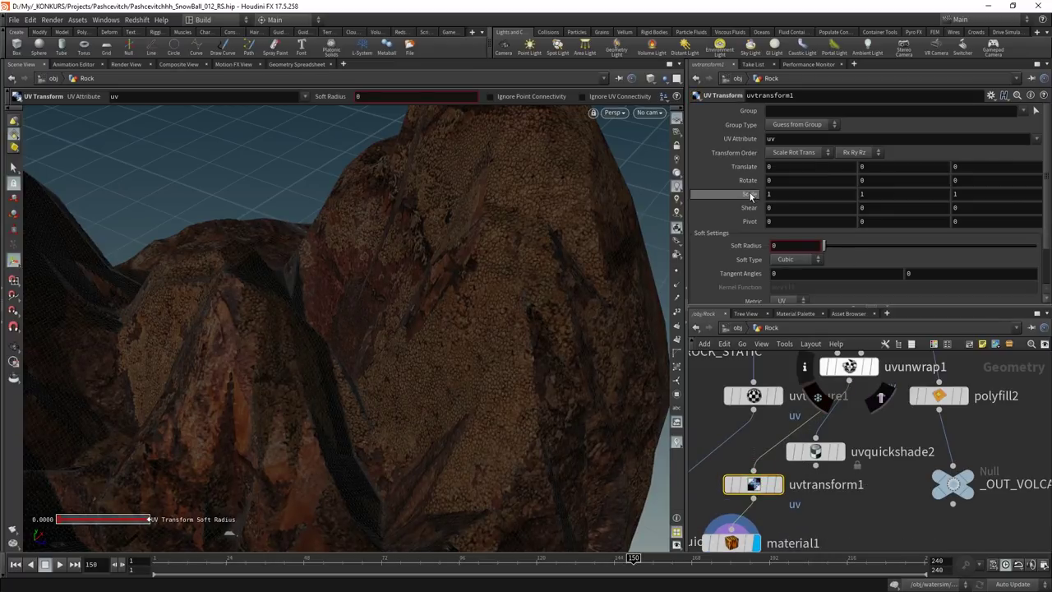
middle_click_drag(748, 194, 856, 201)
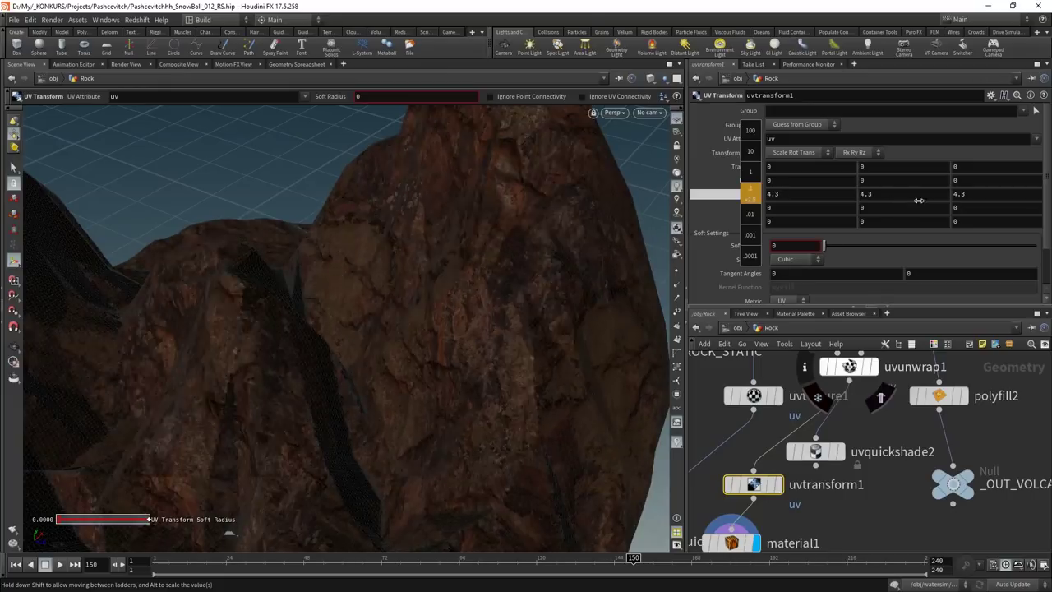
middle_click_drag(856, 201, 898, 202)
key("Escape")
mouse_move(567, 274)
left_mouse_down()
mouse_move(509, 280)
mouse_move(535, 263)
mouse_move(515, 263)
mouse_move(527, 271)
left_mouse_up()
key("Return")
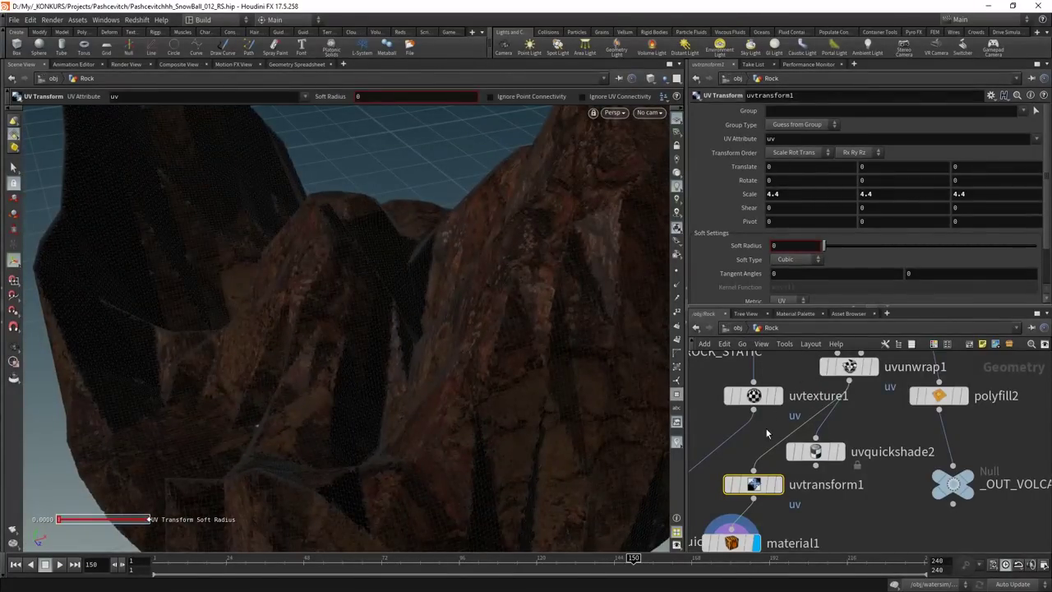
Check uvtexture1's settings and pan the network up to the _OUT_ROCK node
left_click(753, 395)
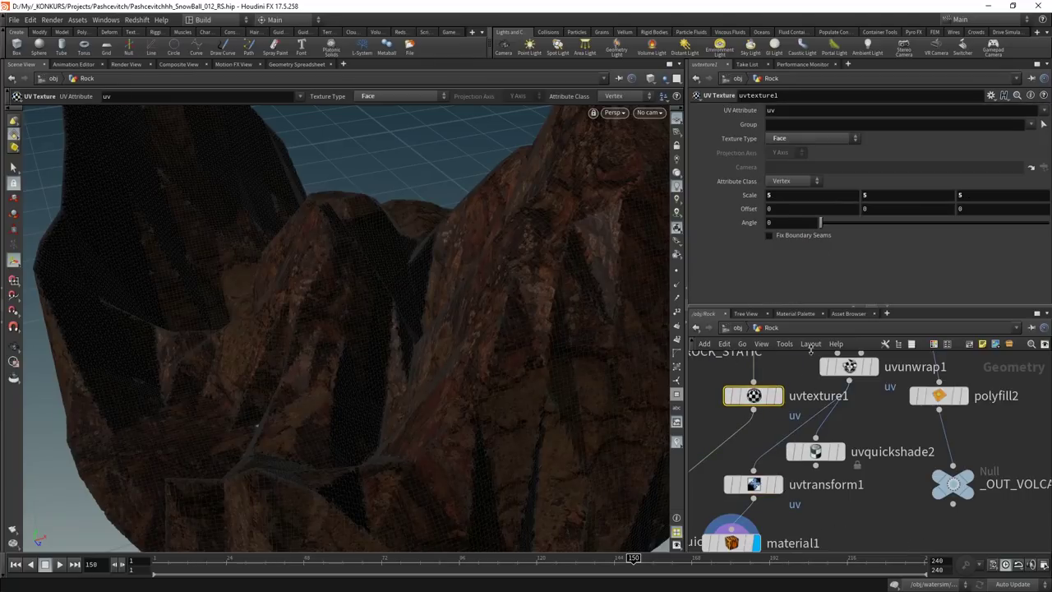
scroll(757, 466, "down", 3)
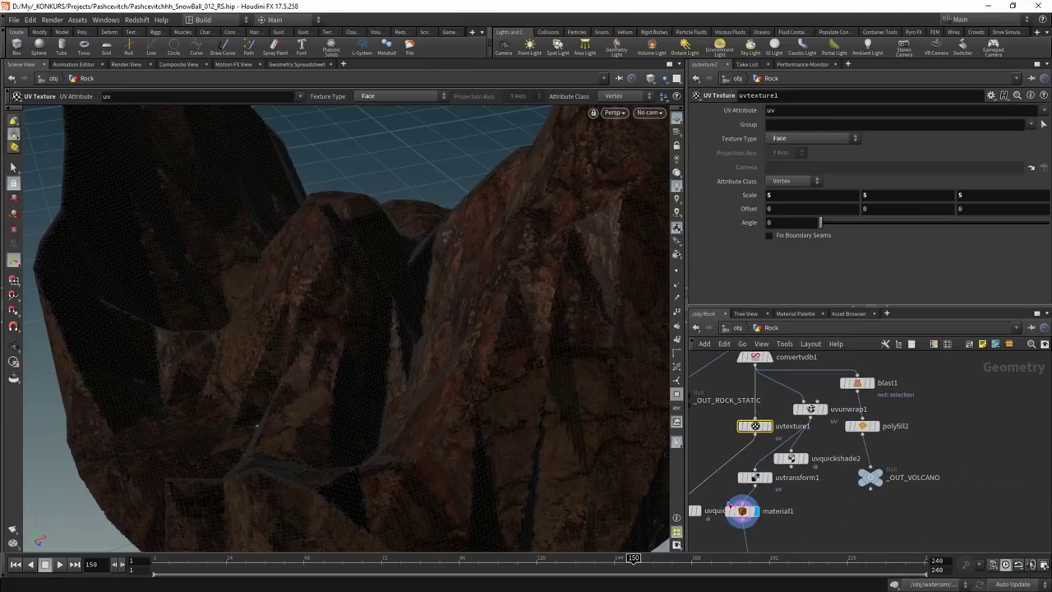
middle_click_drag(728, 505, 841, 488)
scroll(856, 415, "up", 2)
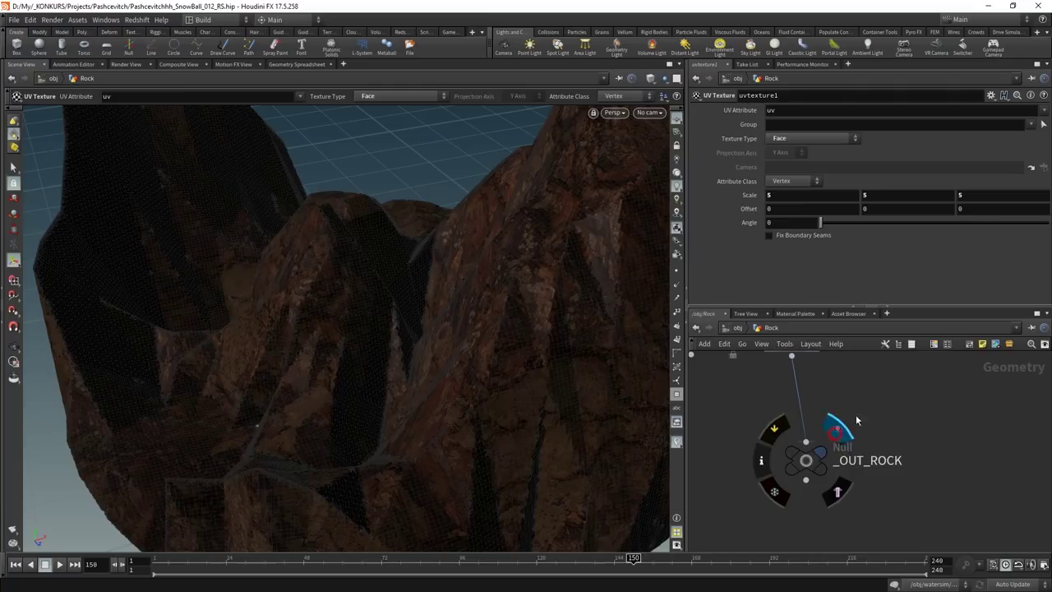
scroll(855, 414, "down", 3)
scroll(863, 467, "down", 2)
scroll(862, 467, "up", 2)
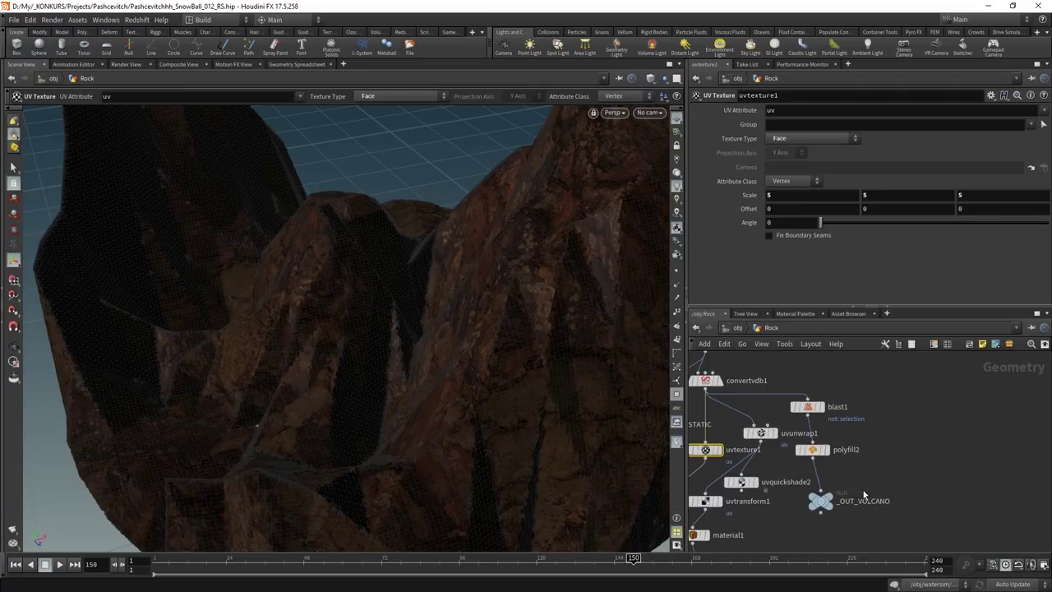
Go up to /obj, bring cloud_from_cloud into view, and save the scene
key("u")
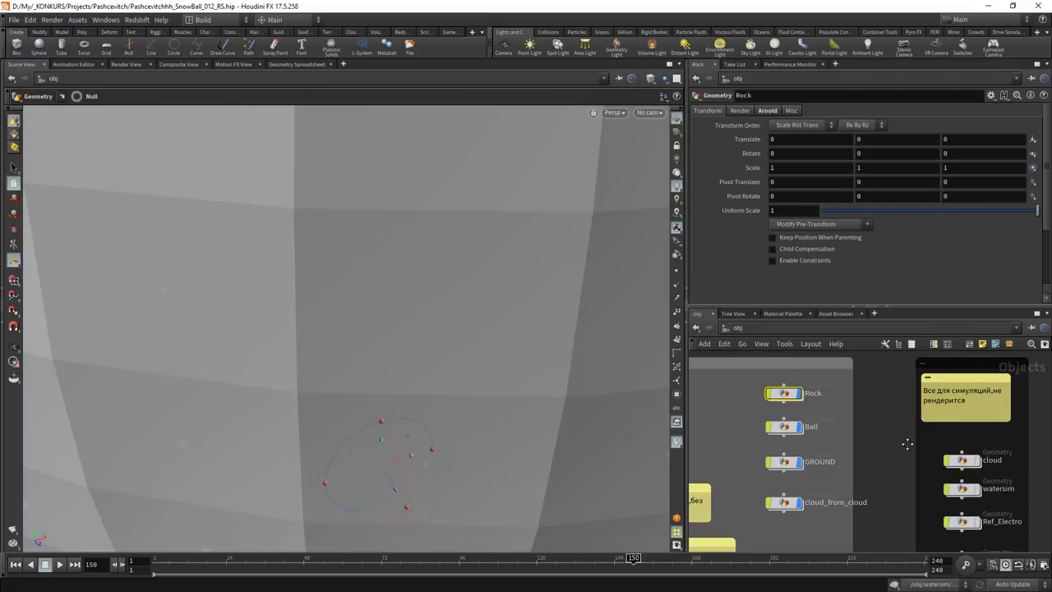
middle_click_drag(908, 443, 938, 432)
key("ctrl+s")
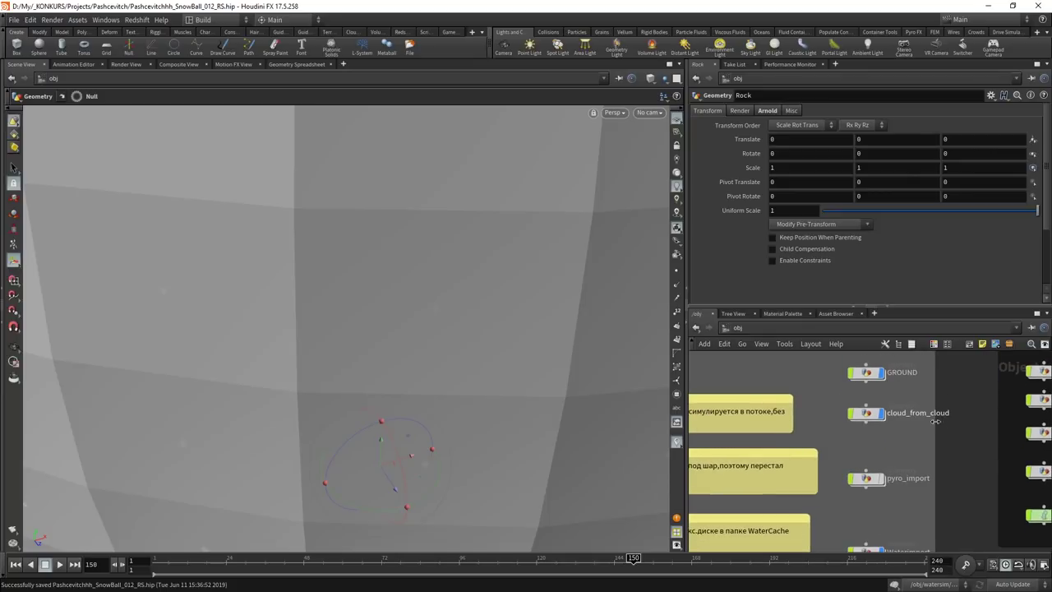
Inside cloud_from_cloud, review cloud_source, cloud1 and cloudnoise1 at frame 88
double_click(866, 412)
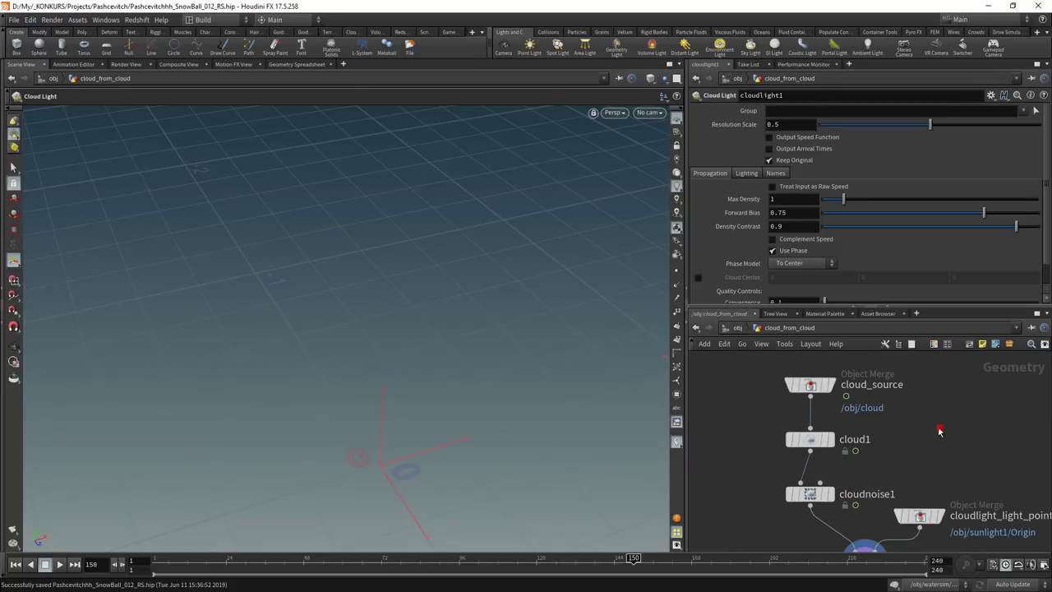
left_click(787, 380)
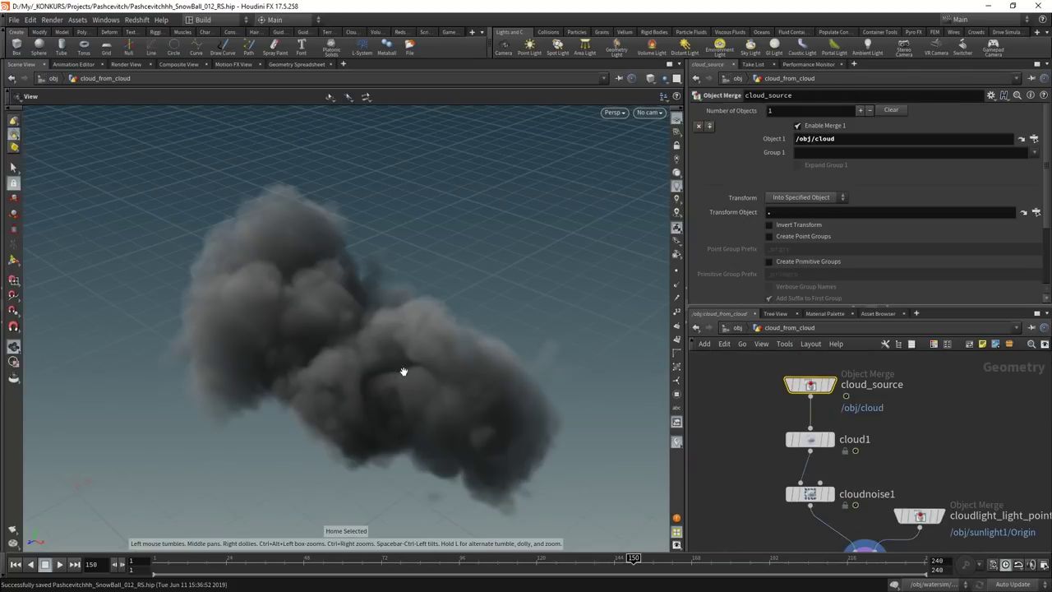
left_click(810, 439)
middle_click_drag(783, 362, 801, 284)
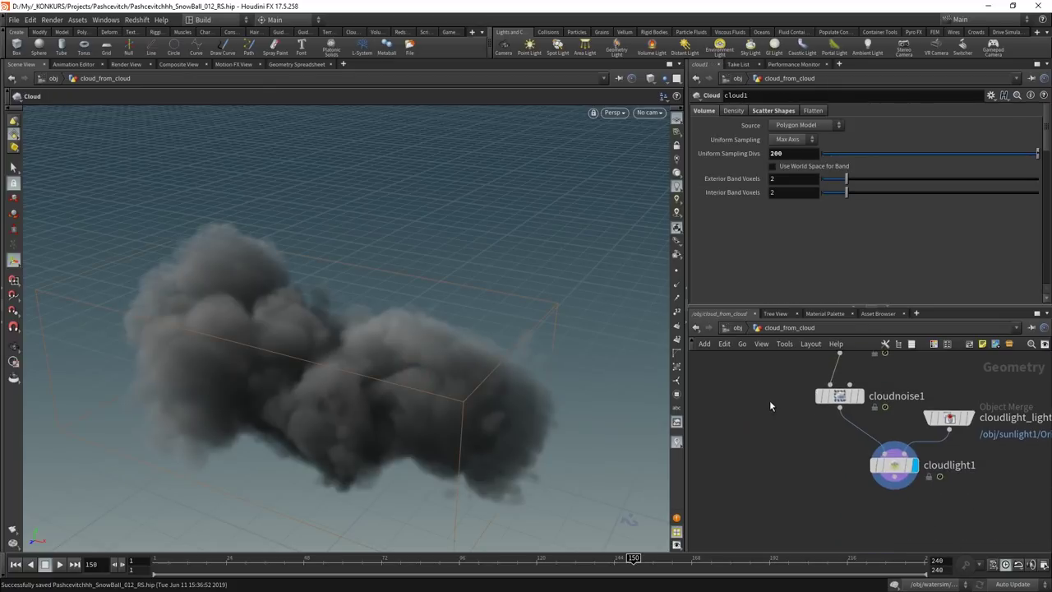
left_click(839, 396)
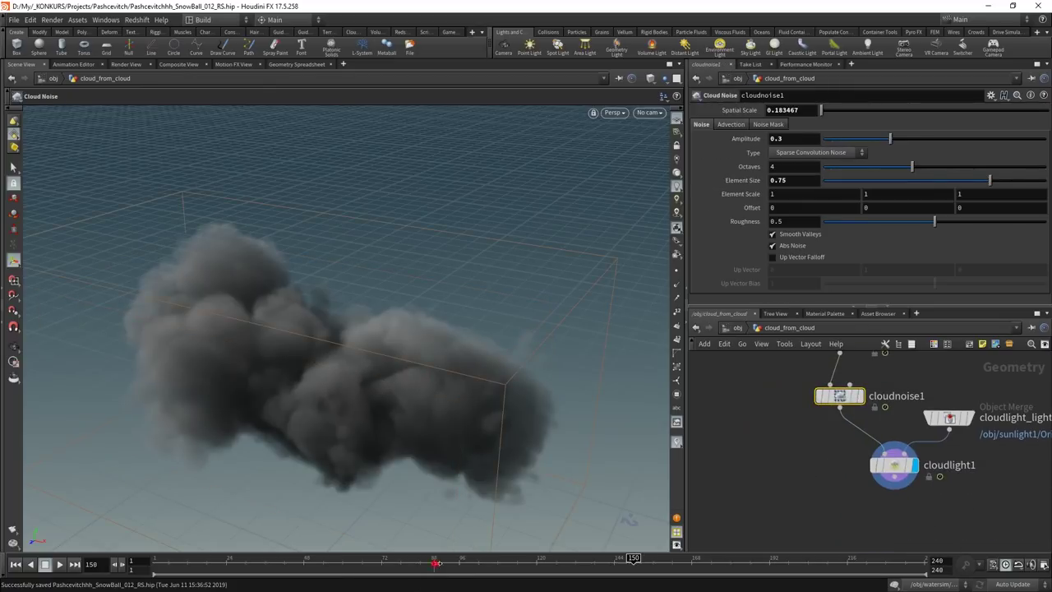
left_click(433, 562)
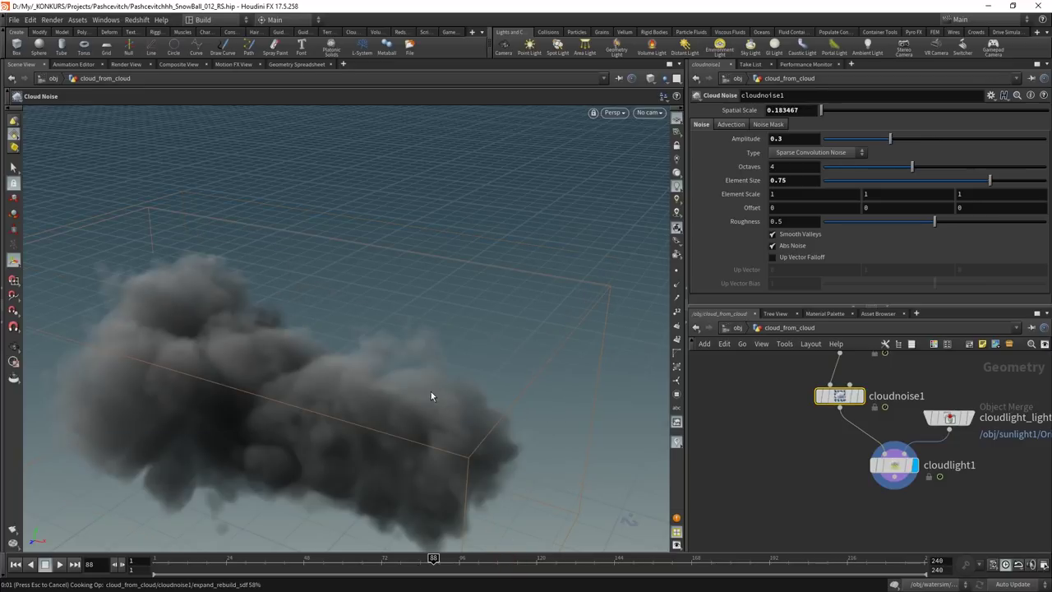
middle_click_drag(812, 463, 801, 427)
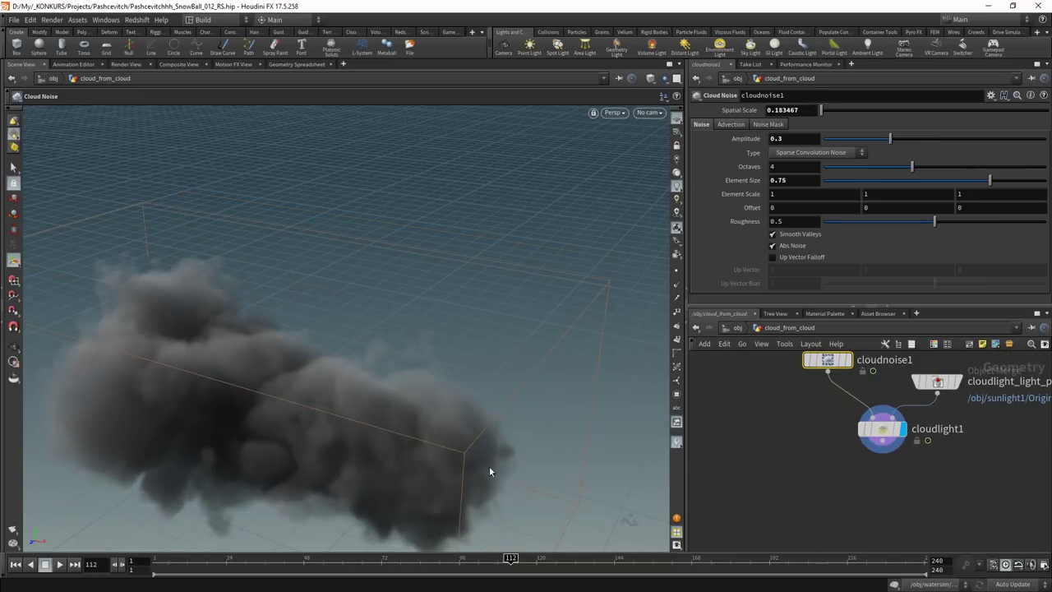
Return to object level and dive into the pyro_import object
key("u")
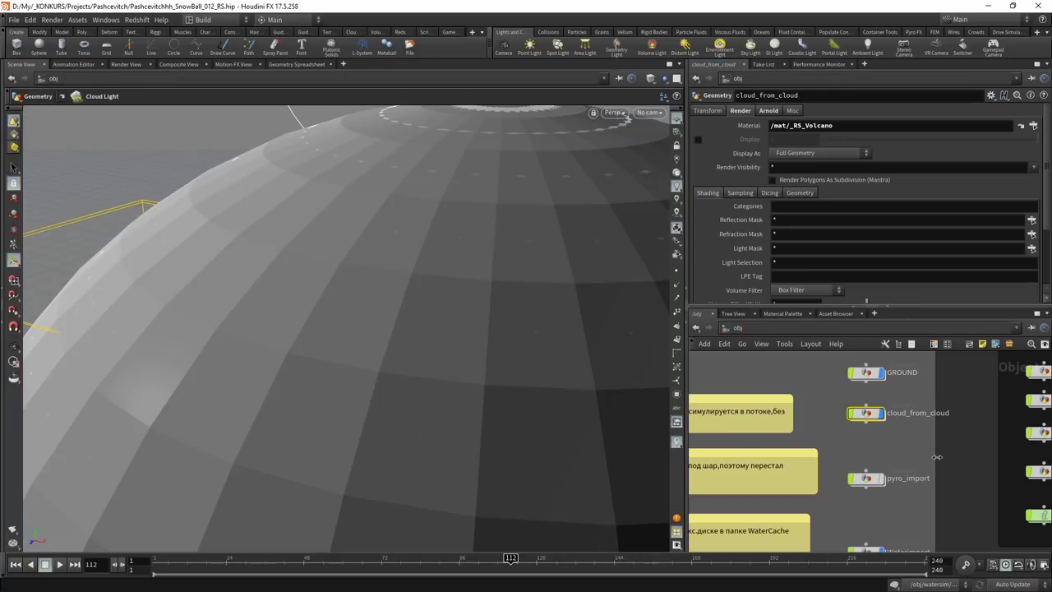
middle_click_drag(945, 401, 918, 405)
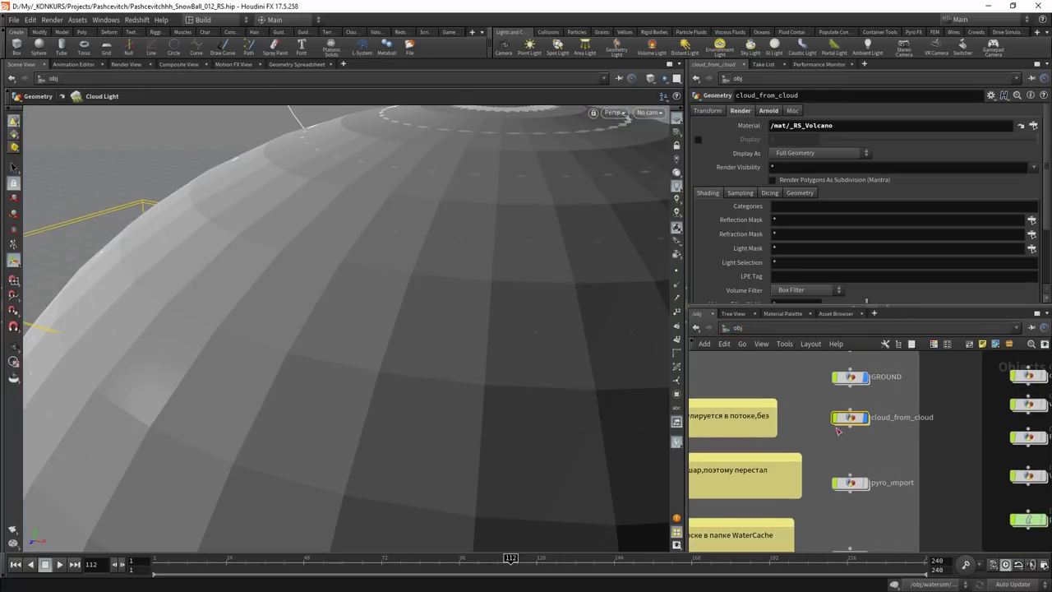
middle_click_drag(951, 487, 1042, 485)
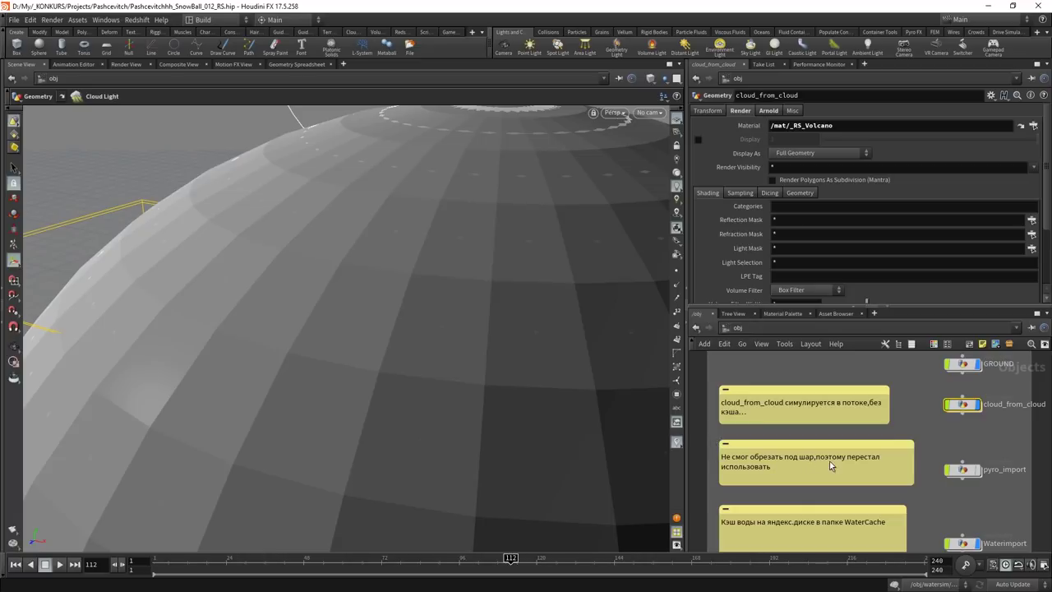
double_click(964, 471)
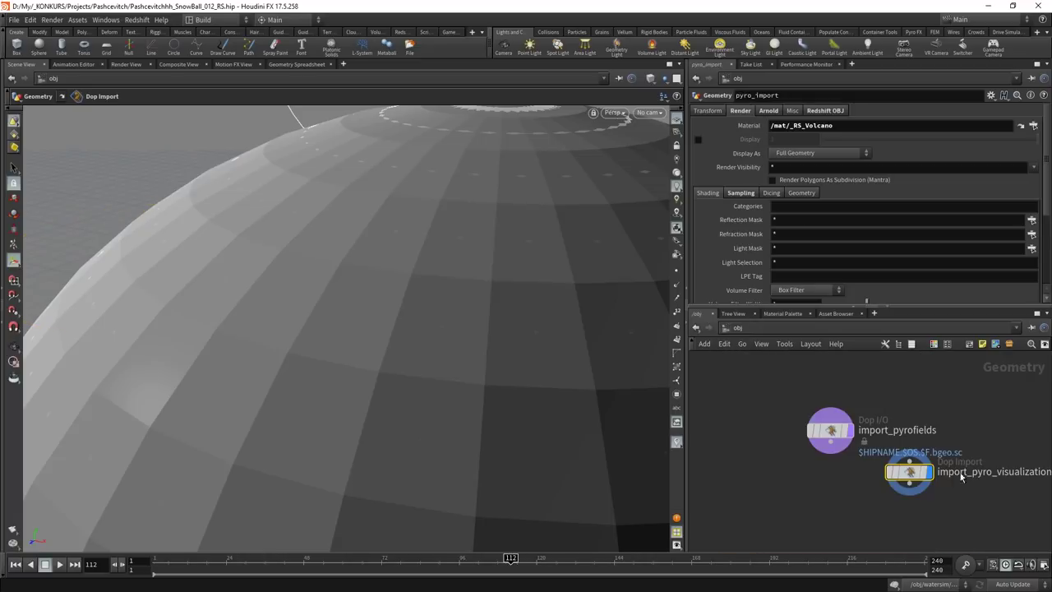
Select import_pyro_visualization, rewind, and play the pyro simulation from the start
left_click(836, 479)
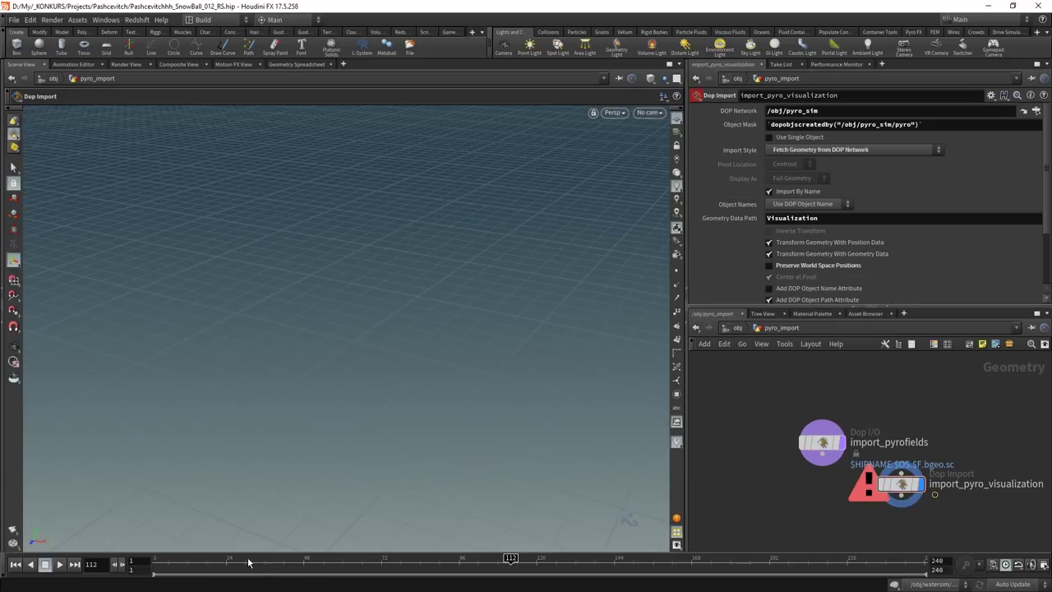
left_click(233, 560)
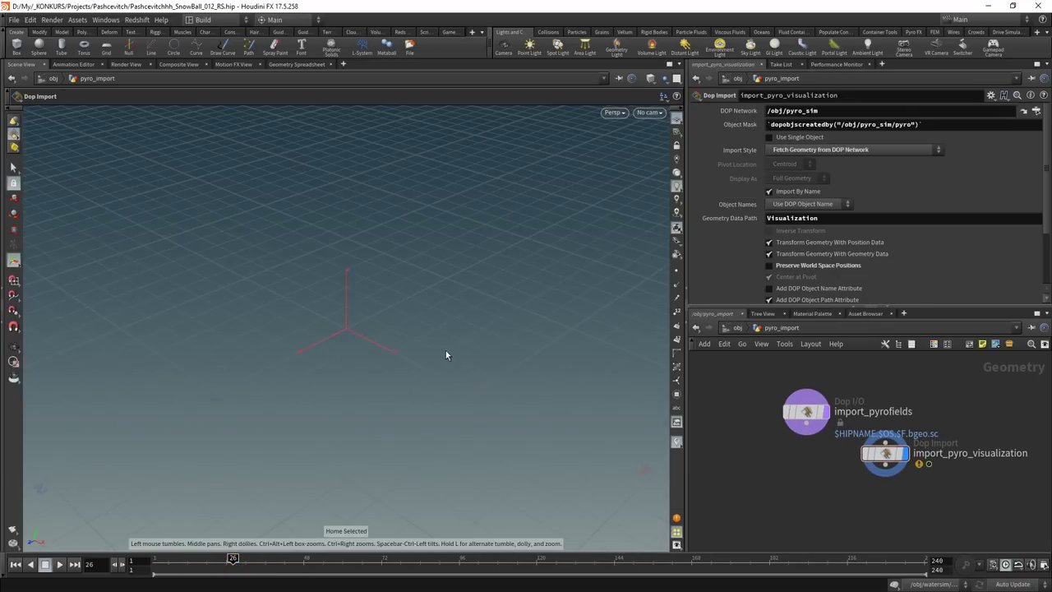
left_click(885, 453)
left_click_drag(233, 560, 129, 564)
left_click(61, 566)
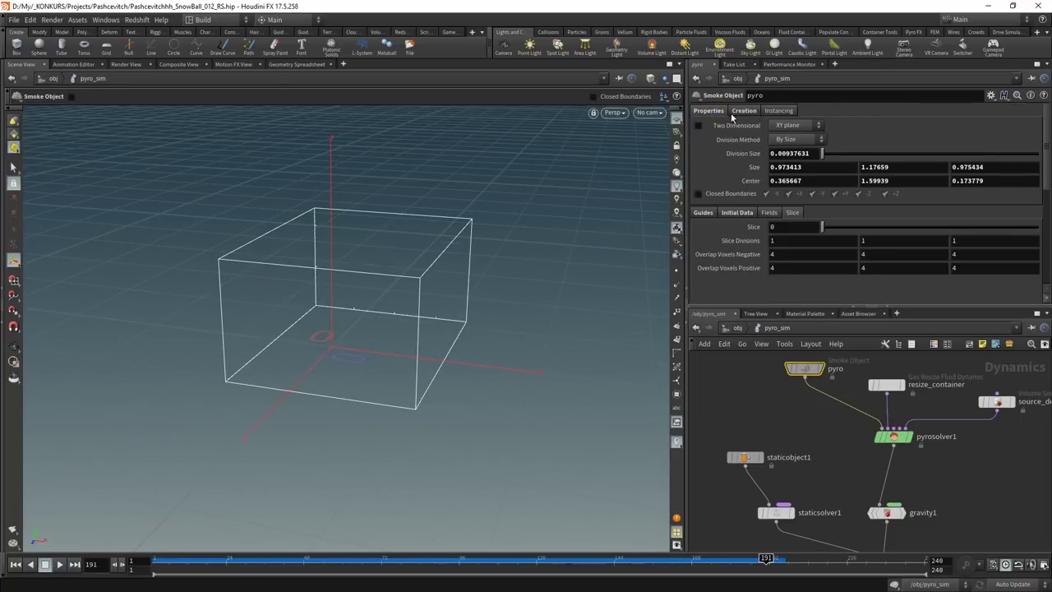
Set source_density_from_Volcano's Activation to $F>ch("../pyro/createframe")
left_click(743, 112)
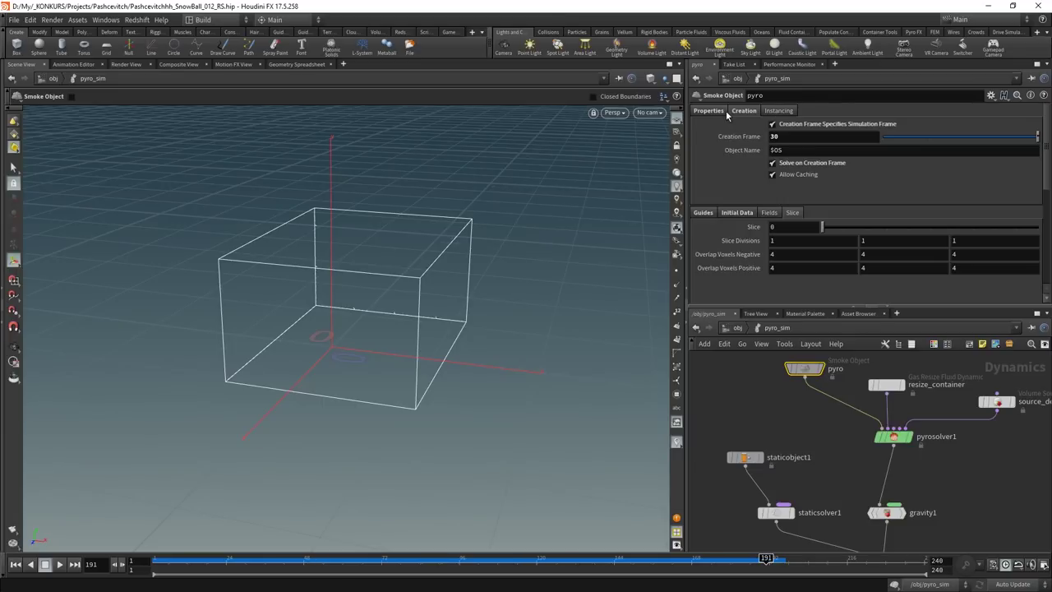
left_click(712, 112)
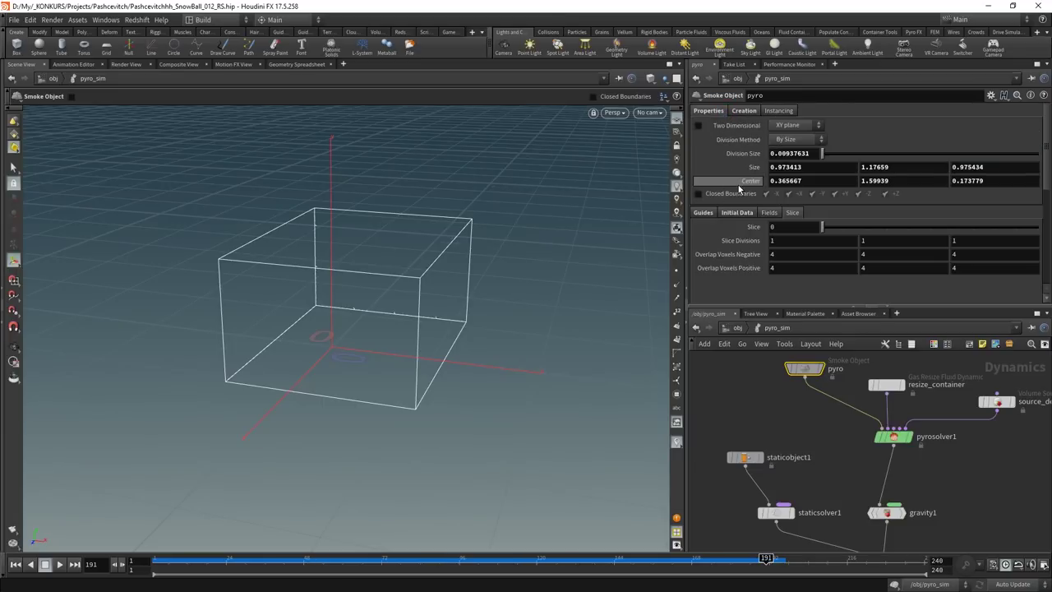
middle_click_drag(933, 412, 904, 423)
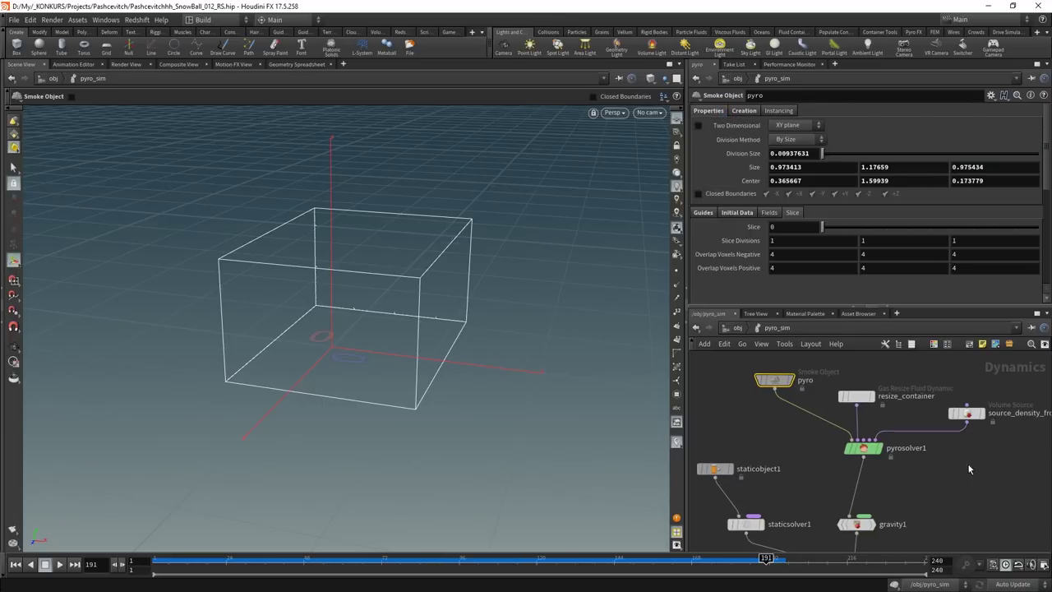
left_click(963, 412)
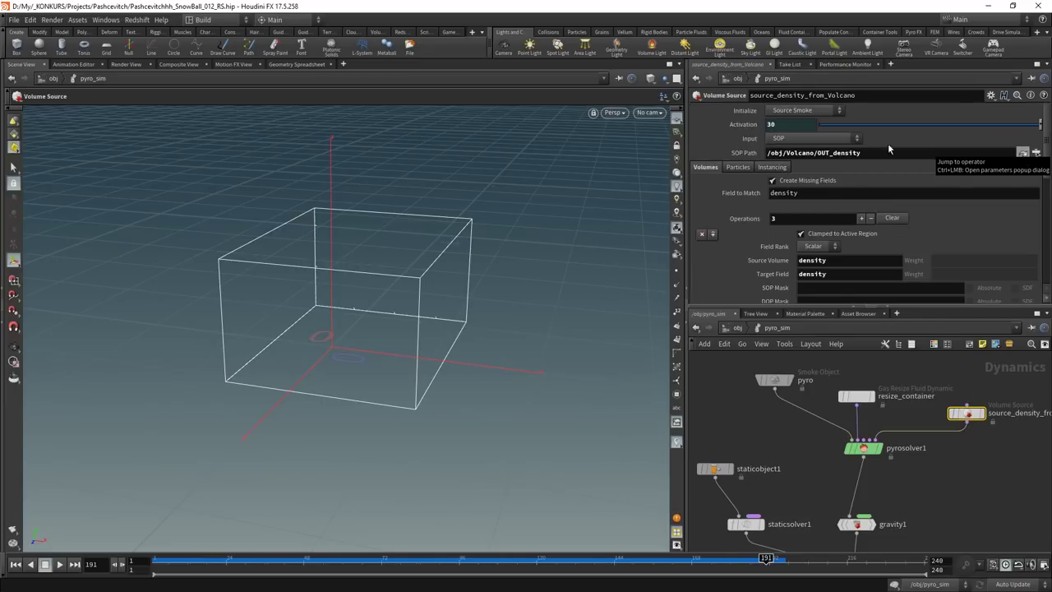
type("ch(\"../pyro/createframe\")")
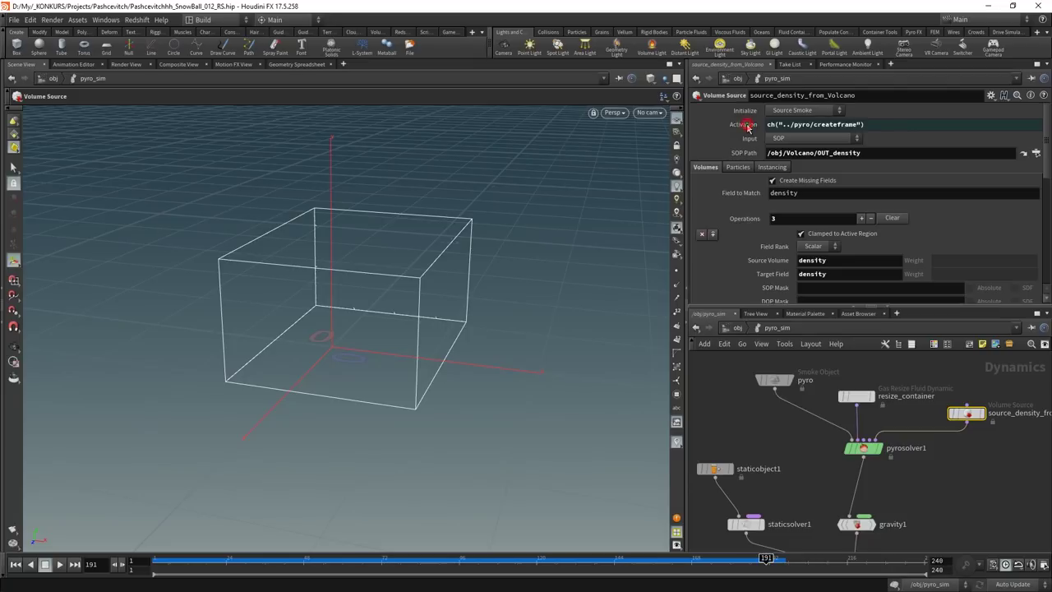
middle_click(747, 124)
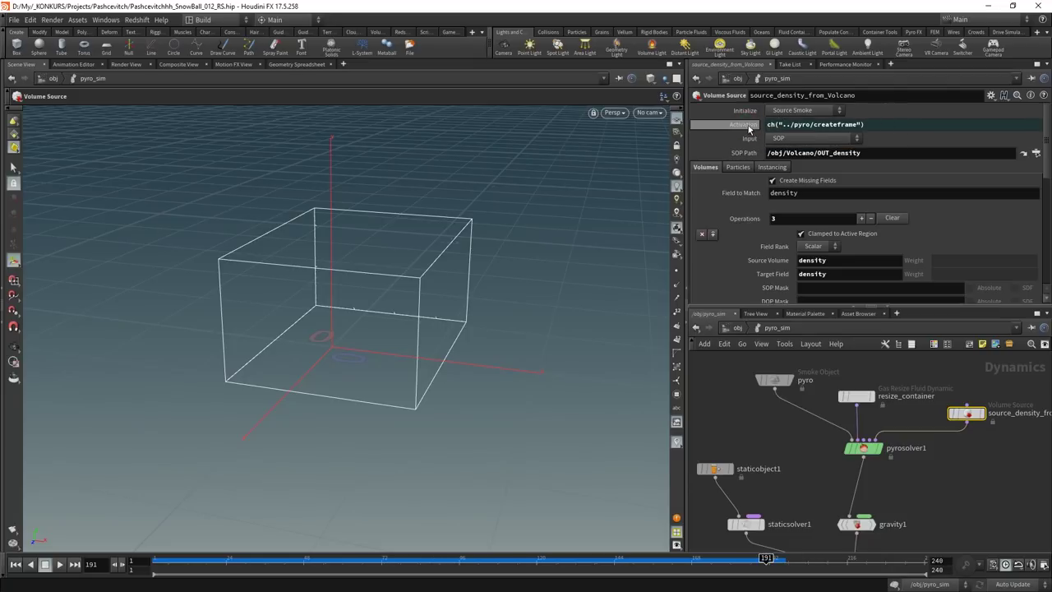
left_click(740, 125, "ctrl+shift")
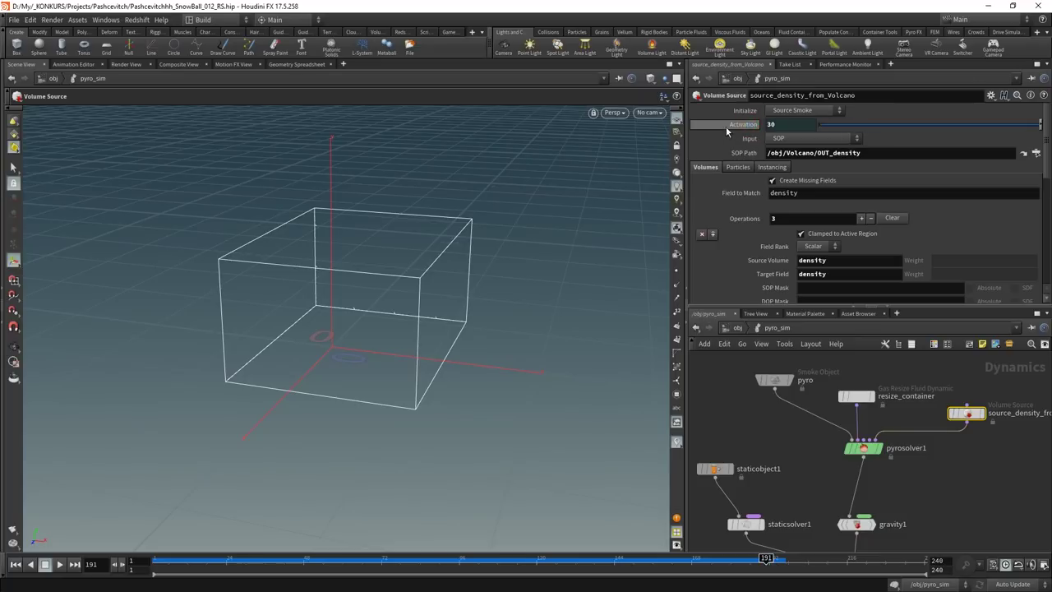
left_click(734, 125)
double_click(766, 125)
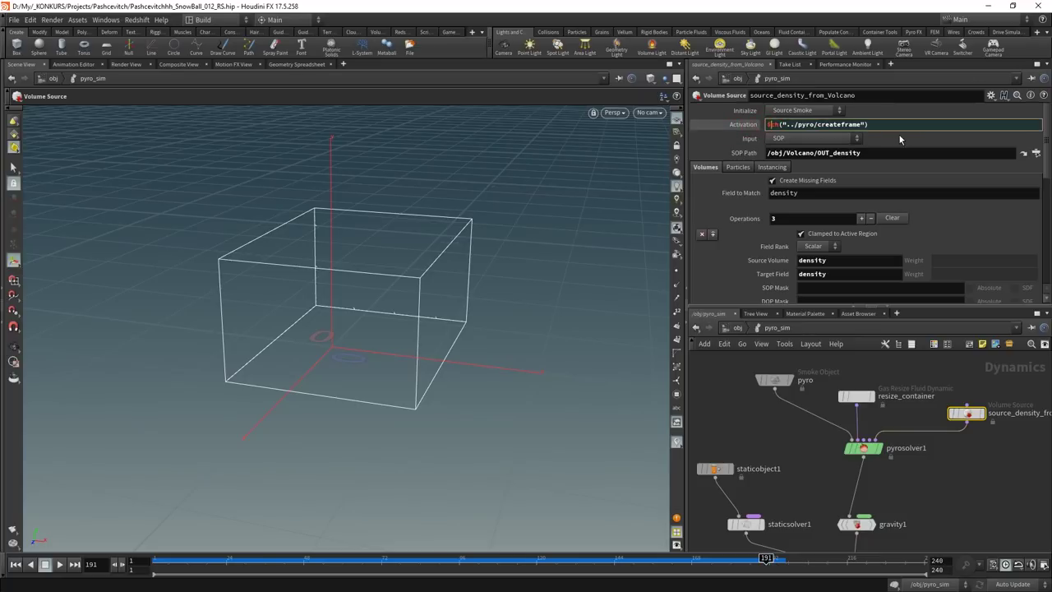
type("$F>")
key("Return")
Replay the simulation from the first frame, then scrub back to frame 16
left_click(244, 557)
left_click(156, 559)
left_click(59, 565)
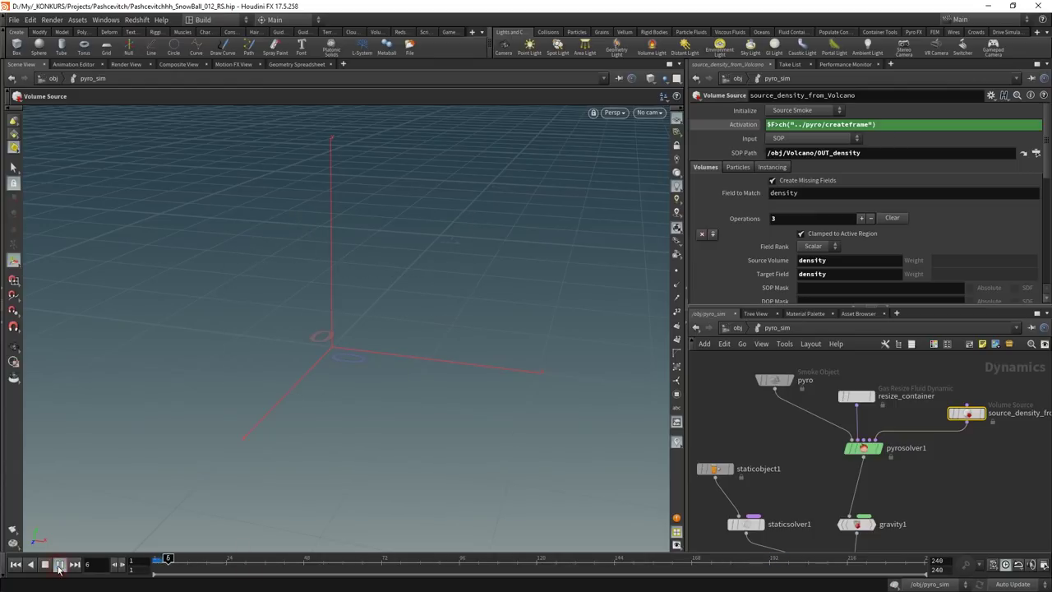
left_click(240, 559)
mouse_move(257, 571)
left_mouse_down()
mouse_move(282, 561)
mouse_move(200, 561)
left_mouse_up()
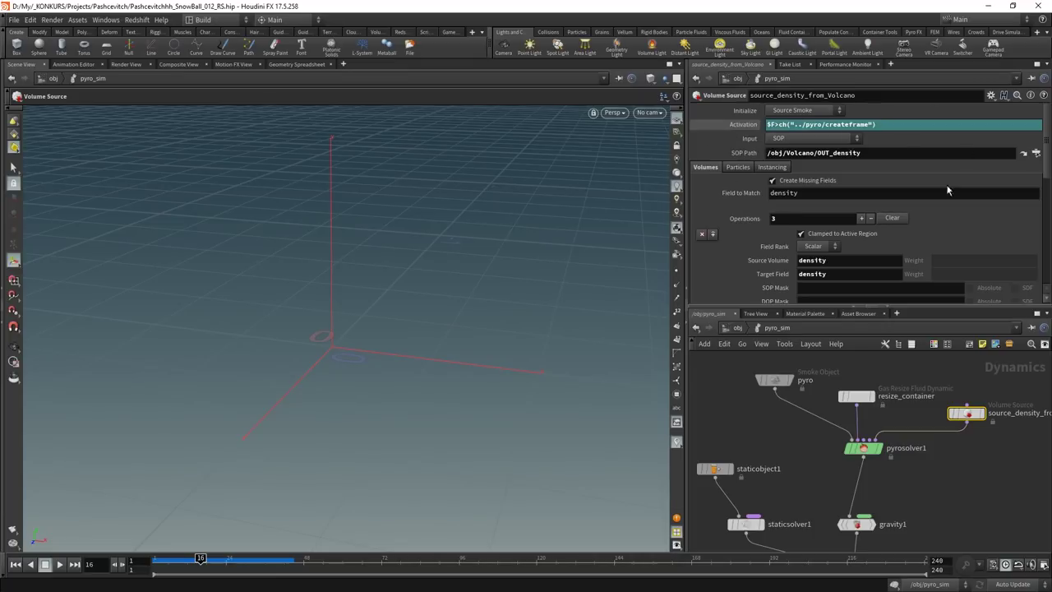
scroll(735, 275, "down", 2)
scroll(735, 276, "up", 2)
Check the OUT_density and OUT_VOLCANO outputs, then display blast1's result in the viewport
left_click(1024, 152)
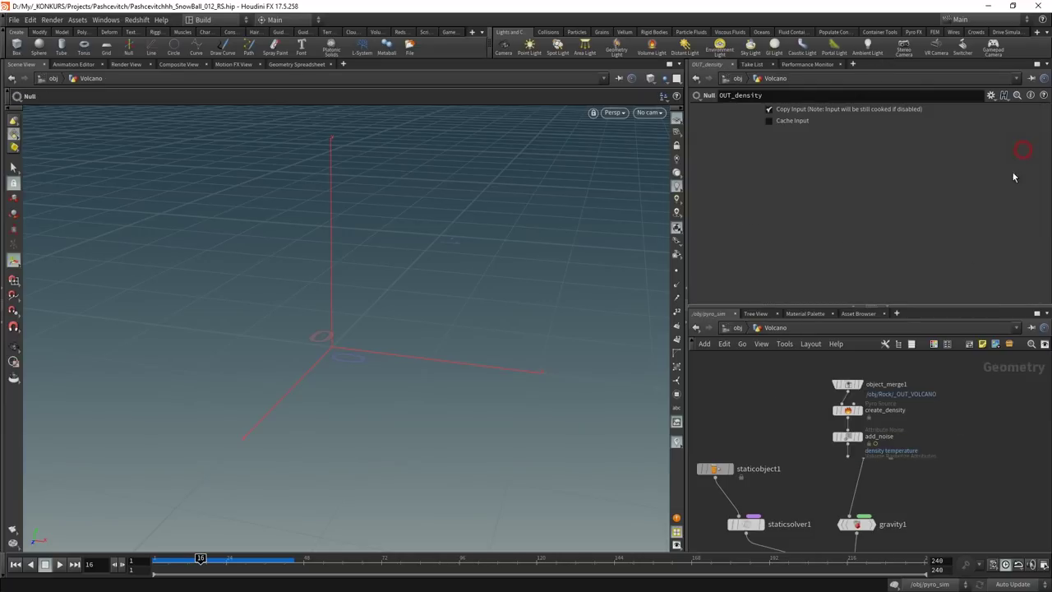
key("space+g")
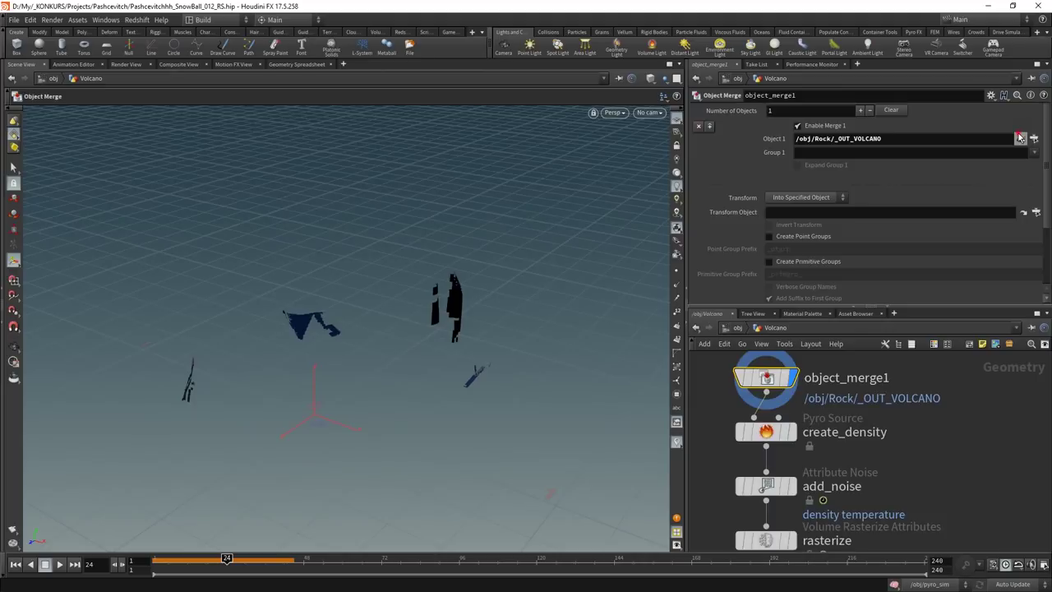
left_click(1019, 138)
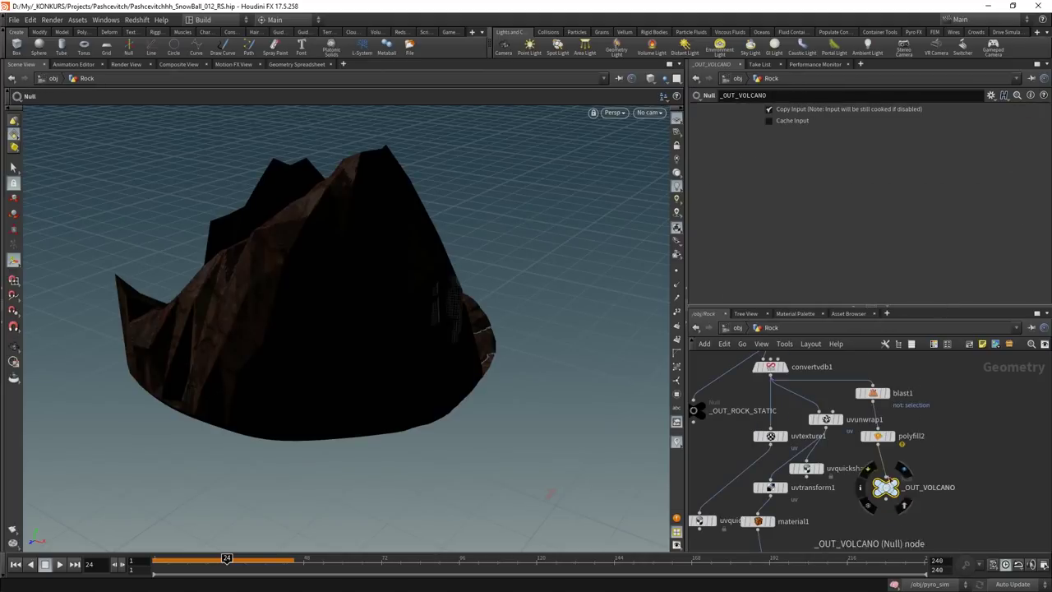
left_click(873, 393)
mouse_move(822, 427)
middle_mouse_down()
mouse_move(805, 500)
mouse_move(868, 477)
mouse_move(857, 423)
mouse_move(872, 457)
middle_mouse_up()
left_click(750, 459)
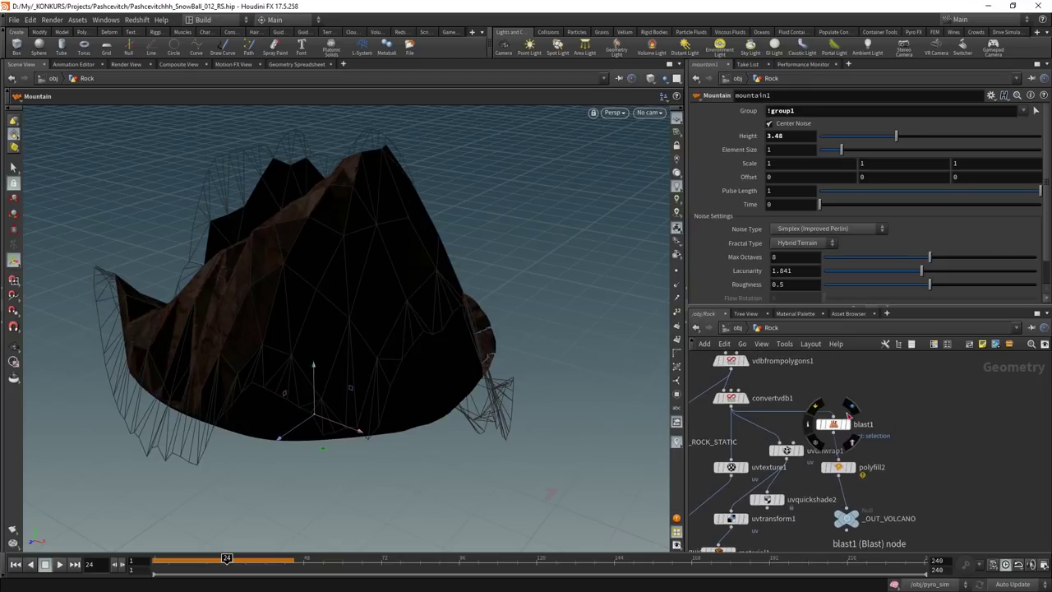
left_click(851, 414)
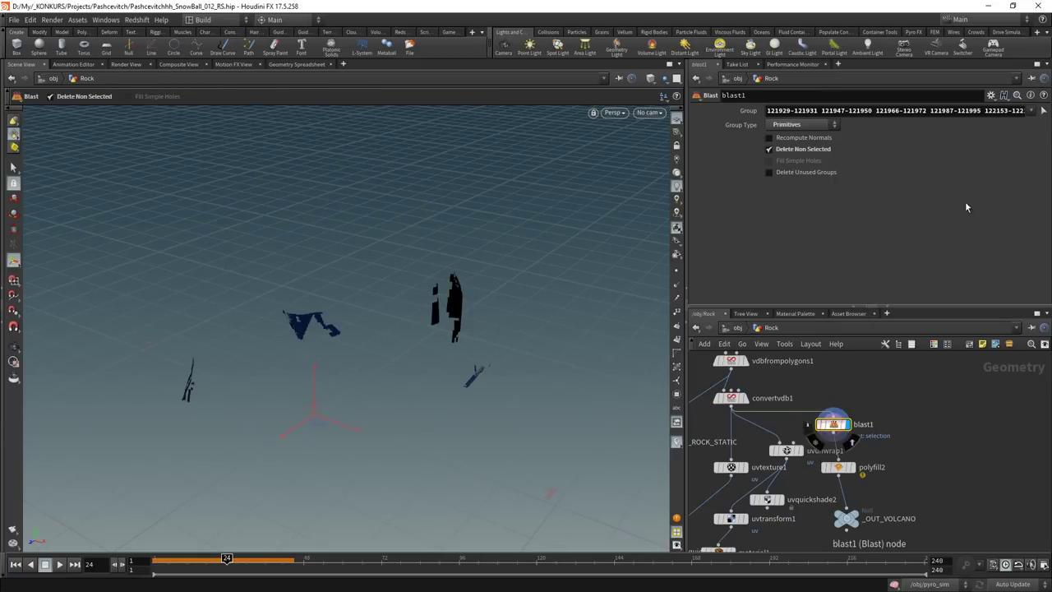
Re-pick blast1's group with a box selection of a piece near the rock's peak
left_click(1043, 110)
left_click_drag(504, 188, 521, 298, "alt")
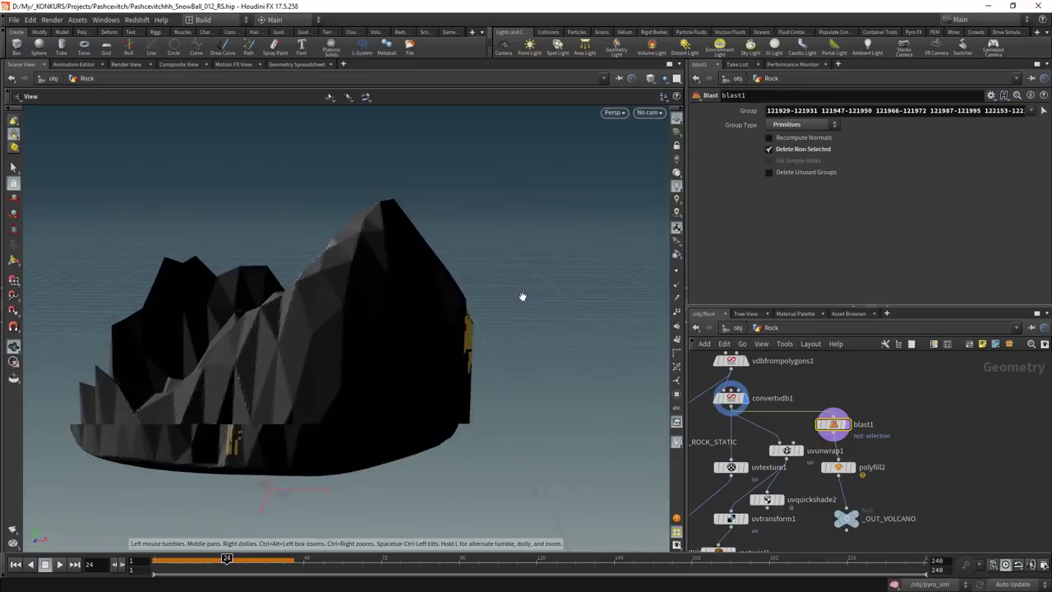
left_click_drag(335, 178, 424, 224)
key("Return")
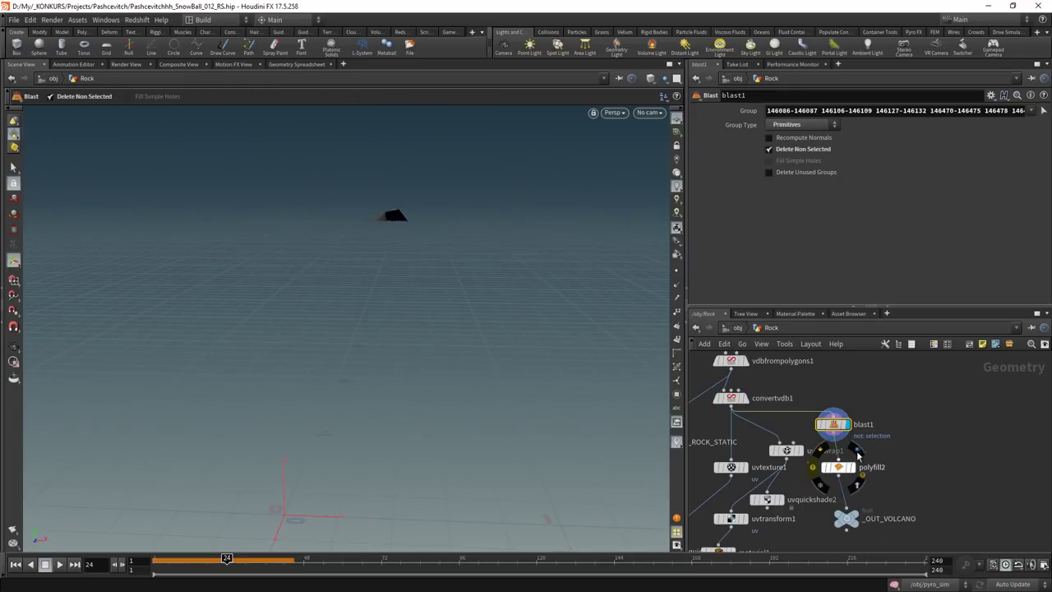
Display convertvdb1 and place a new Sphere node in the Rock network
key("Up")
left_click(893, 442)
key("Tab")
type("sphere")
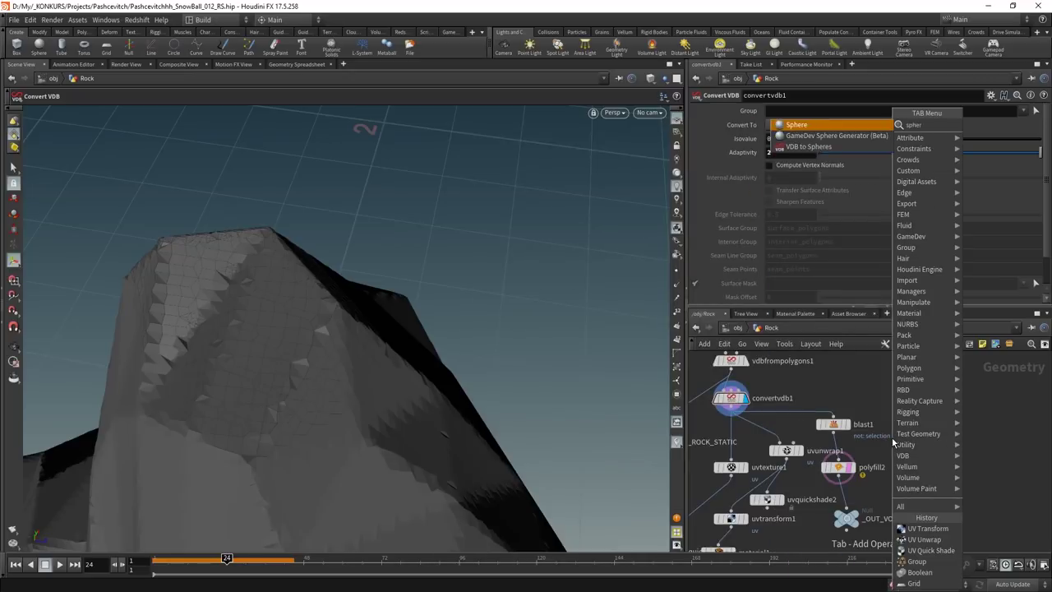
key("Return")
left_click(904, 435)
Raise sphere1 into the rock's peak and set its uniform scale to 0.03
left_click_drag(387, 368, 411, 294, "alt")
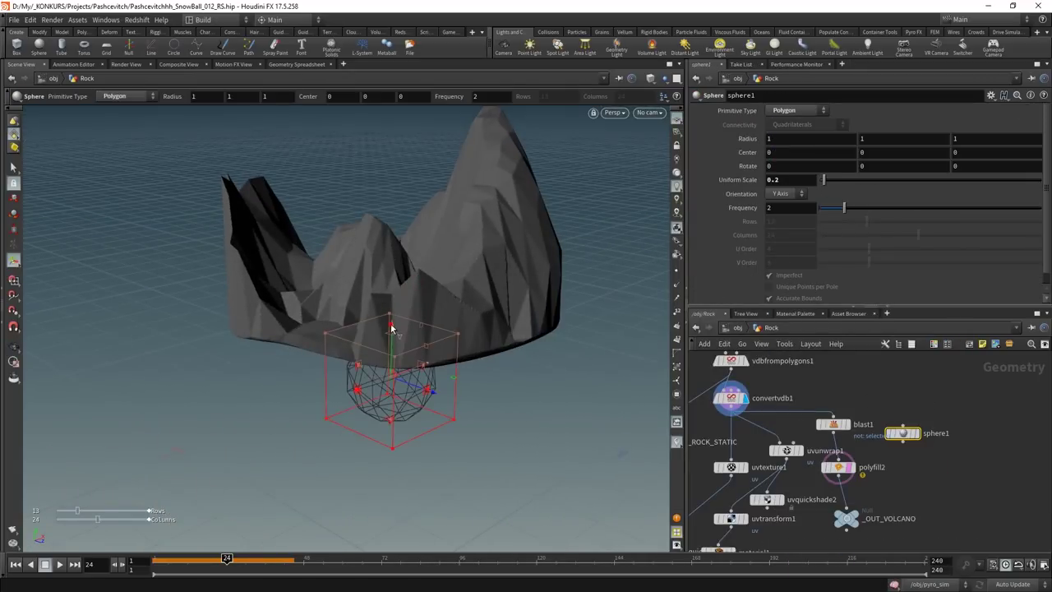
mouse_move(392, 337)
left_mouse_down()
mouse_move(498, 170)
mouse_move(437, 355)
mouse_move(431, 288)
mouse_move(526, 246)
left_mouse_up()
key("Return")
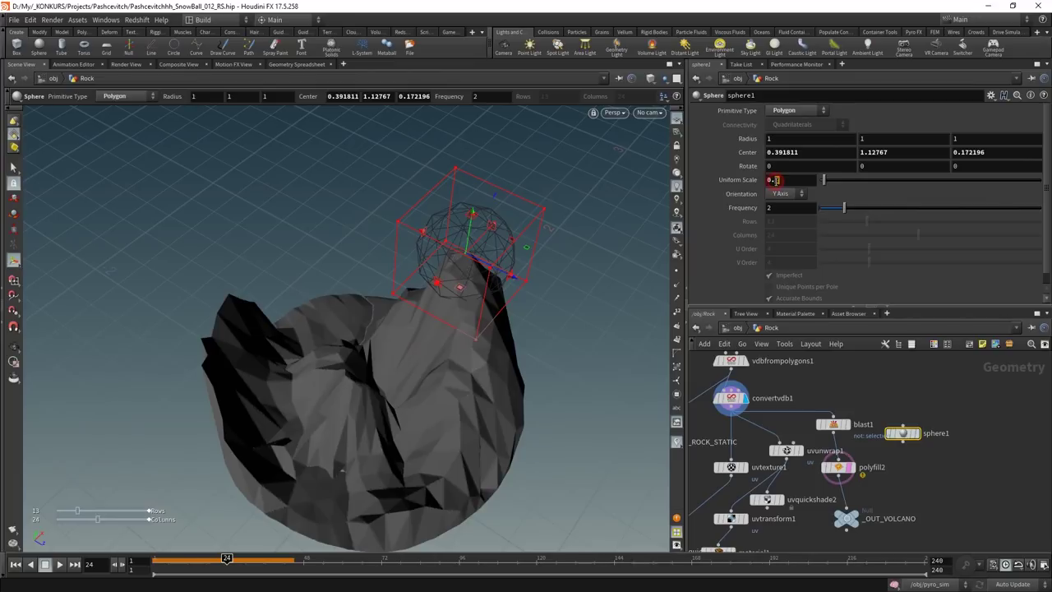
type("6")
key("Return")
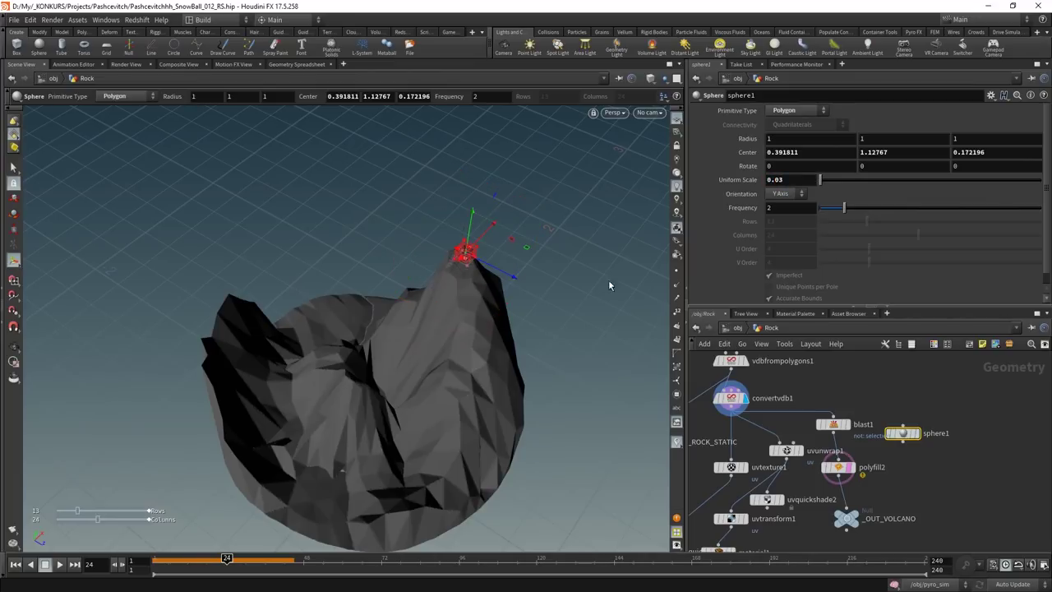
key("space+g")
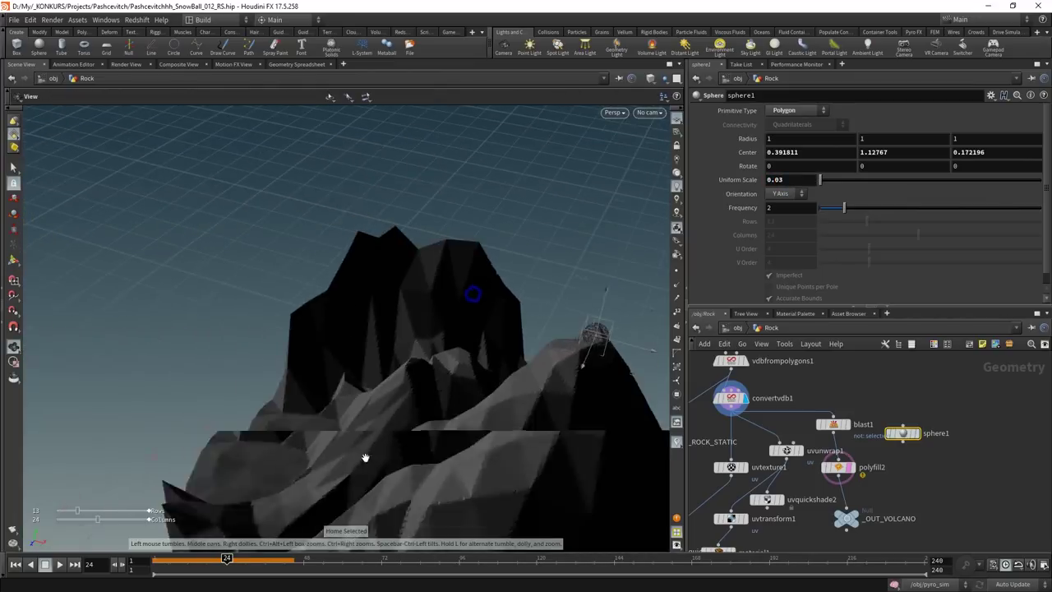
Cancel the stray wire and return to the scene's object level
left_click(855, 515)
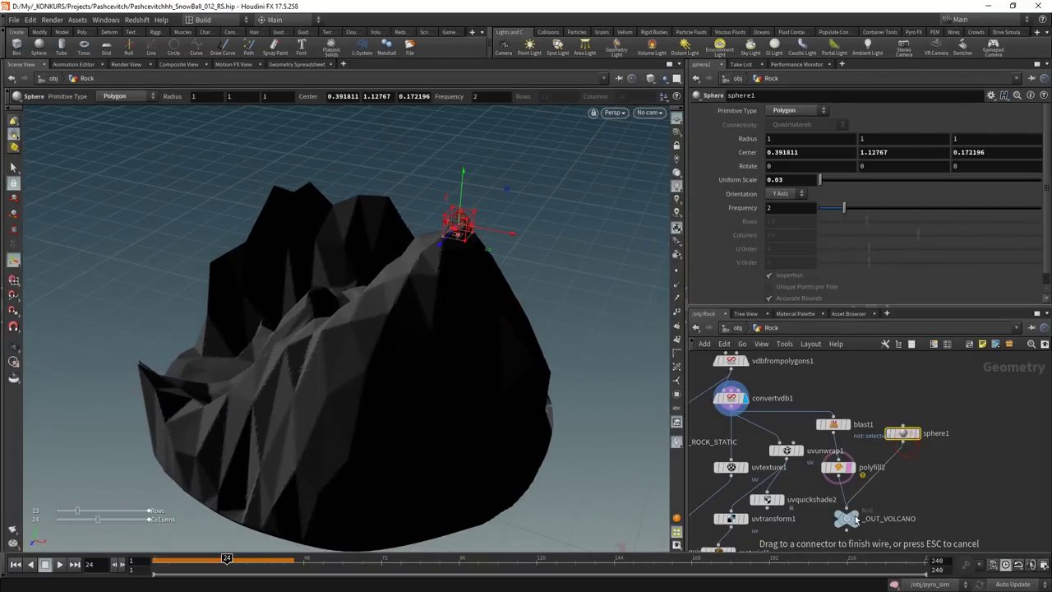
left_click(931, 501)
left_click(738, 328)
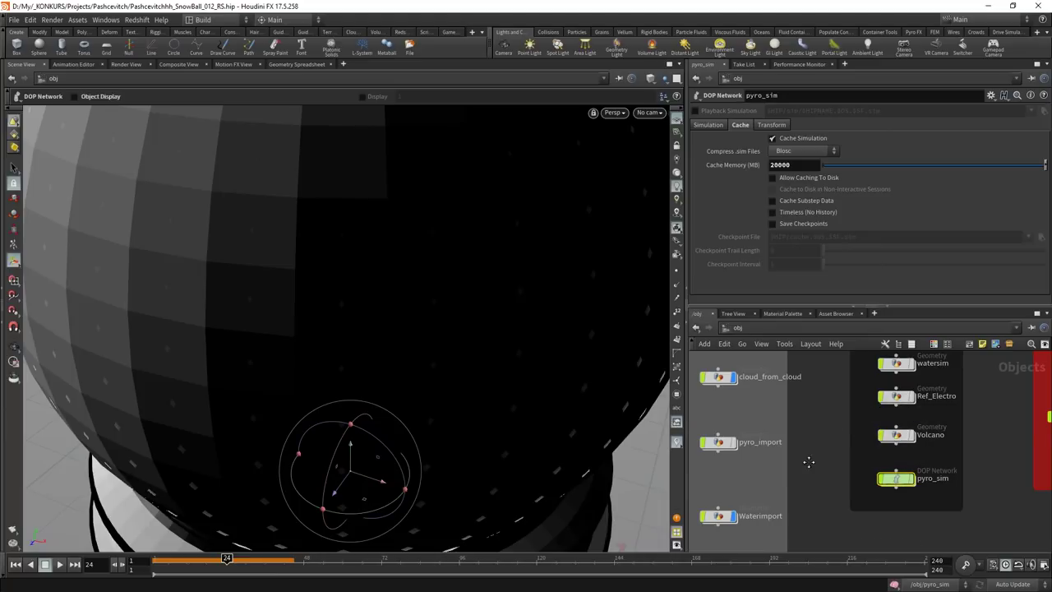
Enter Volcano and inspect create_density's source settings, leaving Mode unchanged
double_click(895, 435)
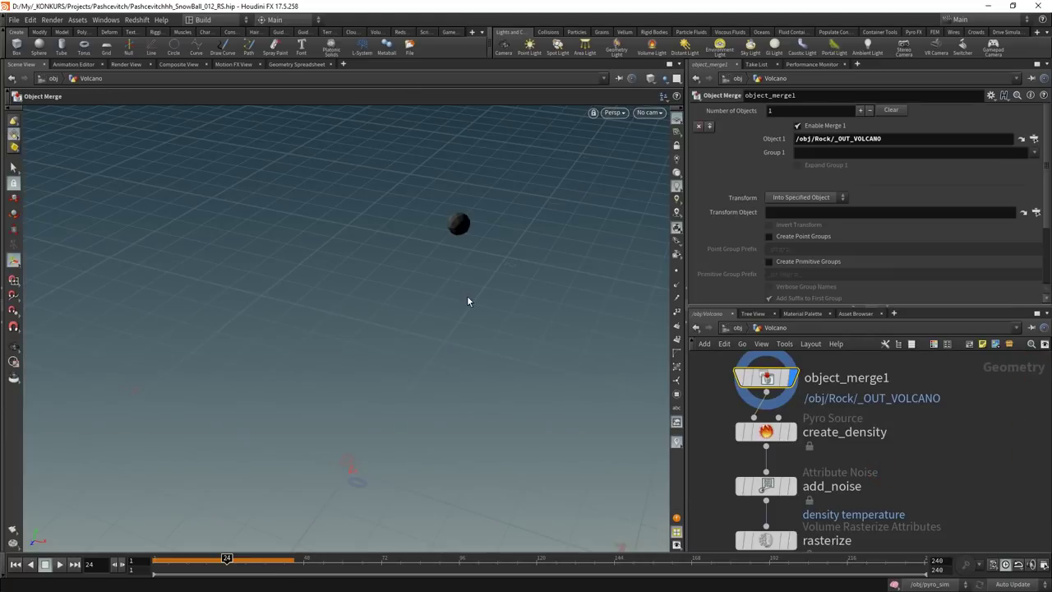
middle_click_drag(904, 444, 904, 471)
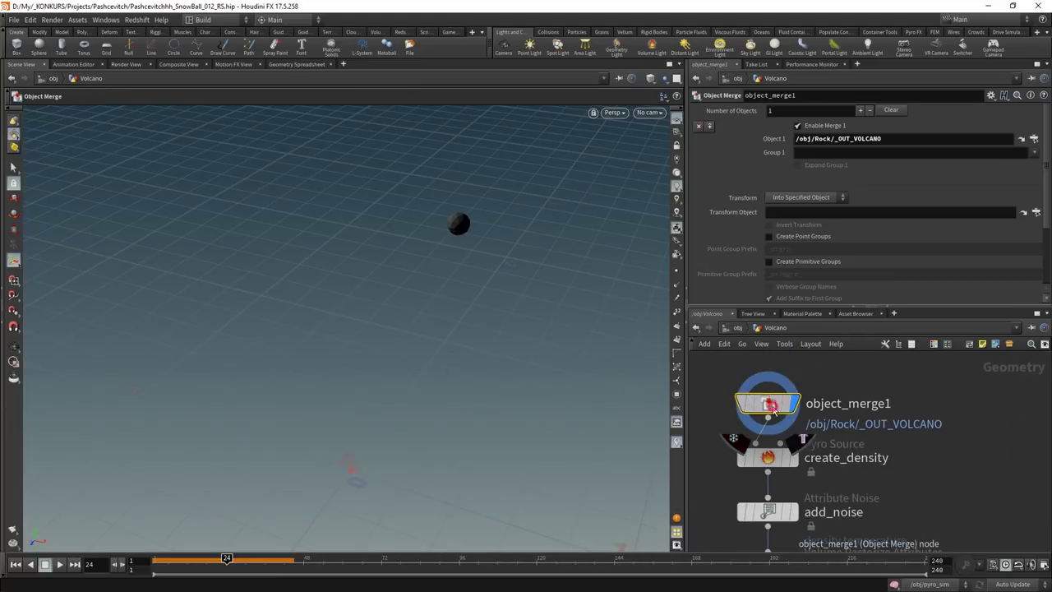
left_click(767, 457)
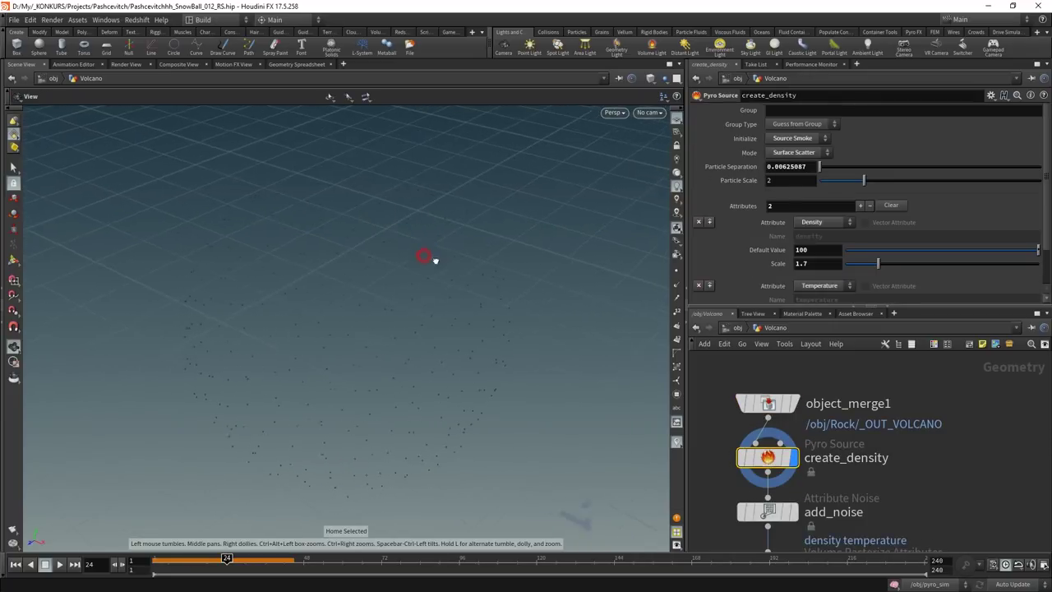
scroll(432, 258, "up", 5)
middle_click_drag(920, 443, 948, 379)
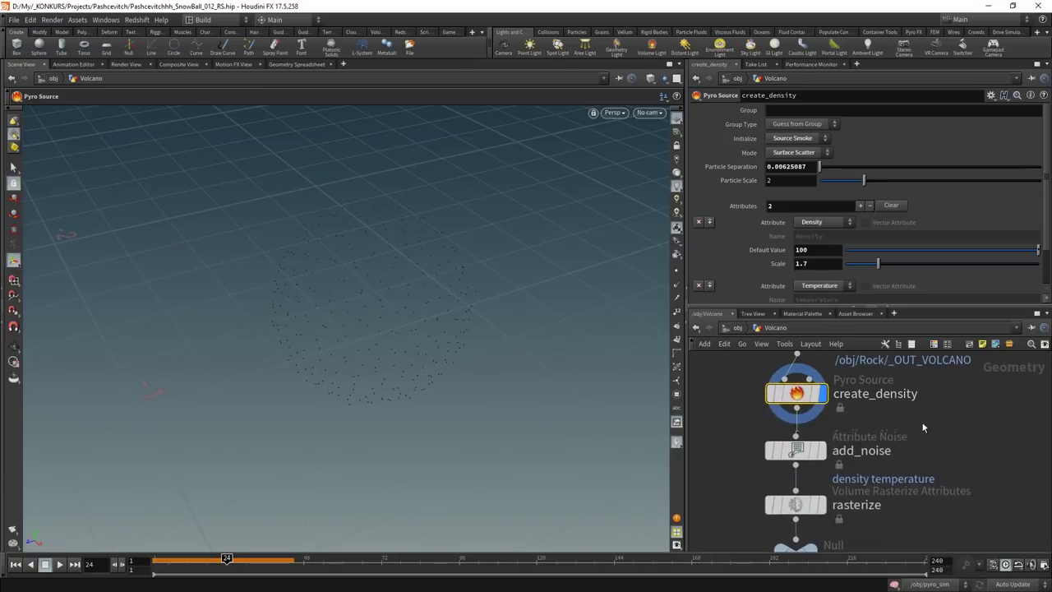
left_click(787, 152)
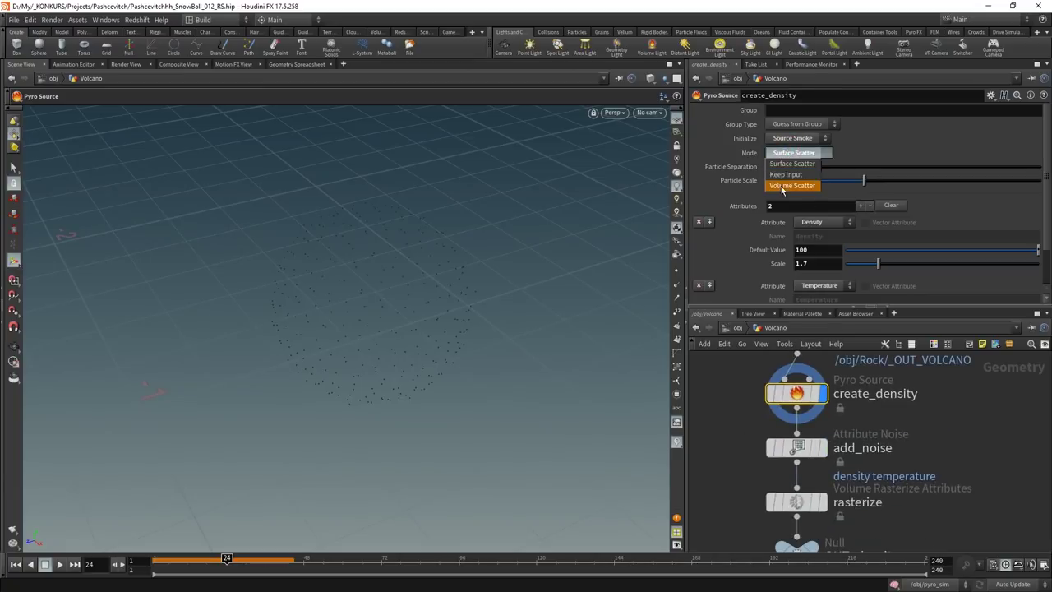
left_click(1006, 453)
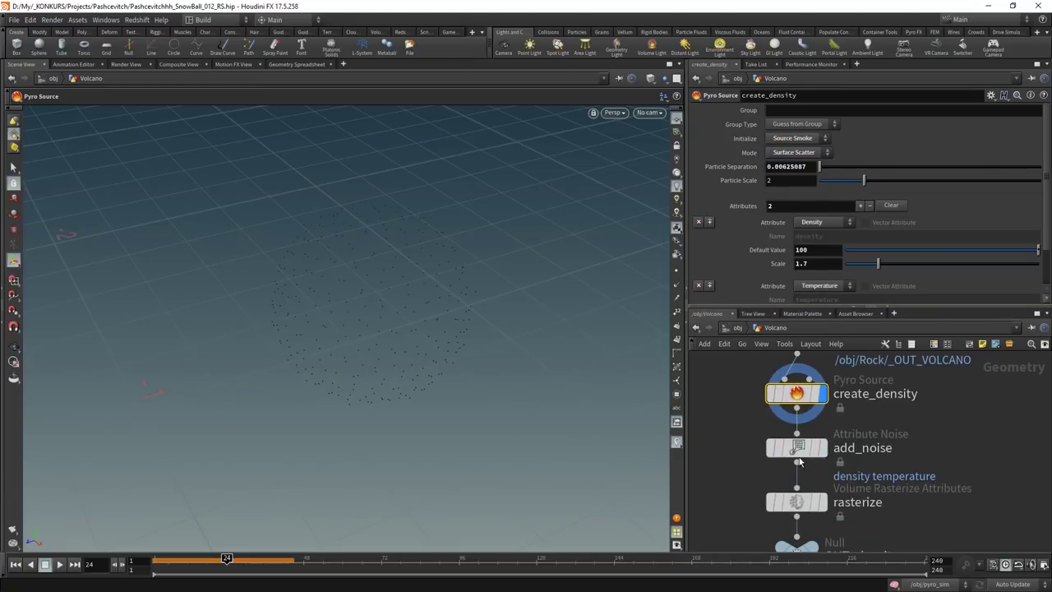
Preview the add_noise output and then the rasterized density volume
left_click(822, 448)
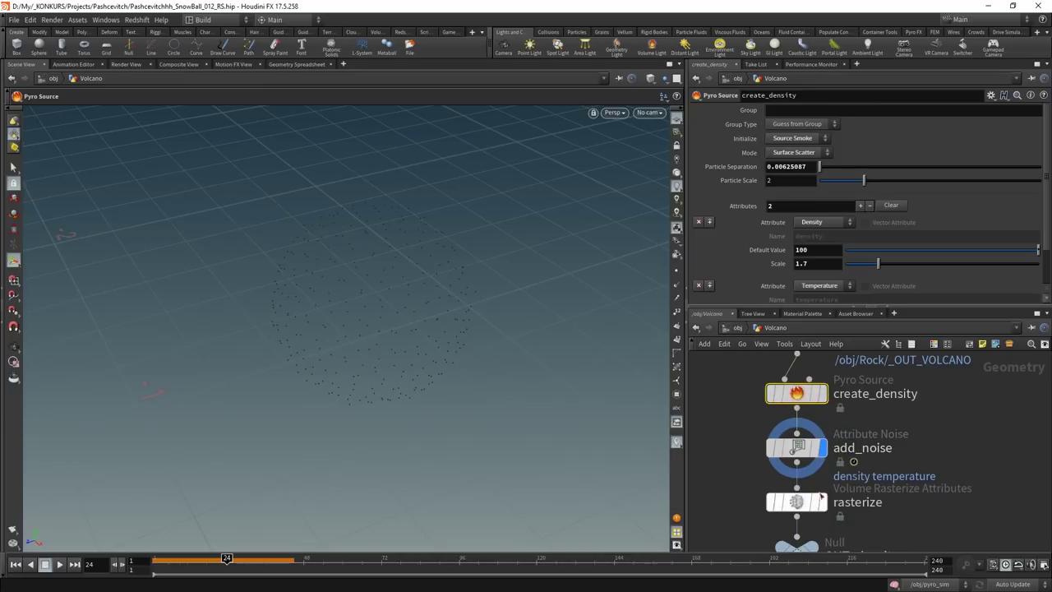
left_click(822, 502)
middle_click_drag(820, 549, 837, 481)
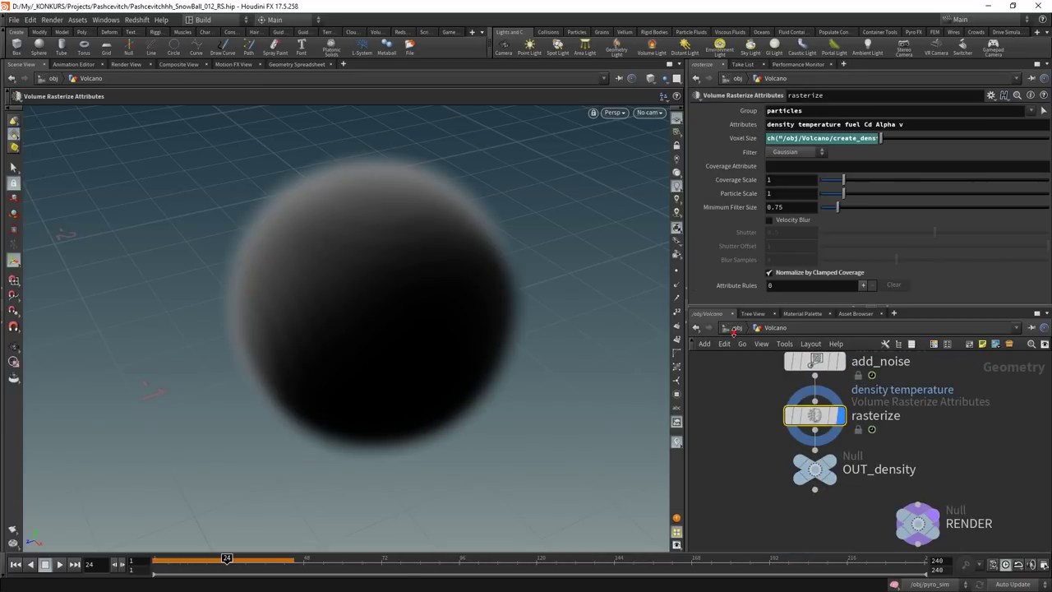
Play and stop pyro_sim, check its timing settings, then enter the dynamics network
left_click(59, 564)
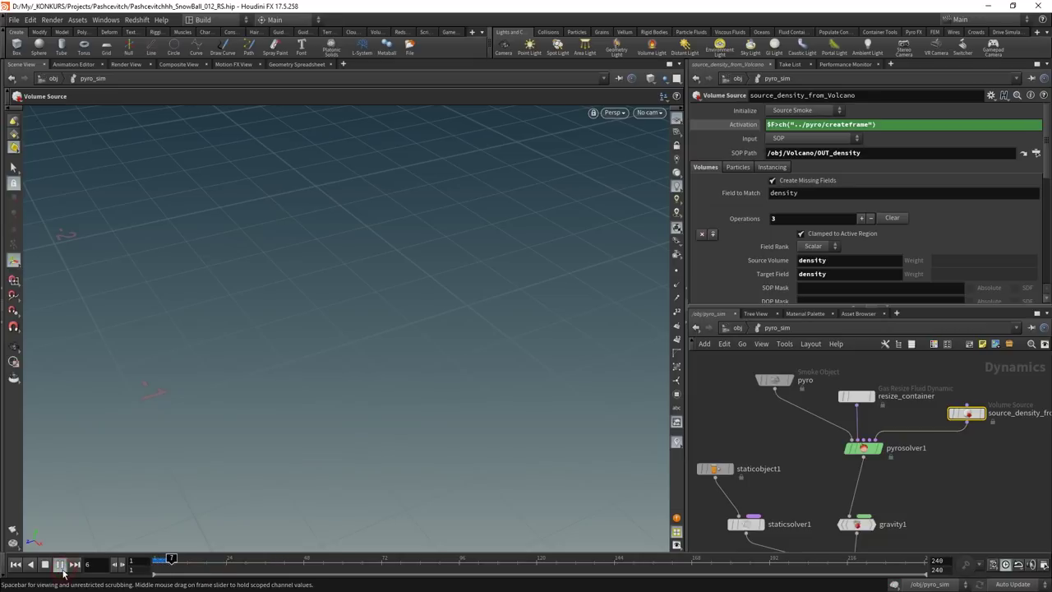
left_click(60, 564)
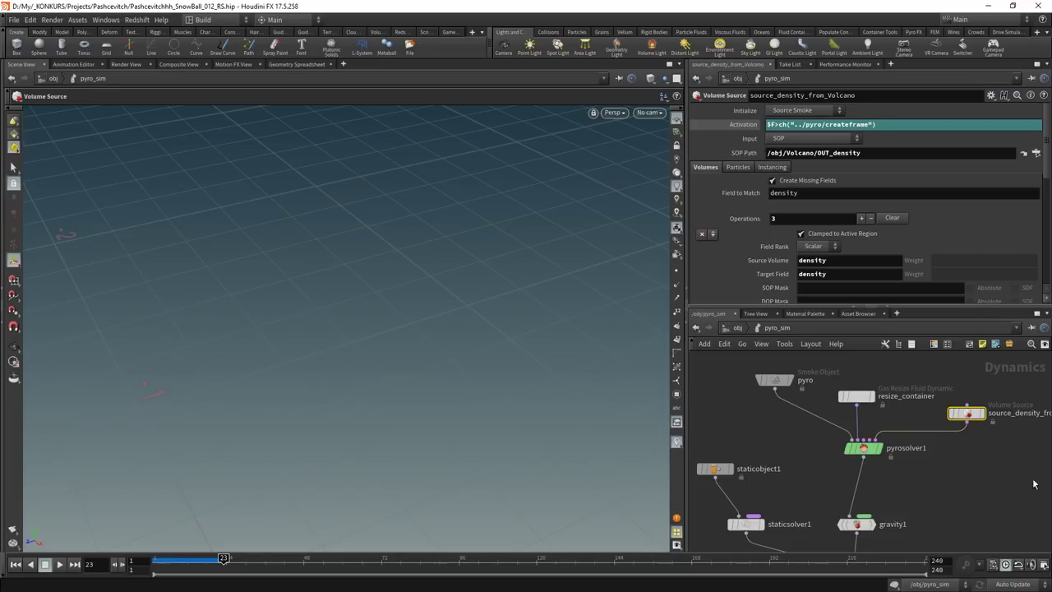
left_click(737, 329)
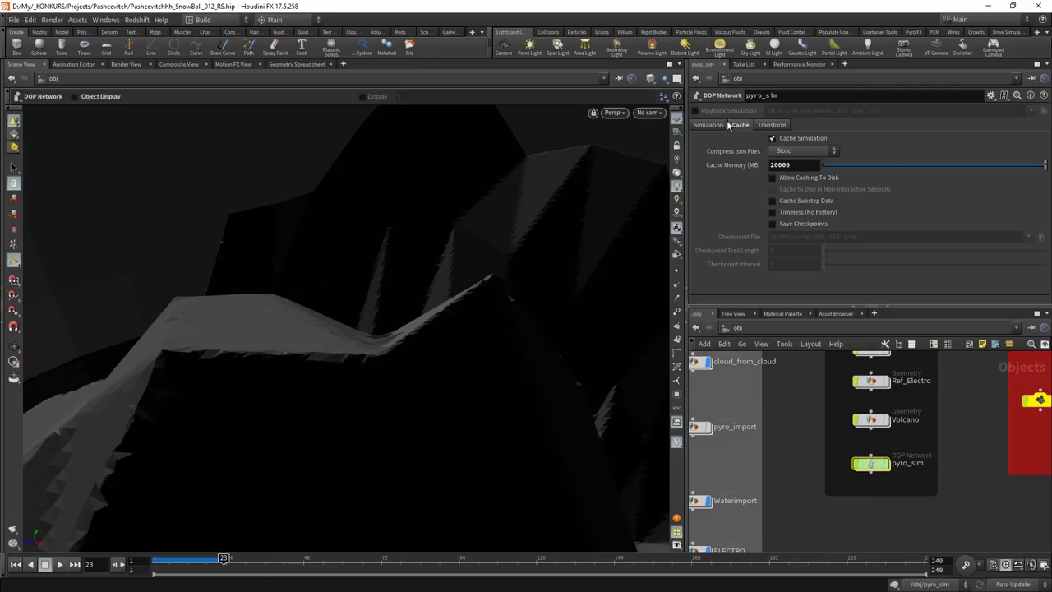
left_click(725, 125)
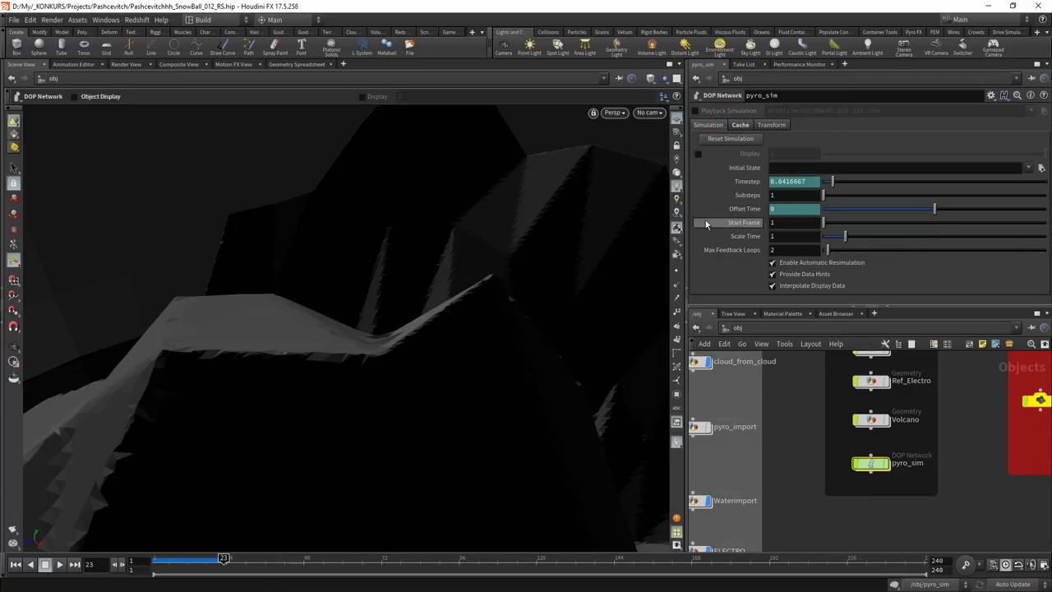
double_click(873, 465)
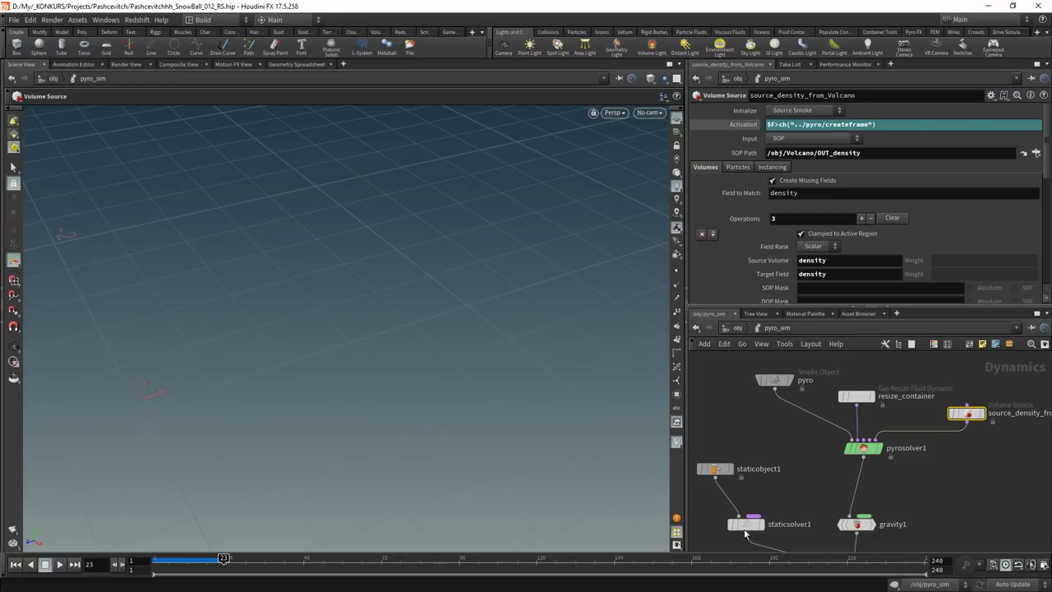
key("Escape")
mouse_move(466, 317)
left_mouse_down()
mouse_move(390, 403)
mouse_move(422, 441)
mouse_move(422, 364)
mouse_move(413, 422)
mouse_move(403, 383)
left_mouse_up()
key("Return")
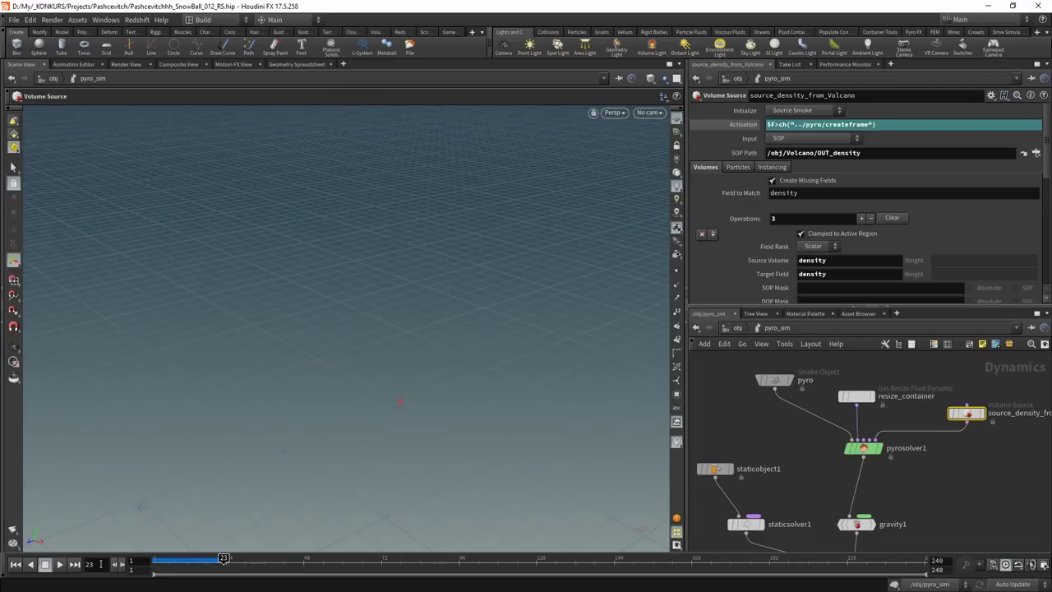
Step the timeline through frames 30, 31 and 32 to check the smoke
left_click(246, 559)
left_click_drag(437, 425, 337, 506)
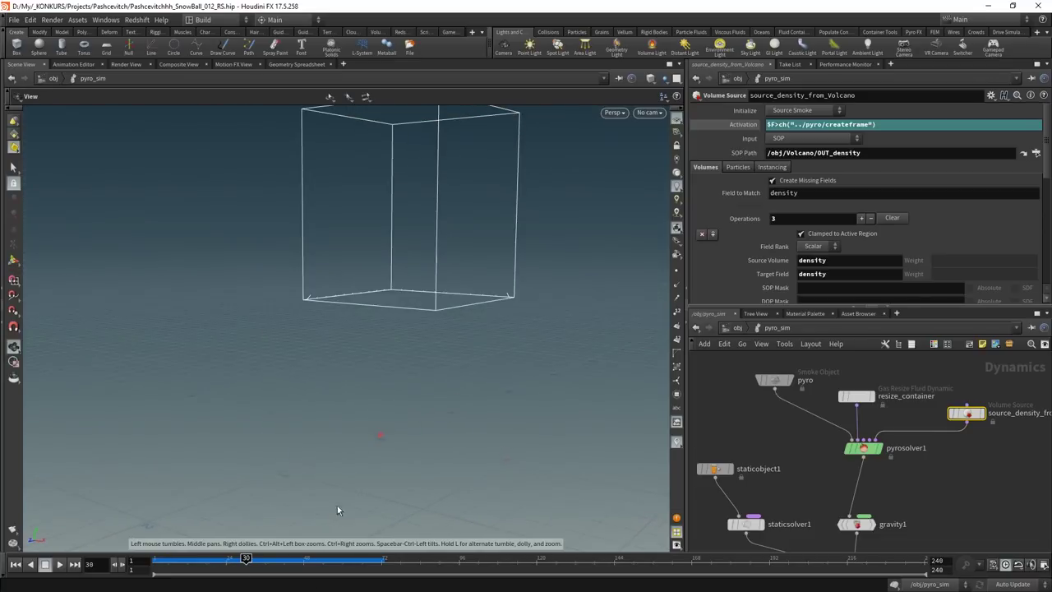
left_click(250, 559)
left_click(252, 559)
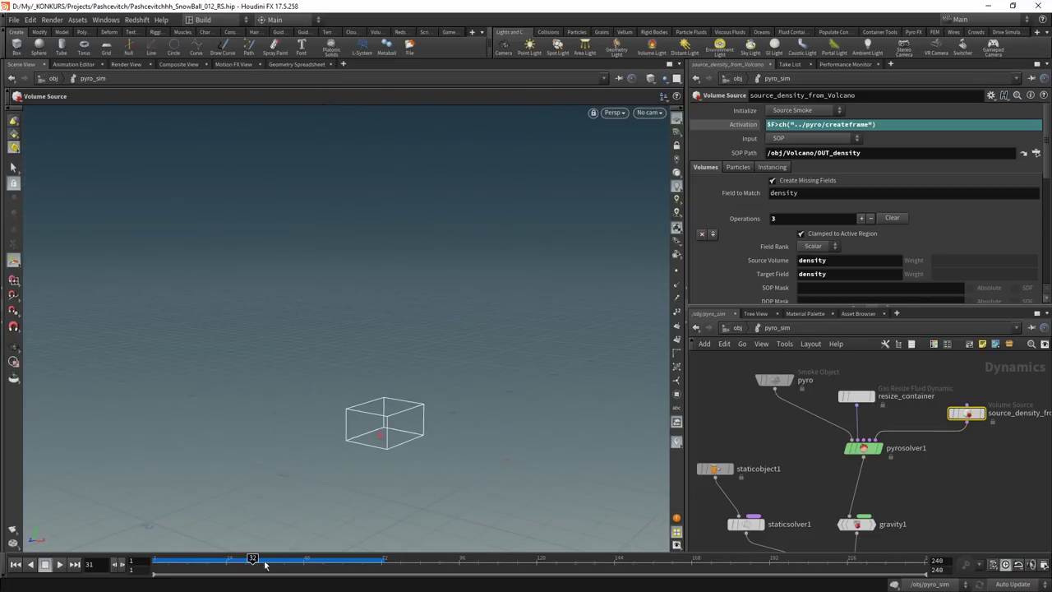
Check Volcano's output, then set the Volcano density source's Activation to 1
left_click(739, 328)
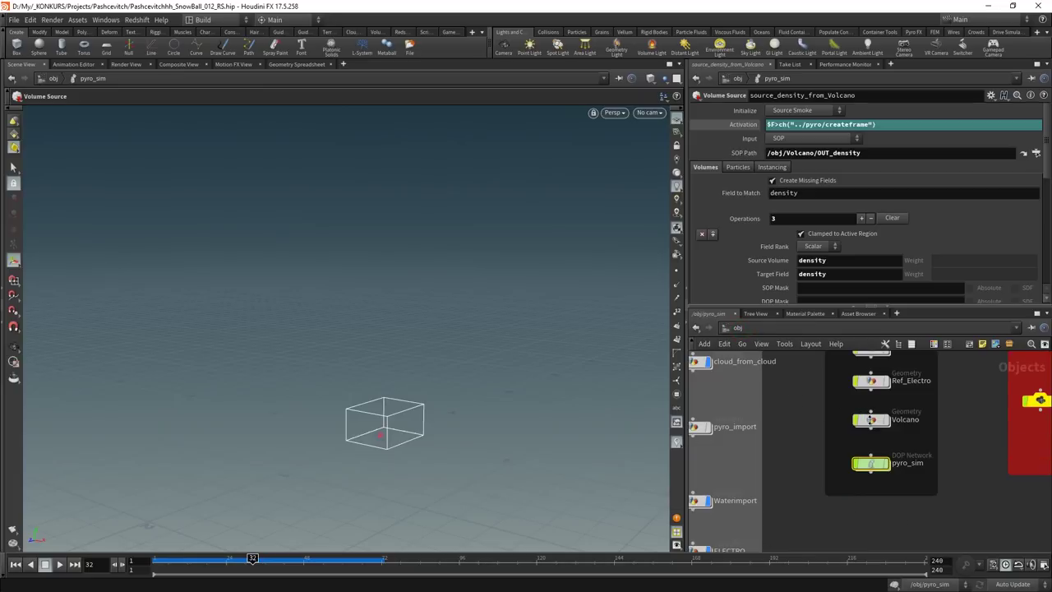
double_click(871, 420)
key("alt+Left")
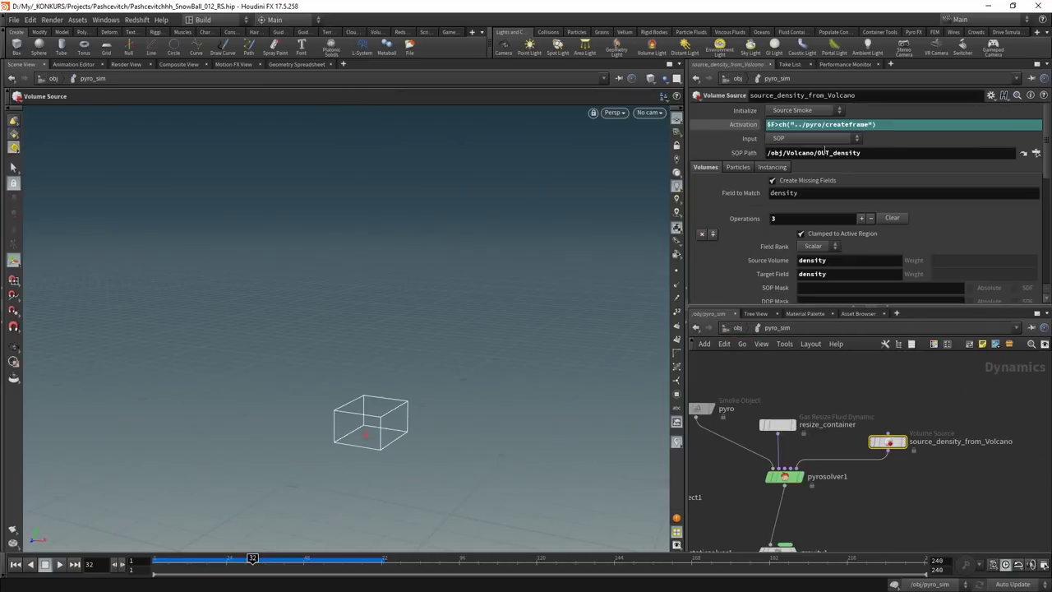
type("1")
key("Return")
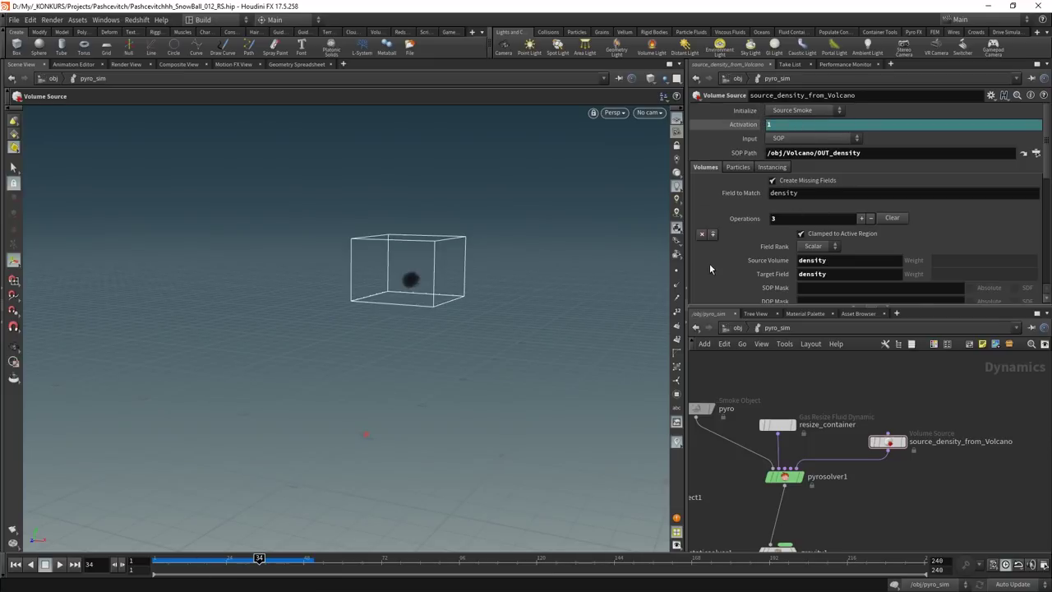
Check resize_container's bounds, run the smoke sim from frame 36 to 68, and select pyrosolver1
left_click(778, 425)
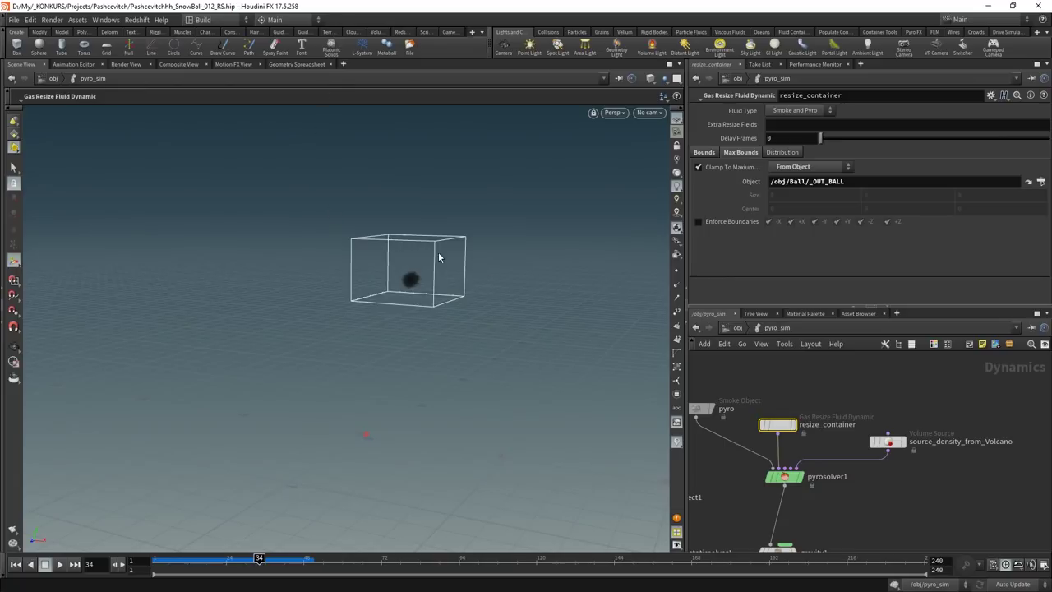
left_click(888, 442)
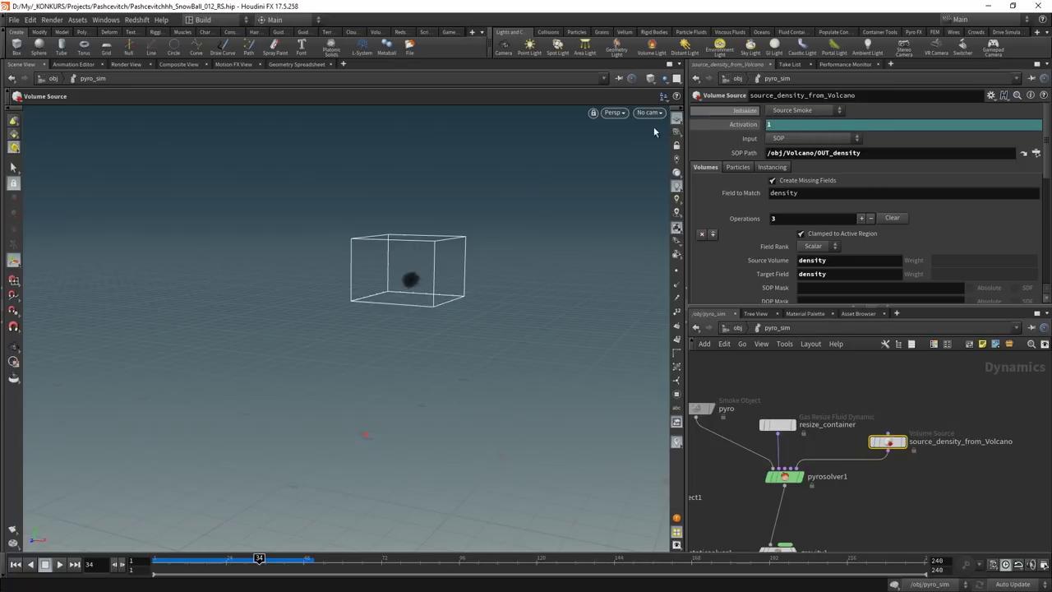
left_click_drag(217, 563, 266, 564)
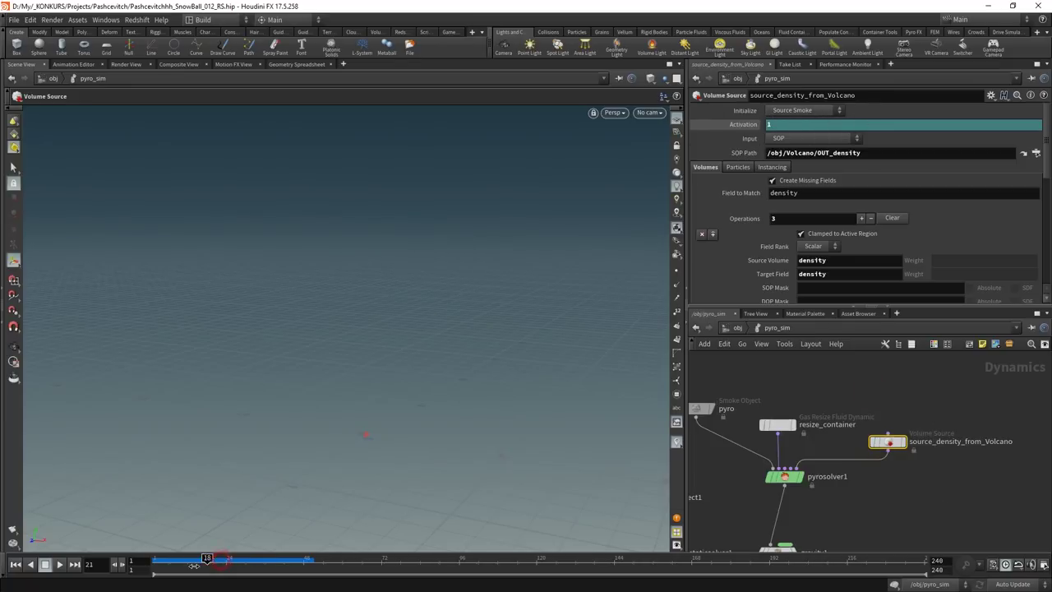
left_click(59, 565)
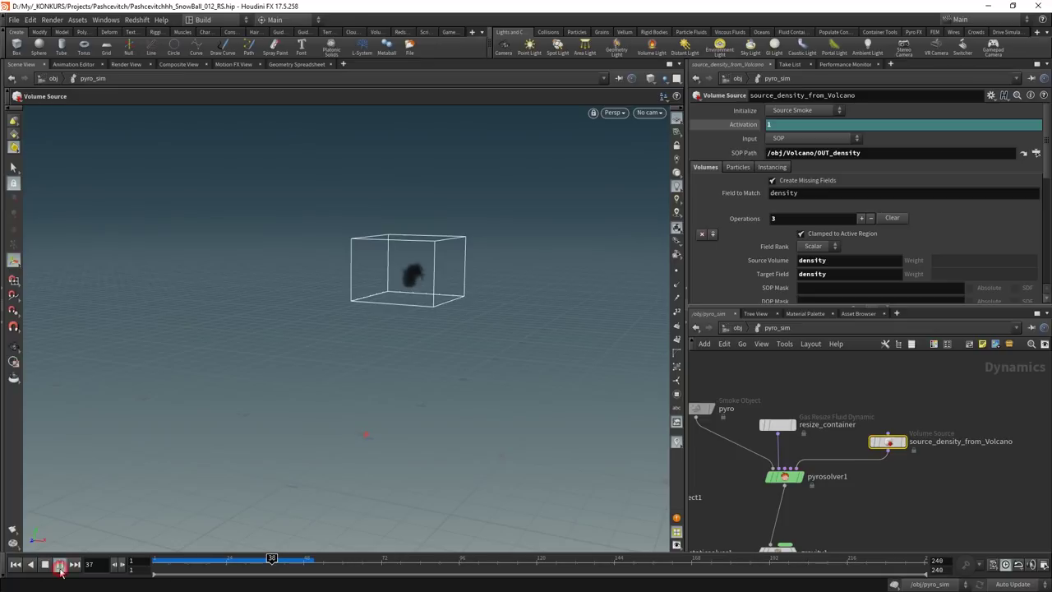
left_click(370, 568)
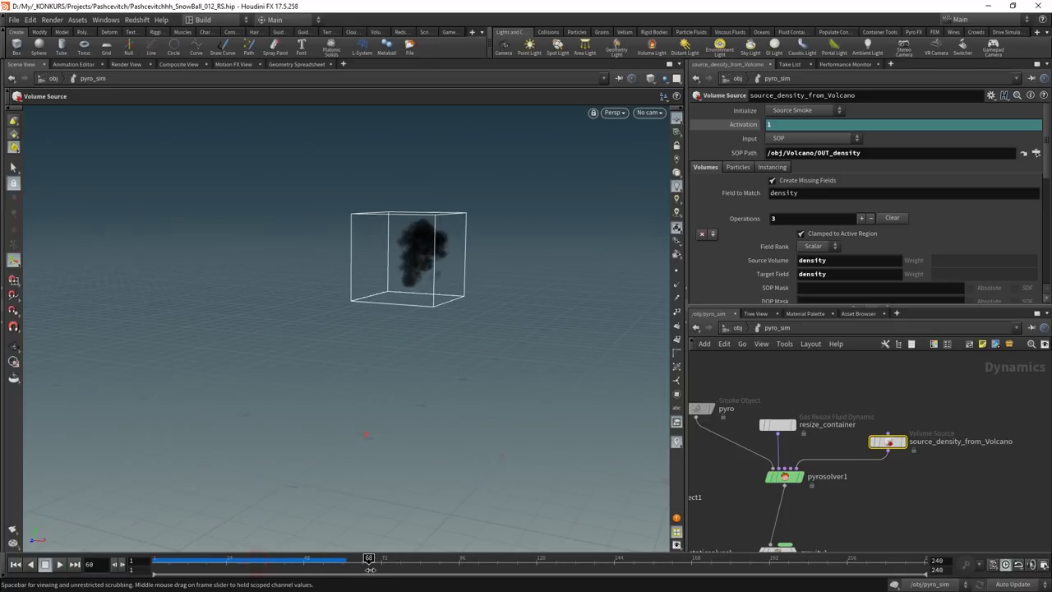
left_click(783, 476)
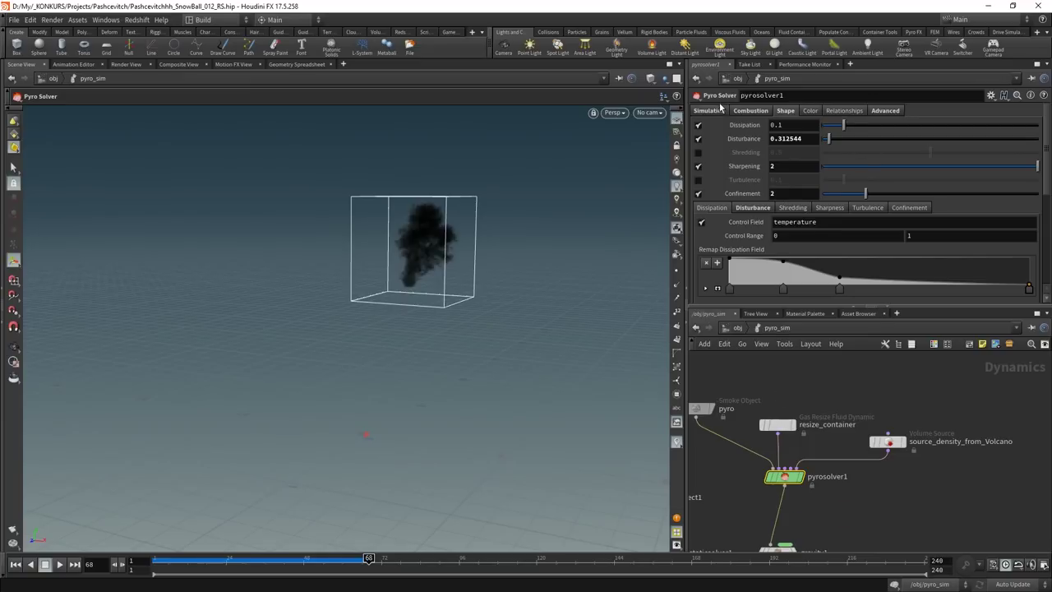
Browse the pyro solver's pages, then open staticobject1's collision settings
left_click(720, 110)
left_click(751, 110)
middle_click_drag(850, 488, 840, 433)
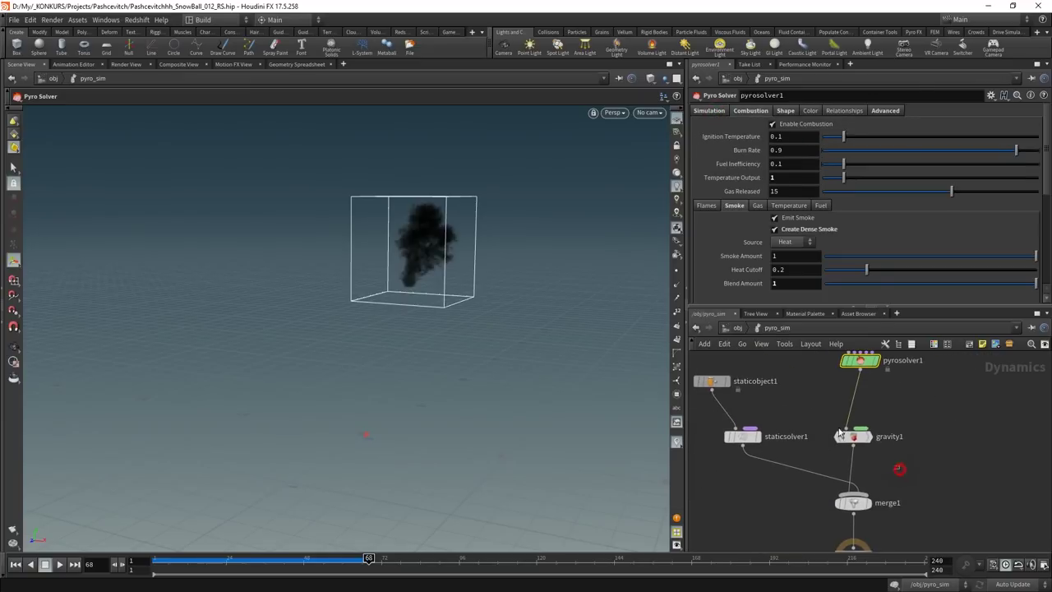
left_click(840, 433)
left_click(733, 436)
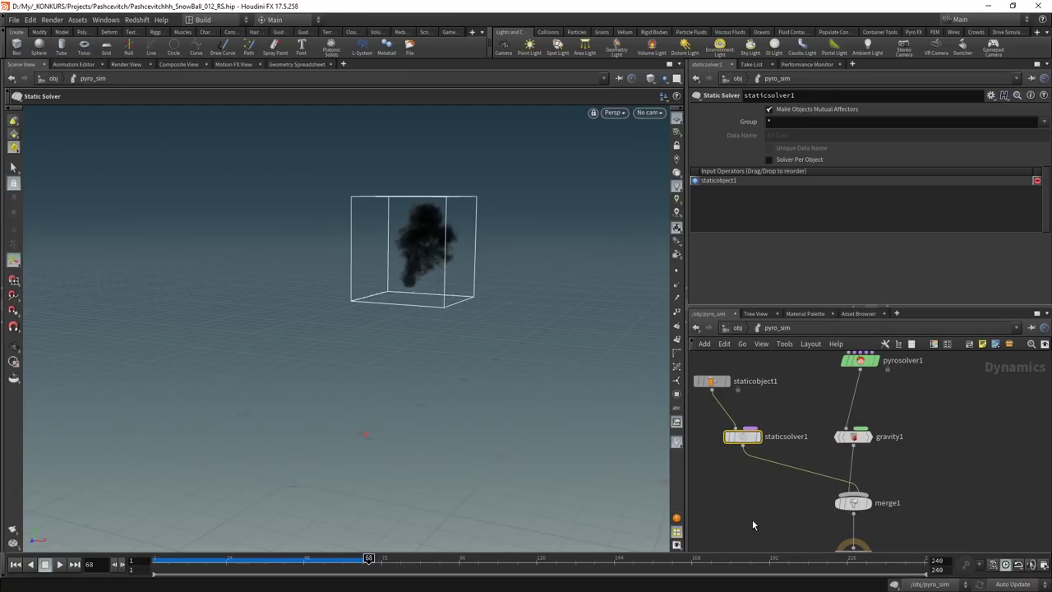
left_click_drag(772, 401, 696, 369)
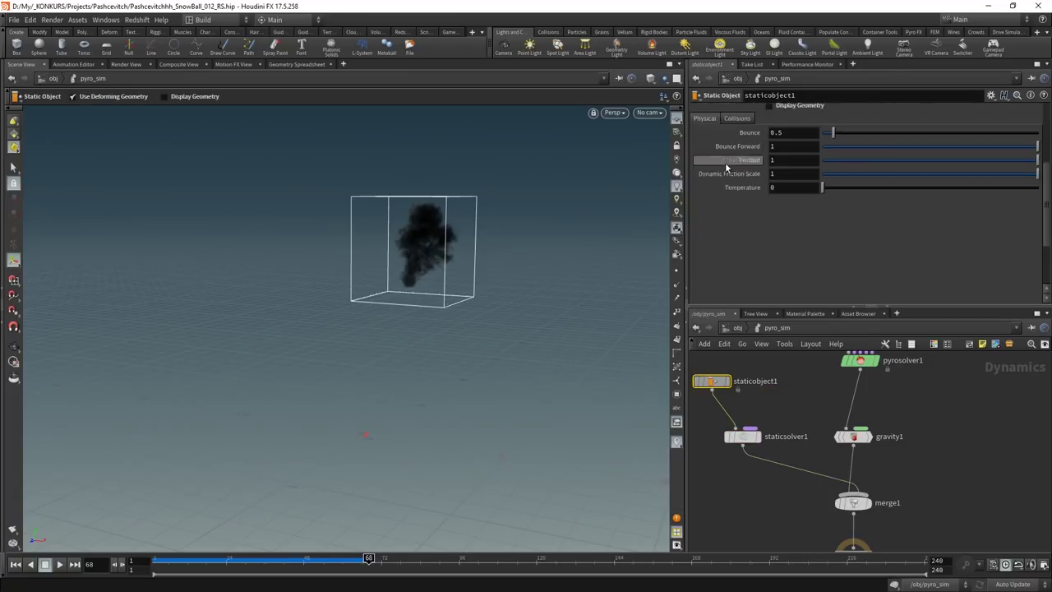
scroll(725, 162, "up", 5)
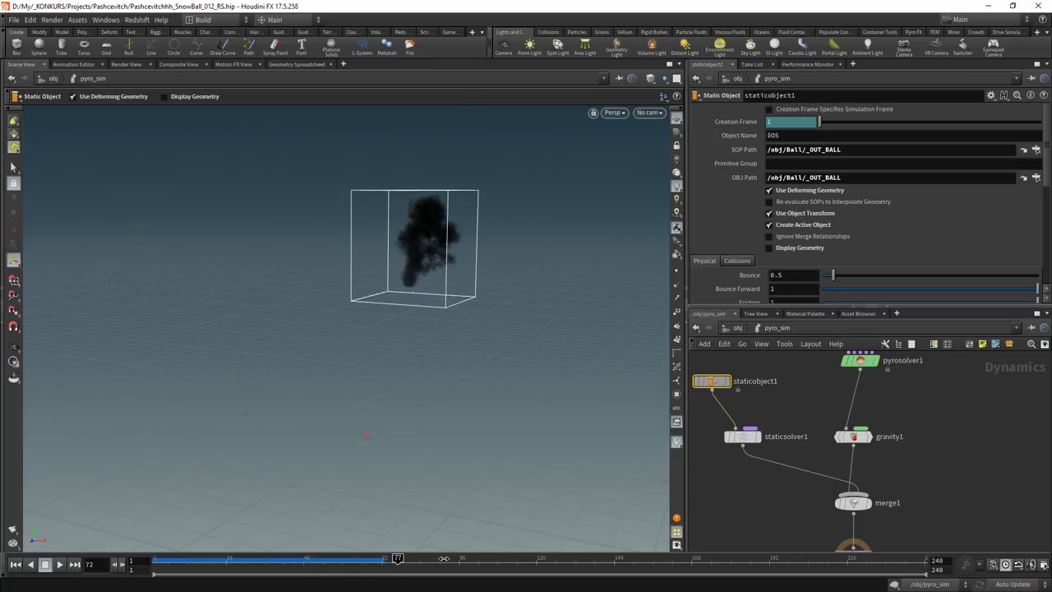
left_click(739, 260)
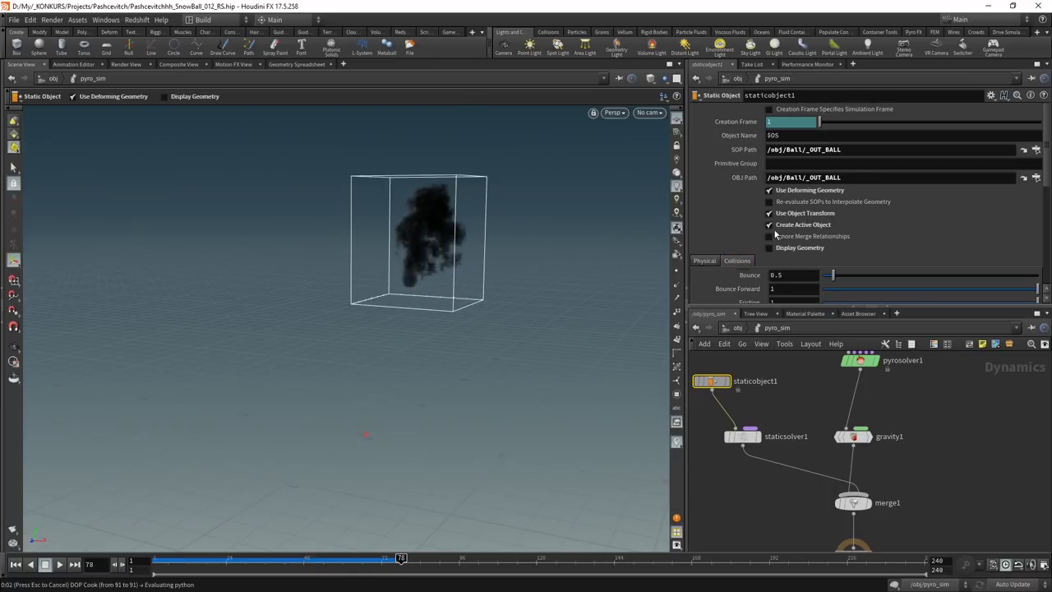
scroll(739, 251, "down", 3)
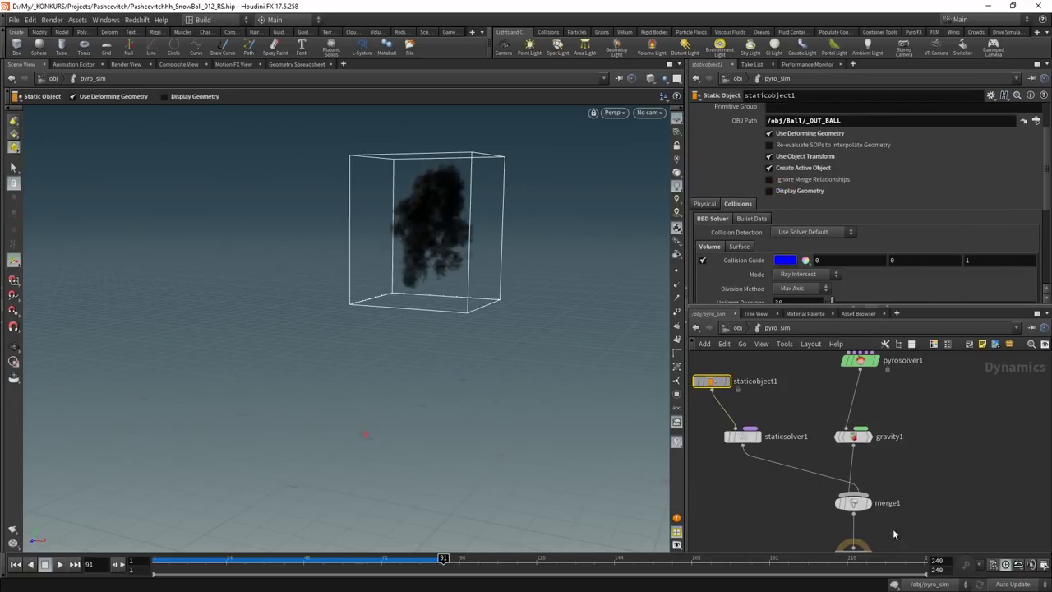
left_click(850, 503)
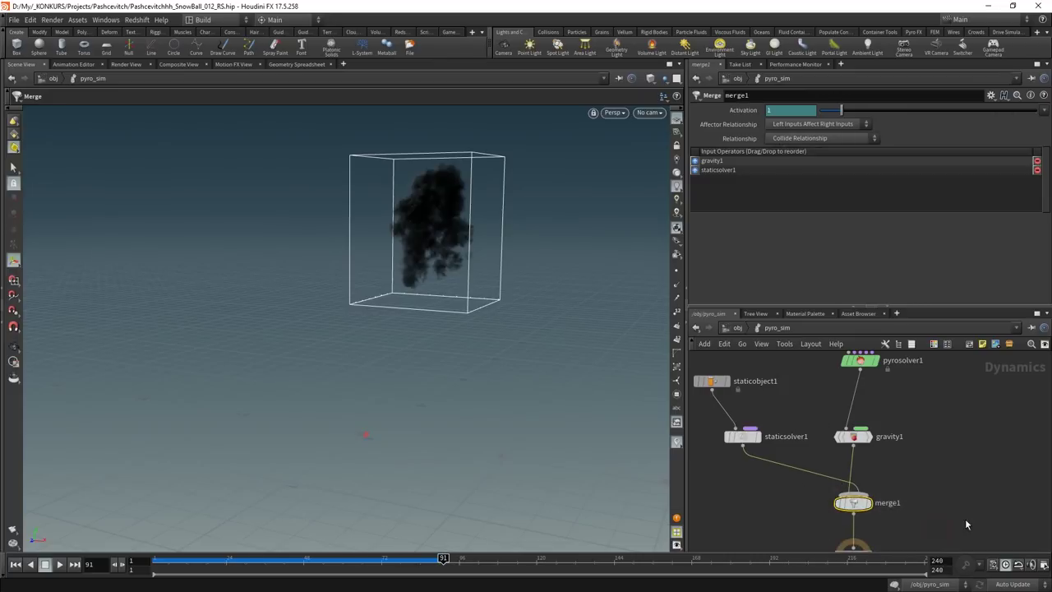
left_click(698, 171)
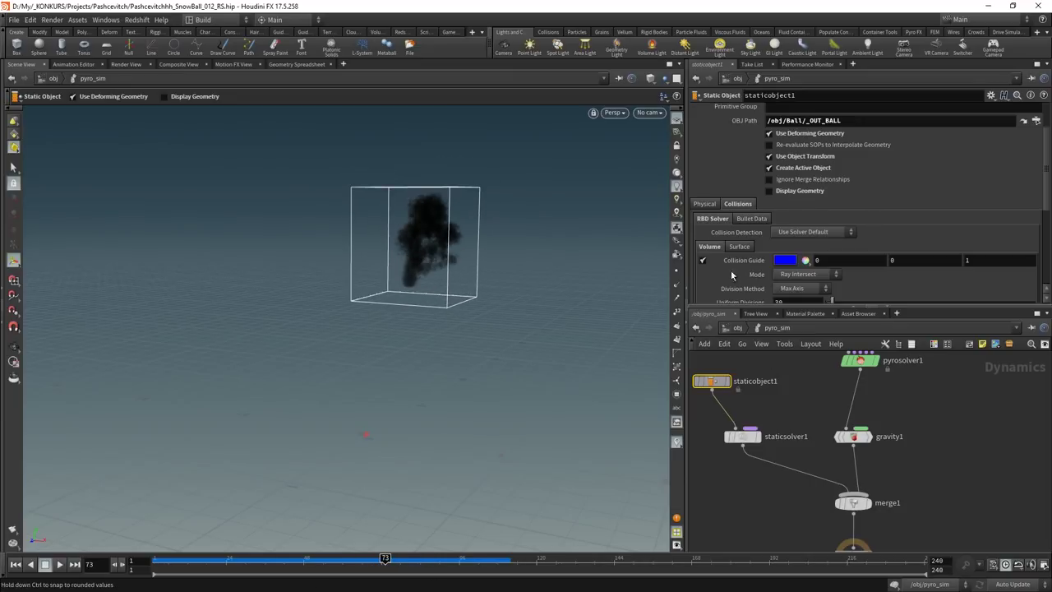
Briefly show the collision object's geometry around the globe, then hide it again
scroll(707, 262, "down", 1)
scroll(720, 261, "down", 1)
scroll(720, 261, "down", 1)
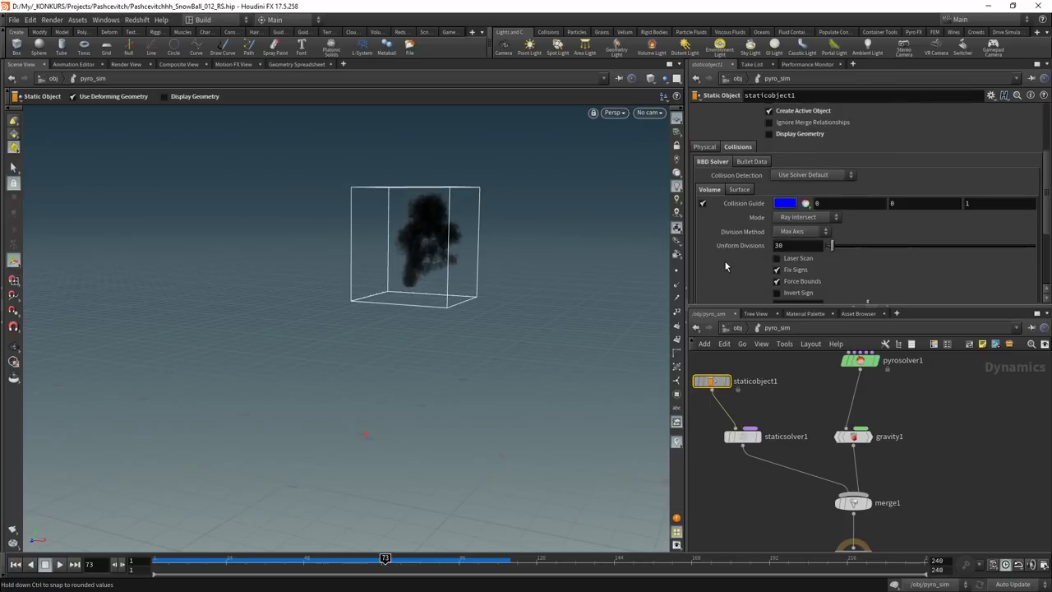
left_click(779, 135)
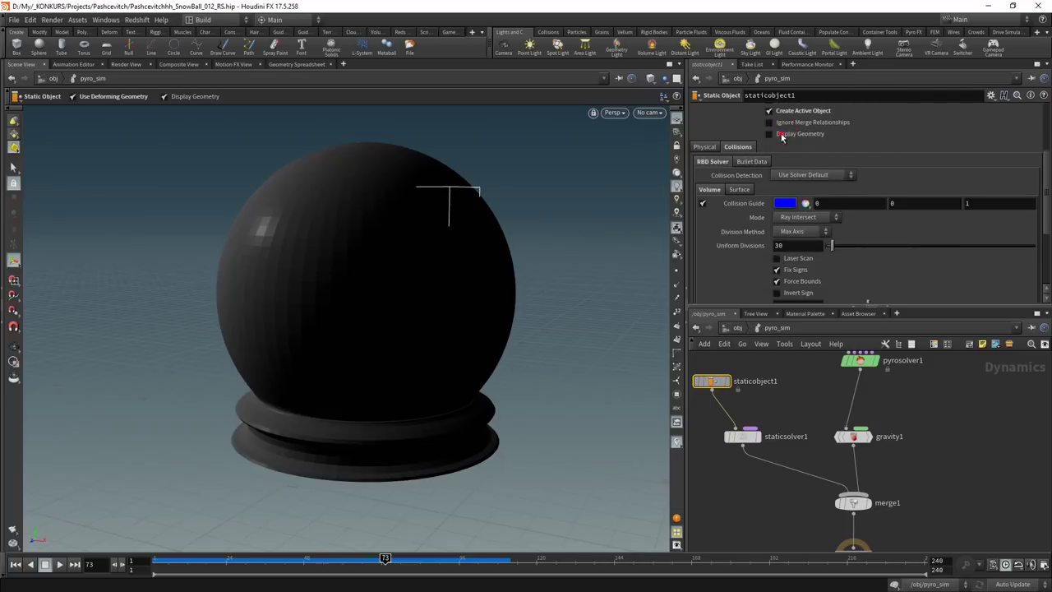
key("Escape")
mouse_move(293, 305)
left_mouse_down()
mouse_move(345, 223)
mouse_move(428, 223)
mouse_move(338, 305)
left_mouse_up()
key("Return")
left_click(770, 133)
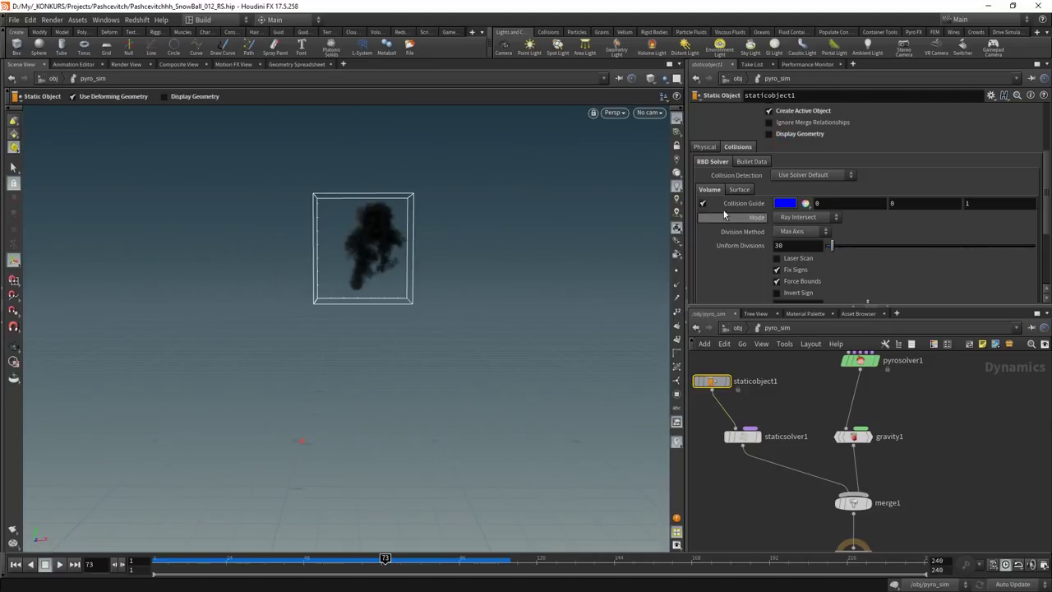
Set Collision Detection to Use Volume Collisions and rewind to frame 1
left_click(796, 176)
left_click(807, 197)
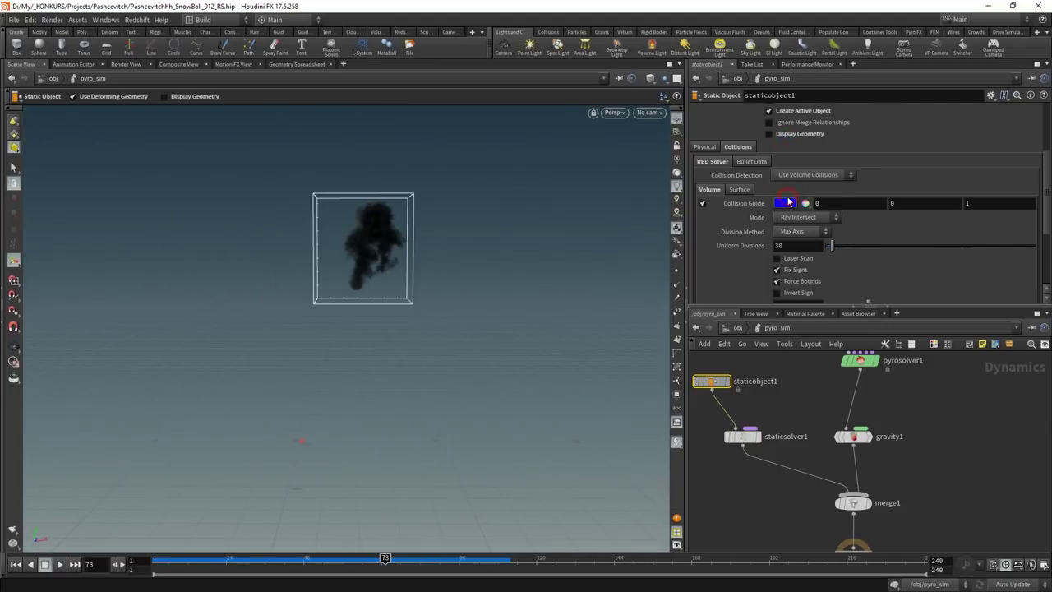
left_click(158, 564)
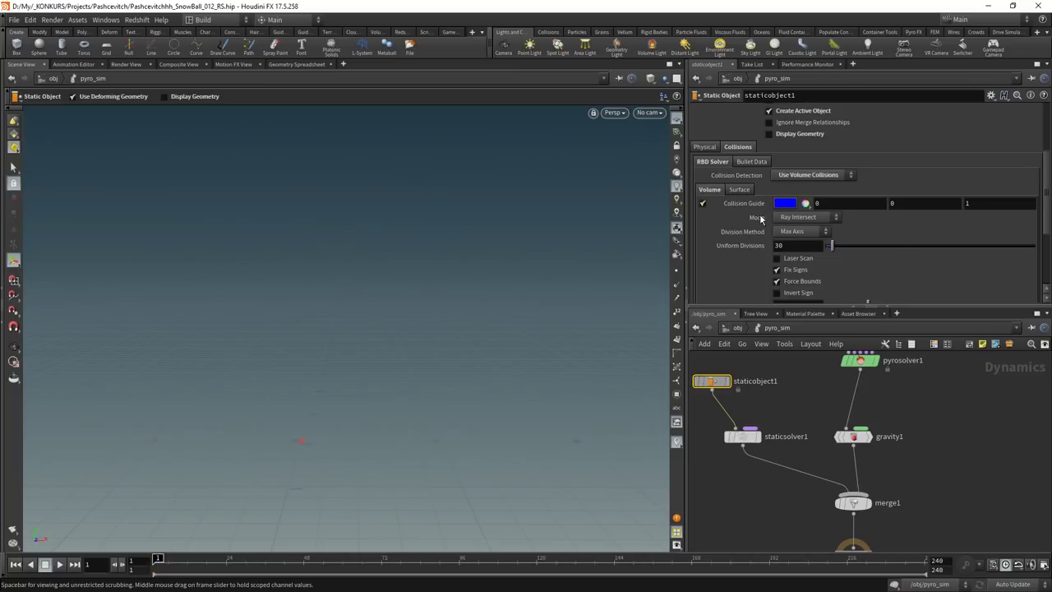
scroll(745, 220, "up", 2)
scroll(745, 222, "up", 3)
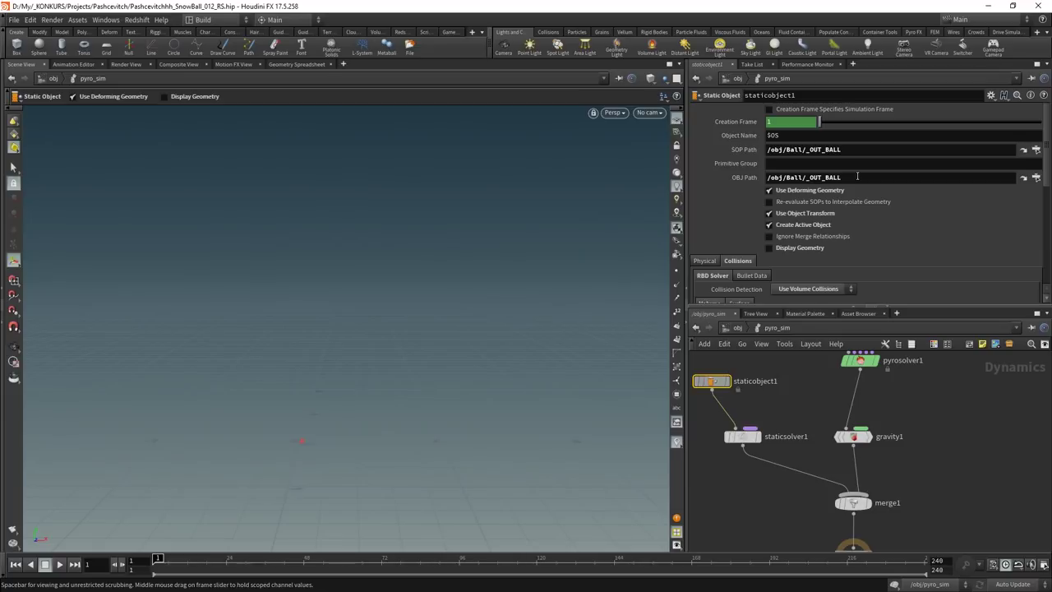
left_click(1023, 179)
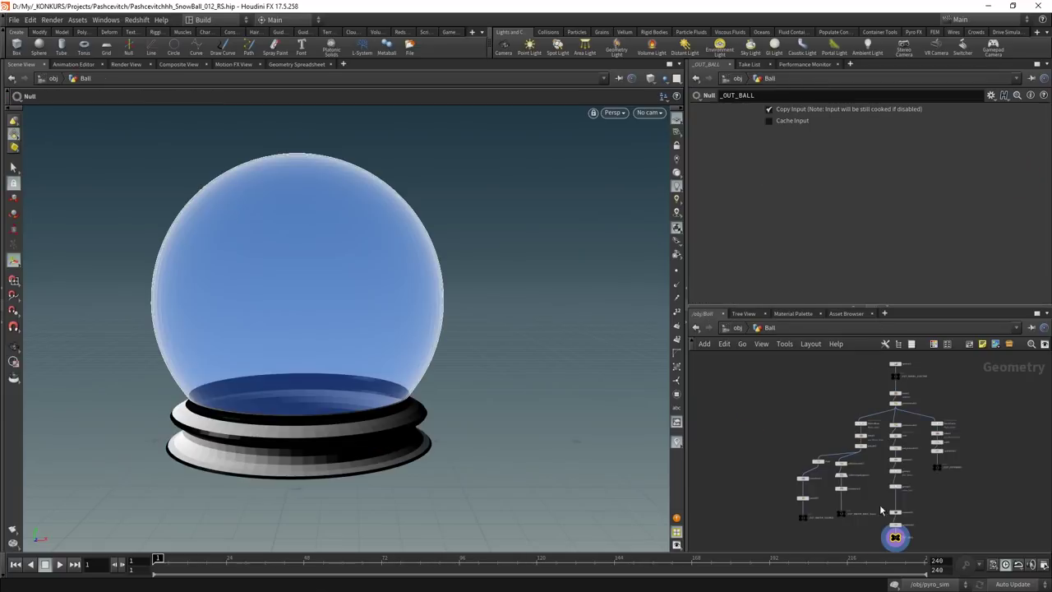
scroll(947, 490, "up", 3)
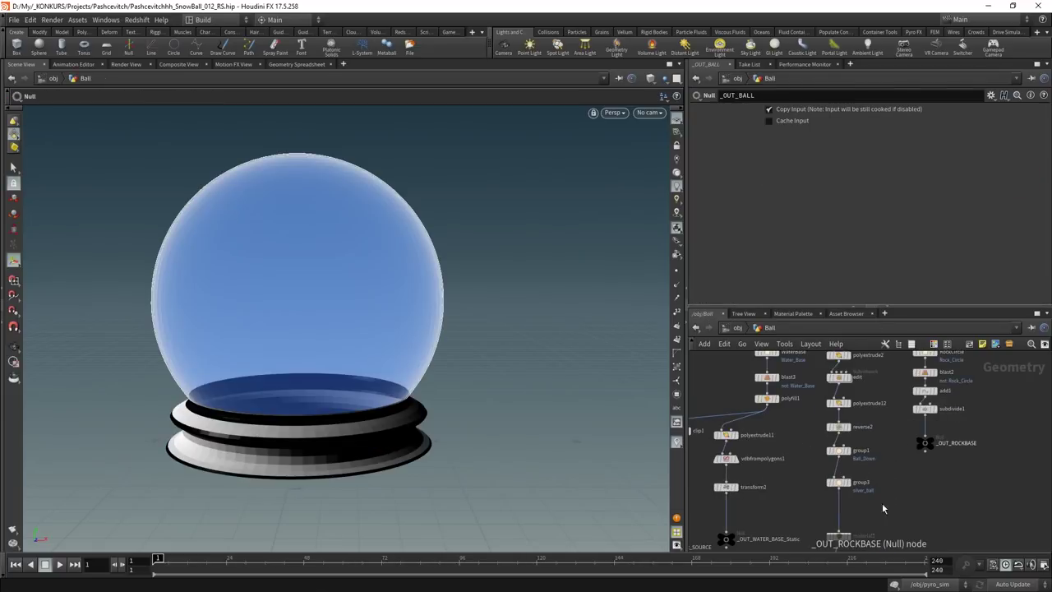
scroll(896, 502, "up", 3)
middle_click_drag(914, 503, 895, 479)
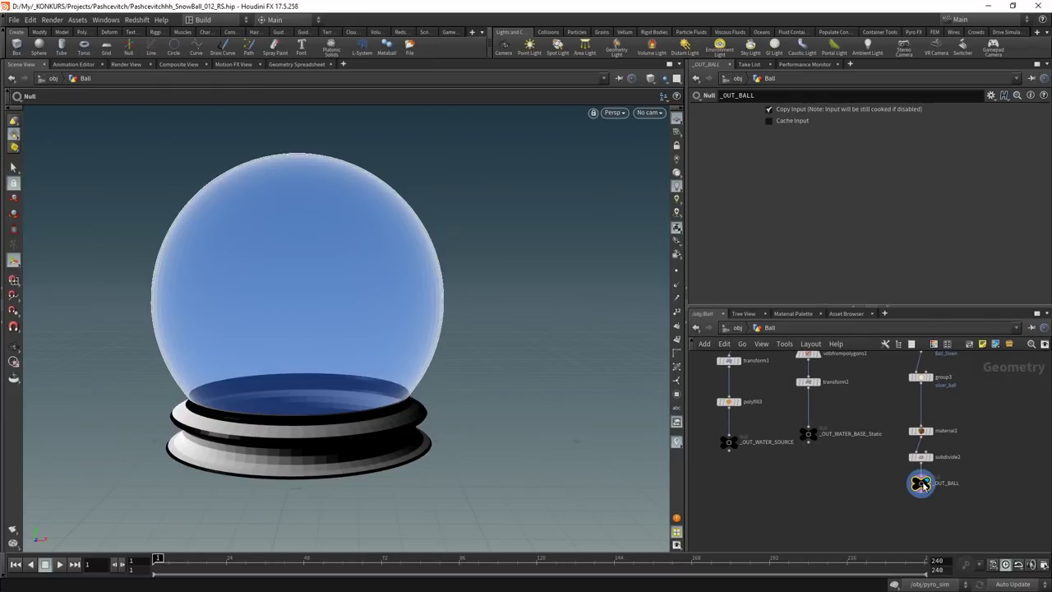
key("Escape")
key("w")
scroll(296, 349, "up", 5)
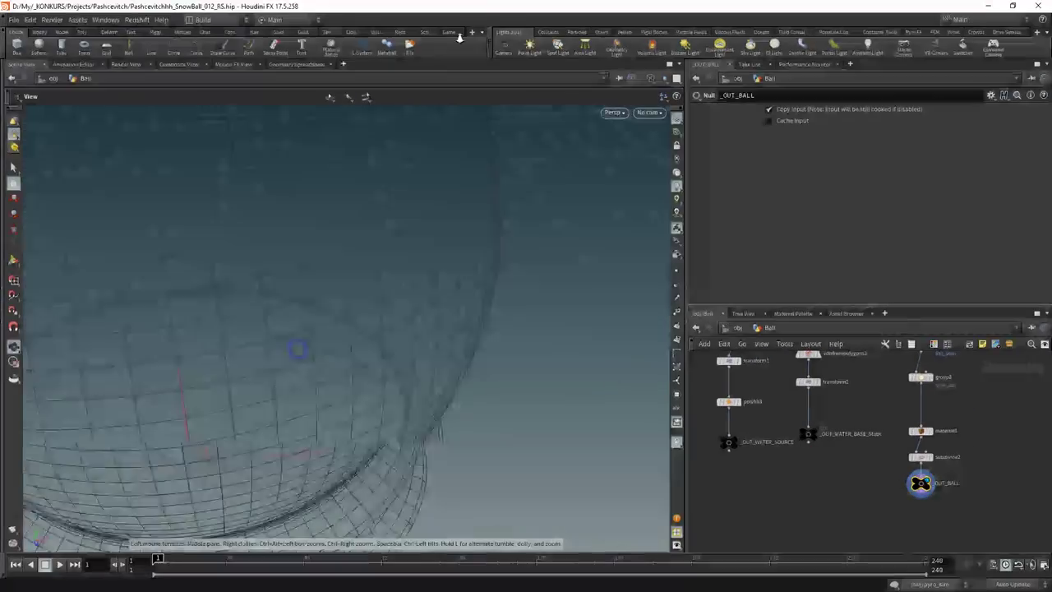
mouse_move(508, 181)
left_mouse_down()
mouse_move(486, 395)
mouse_move(582, 195)
mouse_move(570, 383)
mouse_move(565, 402)
mouse_move(411, 417)
mouse_move(478, 419)
left_mouse_up()
scroll(496, 418, "down", 5)
scroll(340, 428, "down", 5)
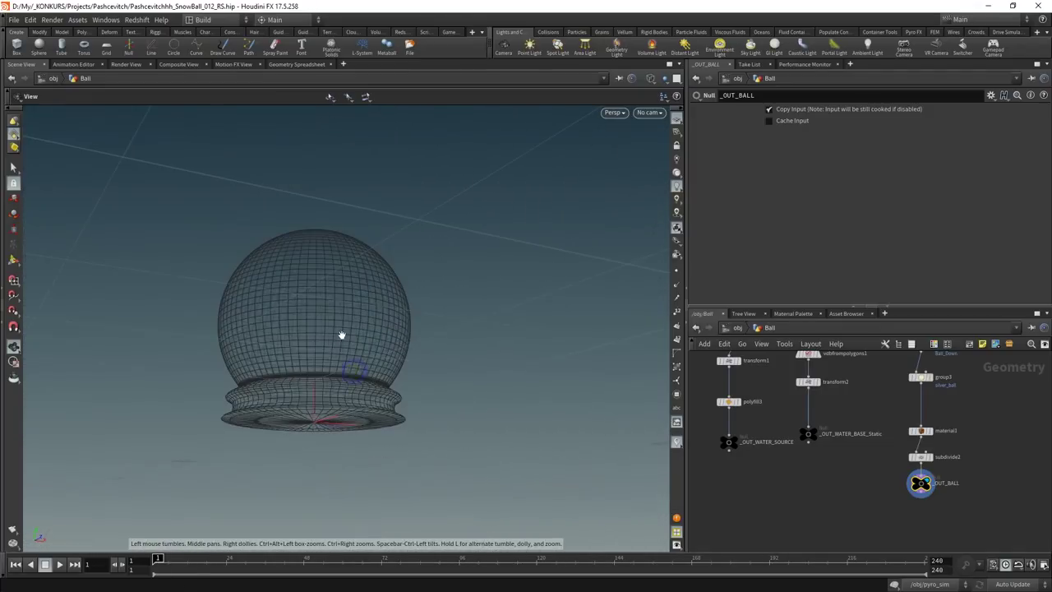
scroll(343, 337, "down", 2)
left_click_drag(398, 412, 427, 403)
scroll(922, 387, "down", 3)
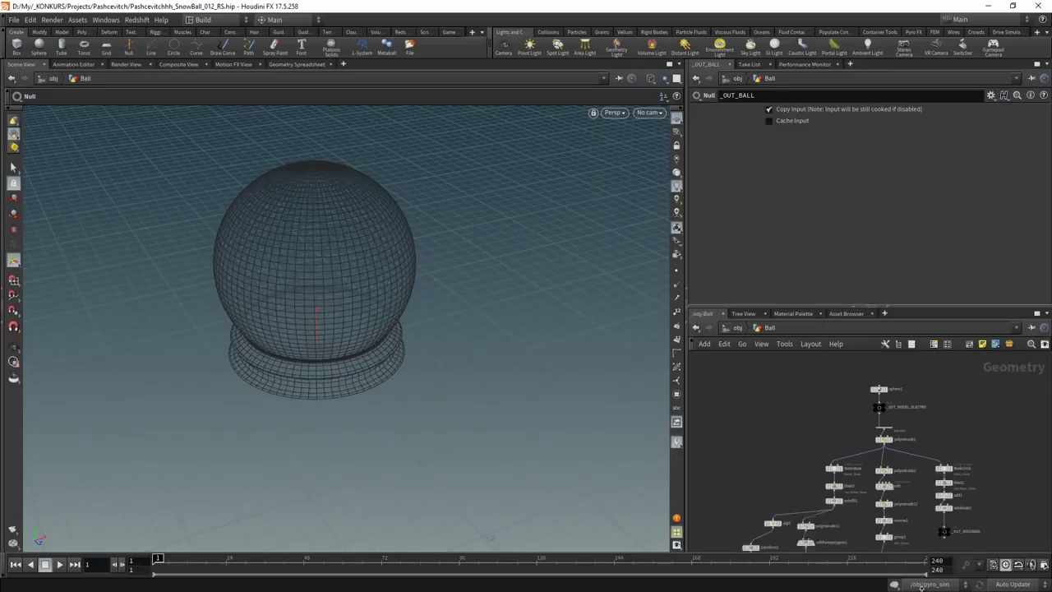
scroll(921, 388, "down", 1)
scroll(921, 387, "up", 3)
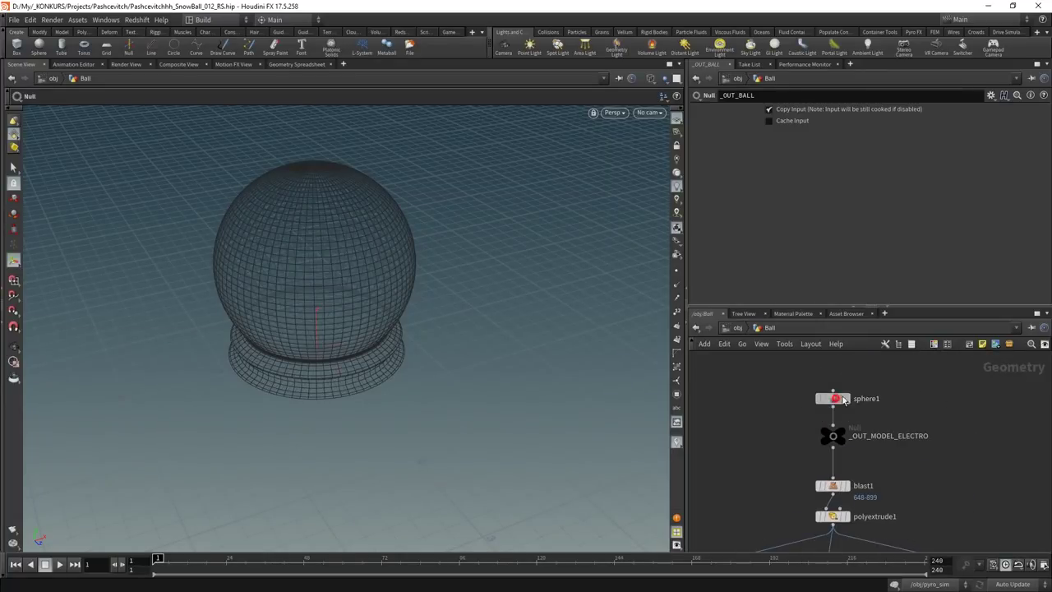
left_click_drag(836, 399, 910, 393)
left_click(829, 435)
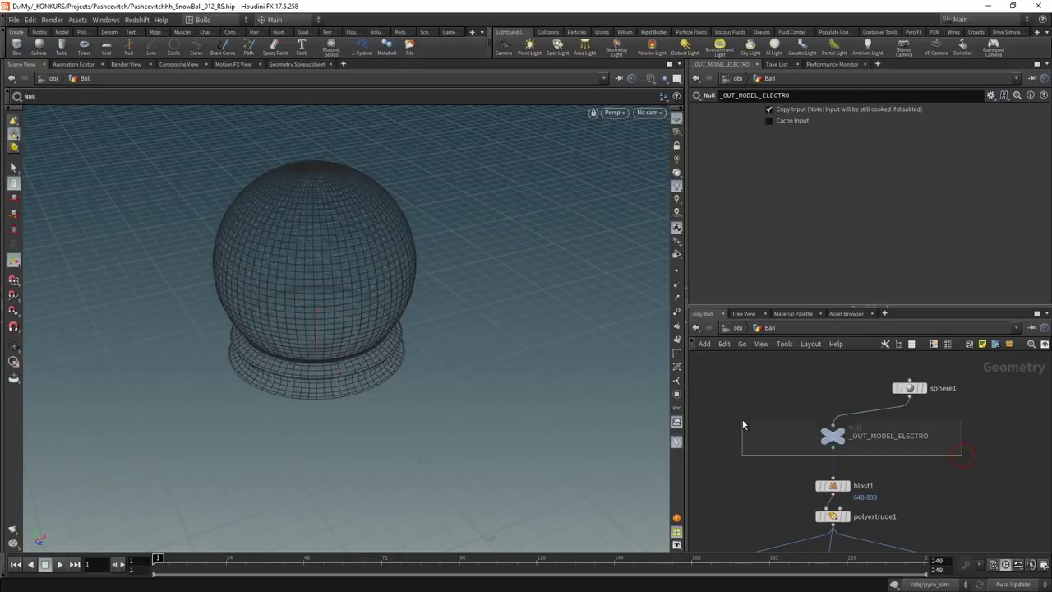
key("u")
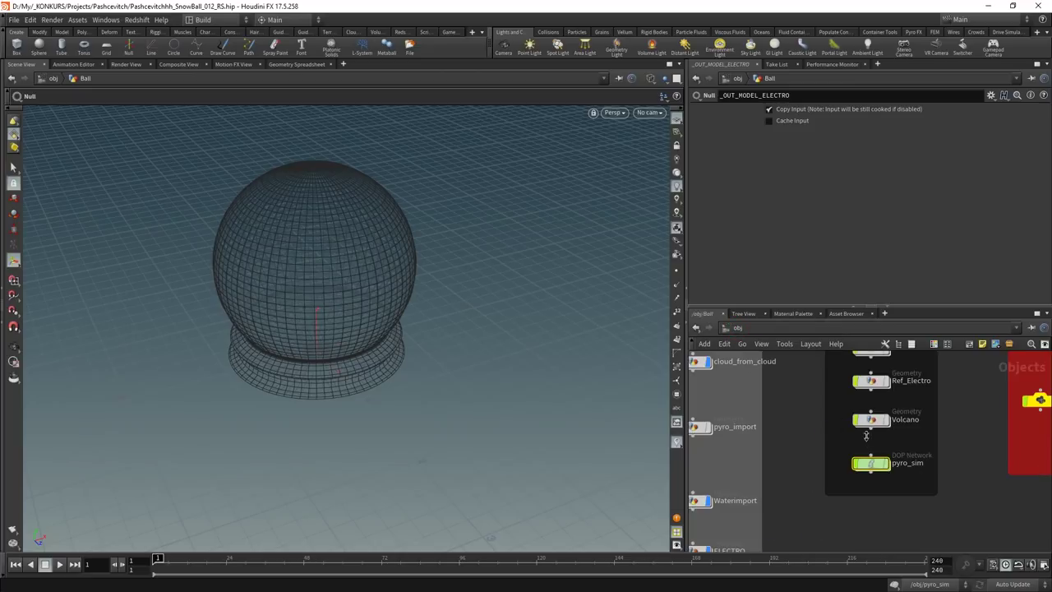
double_click(870, 463)
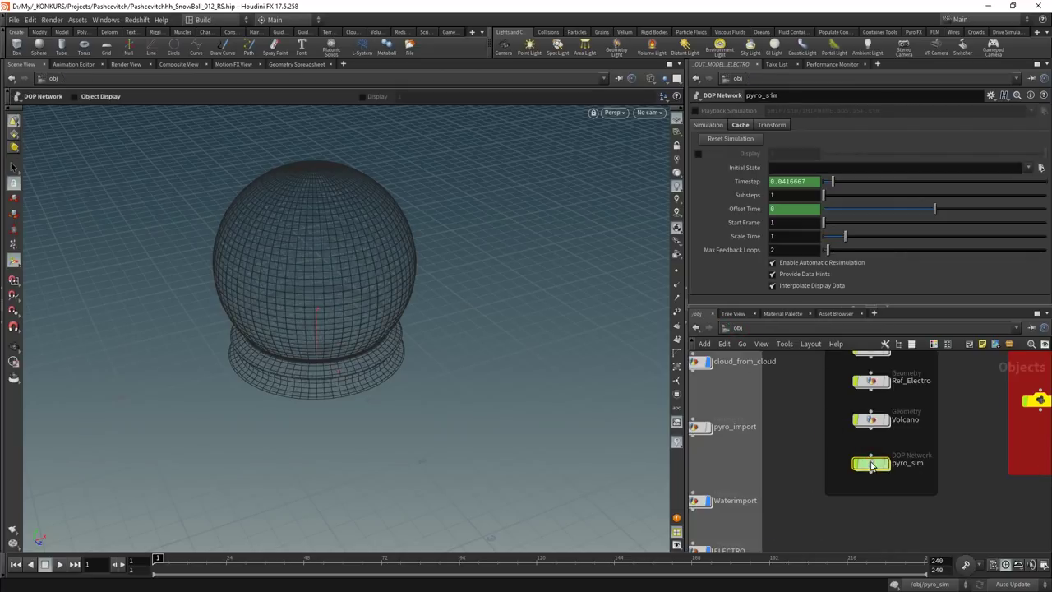
middle_click_drag(933, 463, 955, 527)
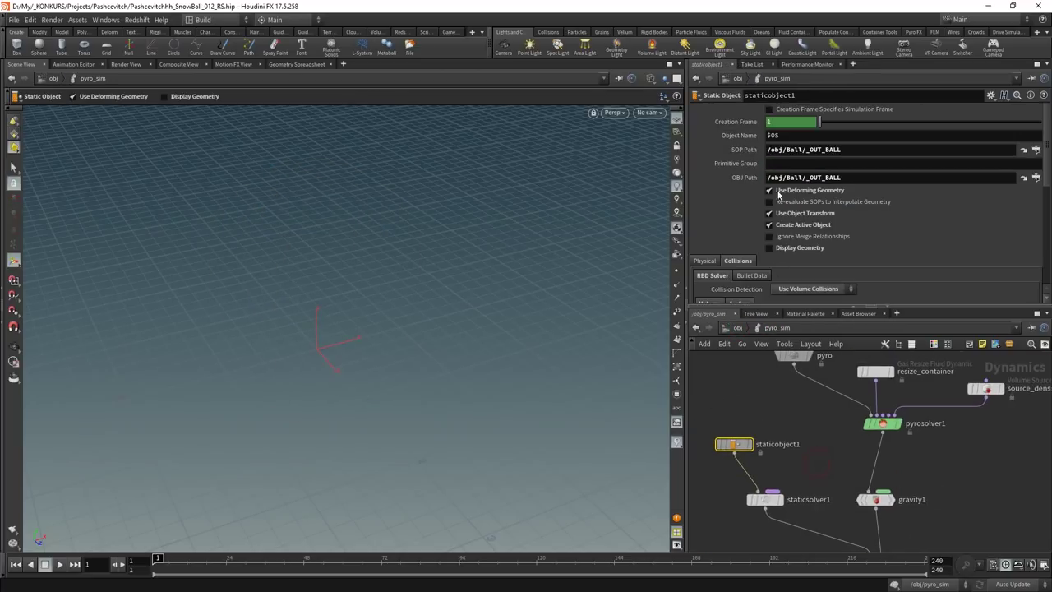
Set the collision SOP Path to _OUT_MODEL_ELECTRO and invert the collision volume
left_click(1036, 152)
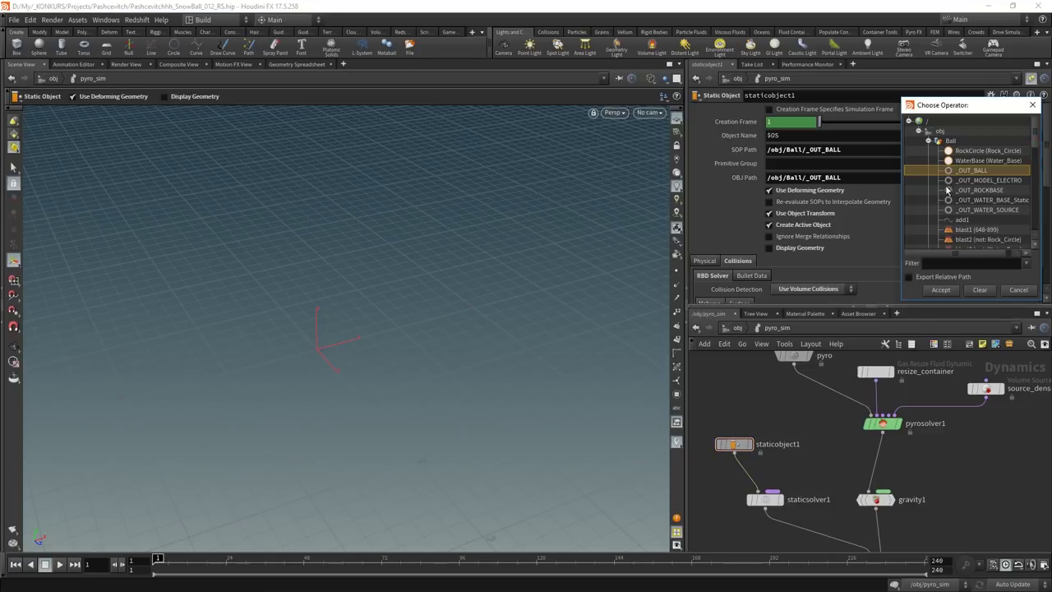
left_click(958, 182)
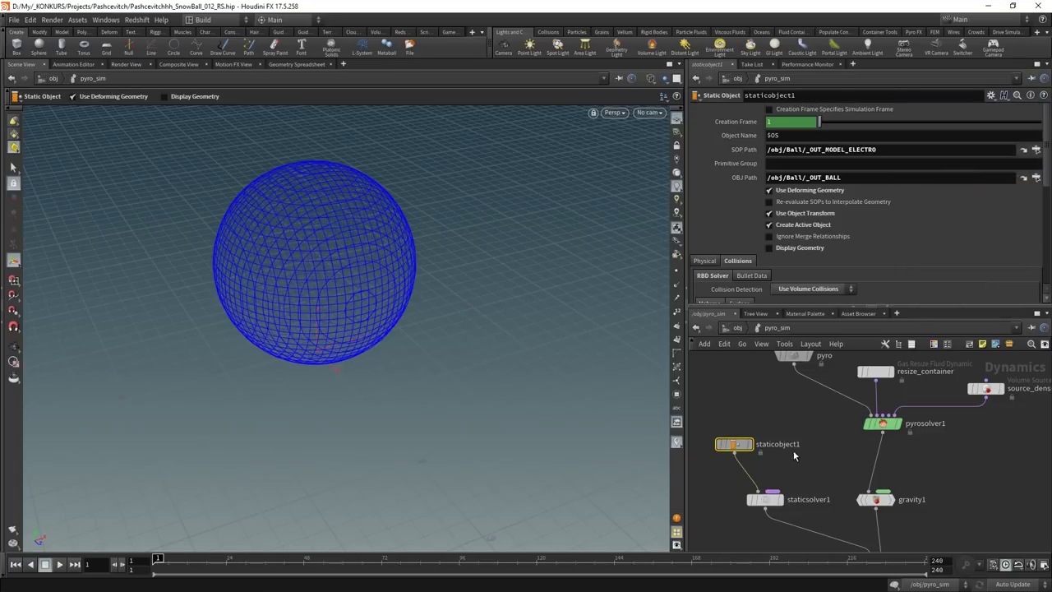
middle_click_drag(793, 451, 841, 413)
scroll(773, 219, "down", 2)
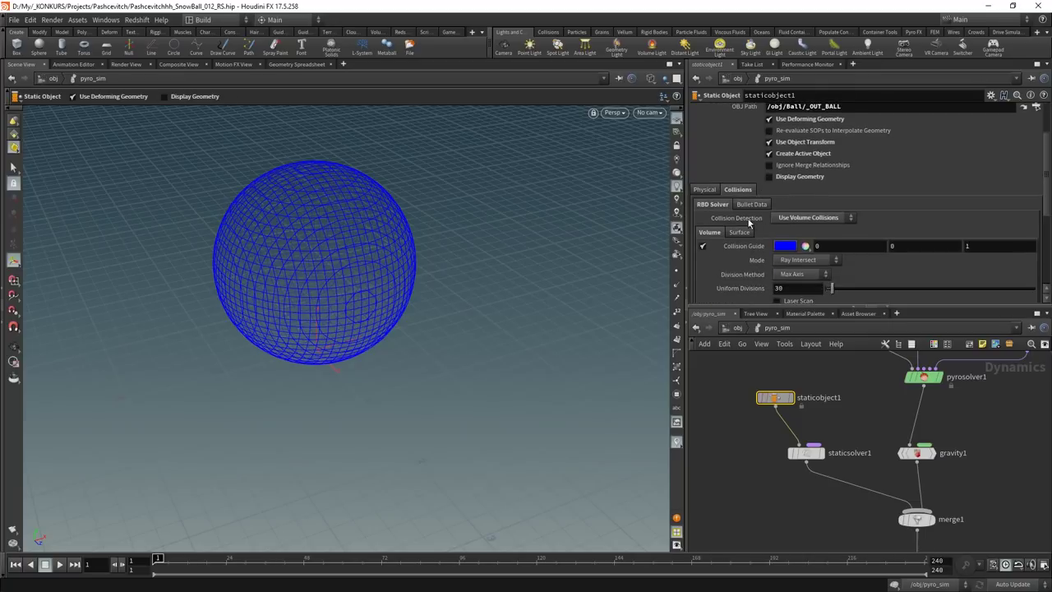
scroll(736, 234, "down", 2)
scroll(725, 251, "down", 2)
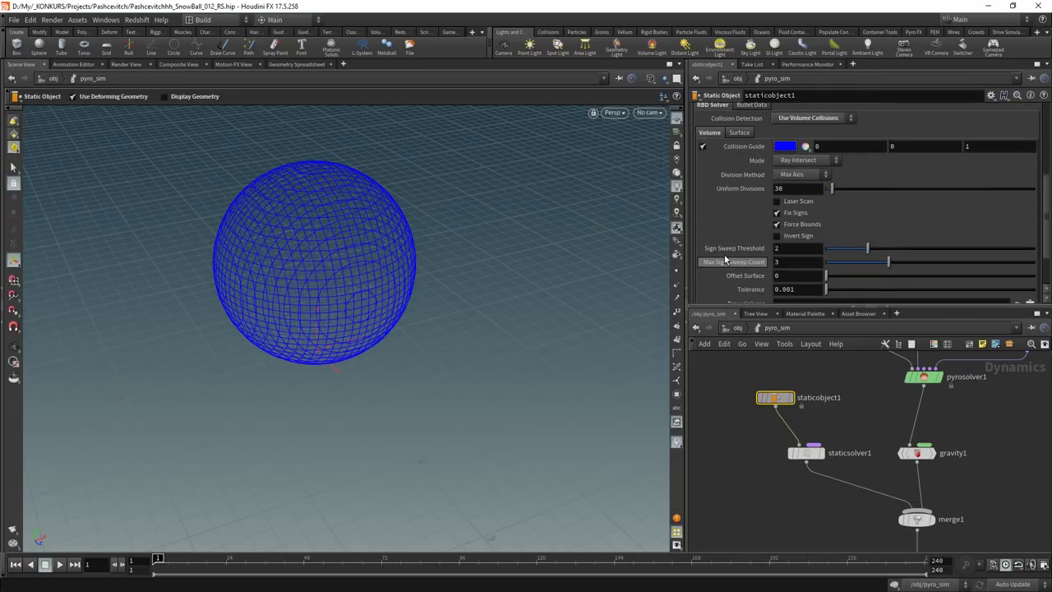
left_click(777, 236)
Delete staticsolver1 and wire staticobject1 directly into merge1
left_click_drag(371, 255, 451, 223)
left_click_drag(559, 383, 516, 415)
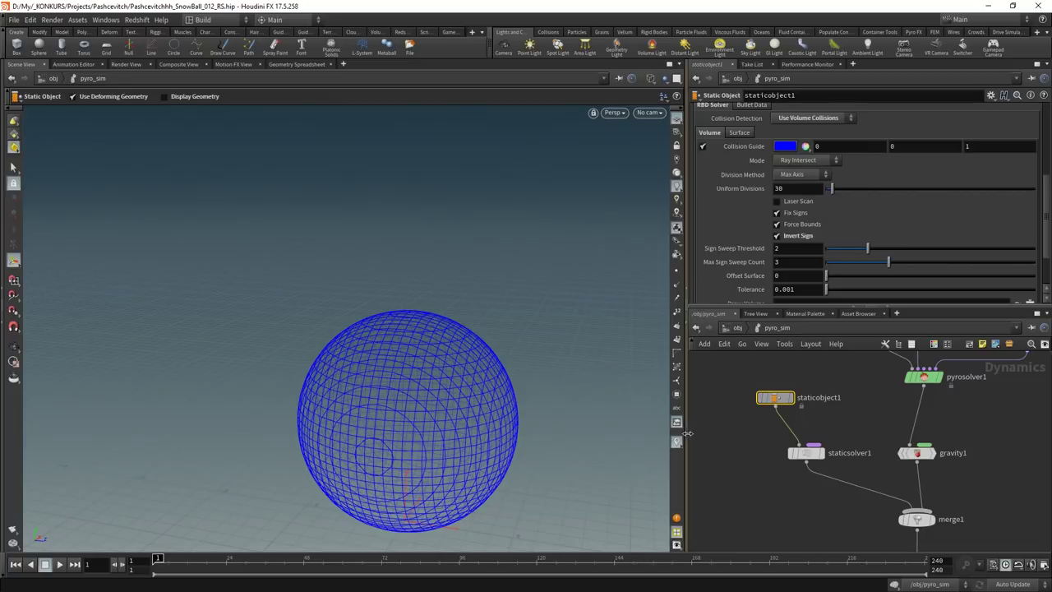
scroll(787, 493, "down", 2)
scroll(787, 510, "down", 1)
left_click_drag(804, 506, 781, 439)
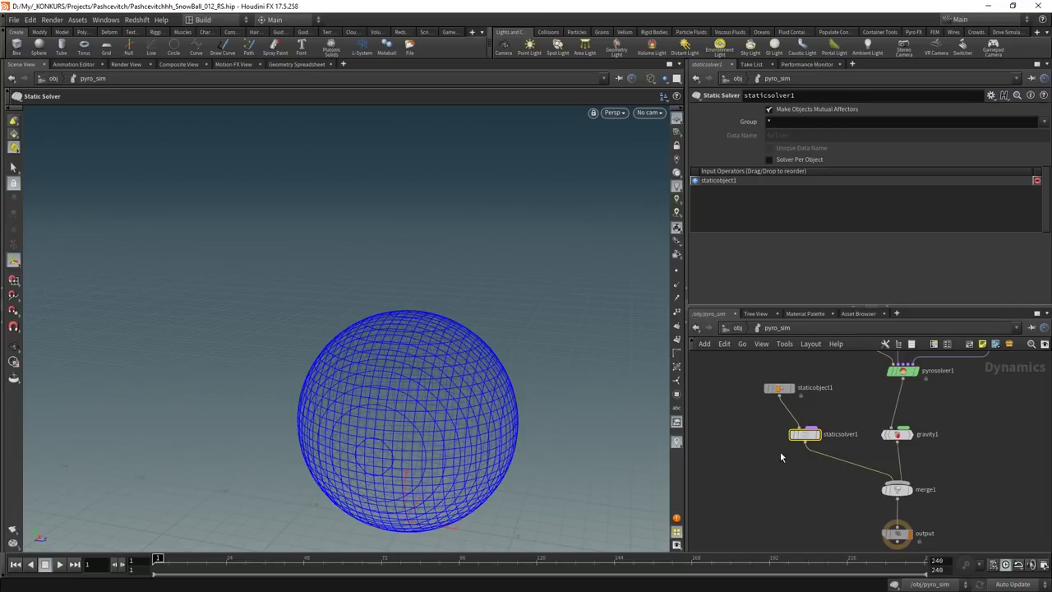
key("Delete")
left_click_drag(782, 387, 778, 434)
left_click(783, 494)
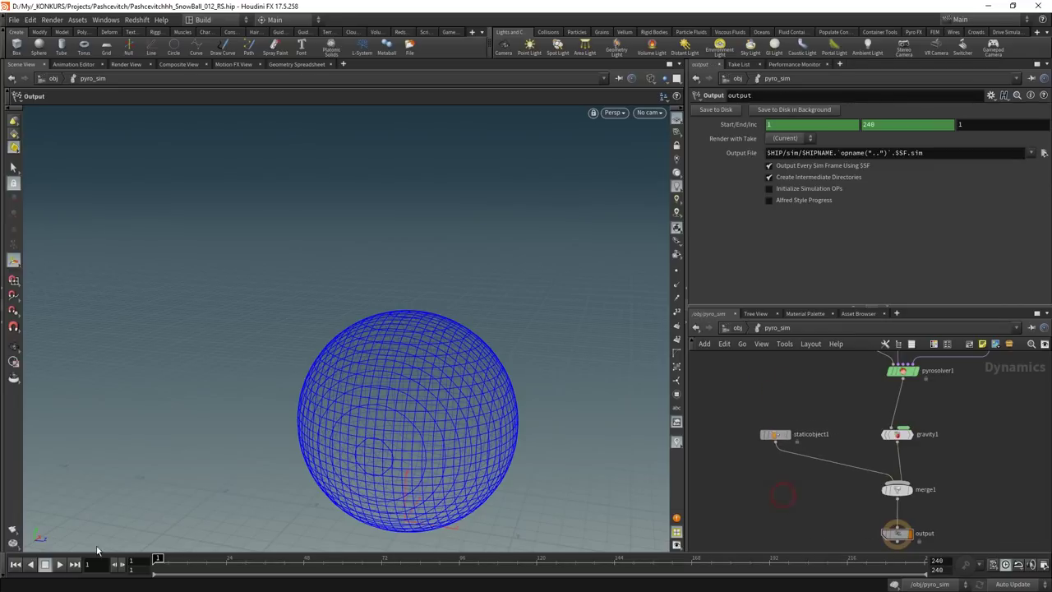
Dive into pyro_sim, select staticobject1 and play the simulation from frame 1
key("u")
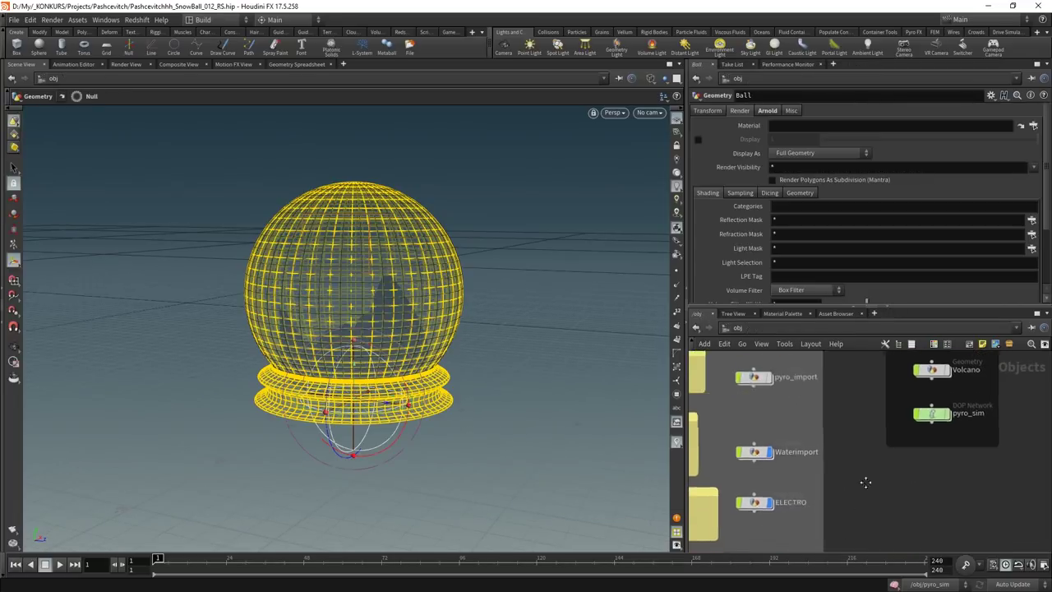
double_click(931, 412)
left_click(775, 390)
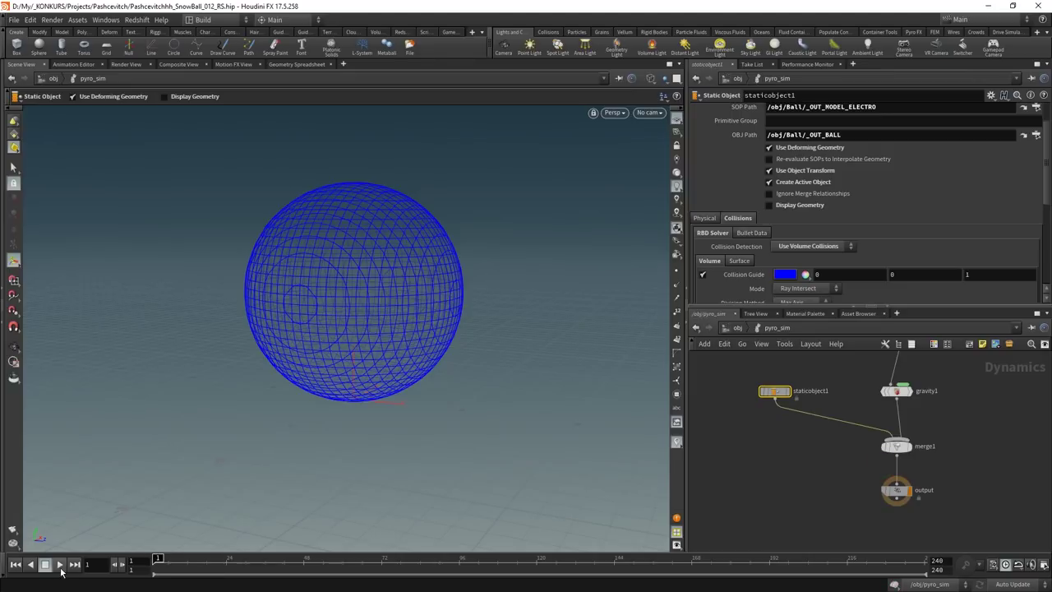
left_click(61, 566)
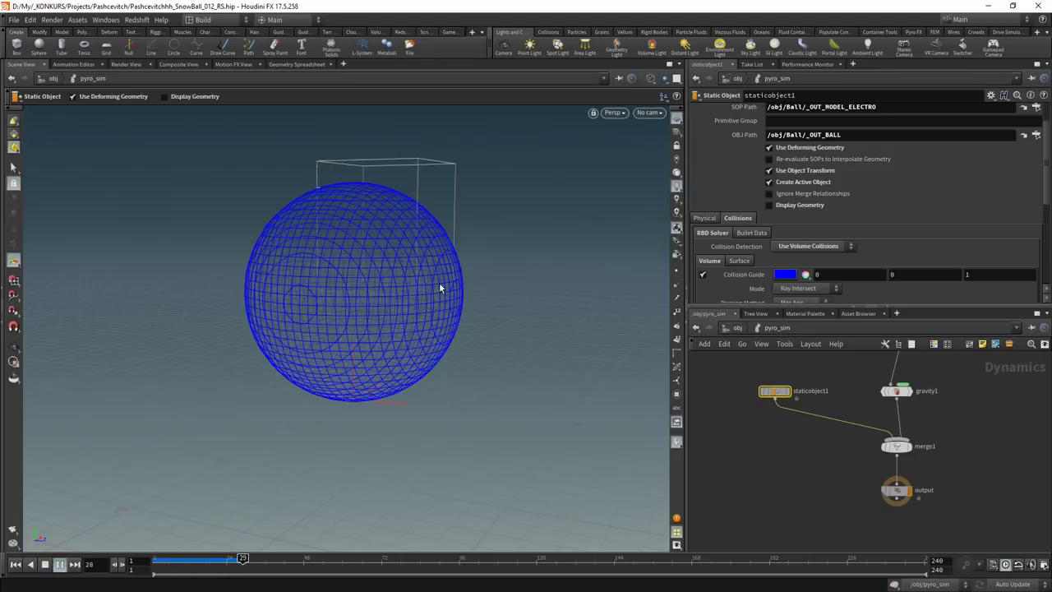
Zoom in on the collision sphere and turn off its Collision Guide
key("Escape")
right_click_drag(423, 145, 468, 183)
key("Return")
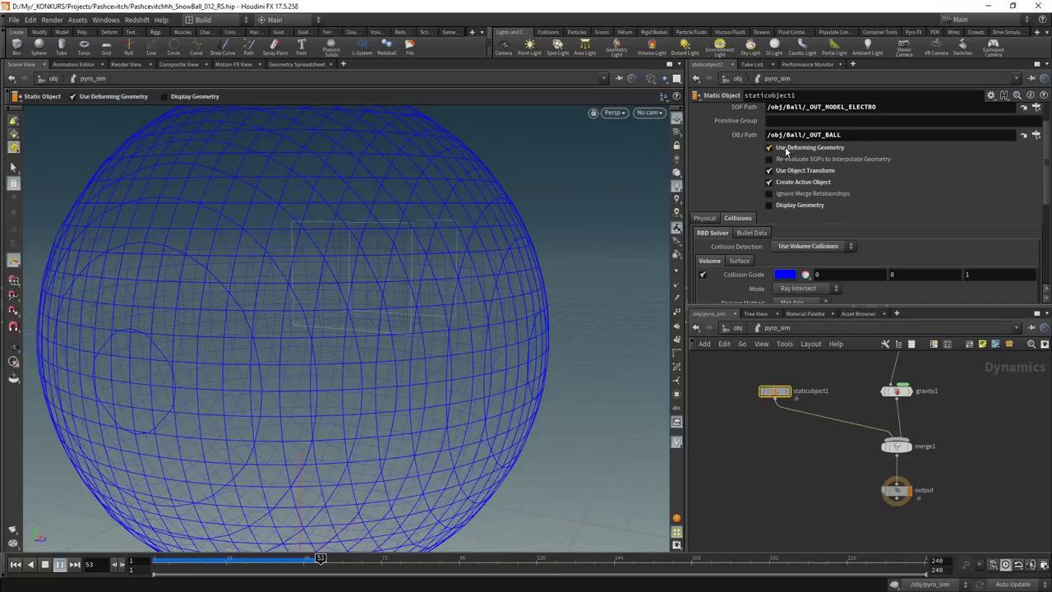
left_click(702, 274)
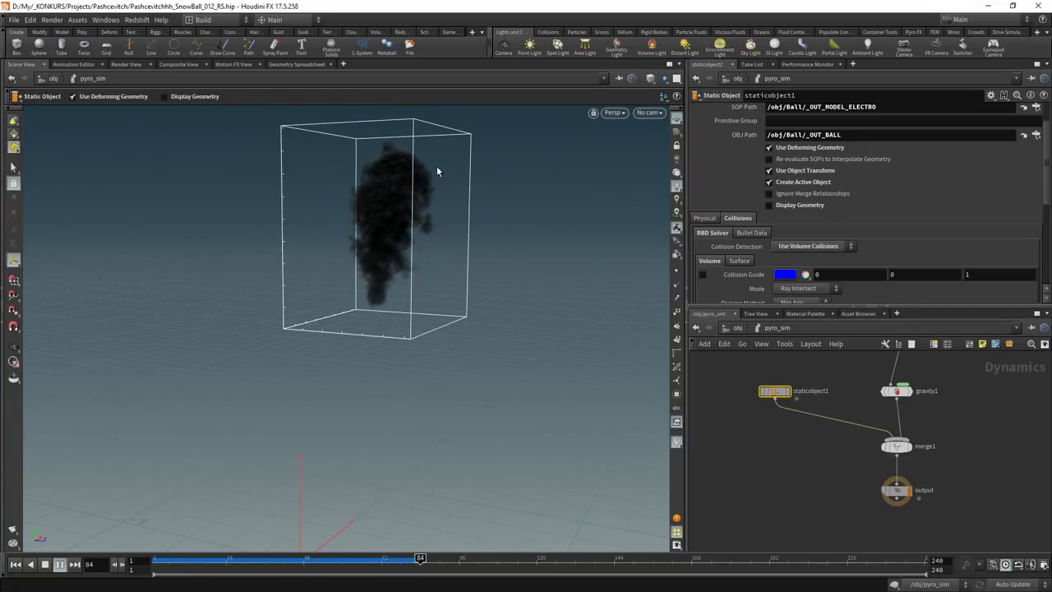
left_click(702, 273)
left_click(702, 273)
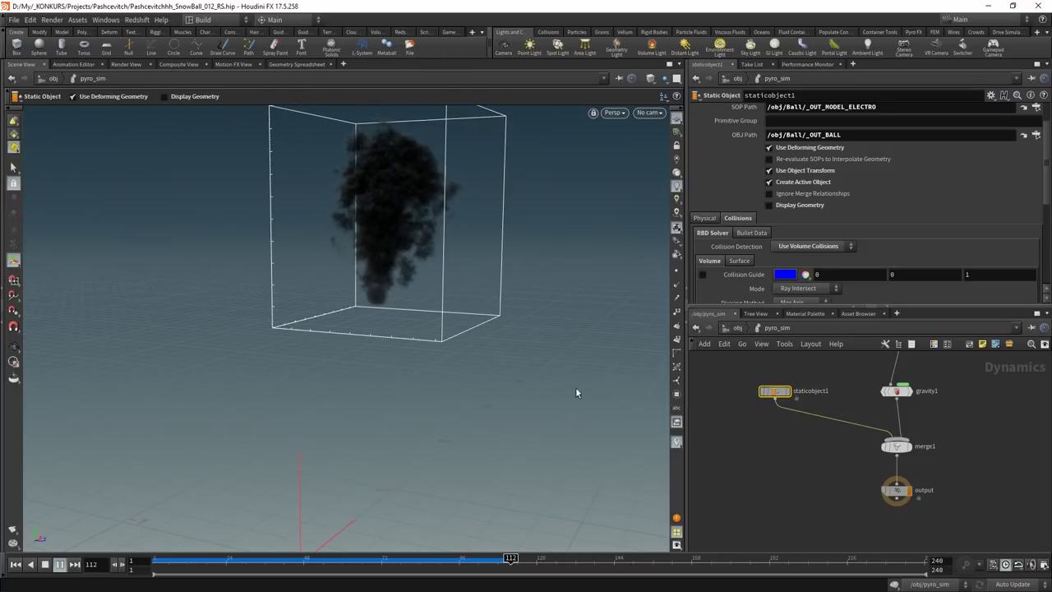
Scroll through staticobject1's Volume collision parameters
scroll(963, 426, "down", 2)
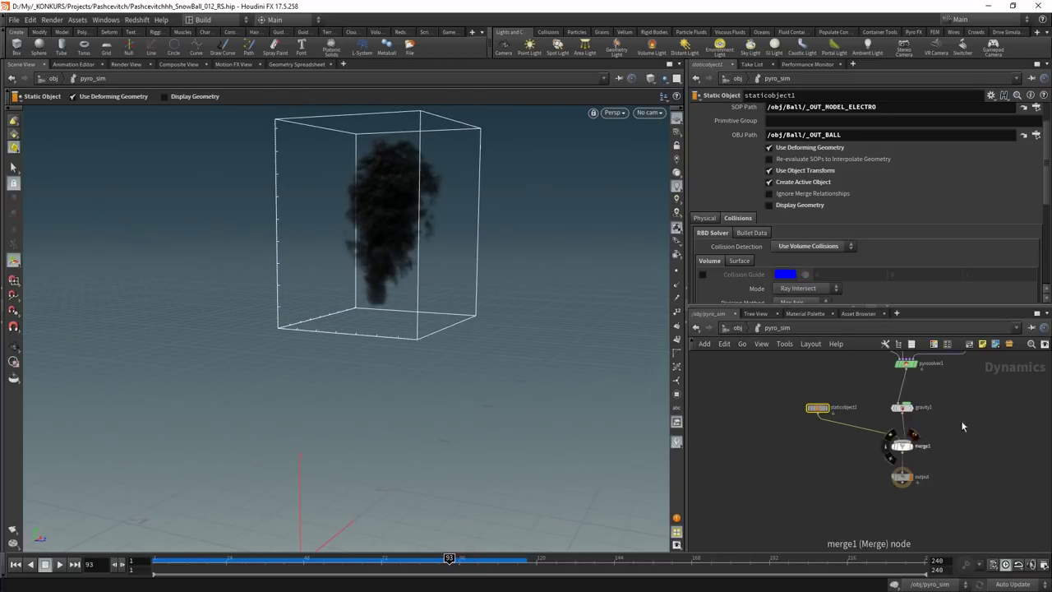
scroll(964, 426, "up", 1)
scroll(767, 527, "up", 2)
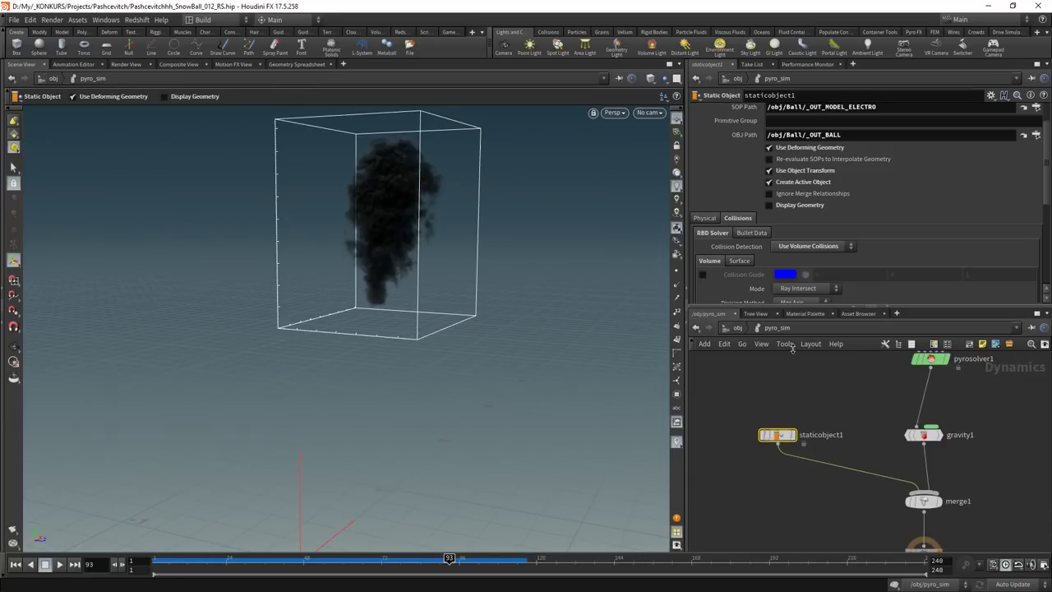
scroll(847, 201, "up", 2)
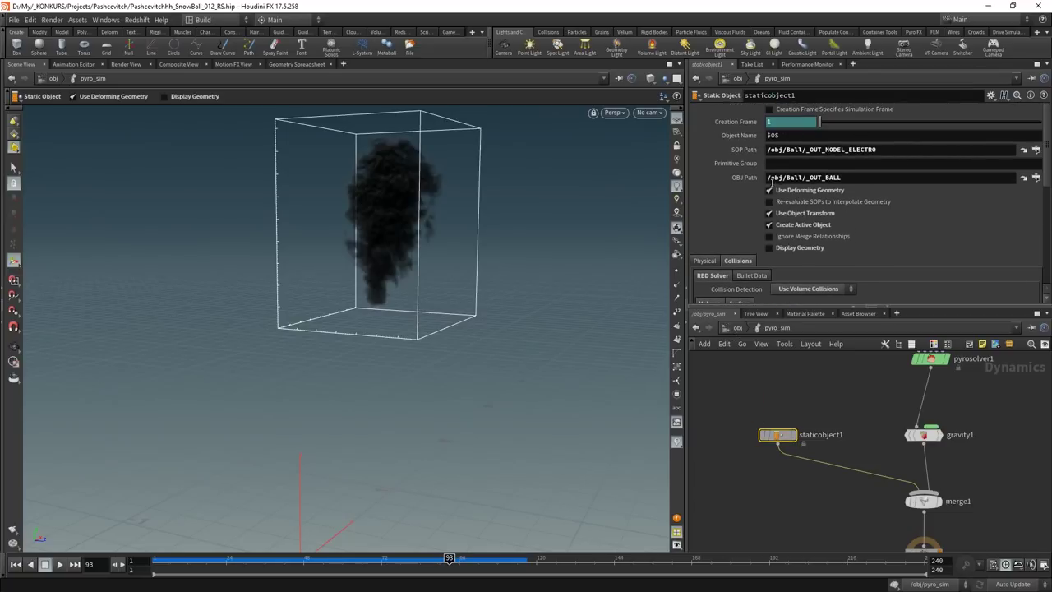
scroll(848, 210, "down", 2)
scroll(863, 212, "down", 1)
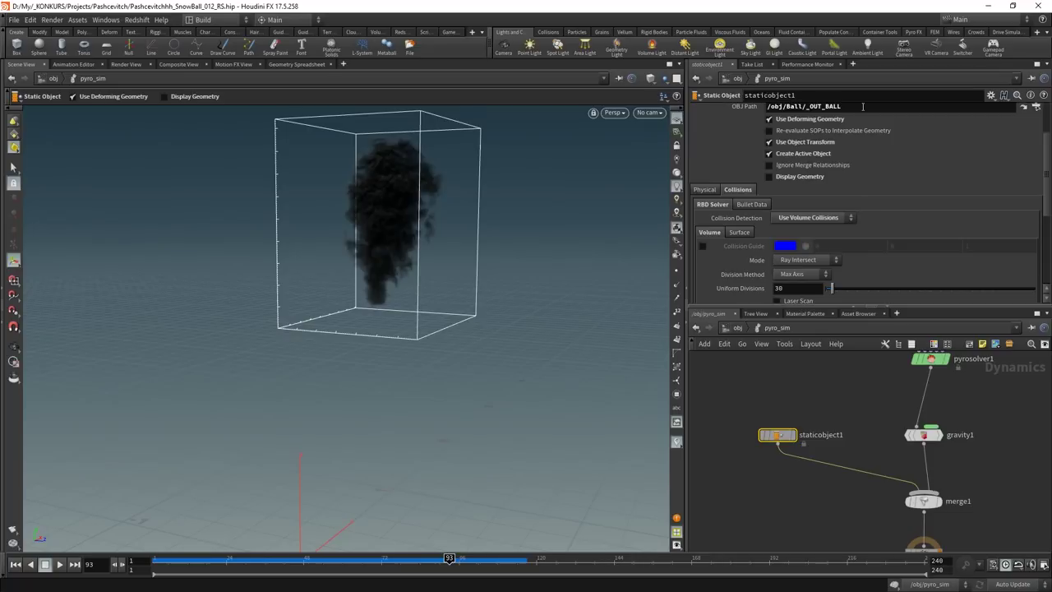
scroll(813, 197, "up", 2)
scroll(787, 212, "down", 2)
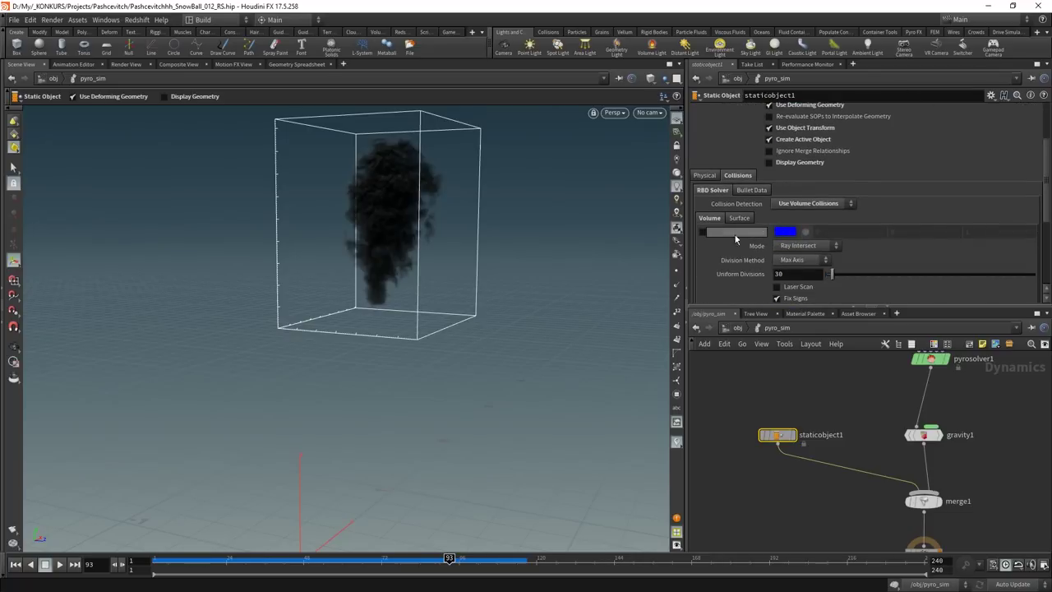
scroll(735, 258, "down", 2)
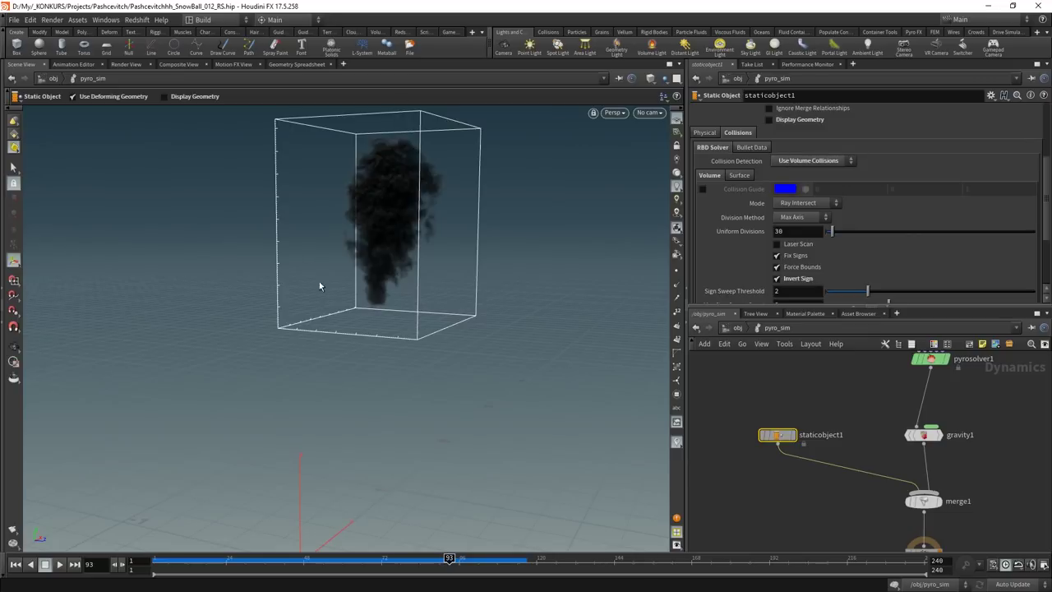
scroll(908, 534, "down", 2)
scroll(908, 535, "down", 2)
scroll(888, 493, "down", 2)
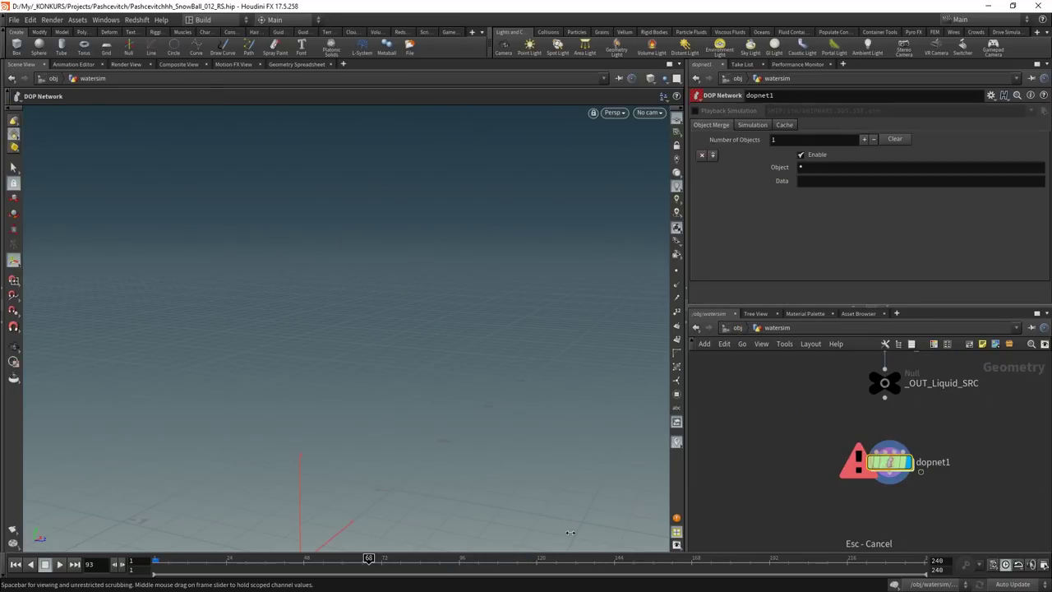
Cancel the running cook and dismiss both error messages
key("Escape")
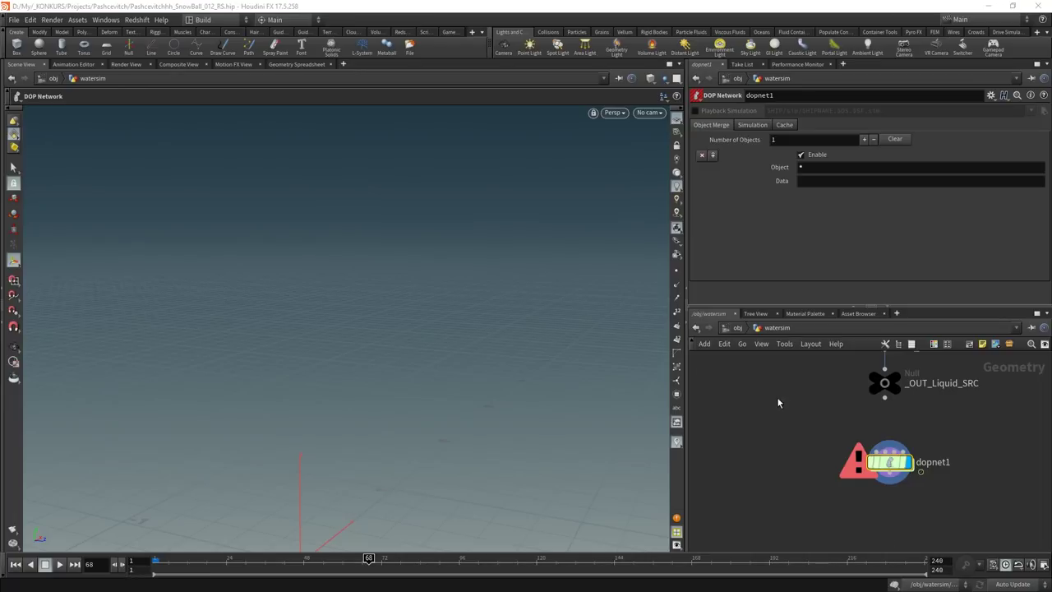
left_click(830, 427)
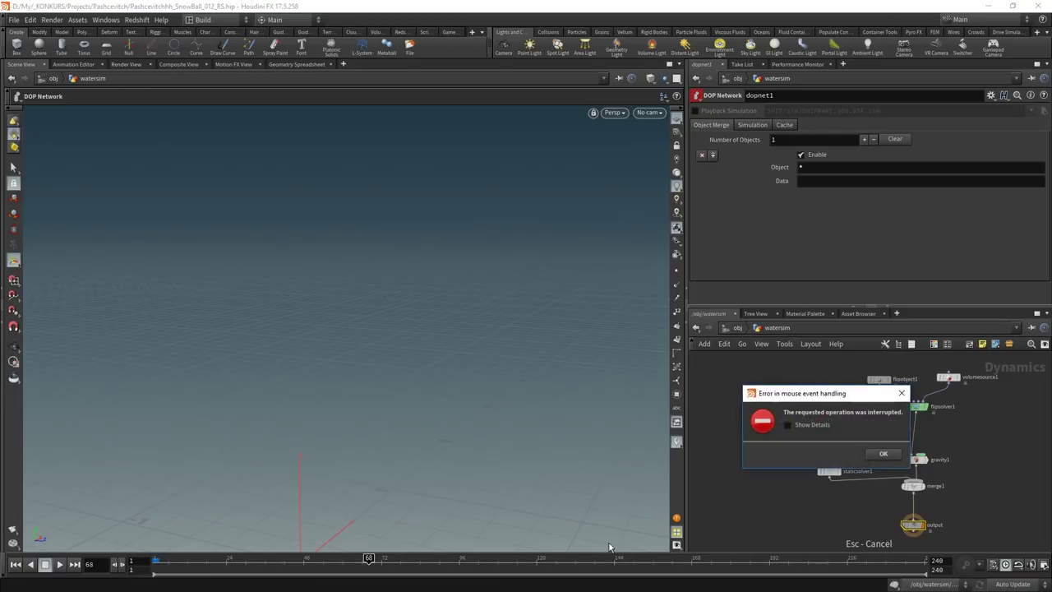
left_click(893, 451)
scroll(942, 414, "up", 2)
scroll(941, 413, "up", 2)
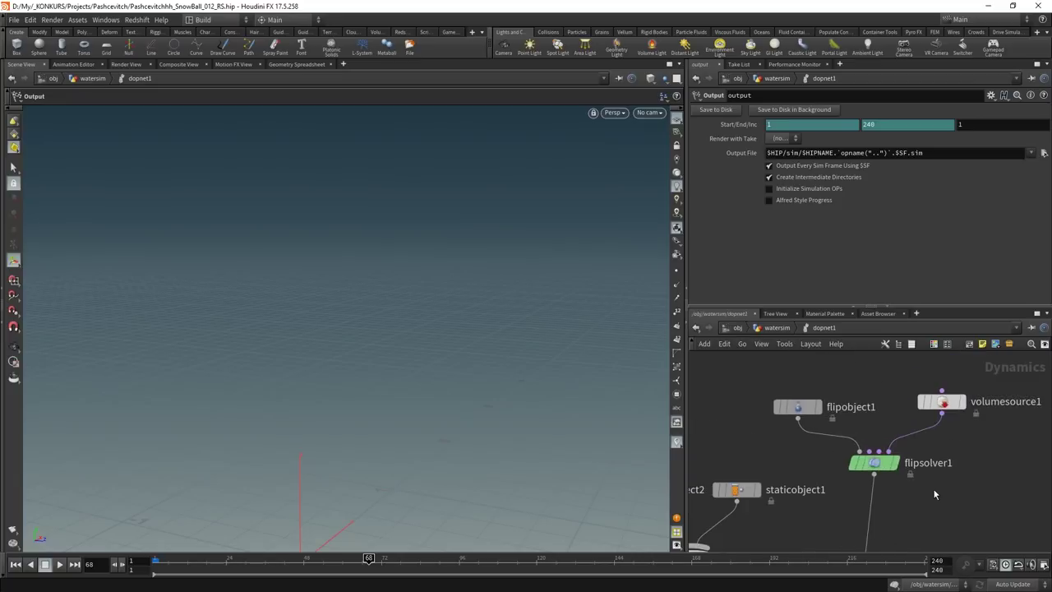
Check flipsolver1 and staticobject1's collision parameters in dopnet1
left_click(874, 462)
middle_click_drag(926, 478, 1030, 438)
left_click(720, 449)
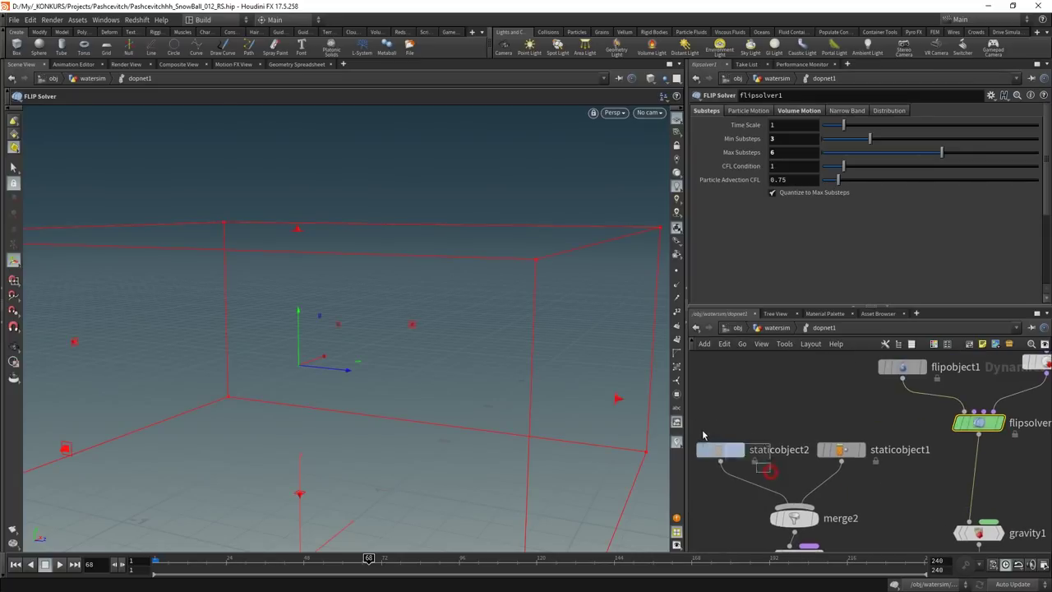
left_click(841, 450)
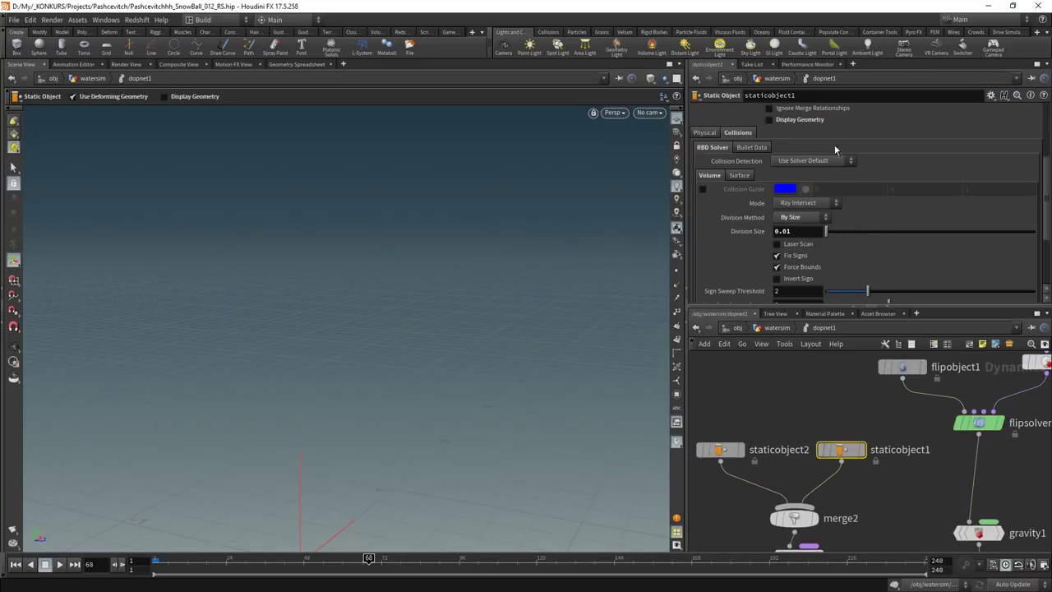
left_click(822, 411)
scroll(867, 498, "down", 3)
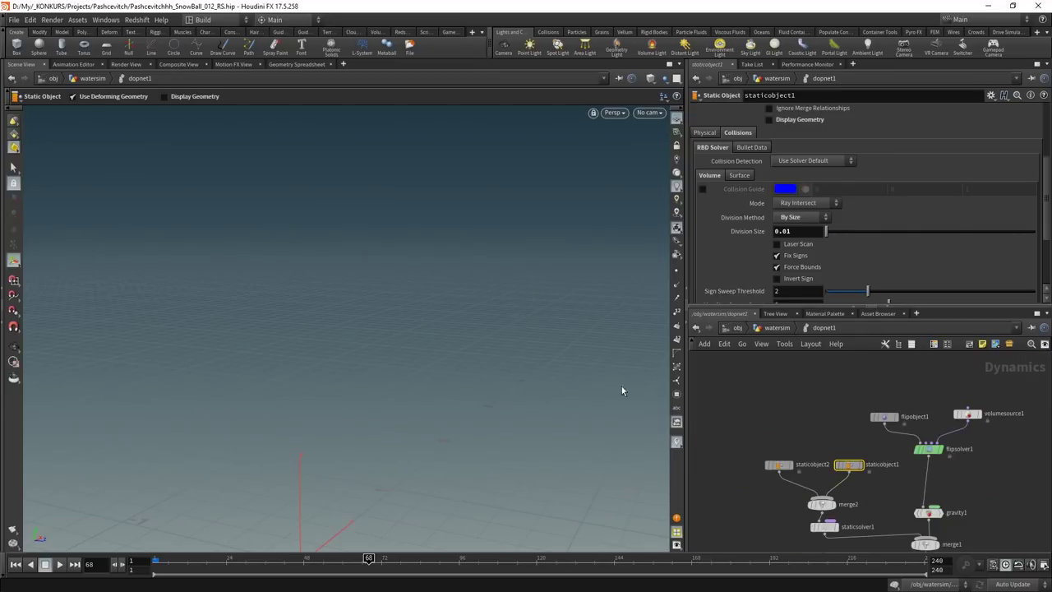
Go up from dopnet1 through watersim to the /obj level
left_click(777, 327)
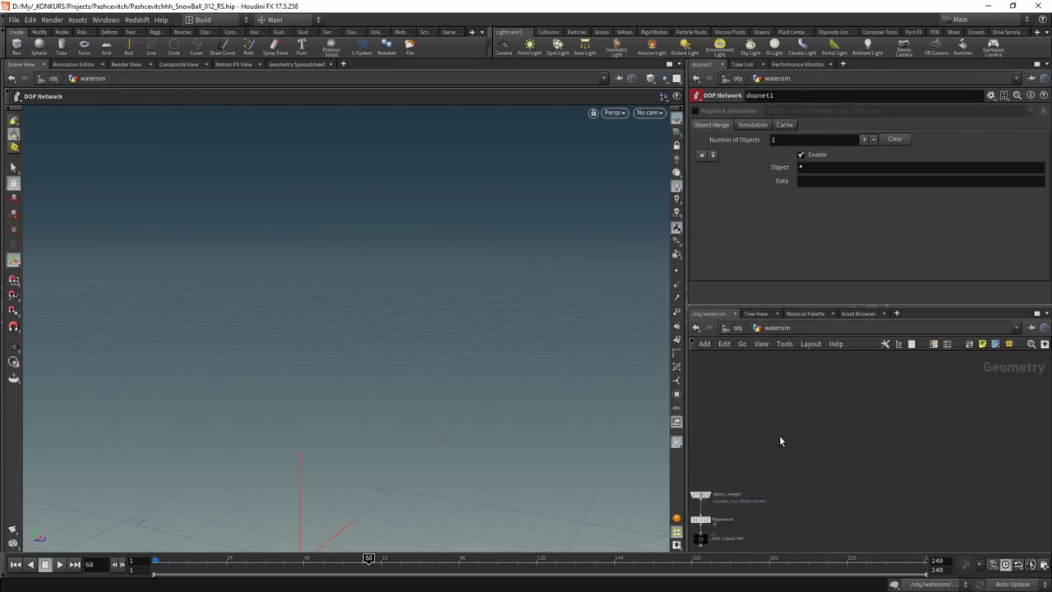
left_click(737, 327)
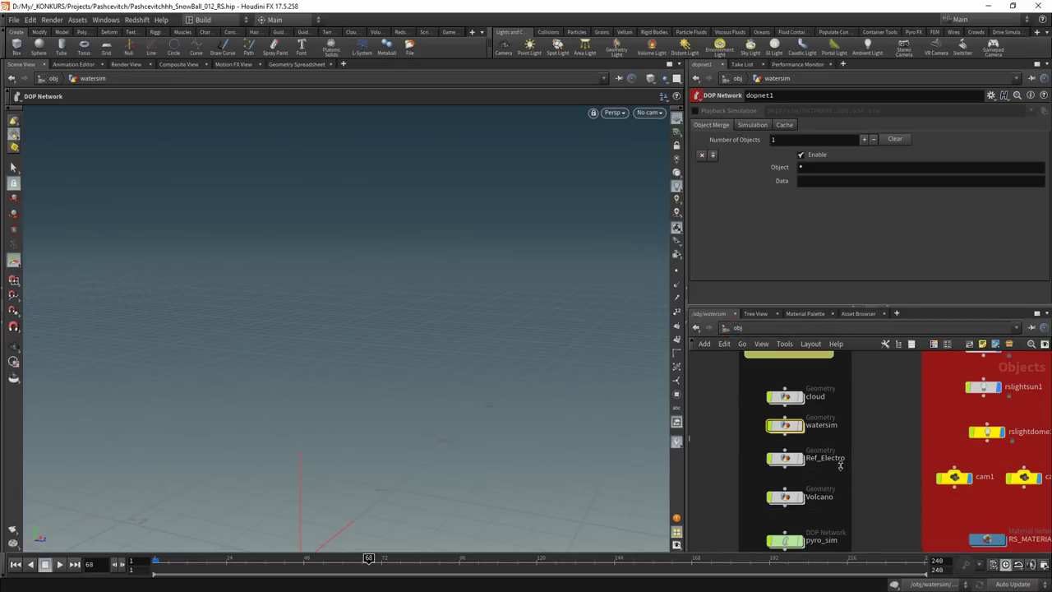
scroll(853, 405, "down", 3)
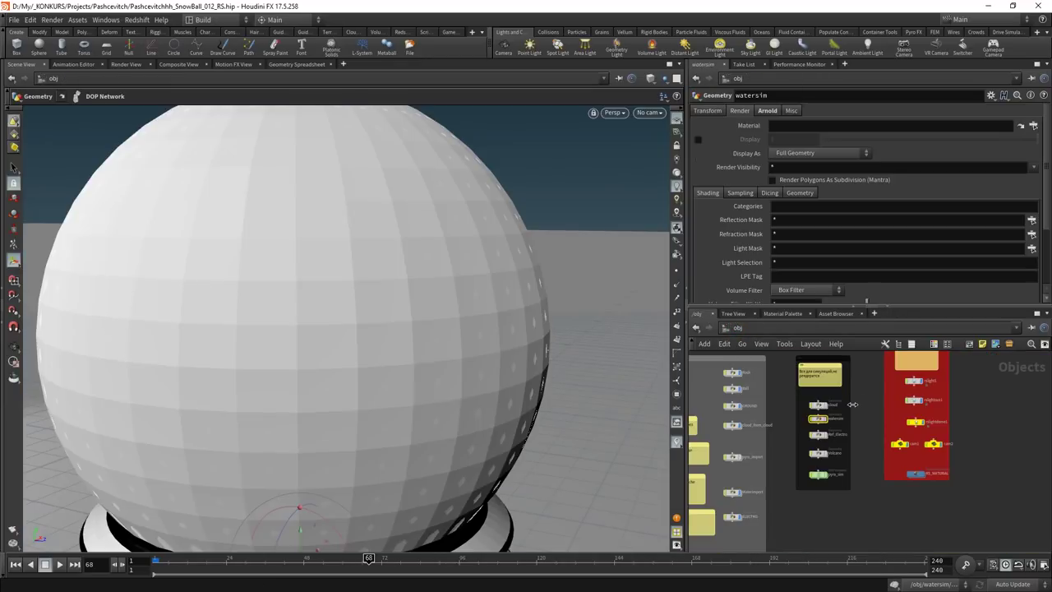